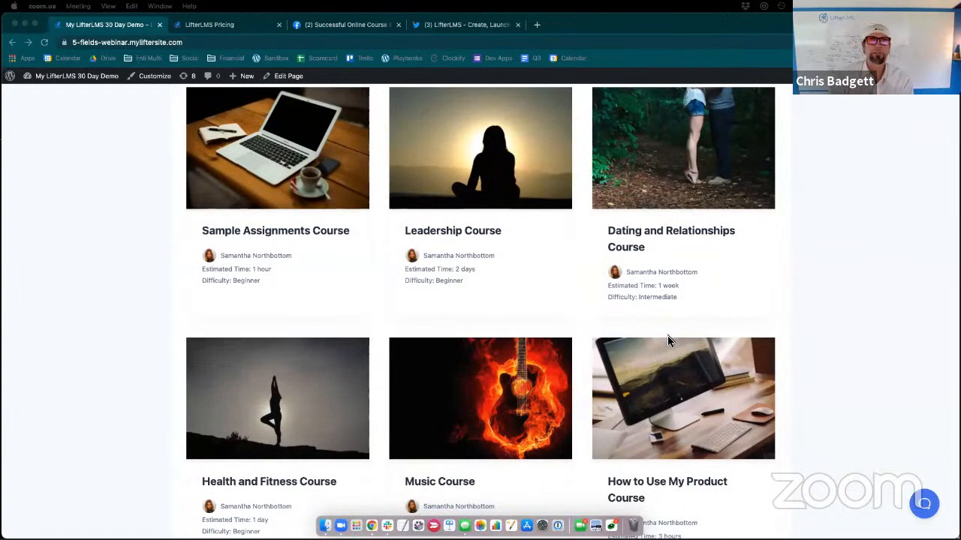
- Open the demo site's Courses catalog and look through the listed courses
scroll(668, 340, "up", 5)
scroll(669, 340, "up", 6)
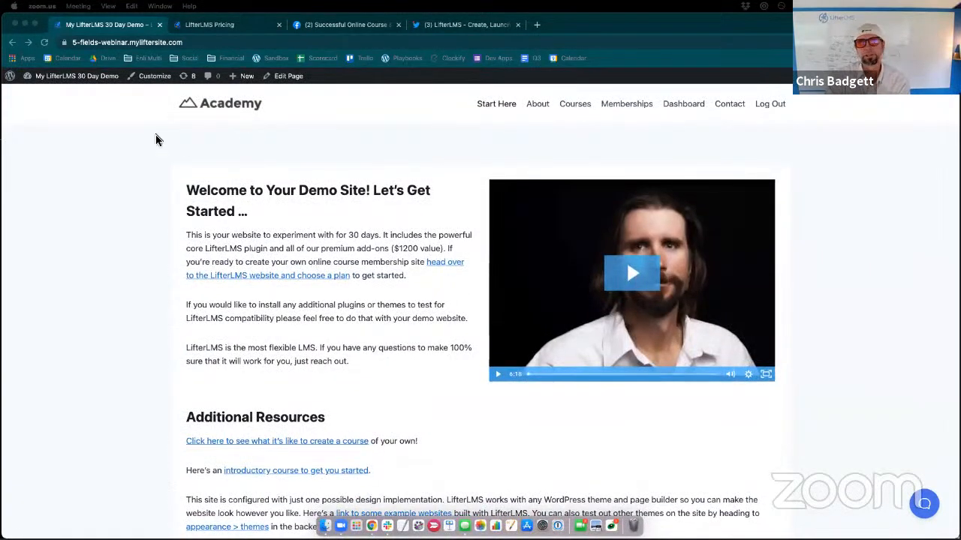
left_click(79, 85)
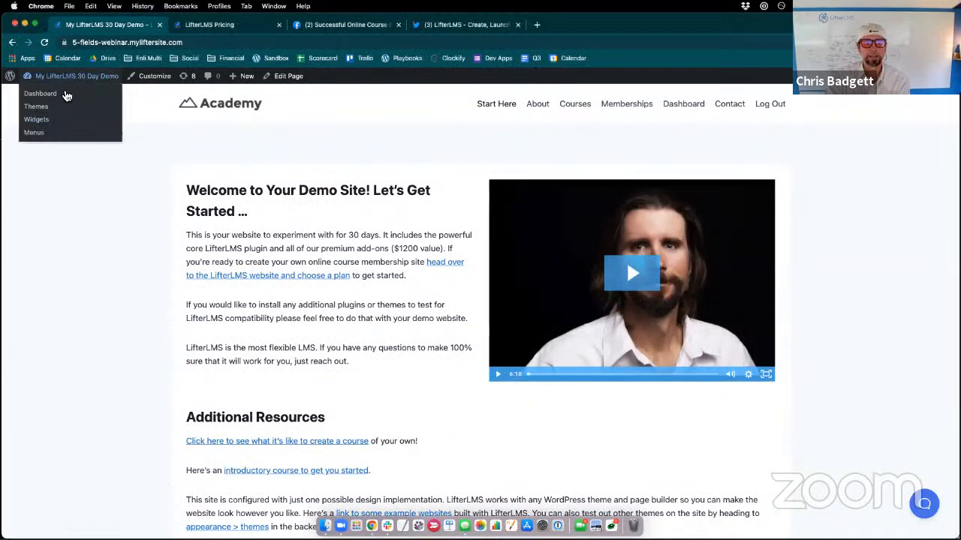
left_click(567, 114)
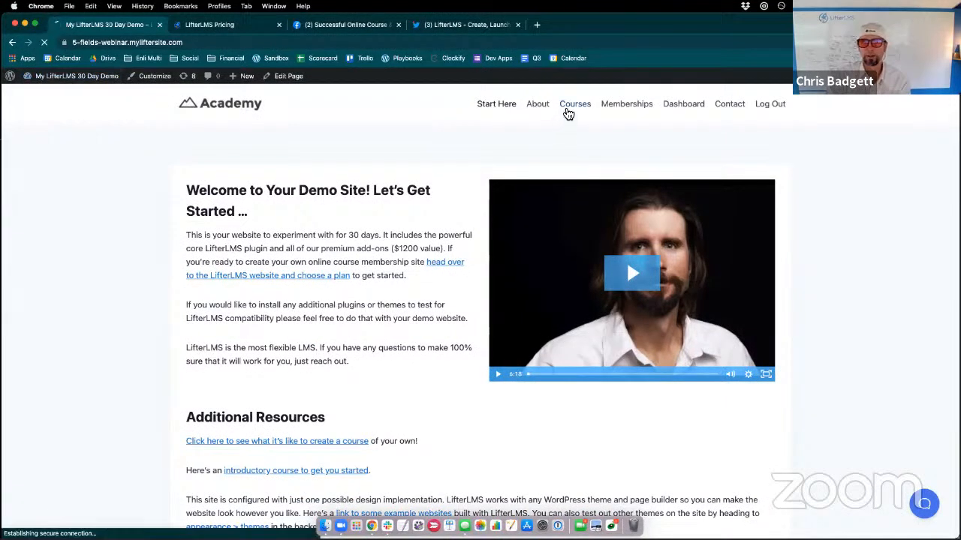
scroll(647, 330, "down", 6)
scroll(647, 331, "down", 5)
scroll(647, 330, "up", 4)
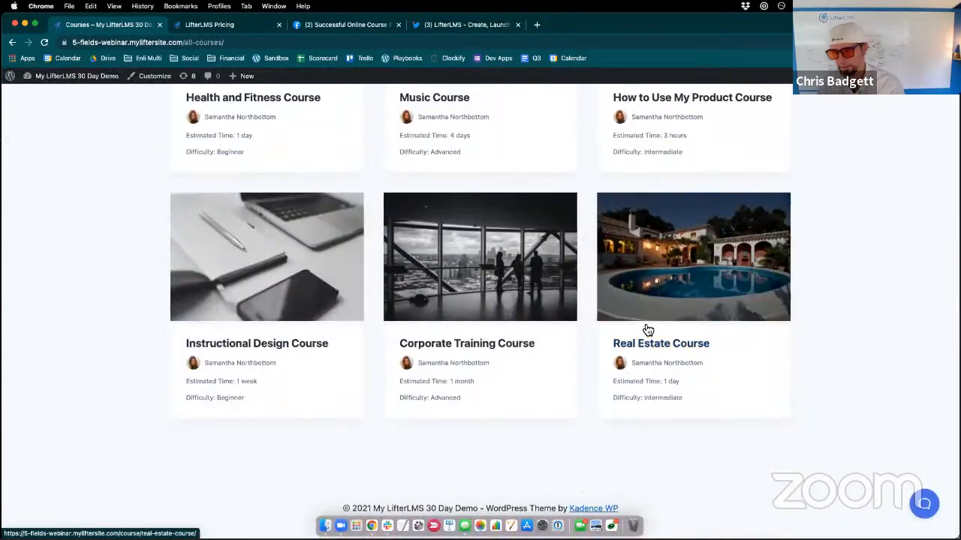
scroll(647, 330, "up", 10)
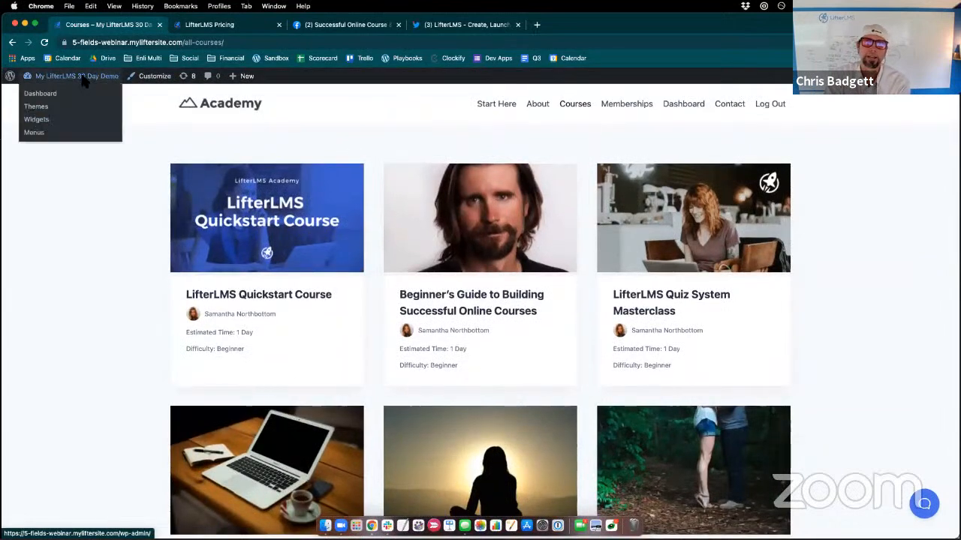
- View the student dashboard page and go to the site's WordPress admin dashboard
left_click(690, 105)
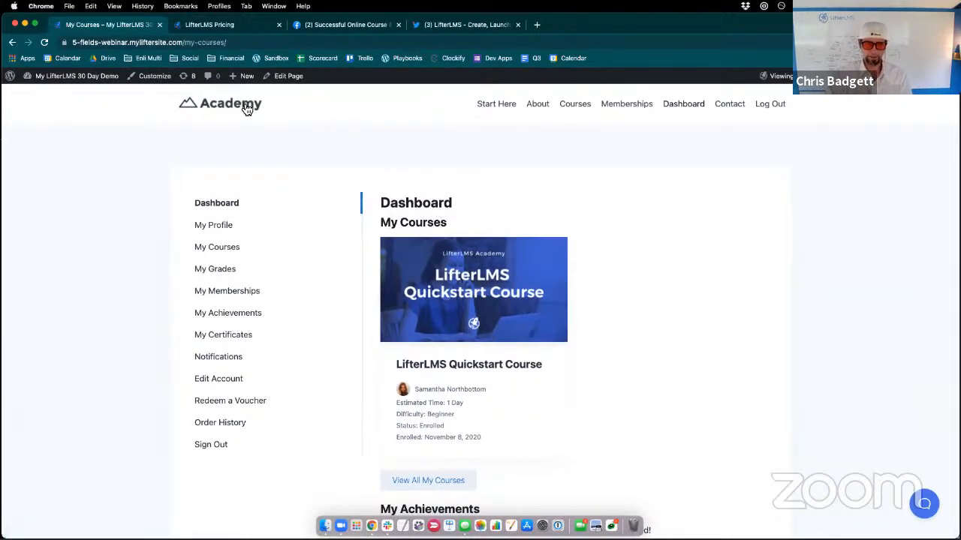
mouse_move(75, 79)
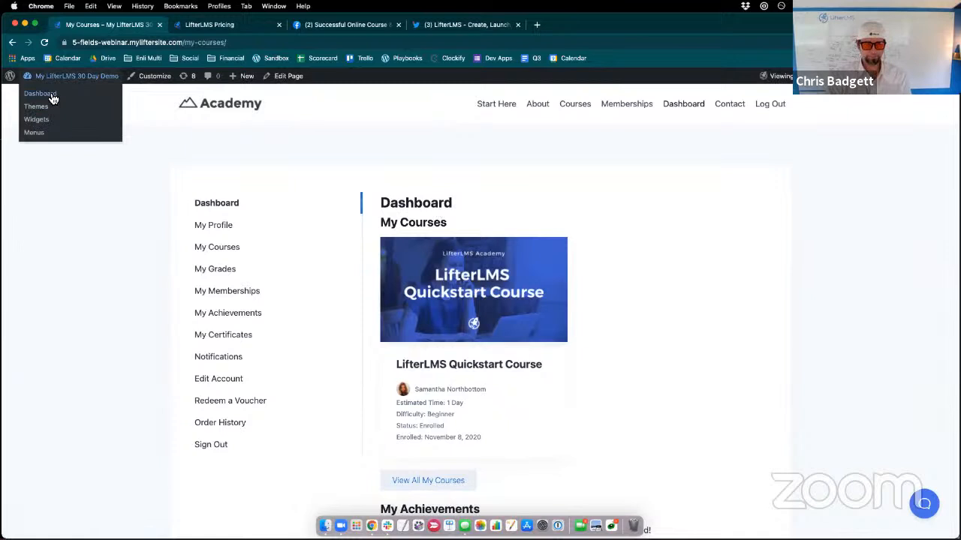
left_click(51, 97)
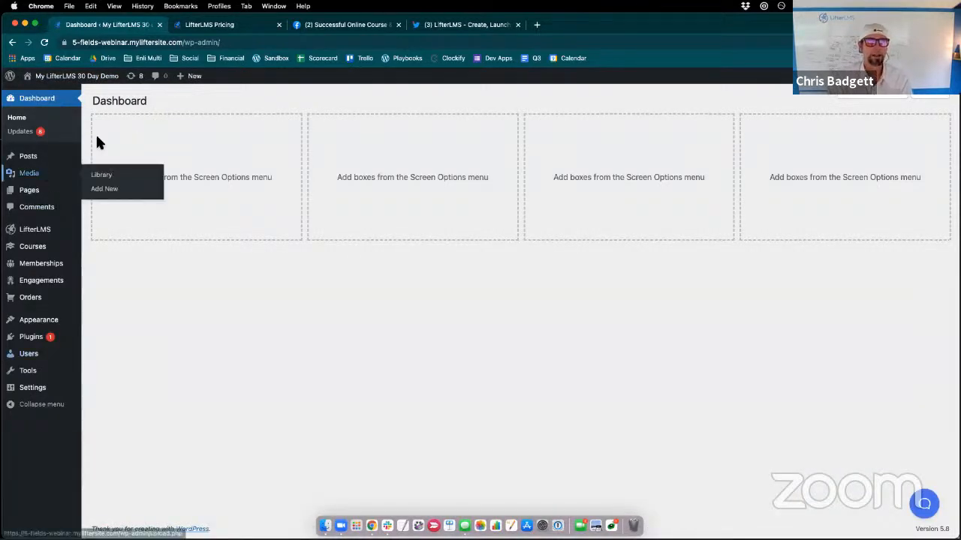
- View the list of all site users and return to the admin dashboard
left_click(33, 361)
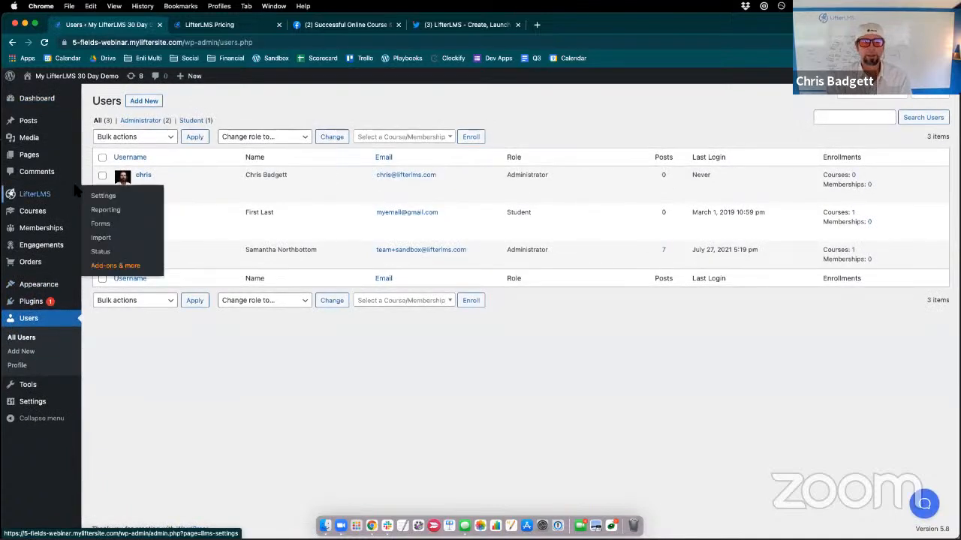
left_click(11, 42)
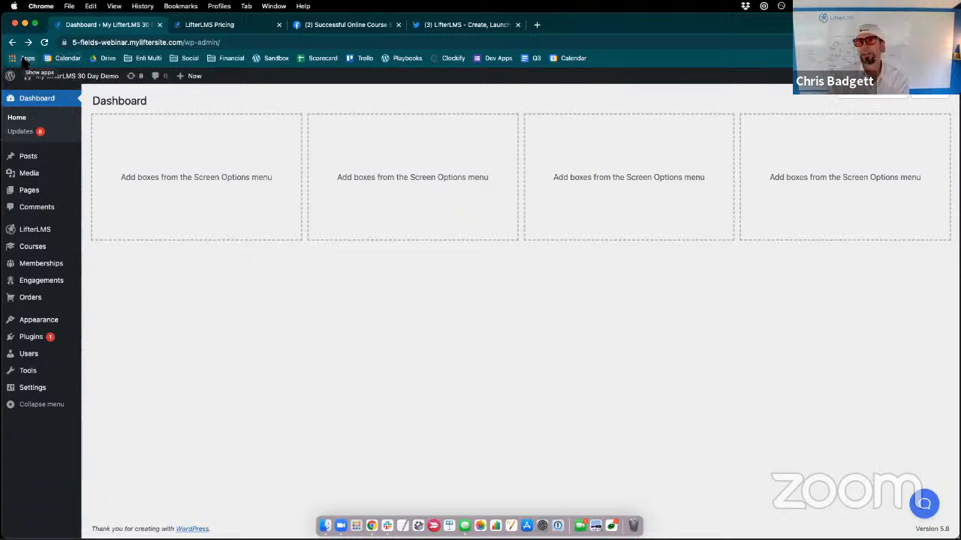
mouse_move(64, 71)
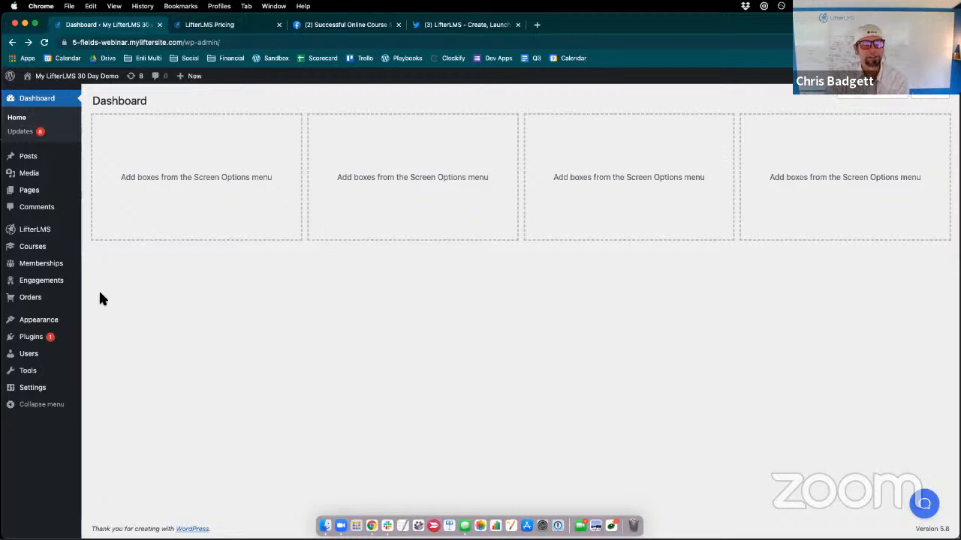
- Open the LifterLMS Billing Information form for editing and dismiss the block editor welcome guide
mouse_move(65, 232)
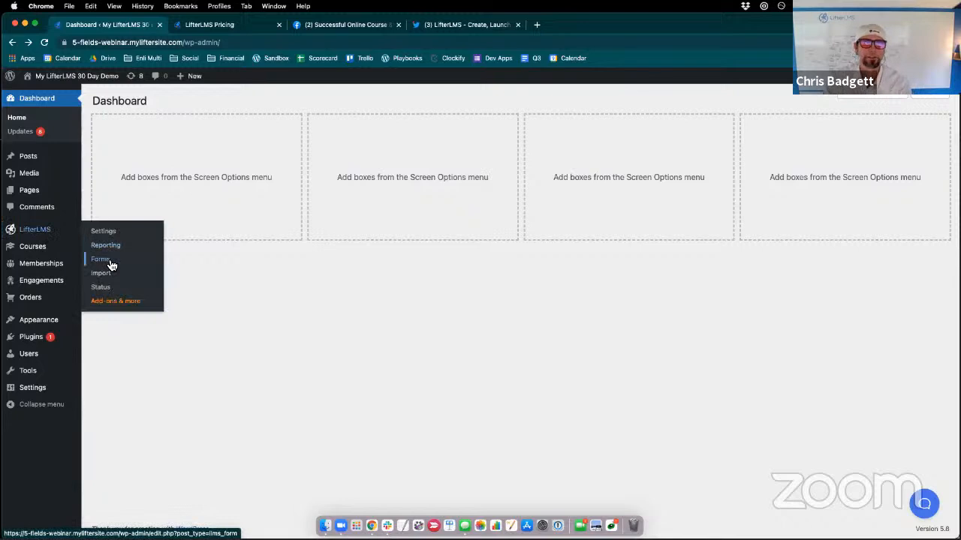
left_click(111, 266)
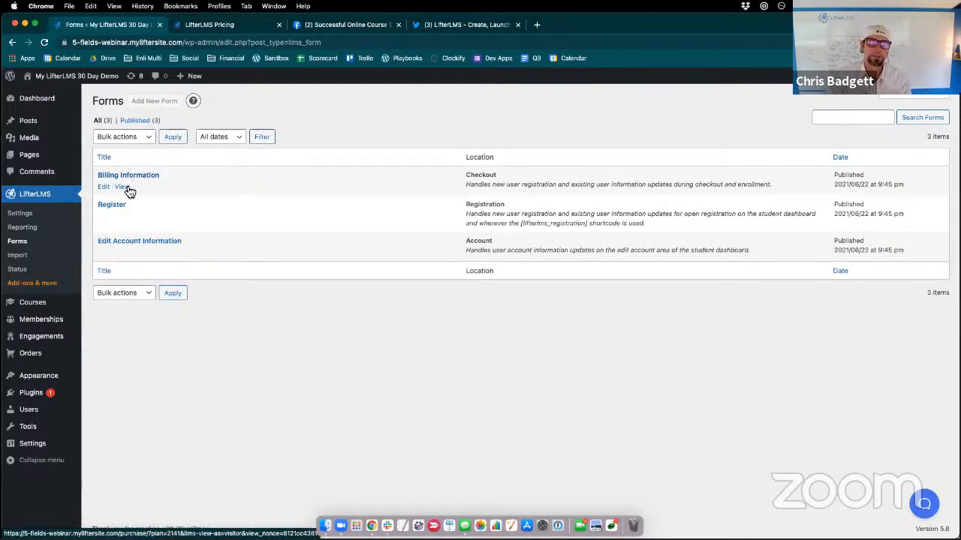
left_click(104, 187)
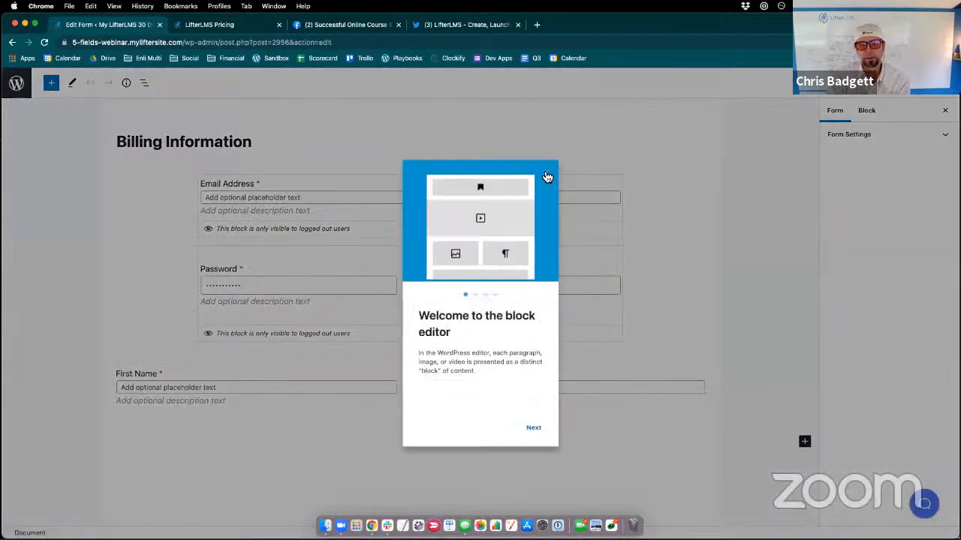
left_click(549, 178)
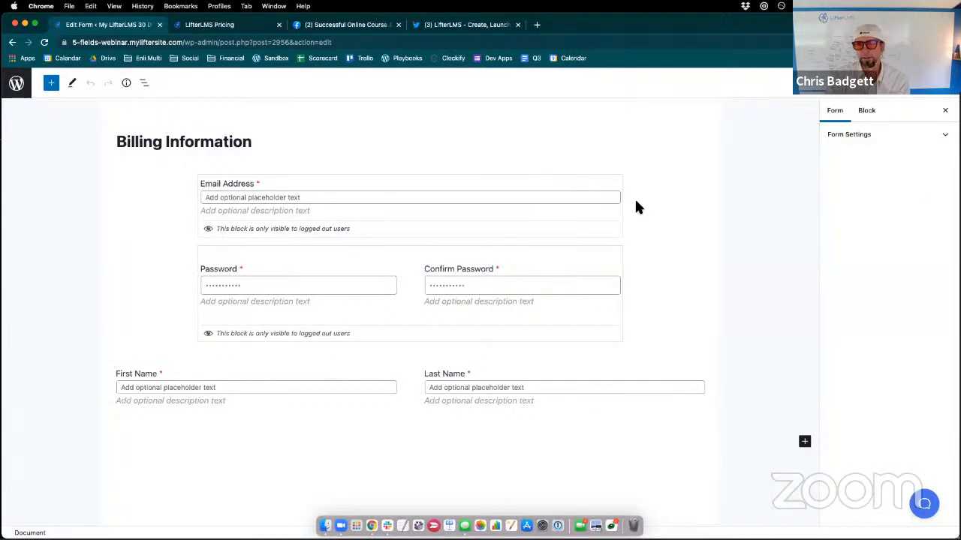
- Examine the Email Address field's block settings and the layout of the Billing Information form
left_click(517, 217)
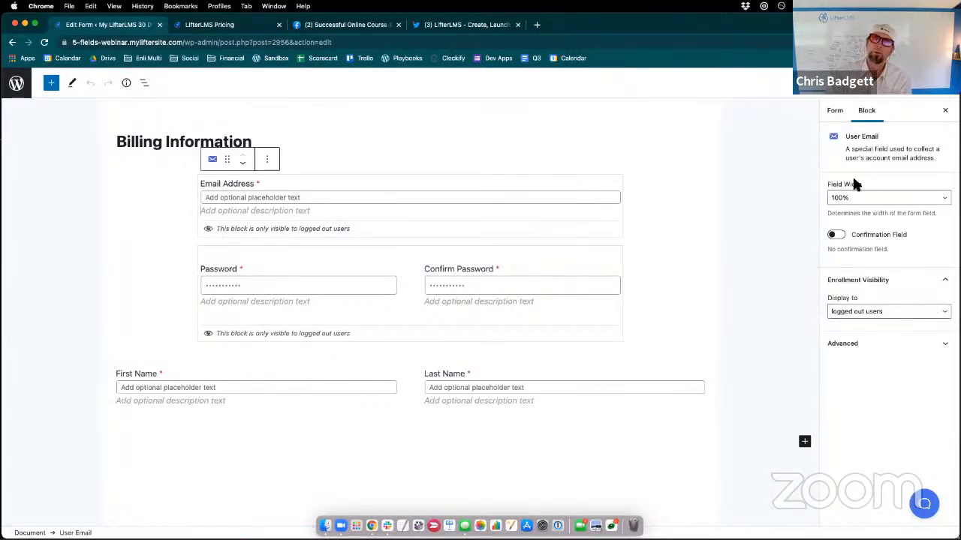
scroll(387, 263, "down", 3)
scroll(384, 270, "up", 3)
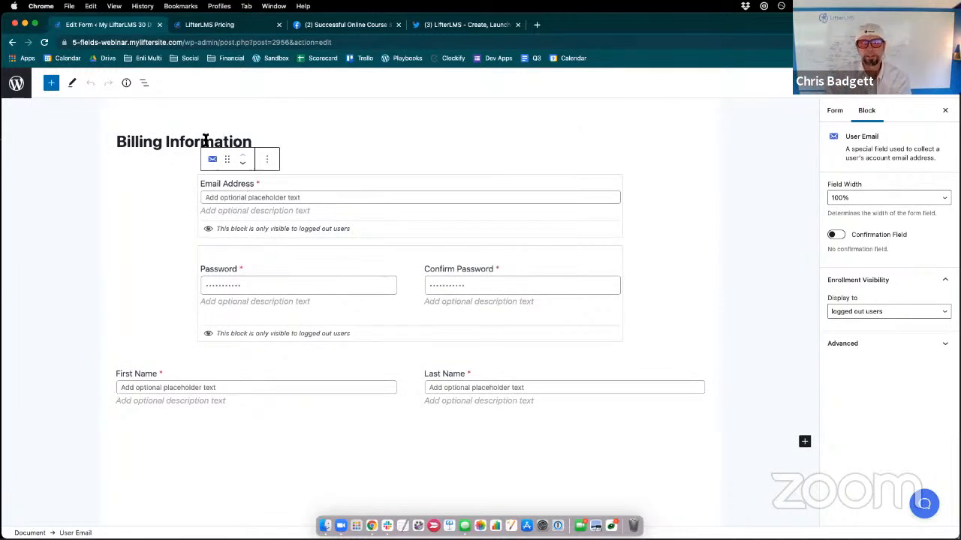
scroll(389, 344, "down", 1)
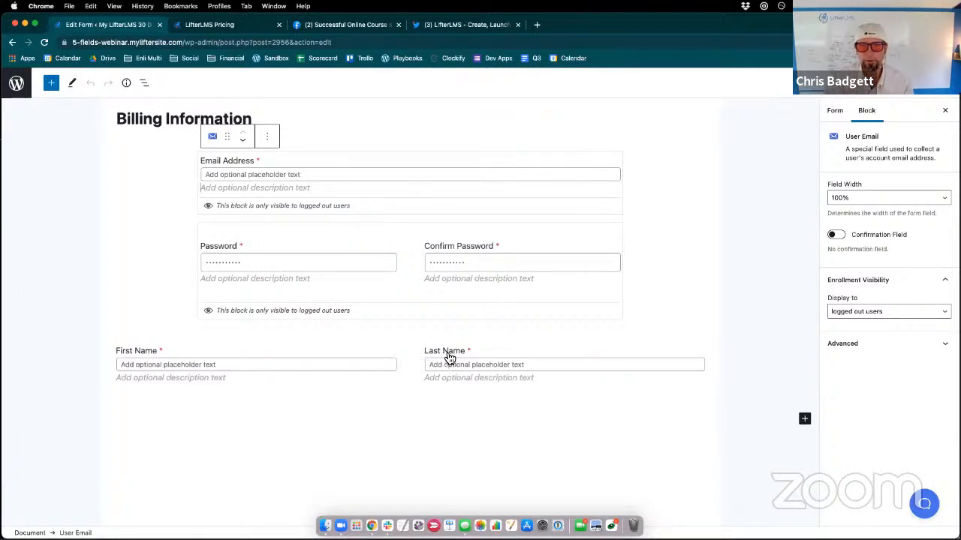
- Change the Last Name field's label to "Sur Name" in the Billing Information form
left_click(493, 370)
left_click(442, 352)
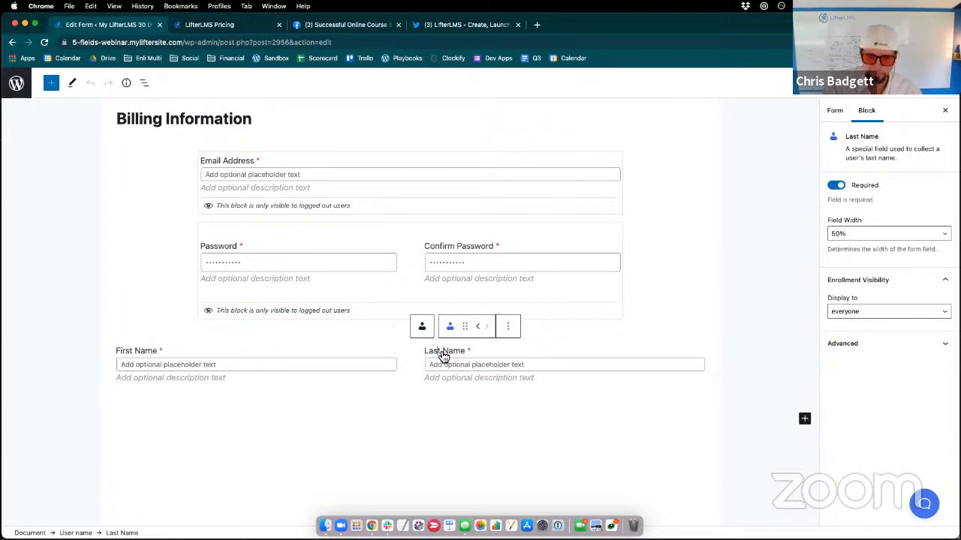
key("BackSpace")
key("BackSpace")
key("BackSpace")
key("BackSpace")
key("BackSpace")
type("Sur")
- Set the surname field's placeholder text to "What is your last name?"
left_click(467, 364)
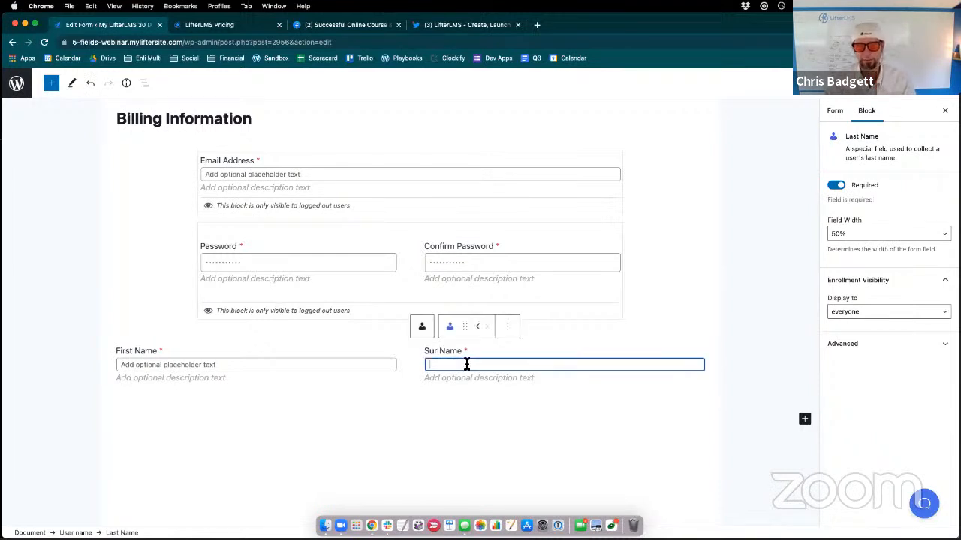
type("What is your l")
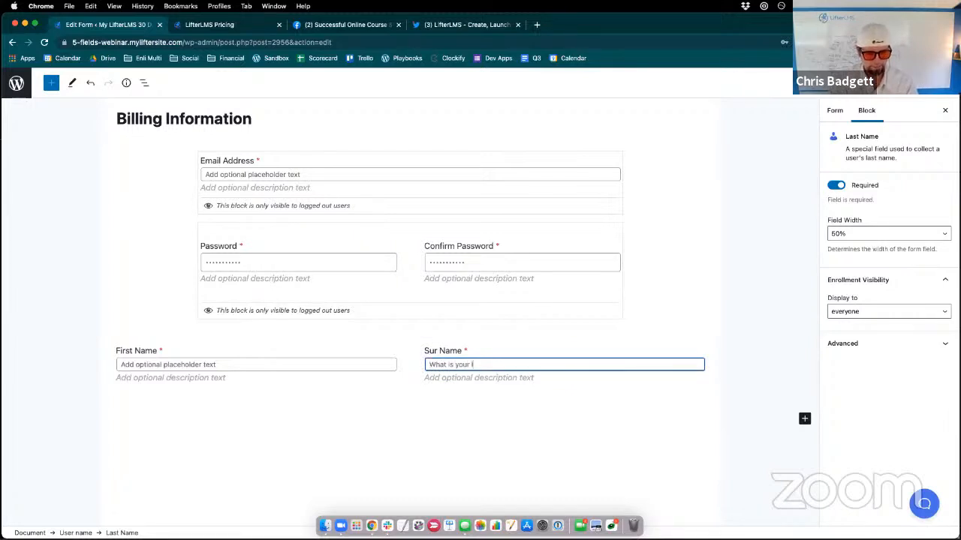
type("ast name?")
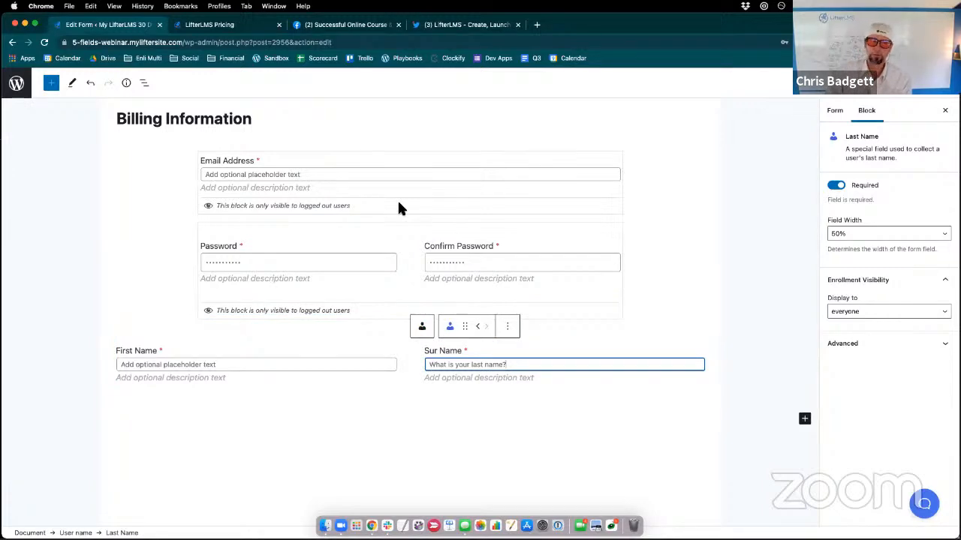
- Leave the Billing Information form without saving and open the Register form for editing
mouse_move(1, 1)
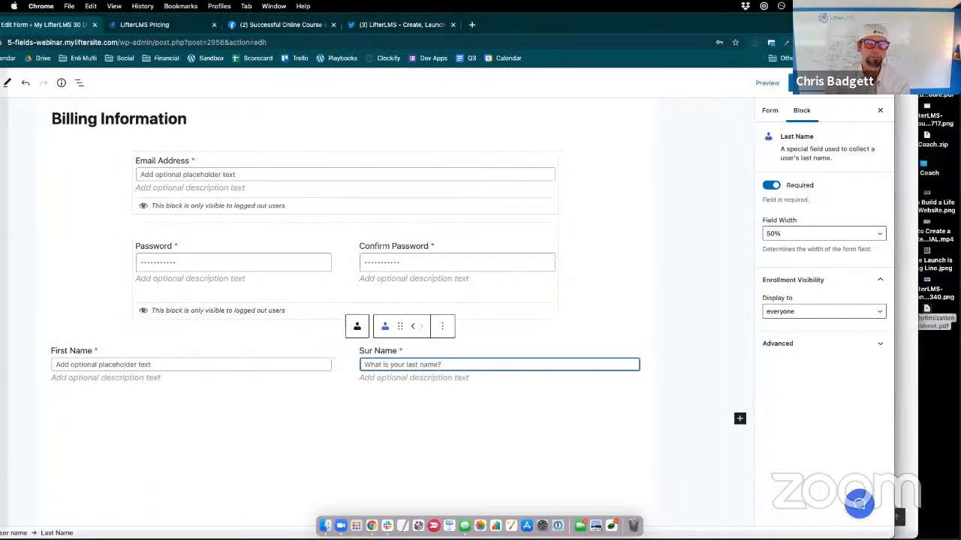
left_click(40, 67)
left_click(16, 84)
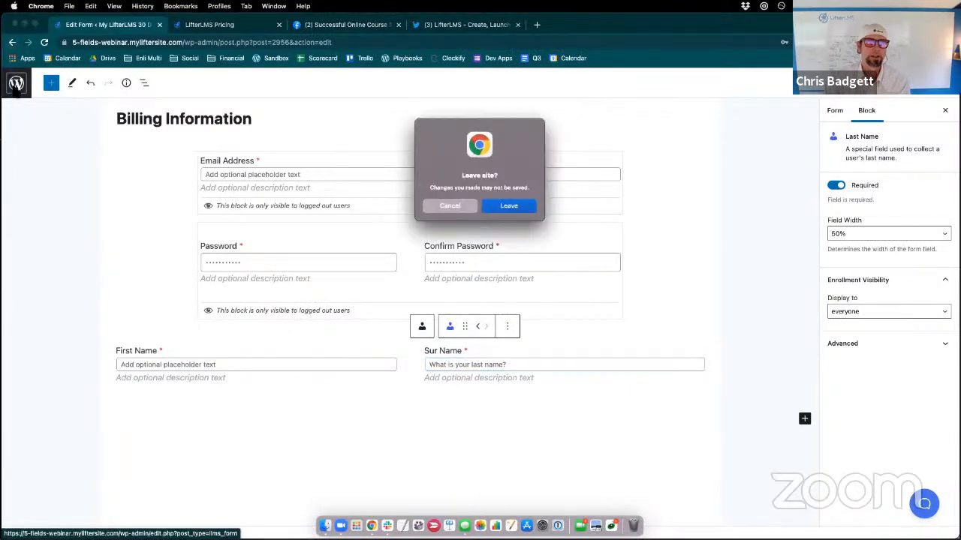
left_click(508, 206)
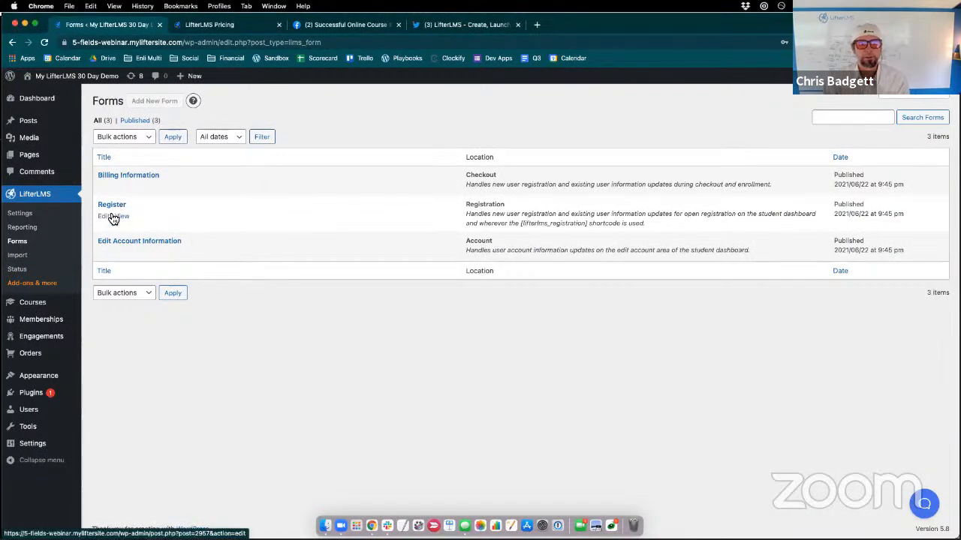
left_click(105, 219)
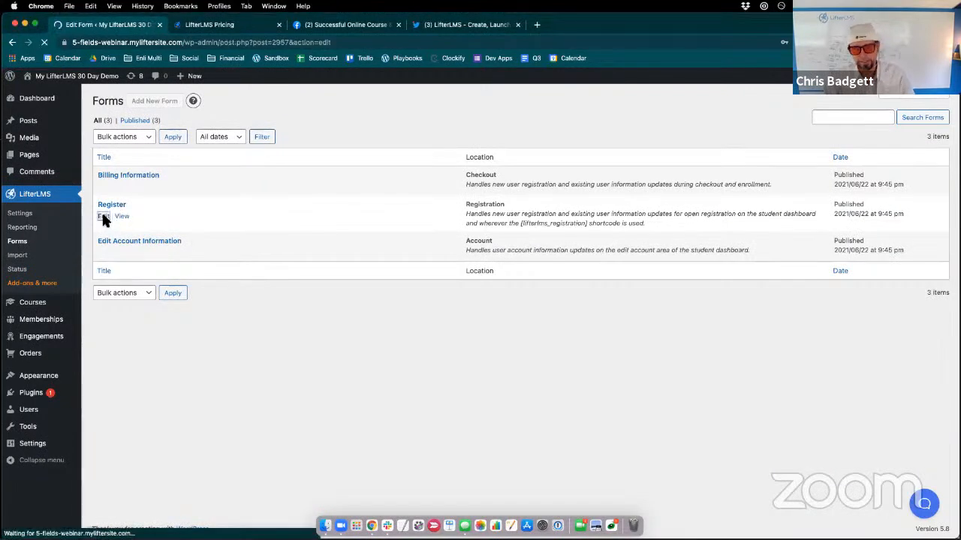
- Move the User name block with the first and last name fields above the Email Address field in the Register form
scroll(261, 330, "down", 10)
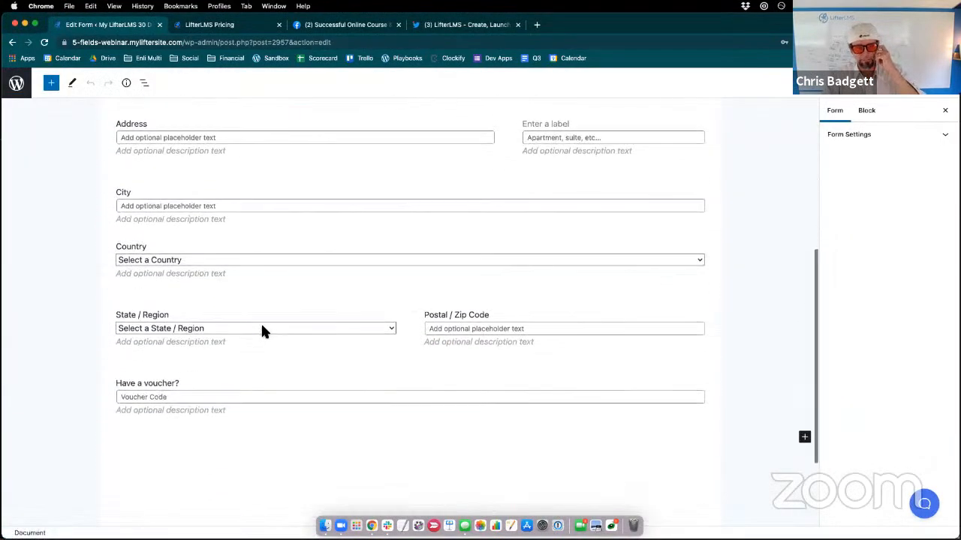
scroll(261, 331, "up", 5)
scroll(261, 331, "down", 2)
scroll(261, 331, "up", 4)
scroll(260, 326, "down", 1)
left_click(261, 323)
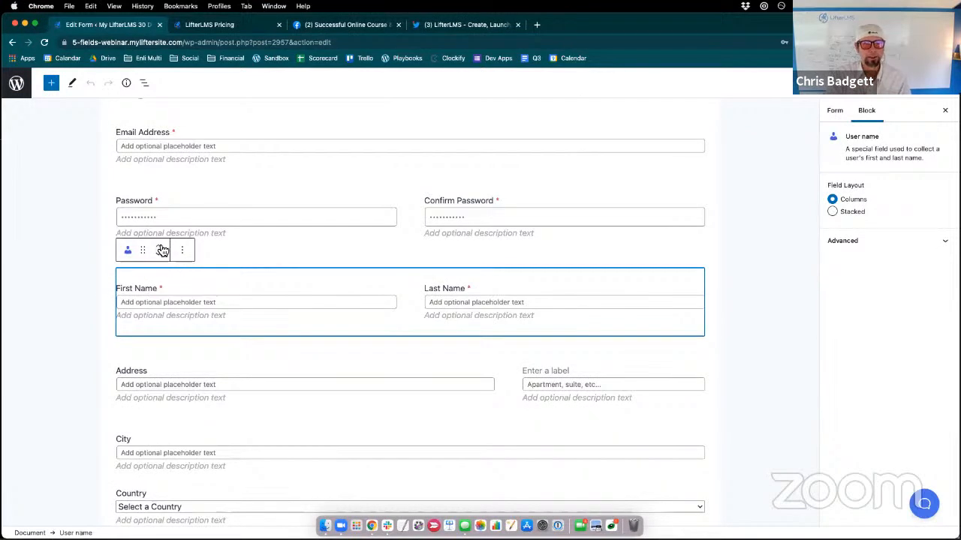
left_click(161, 249)
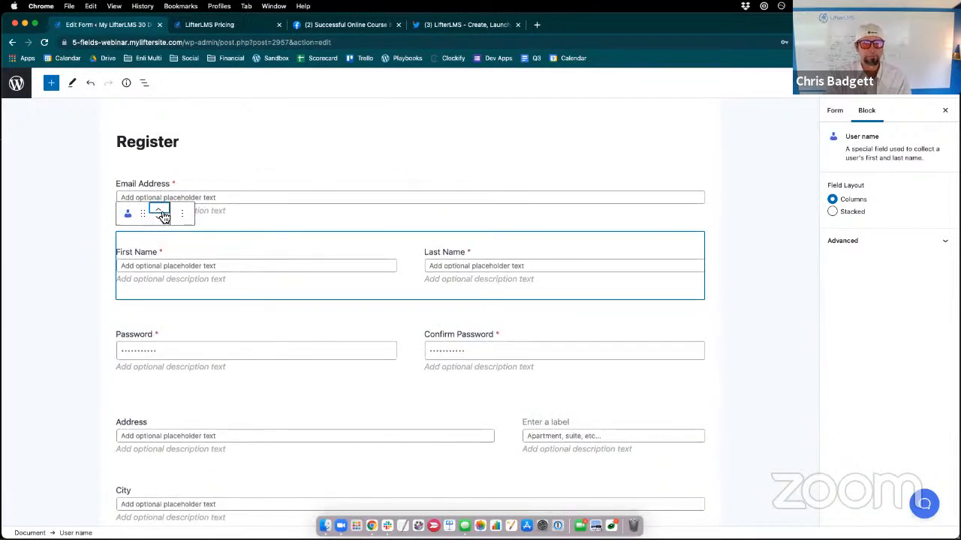
left_click(159, 211)
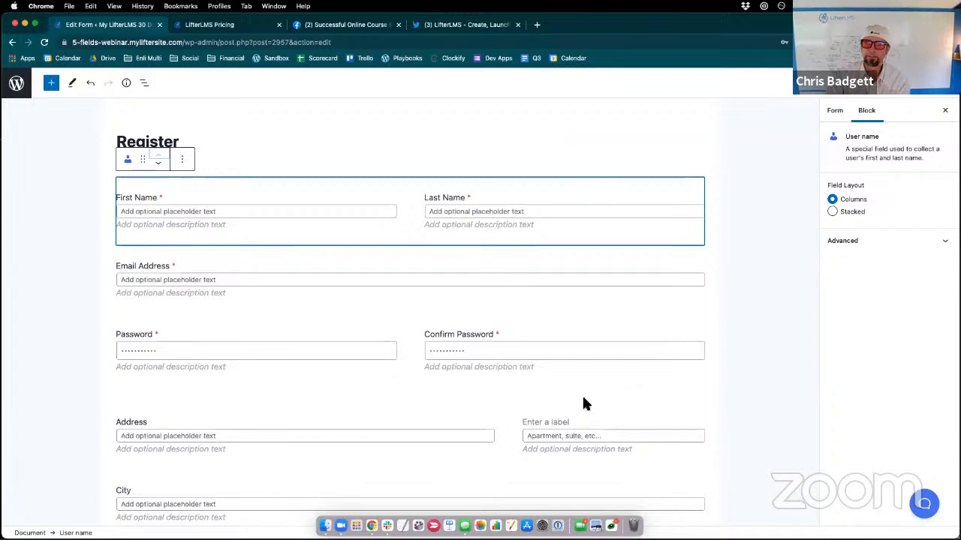
- Examine the Confirm Password field's block settings and its additional block options
scroll(583, 401, "down", 1)
left_click(530, 330)
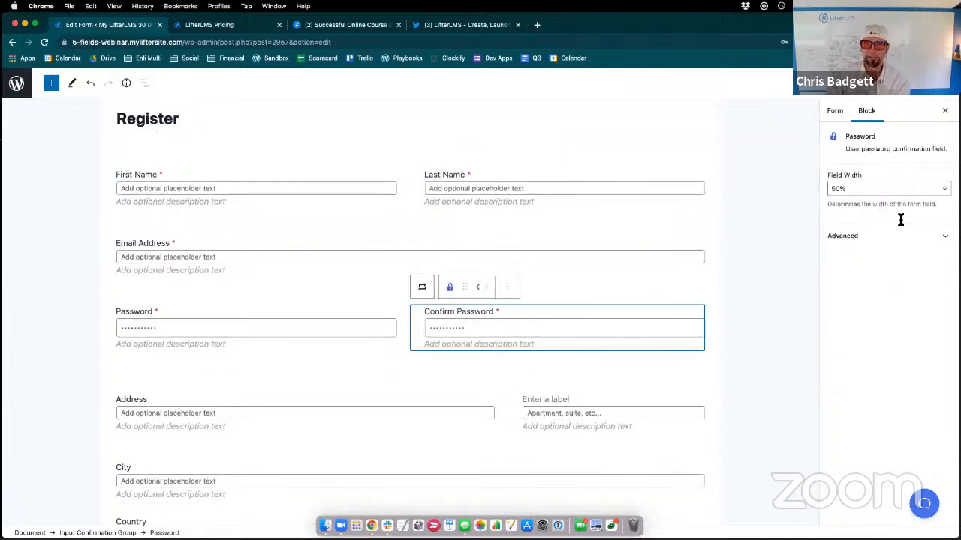
left_click(505, 289)
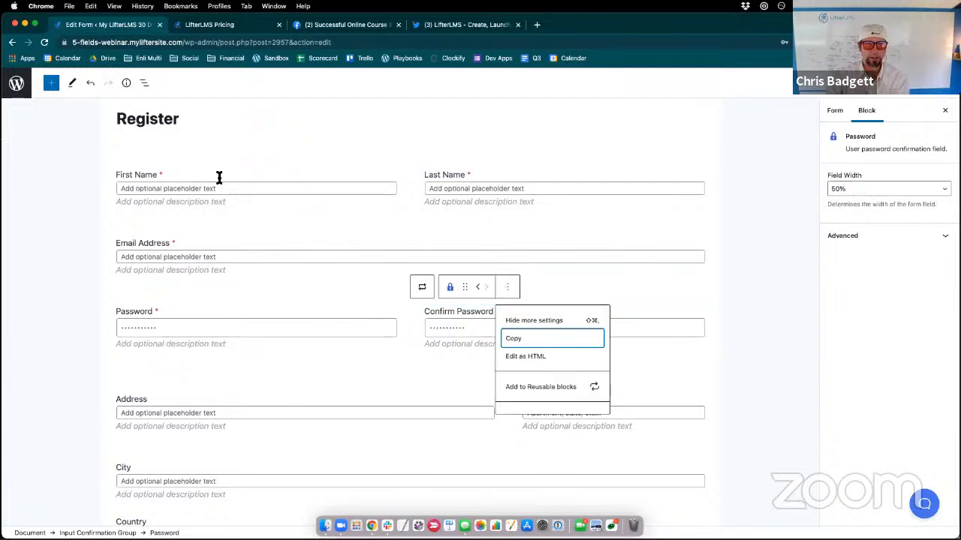
key("Escape")
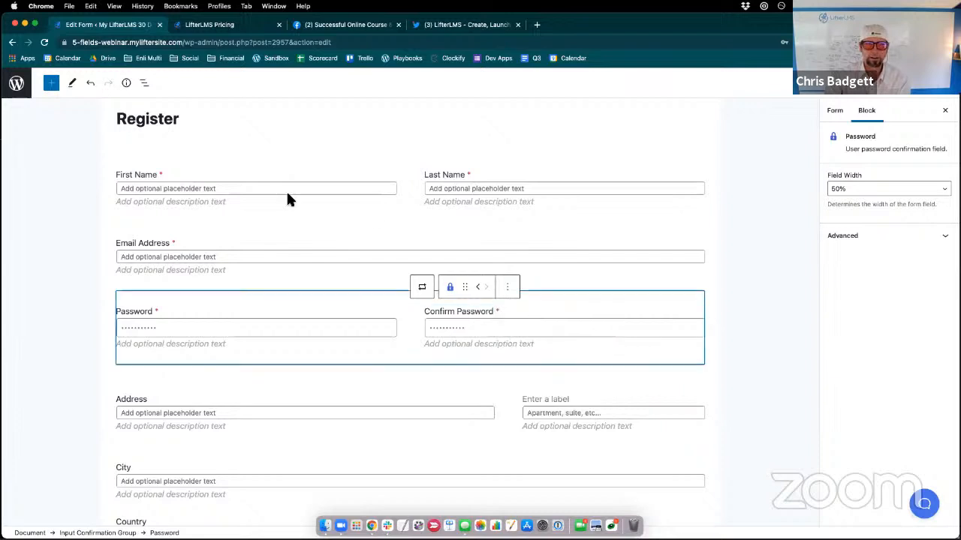
- Search the block inserter below the Register form's voucher field for "nam", then clear the search
scroll(492, 349, "down", 2)
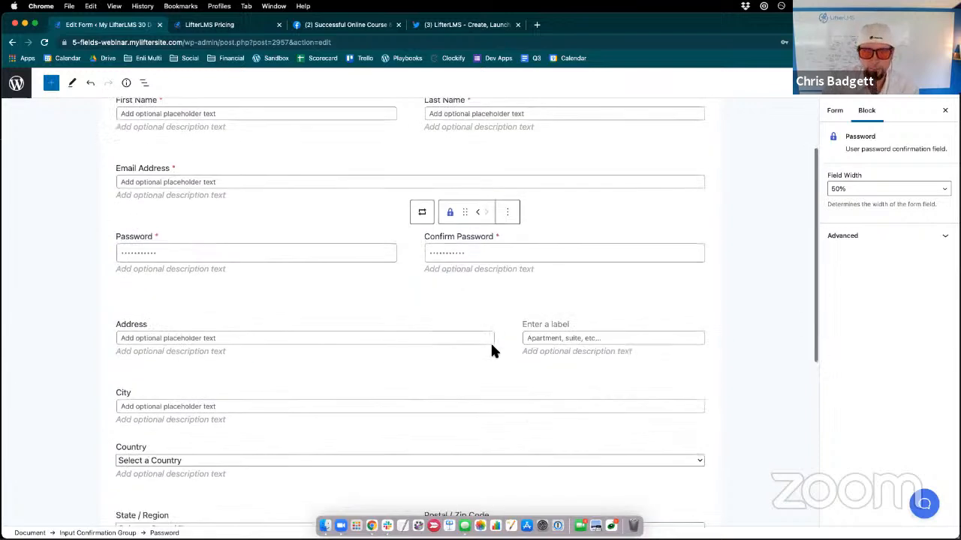
scroll(492, 351, "down", 5)
left_click(804, 316)
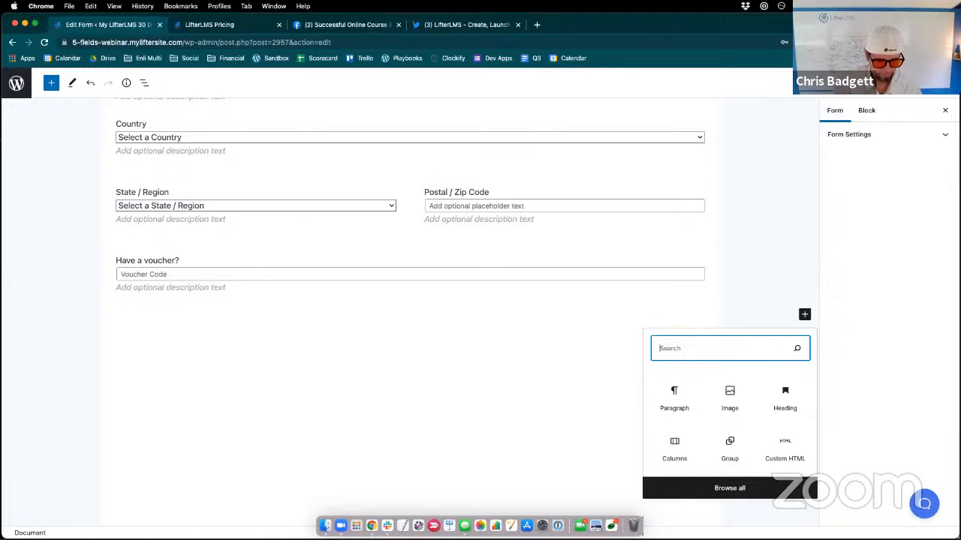
type("nam")
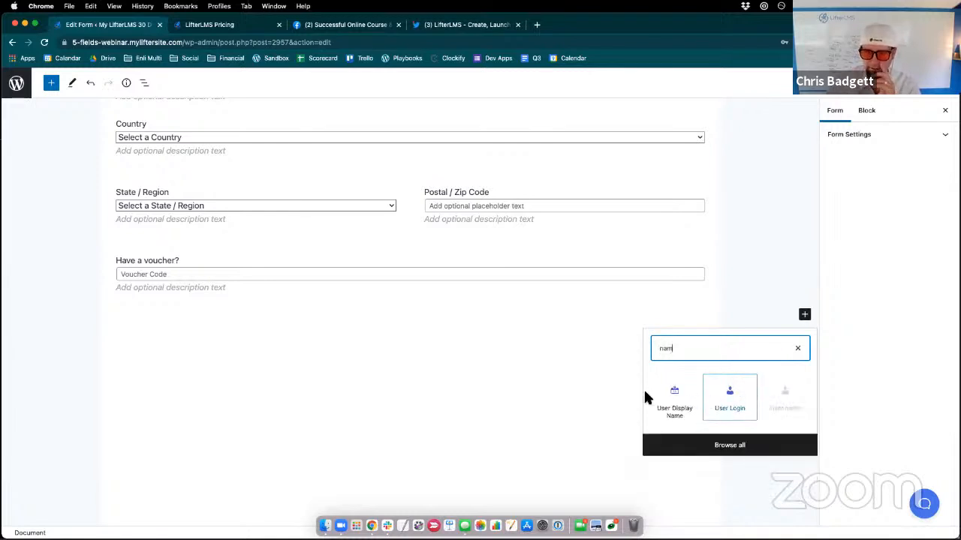
left_click(801, 351)
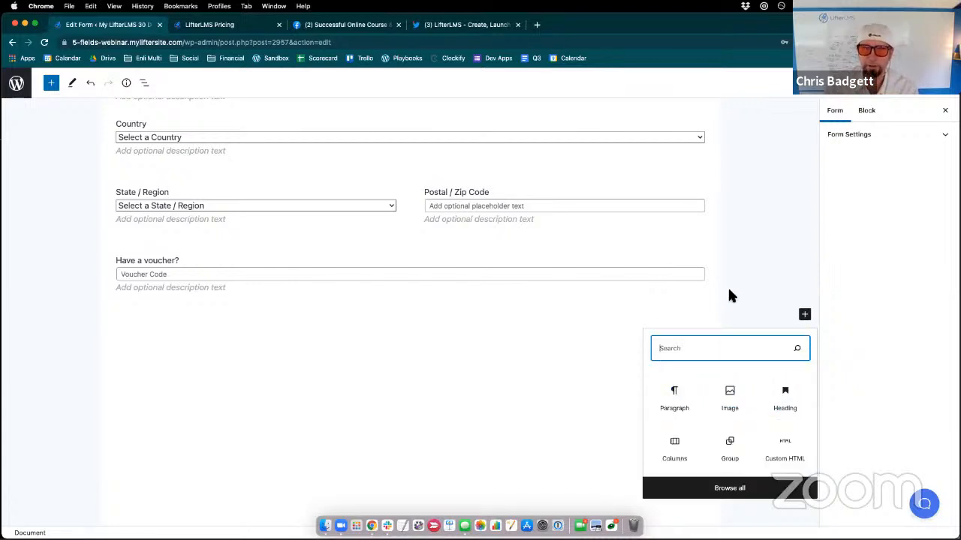
- Leave the Register form without saving and open the site's home page at 5-fields-webinar.myliftersite.com
scroll(721, 285, "up", 6)
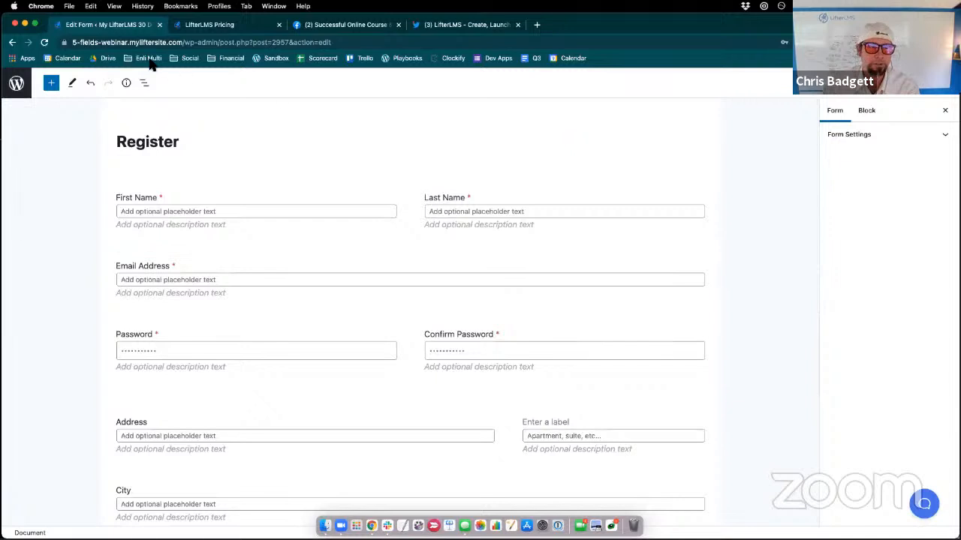
left_click_drag(186, 42, 325, 61)
key("BackSpace")
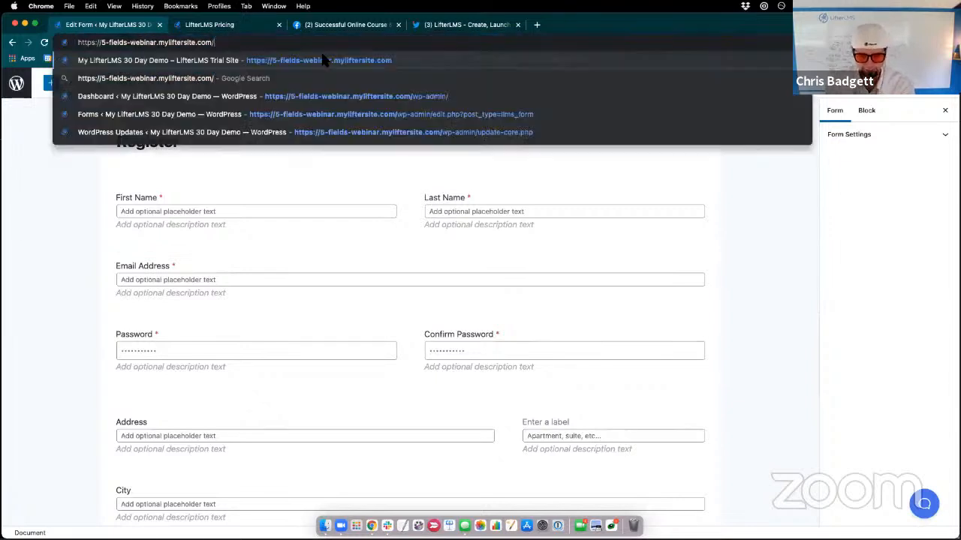
key("Return")
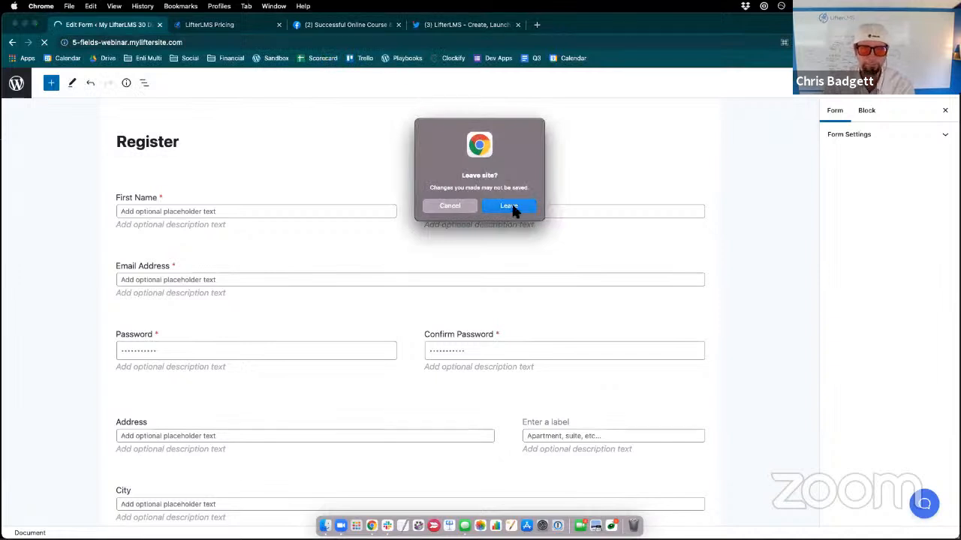
left_click(512, 206)
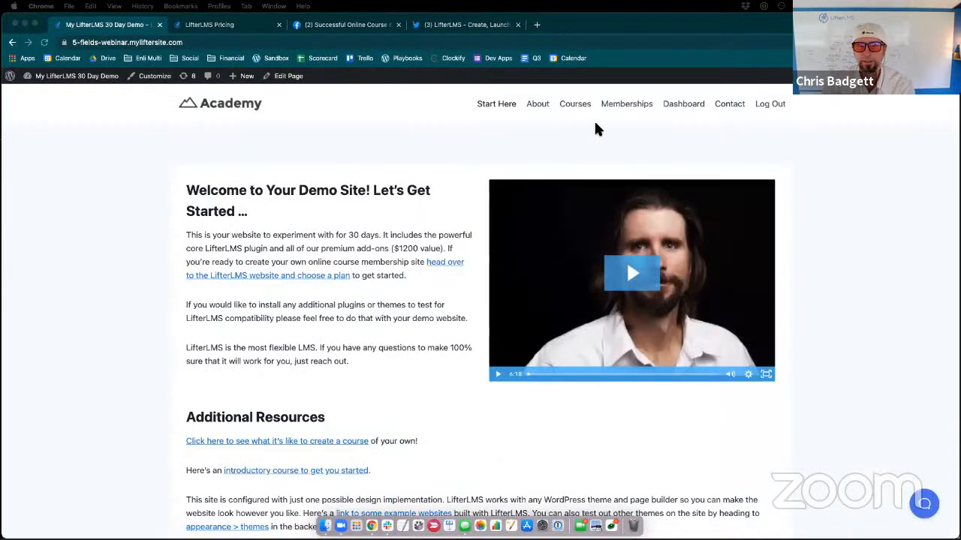
- Open the course "Beginner's Guide to Building Successful Online Courses" from the course catalog and find its pricing plans
left_click(579, 107)
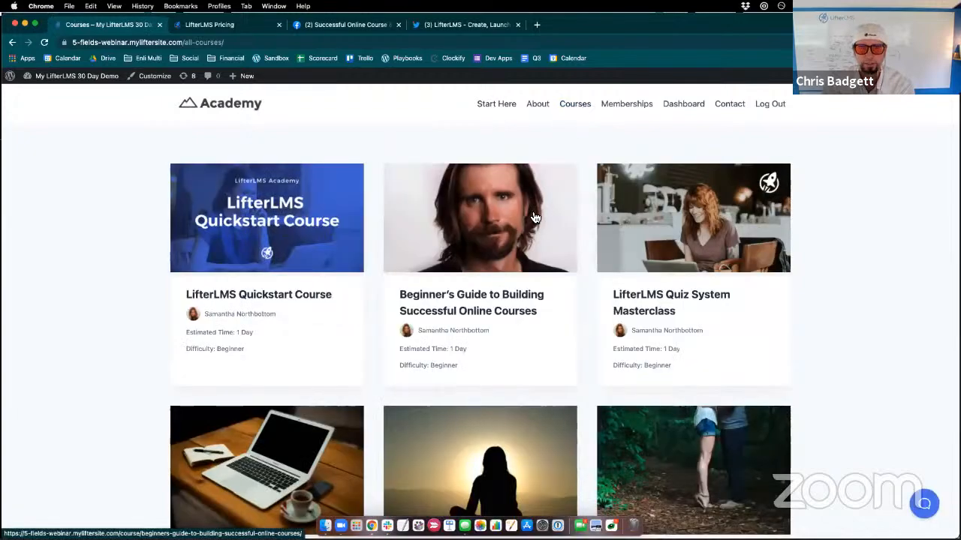
left_click(487, 311)
scroll(486, 311, "down", 15)
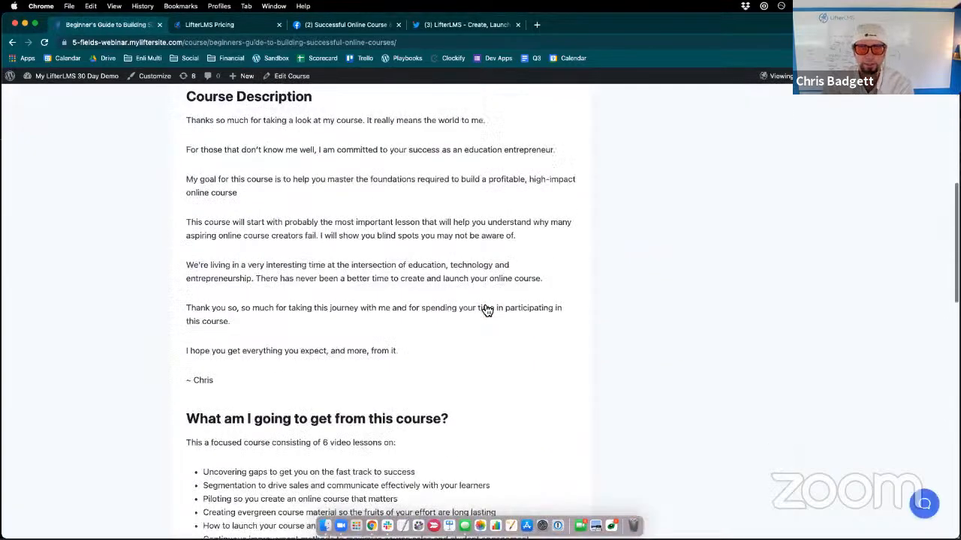
scroll(486, 311, "up", 1)
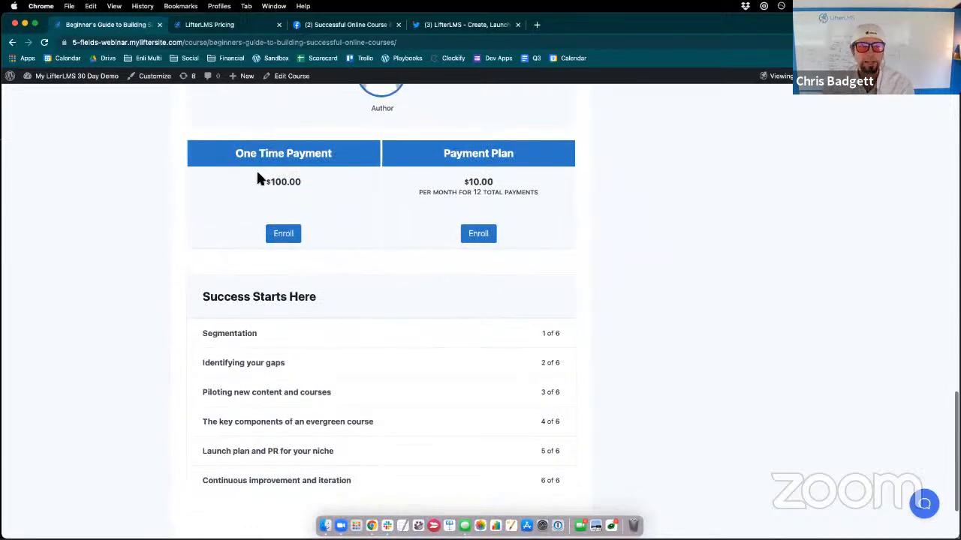
- Copy the course page's address and open it in a new incognito window
left_click(335, 43)
key("super+c")
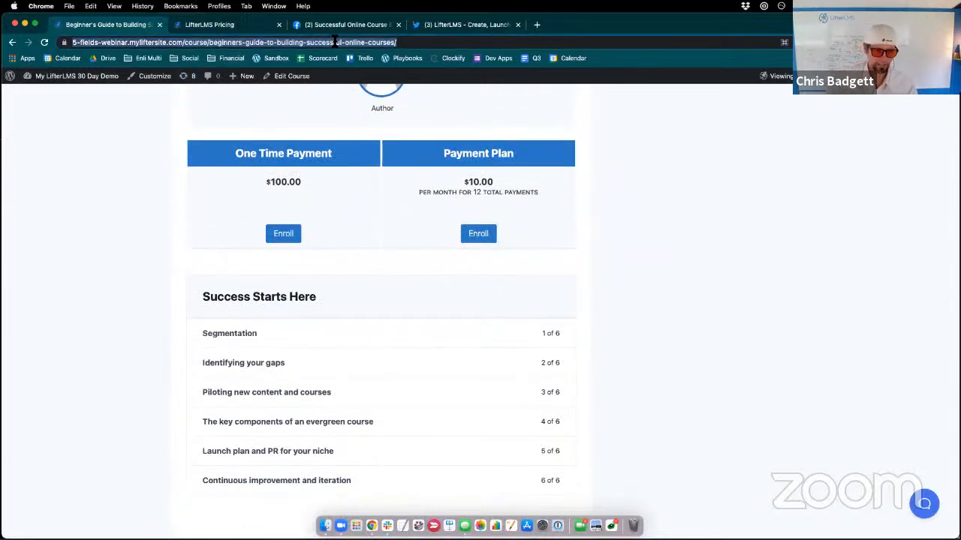
left_click(68, 6)
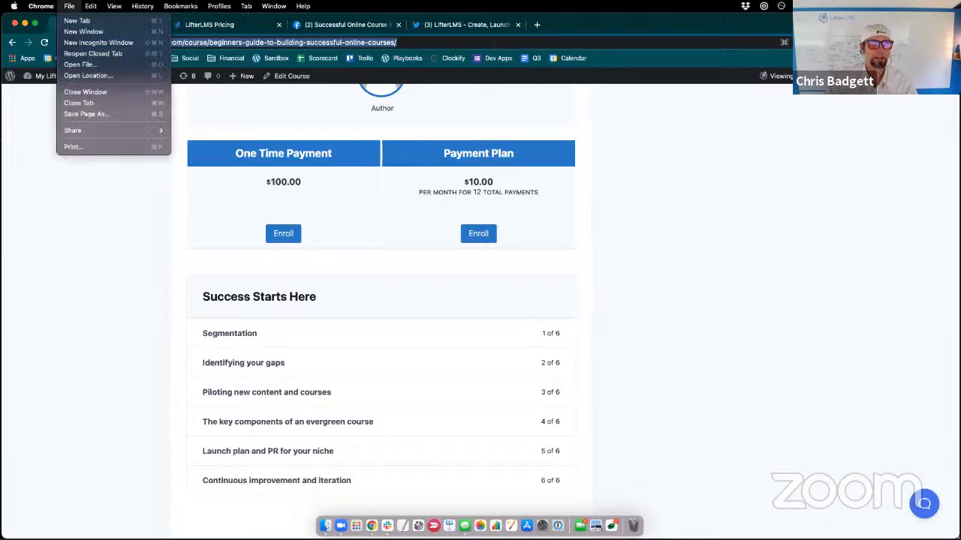
left_click(90, 39)
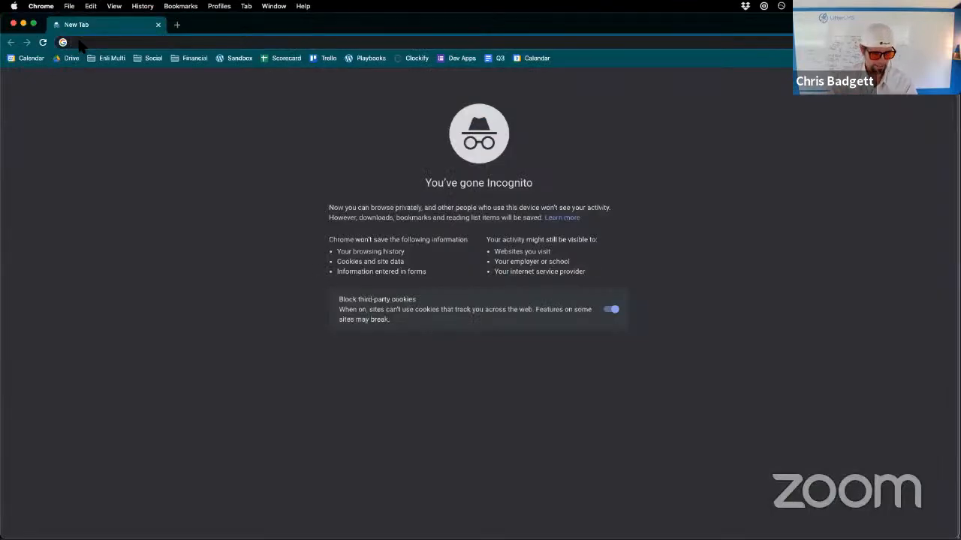
key("super+v")
key("Return")
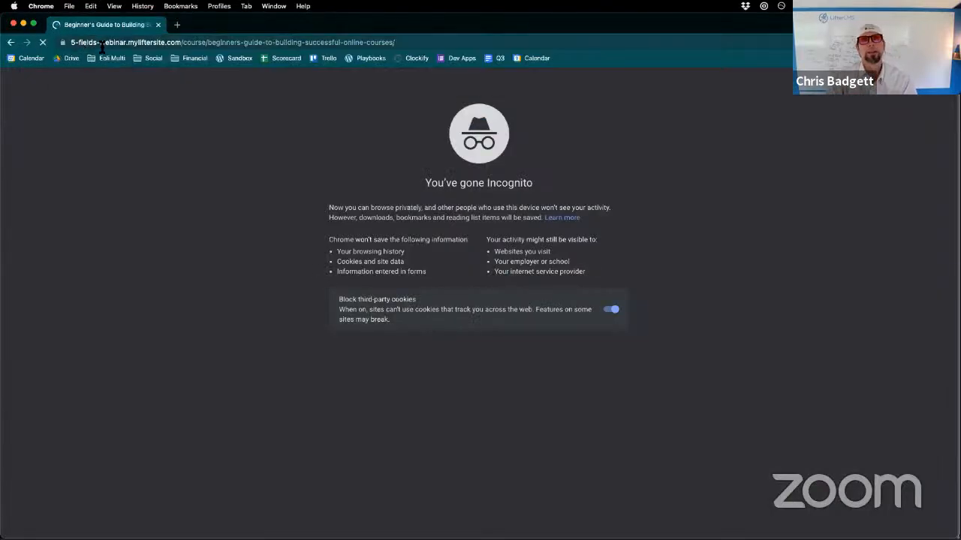
- Start enrolling through the One Time Payment plan and examine the Billing Information fields on the checkout page
scroll(493, 330, "down", 3)
scroll(494, 337, "down", 10)
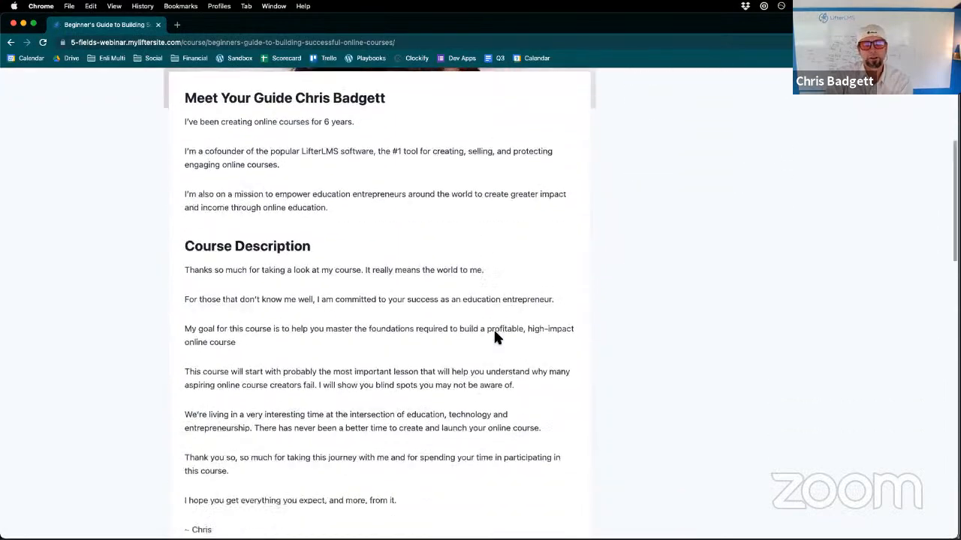
scroll(493, 338, "down", 2)
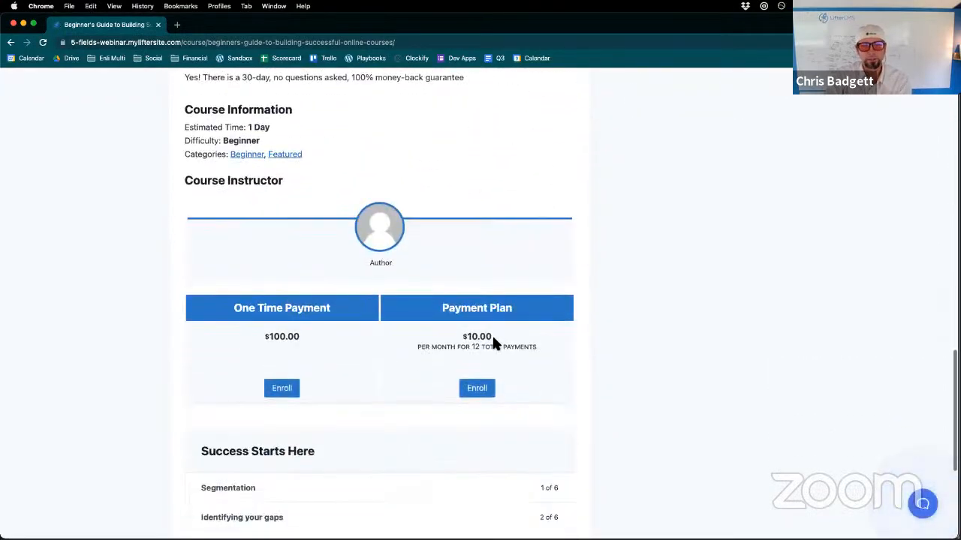
left_click(282, 388)
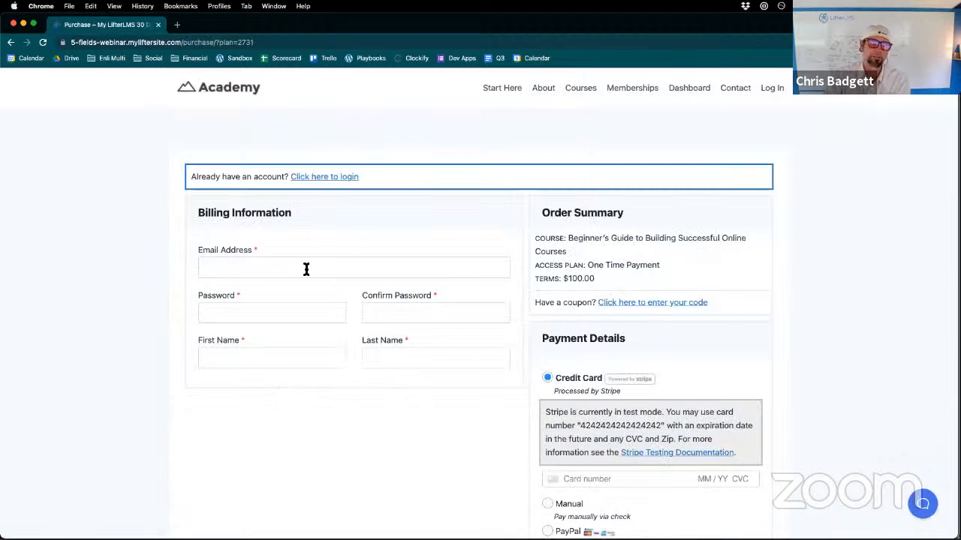
scroll(266, 277, "down", 3)
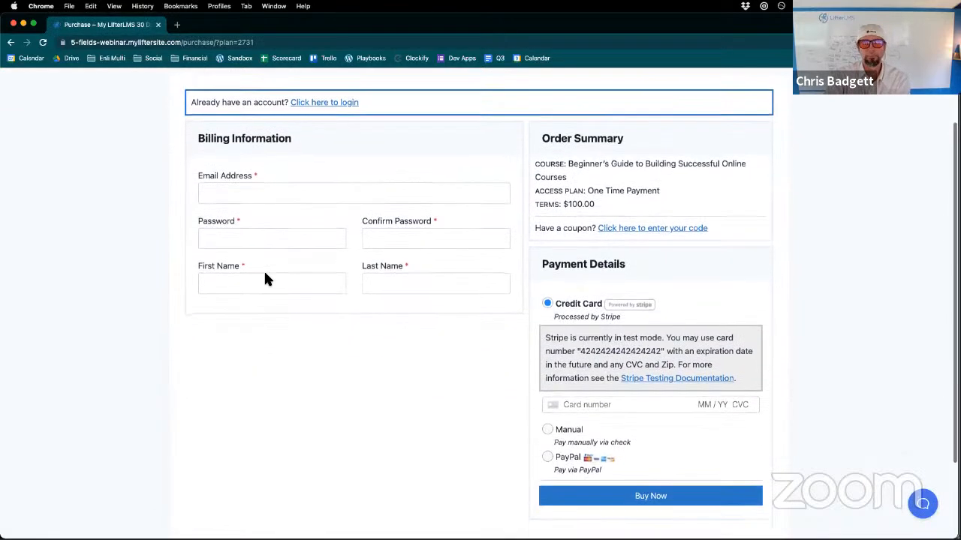
scroll(280, 238, "up", 3)
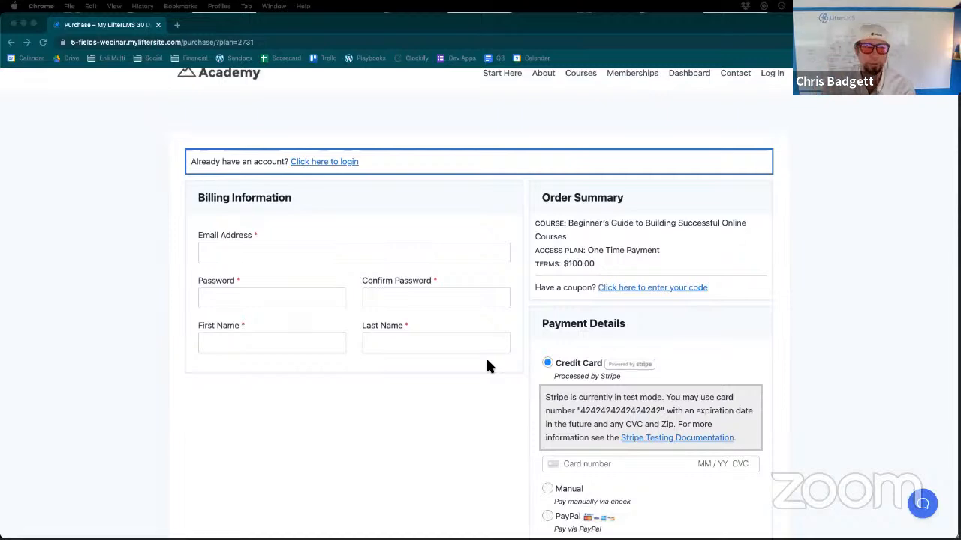
scroll(487, 361, "up", 1)
- Switch back to the logged-in browser window with the course page and open the site's WordPress dashboard
key("ctrl+Up")
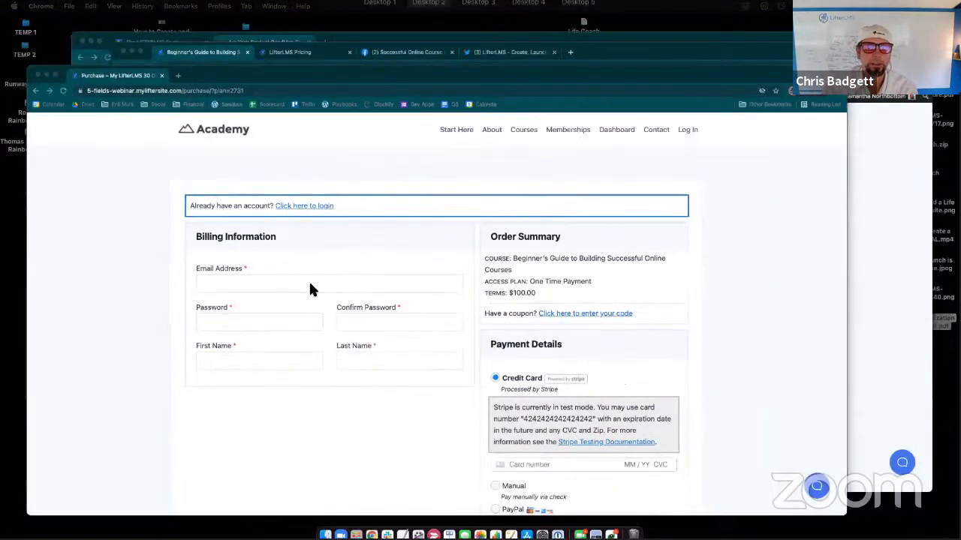
left_click(775, 251)
scroll(541, 167, "up", 5)
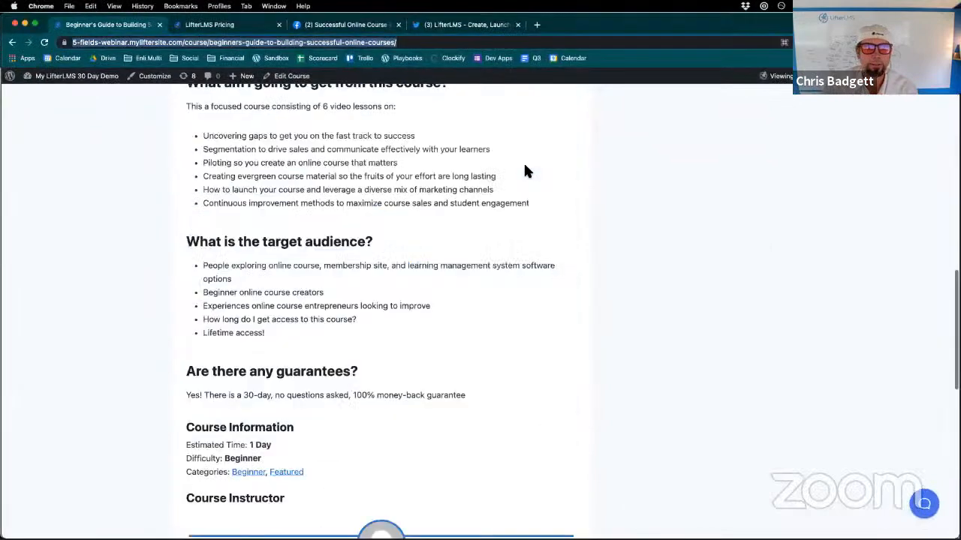
scroll(523, 170, "up", 10)
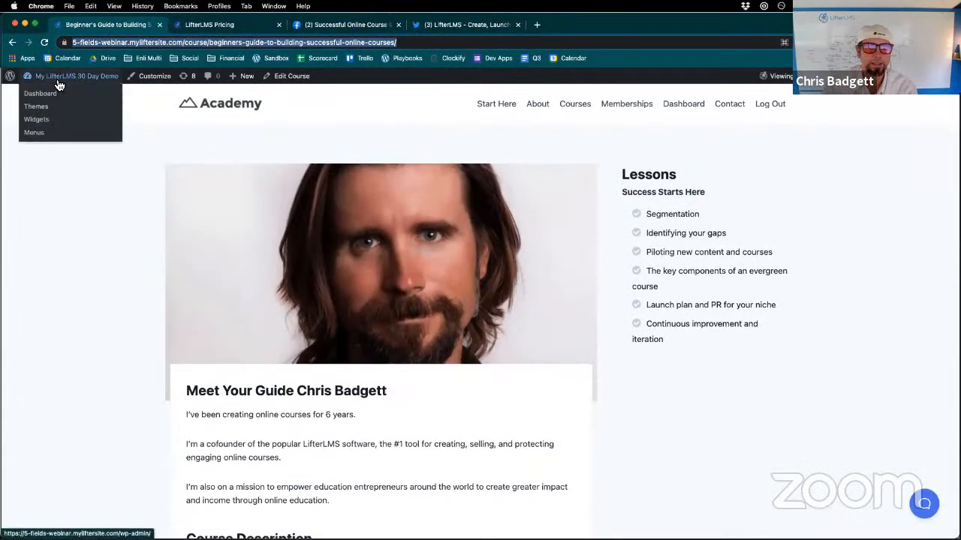
left_click(51, 96)
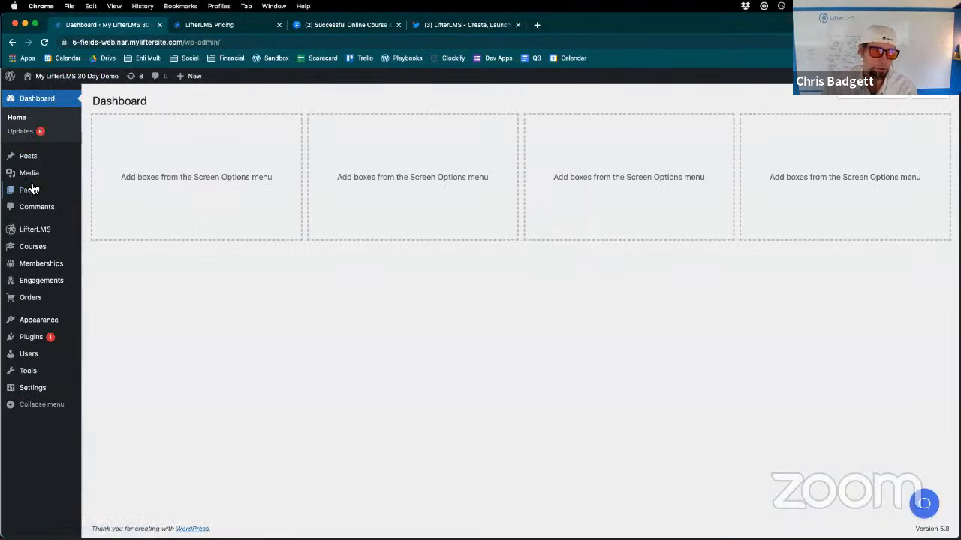
- Add a new WordPress page titled "Page" with a paragraph reading "Hello welcome"
mouse_move(31, 192)
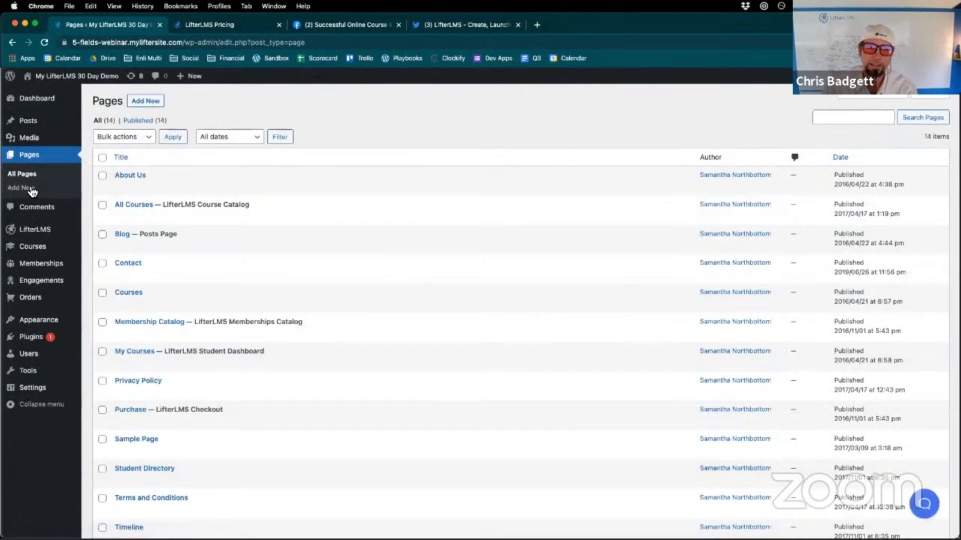
left_click(157, 101)
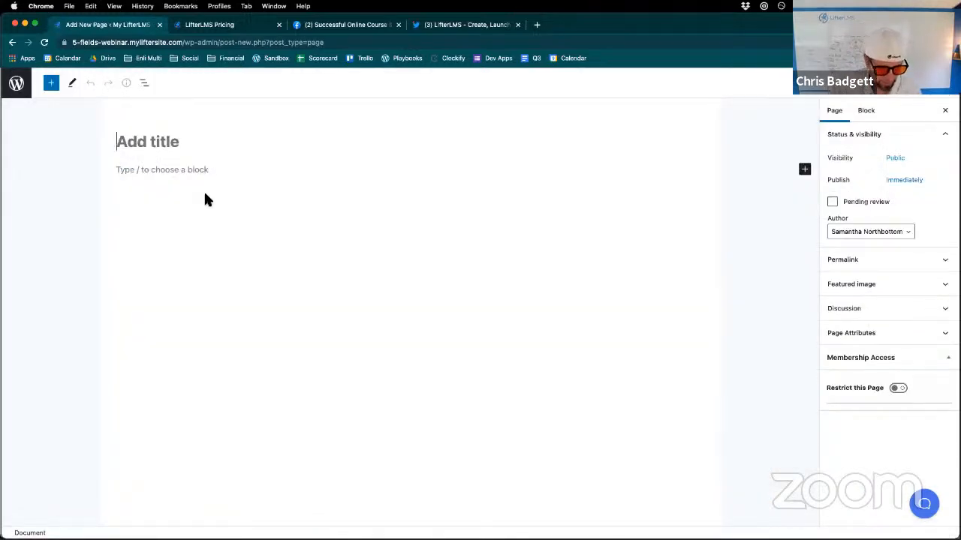
type("Page")
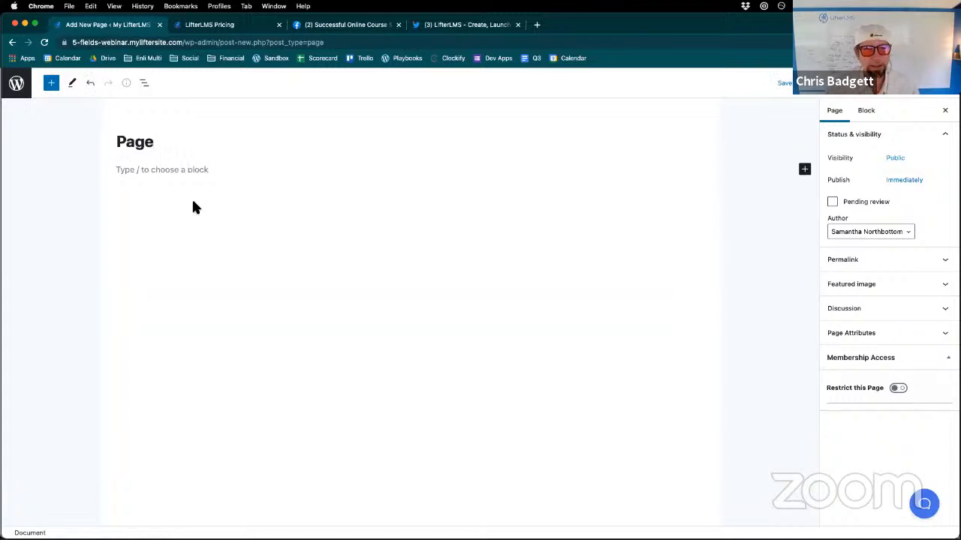
left_click(153, 168)
type("He")
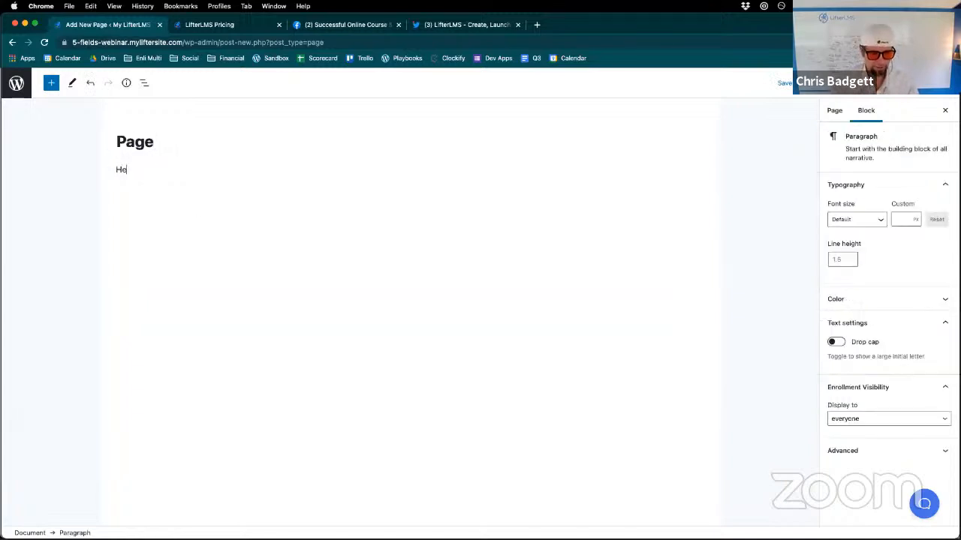
type("llo welcome")
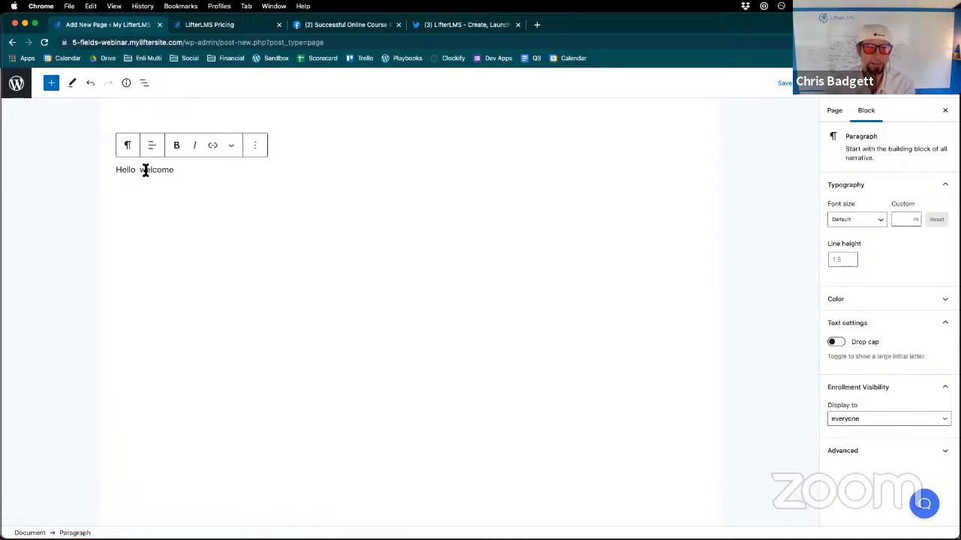
- Insert the LifterLMS First Name shortcode [llms-user first_name] between "Hello" and "welcome" in the paragraph
left_click(257, 153)
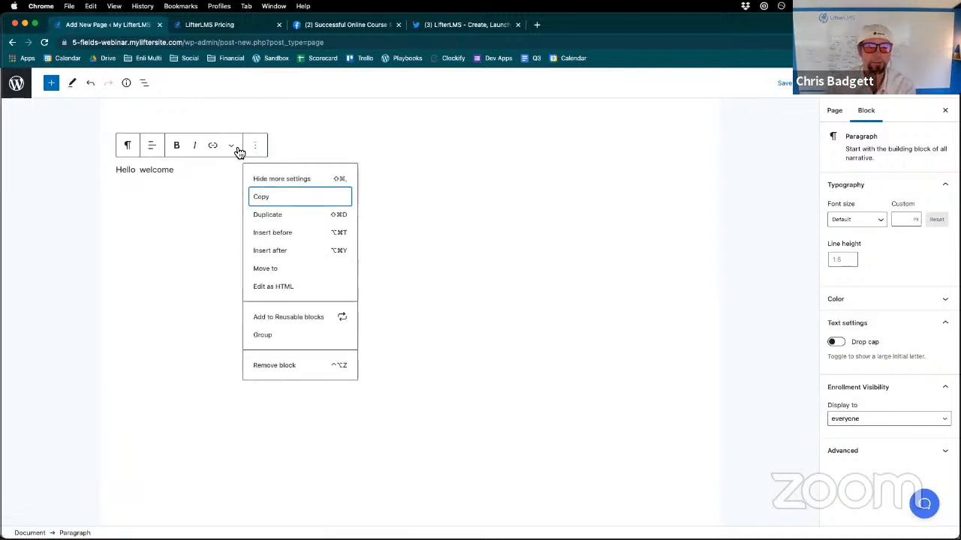
left_click(233, 147)
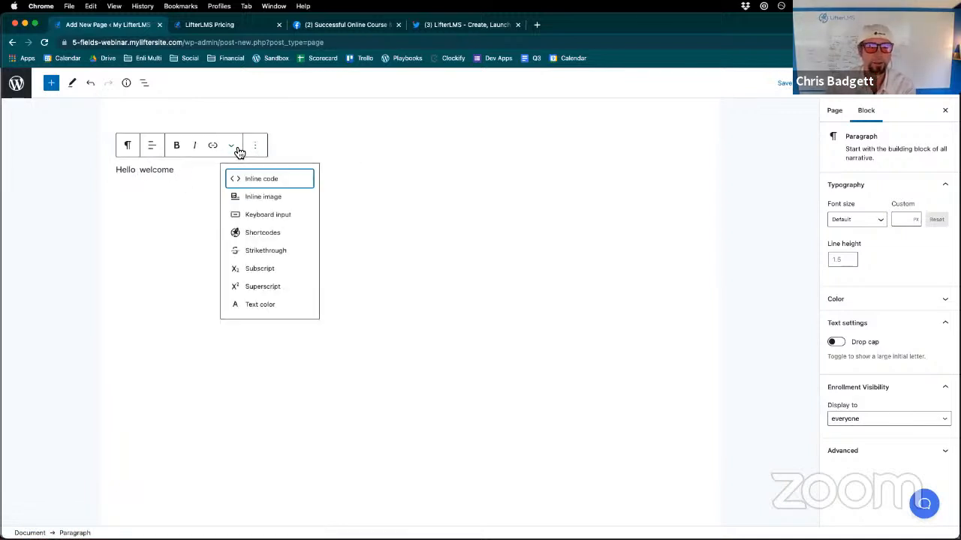
left_click(249, 240)
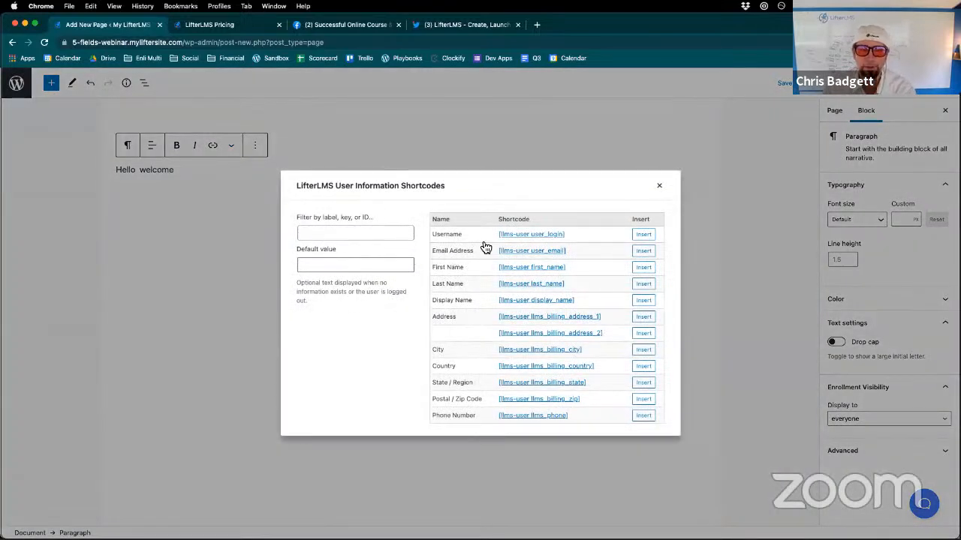
left_click(645, 270)
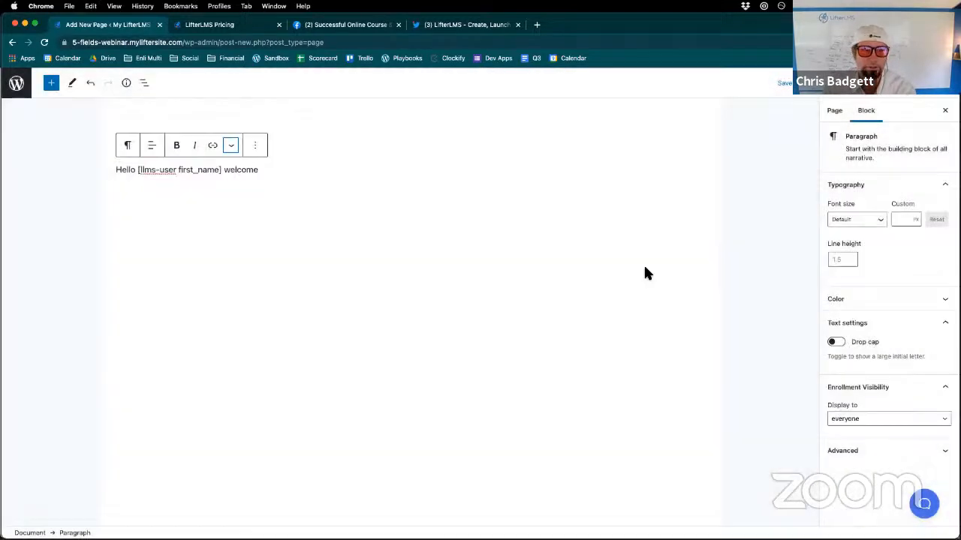
- Review the list of available LifterLMS user information shortcodes for the paragraph and close it without inserting any
left_click(233, 148)
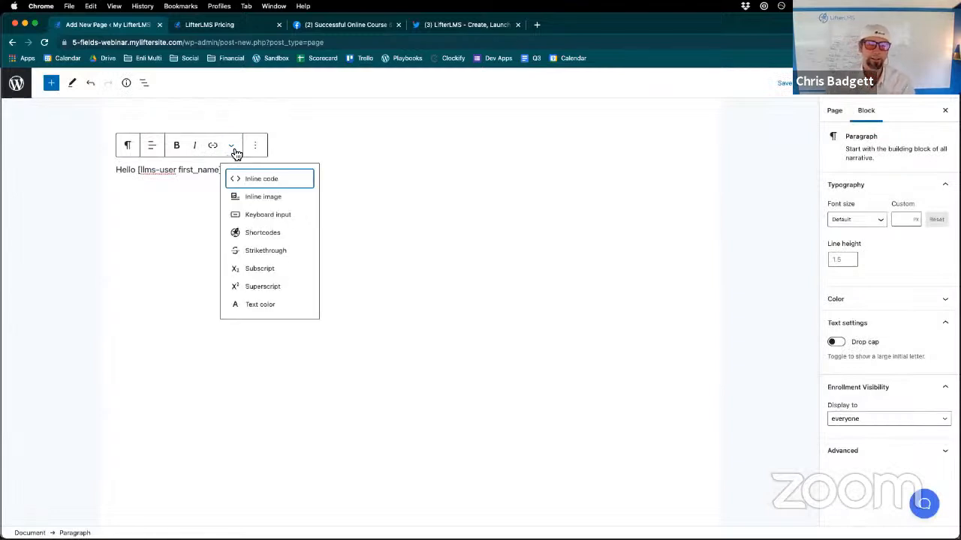
left_click(255, 234)
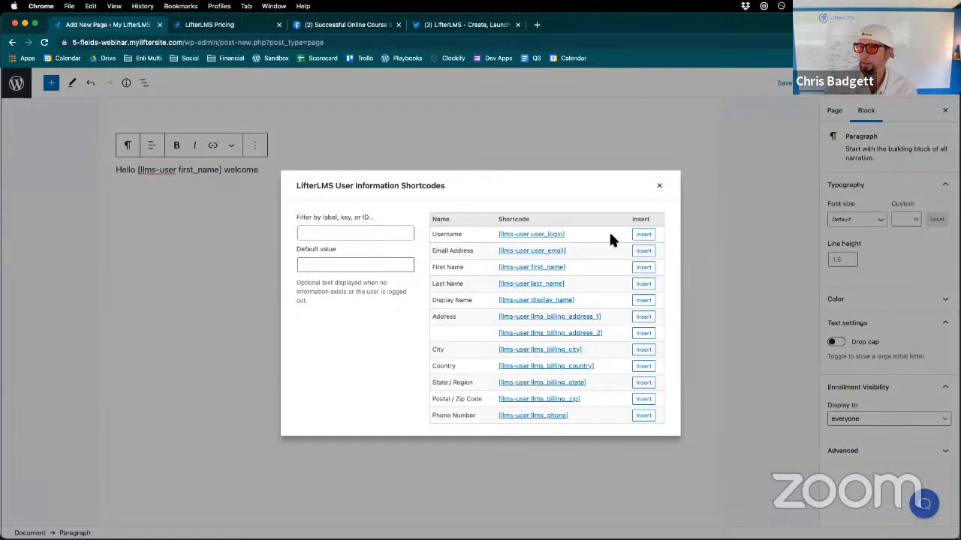
left_click(659, 186)
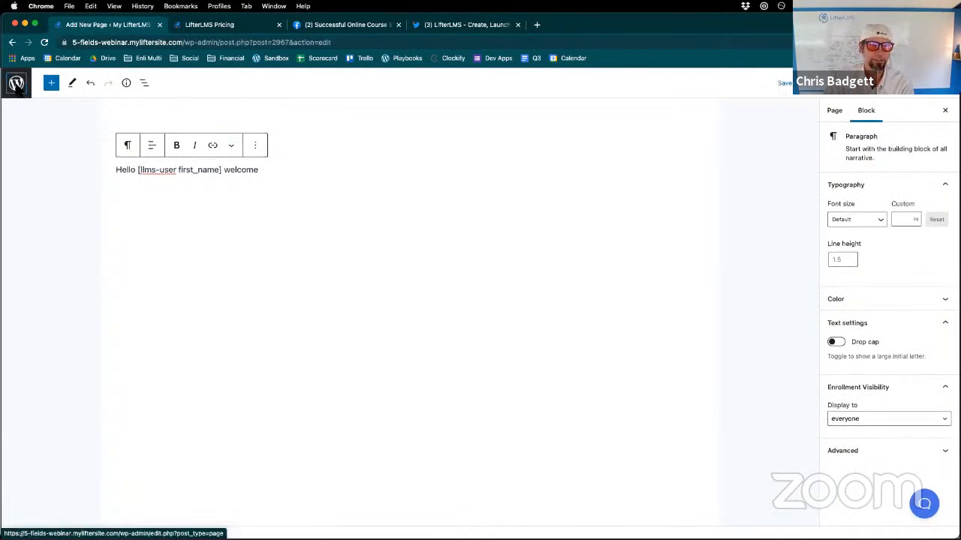
- Leave the page editor and activate the LifterLMS Custom Fields plugin among the installed plugins
left_click(17, 84)
left_click(513, 204)
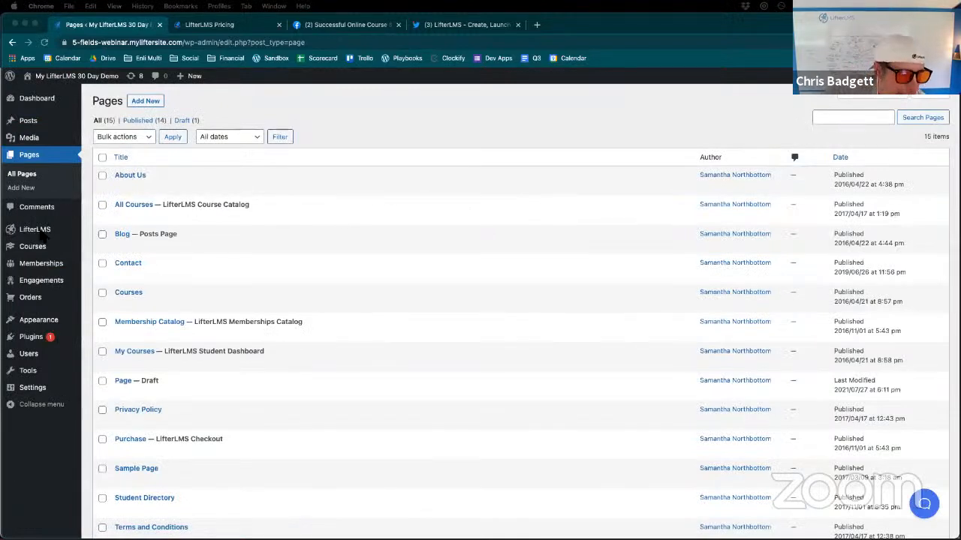
left_click(33, 338)
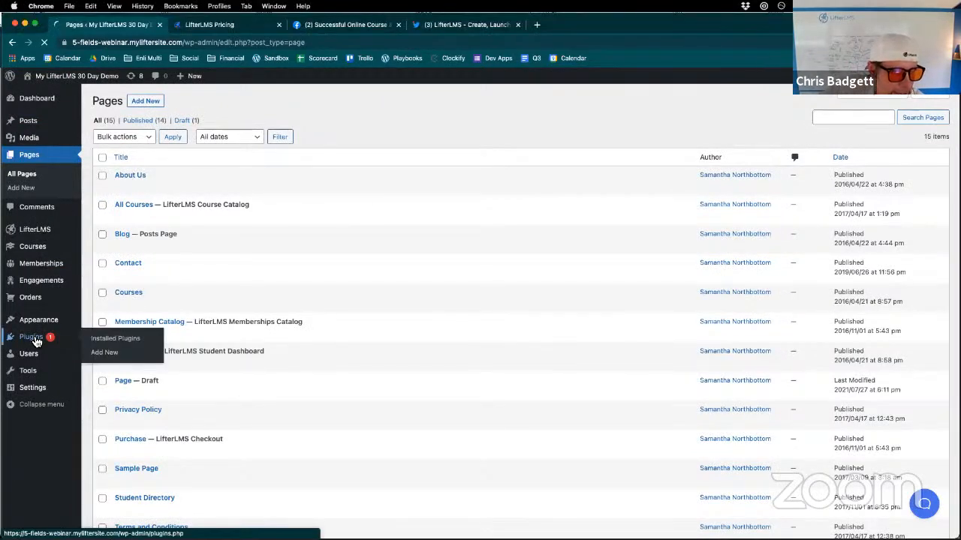
scroll(193, 301, "down", 3)
scroll(193, 301, "down", 2)
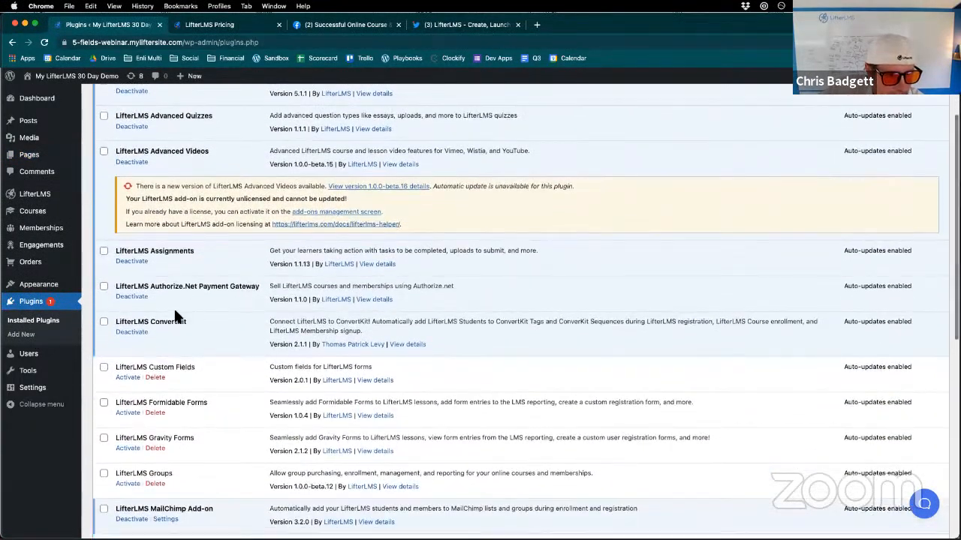
scroll(171, 370, "down", 1)
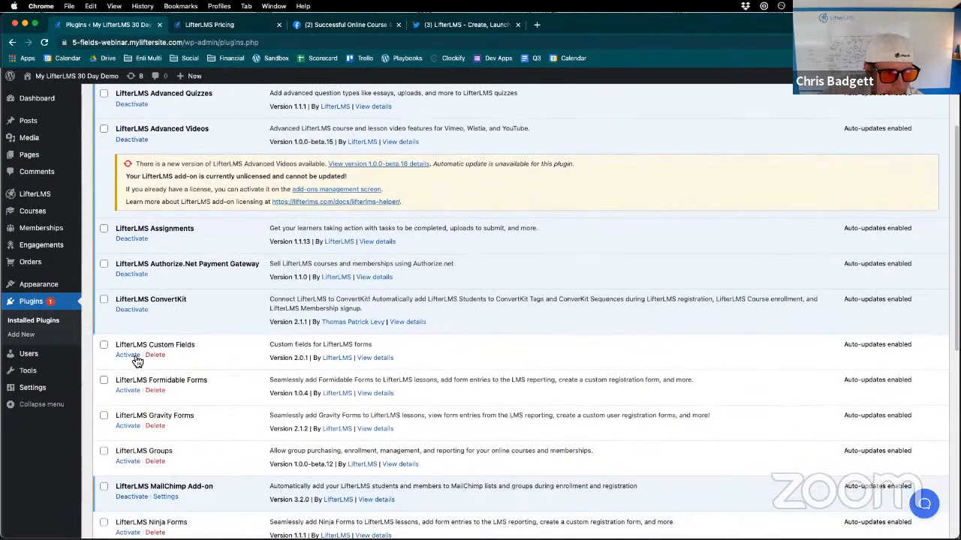
left_click(136, 357)
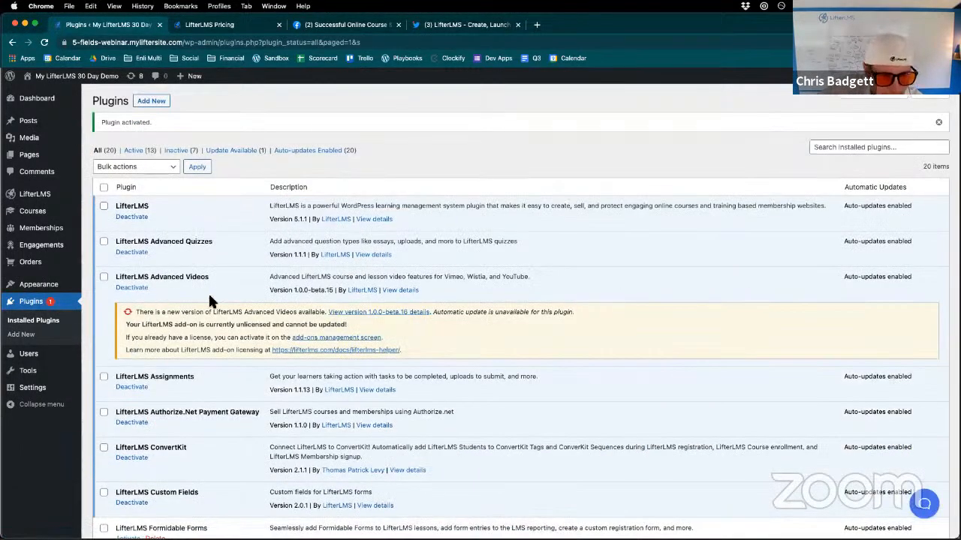
scroll(330, 383, "down", 3)
scroll(318, 386, "up", 3)
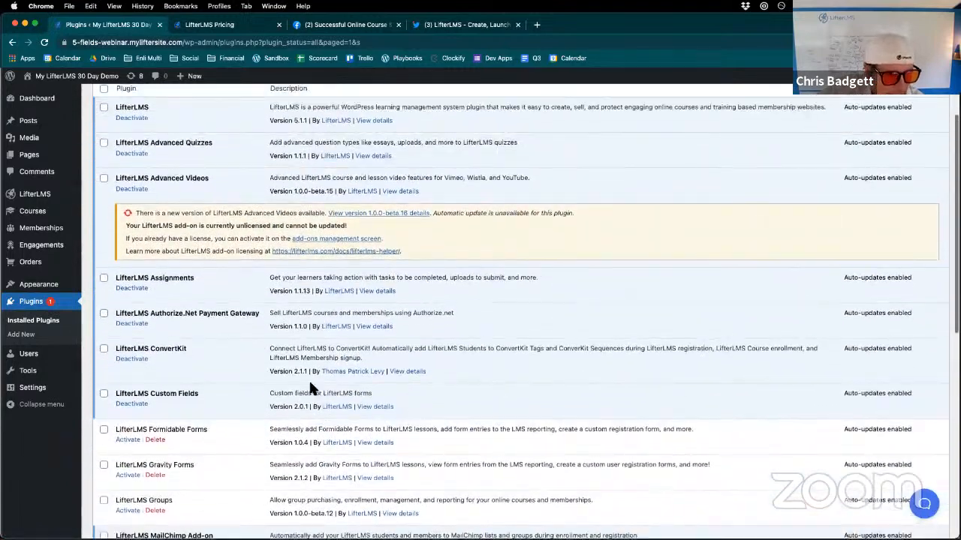
- Add a new LifterLMS form titled "Members Only Registration"
mouse_move(15, 194)
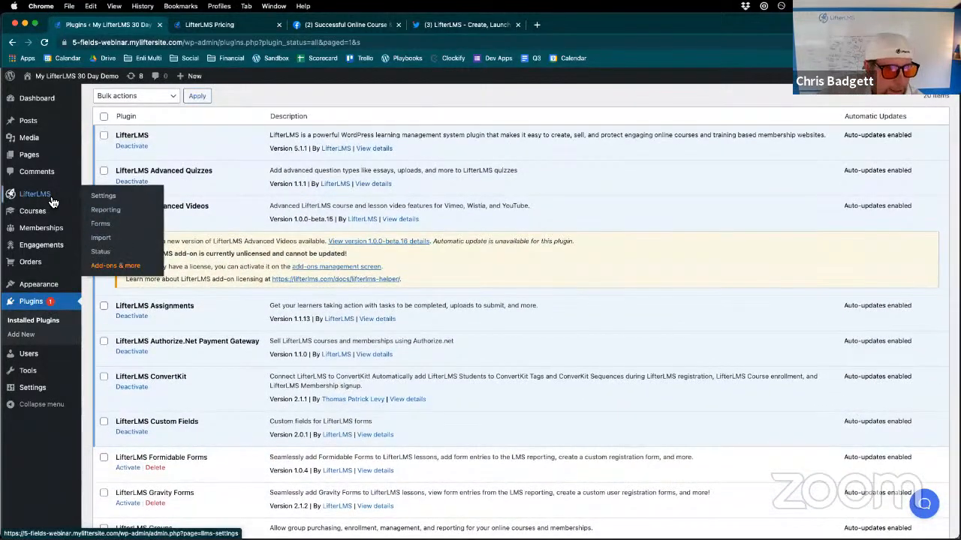
mouse_move(45, 218)
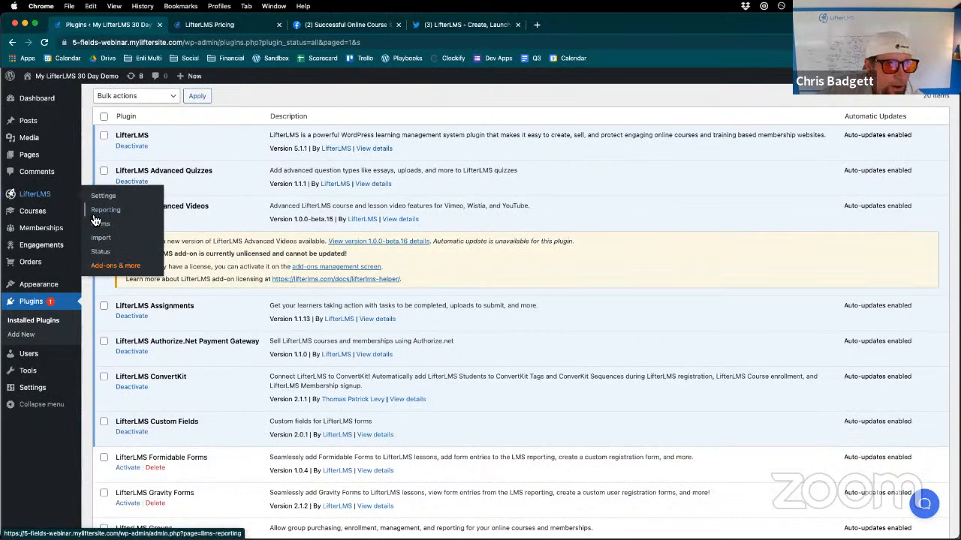
left_click(101, 224)
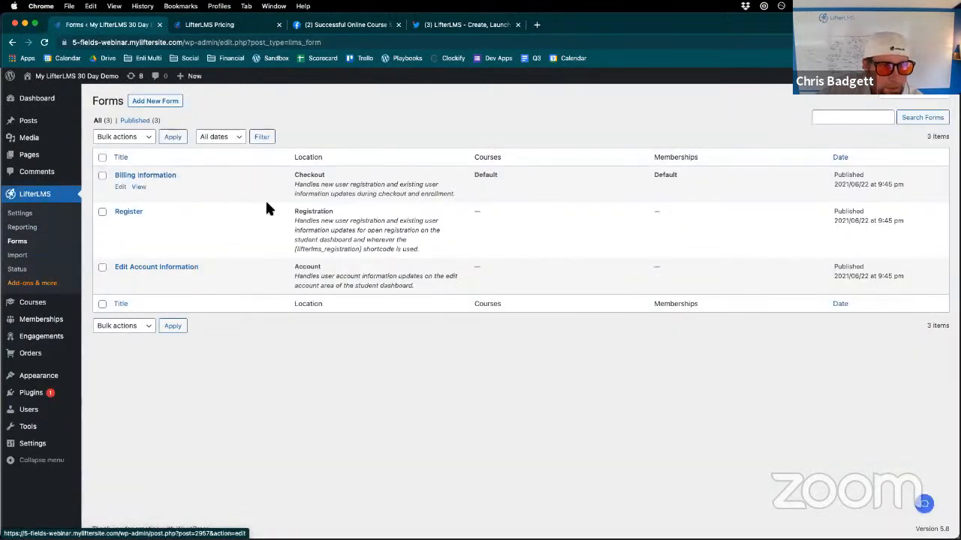
left_click(153, 103)
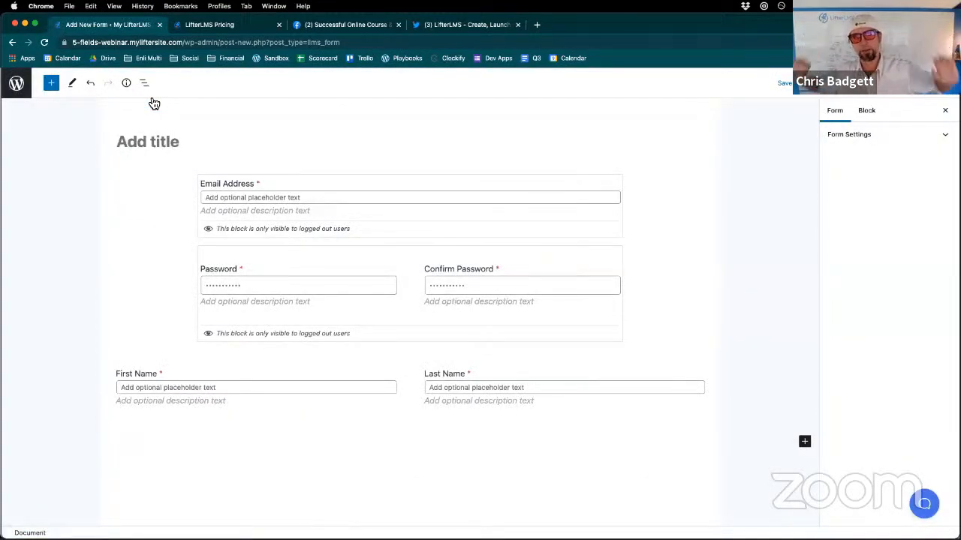
left_click(157, 141)
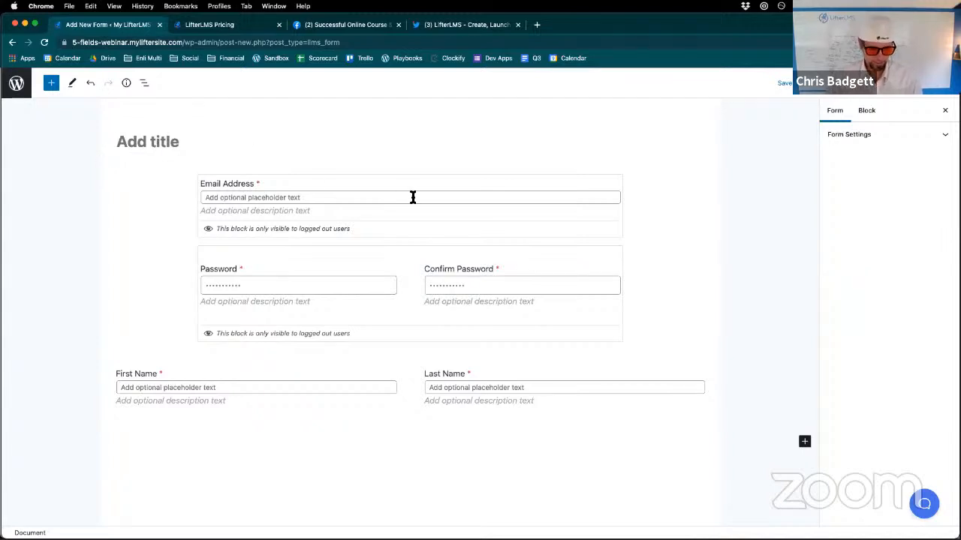
type("Member")
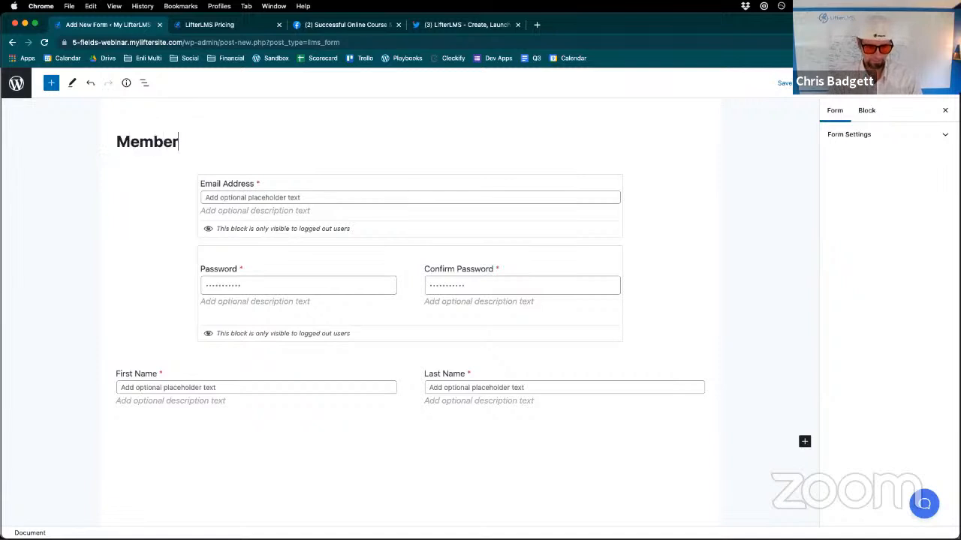
type("s Only")
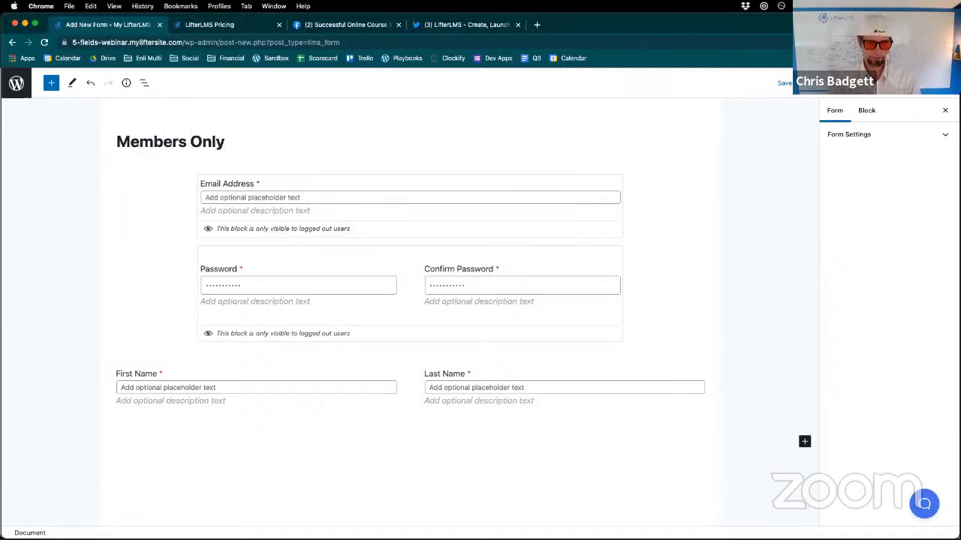
type(" Reg")
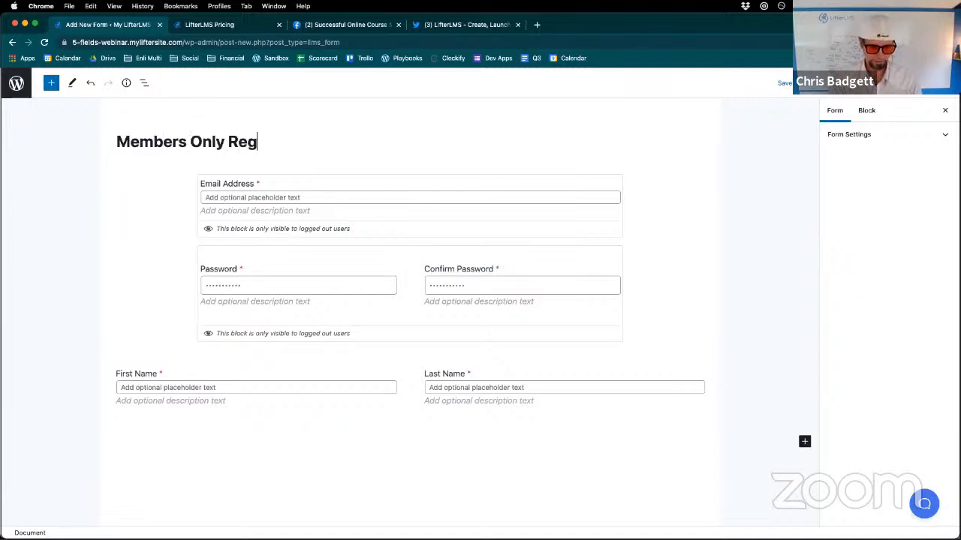
type("istration")
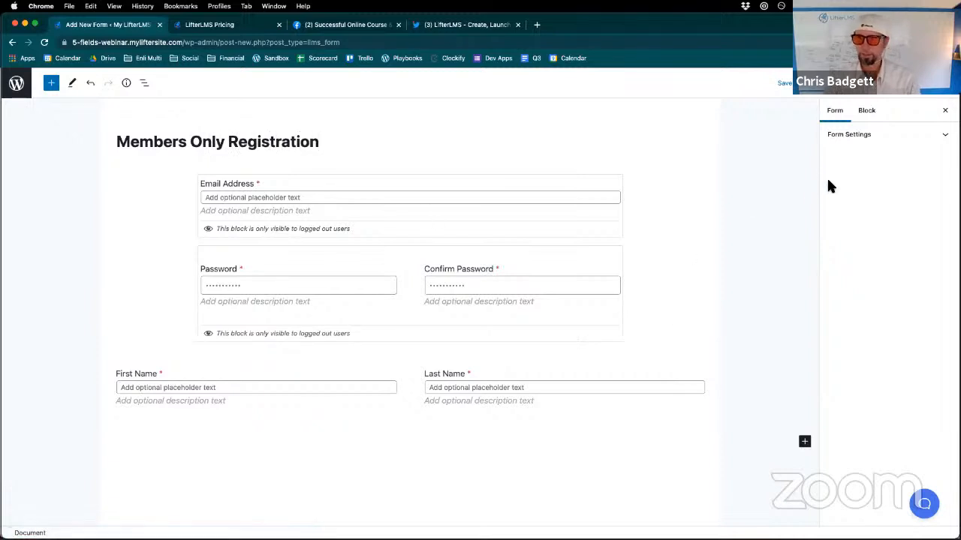
- Expand the new form's settings and publish the form
left_click(844, 136)
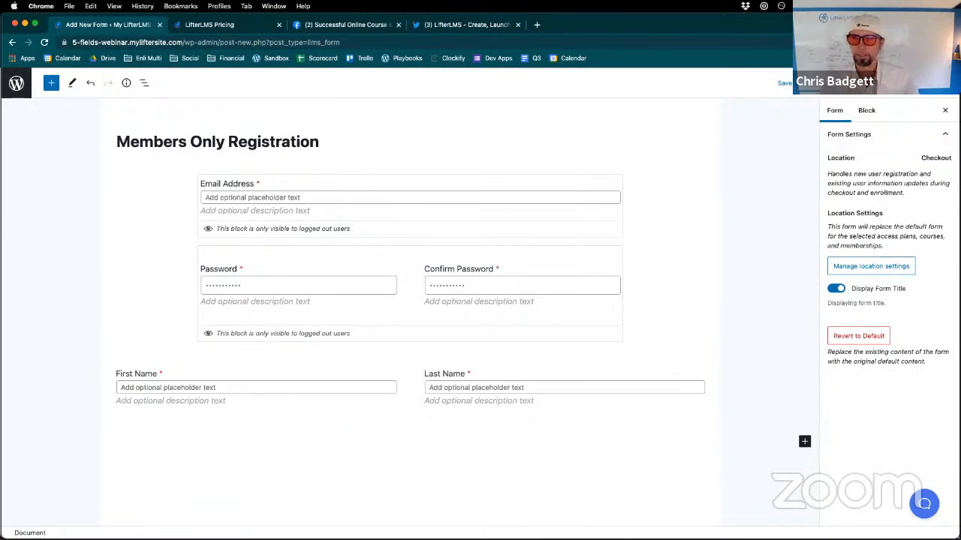
left_click(871, 83)
left_click(866, 84)
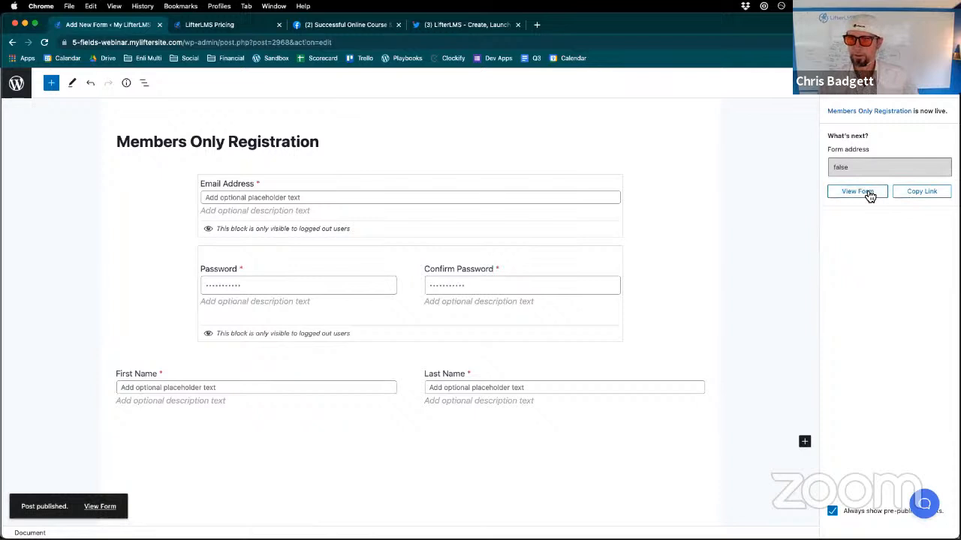
left_click(948, 95)
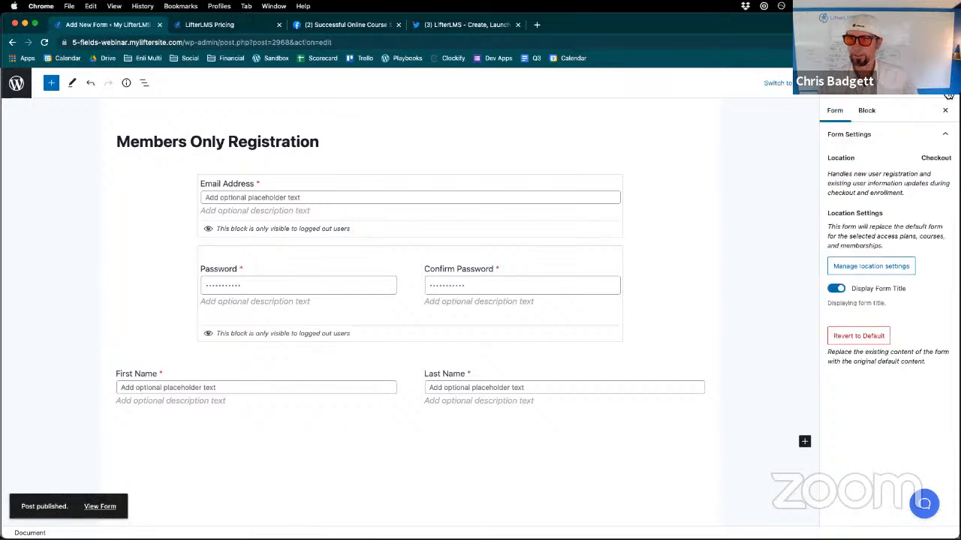
- Assign the form's location to the Business Membership, limited to its "One year access – Single Payment" access plan
left_click(870, 267)
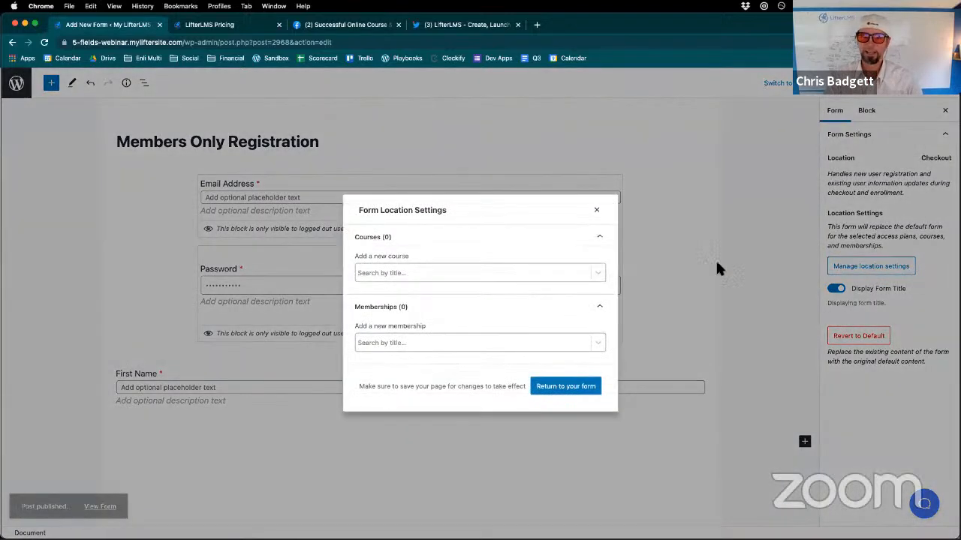
left_click(515, 343)
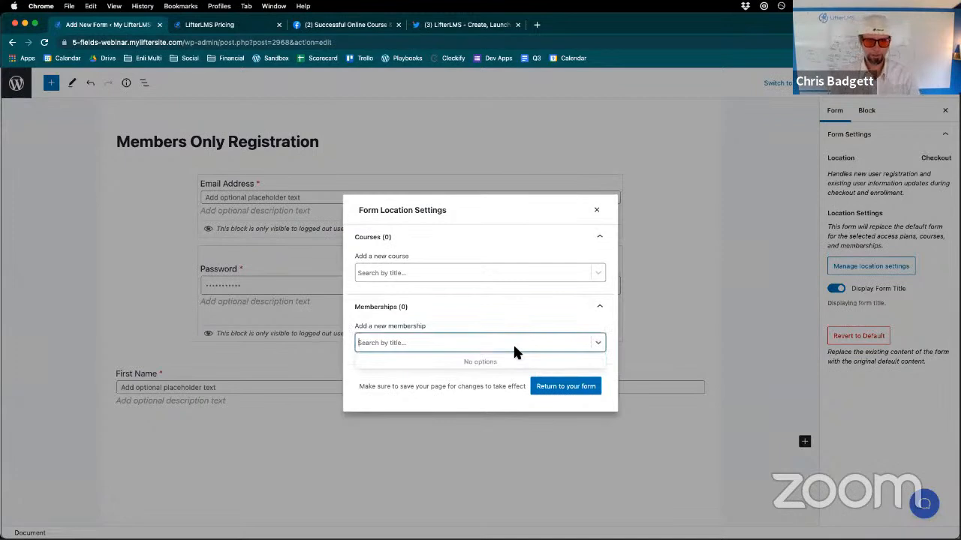
type("m")
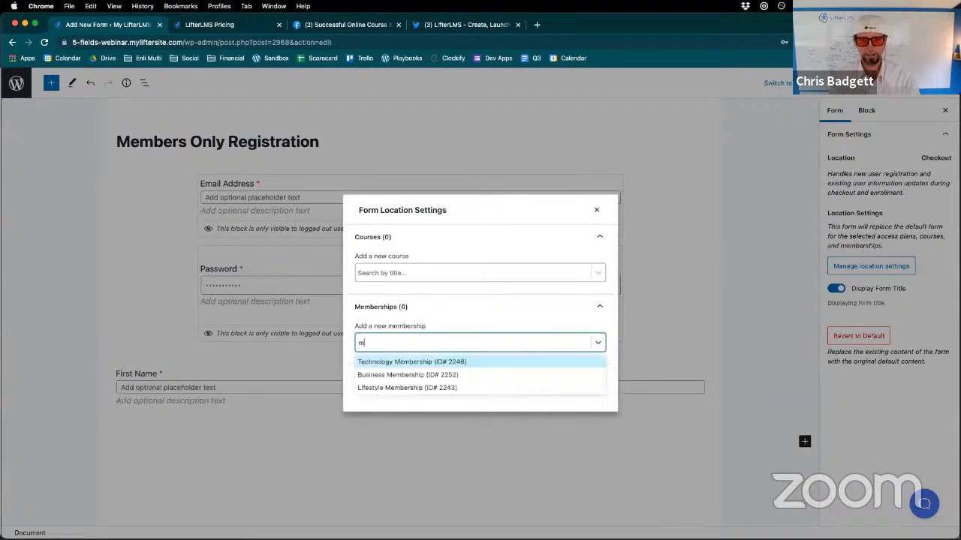
left_click(438, 374)
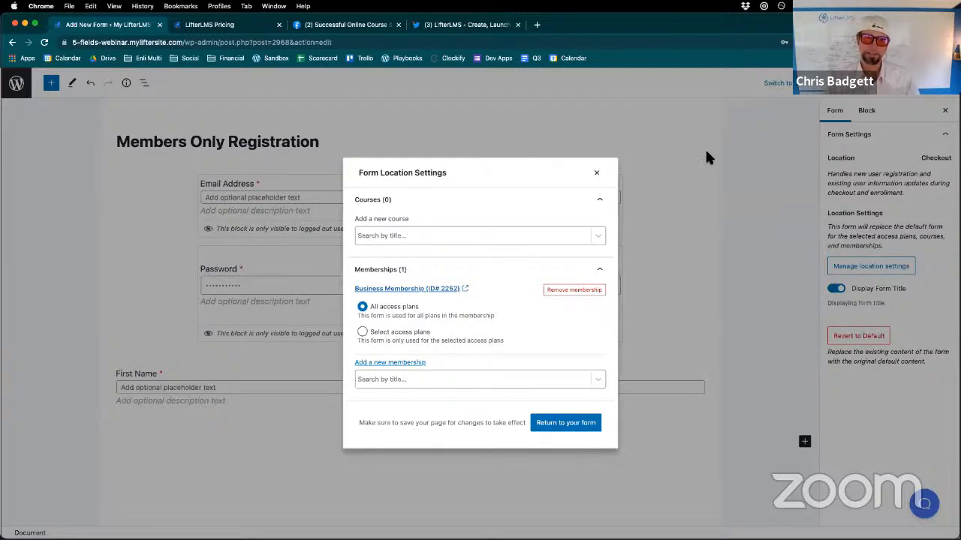
left_click(364, 333)
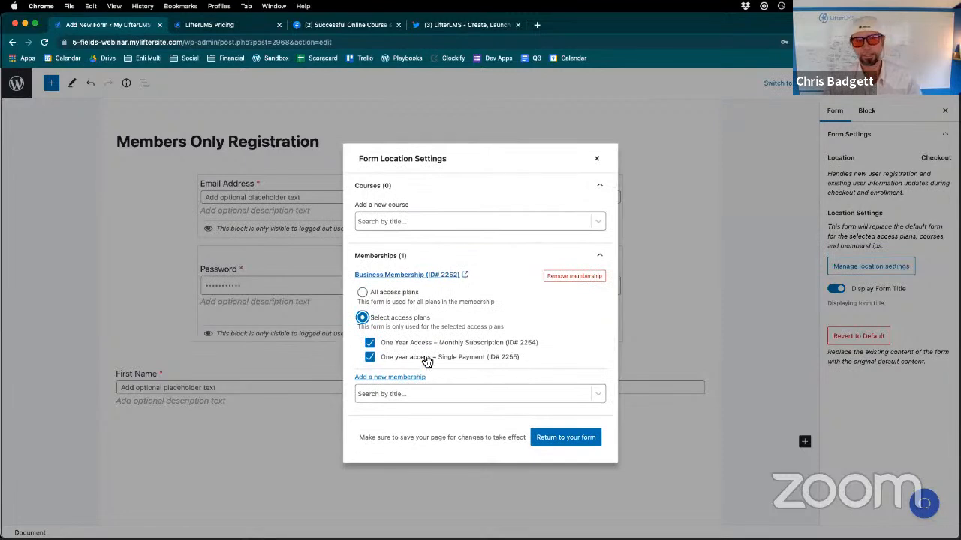
left_click(372, 346)
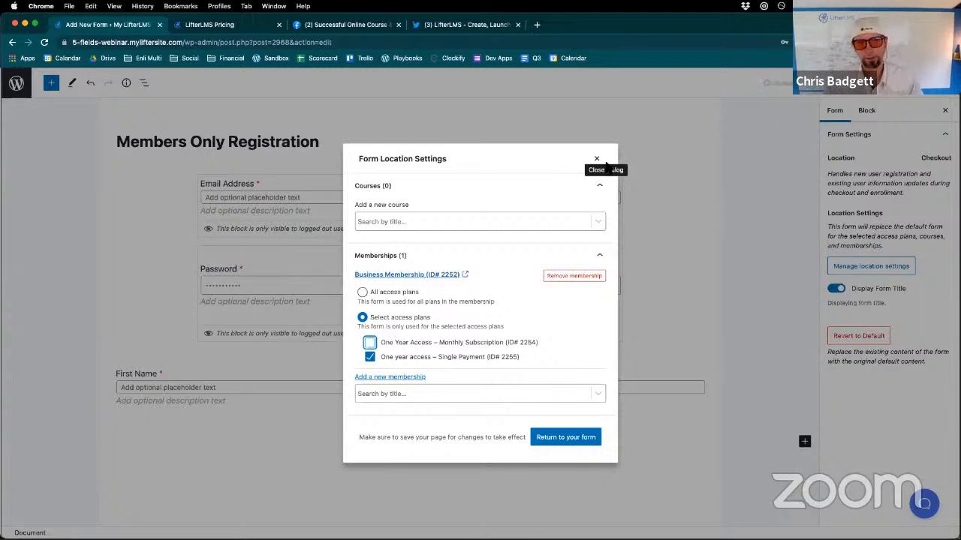
left_click(596, 158)
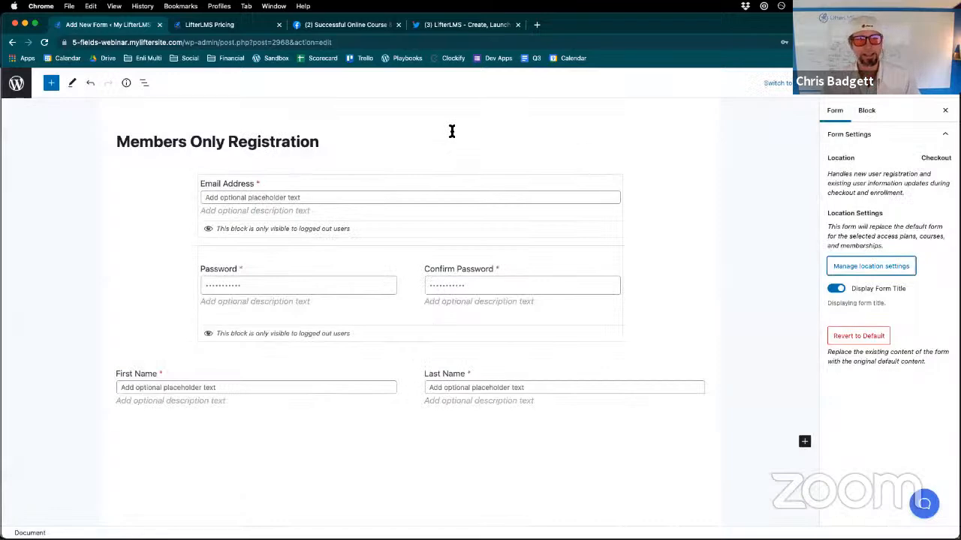
- Examine the Custom User Information blocks available for the form, such as Checkboxes, Radio, Dropdown and Text
left_click(52, 84)
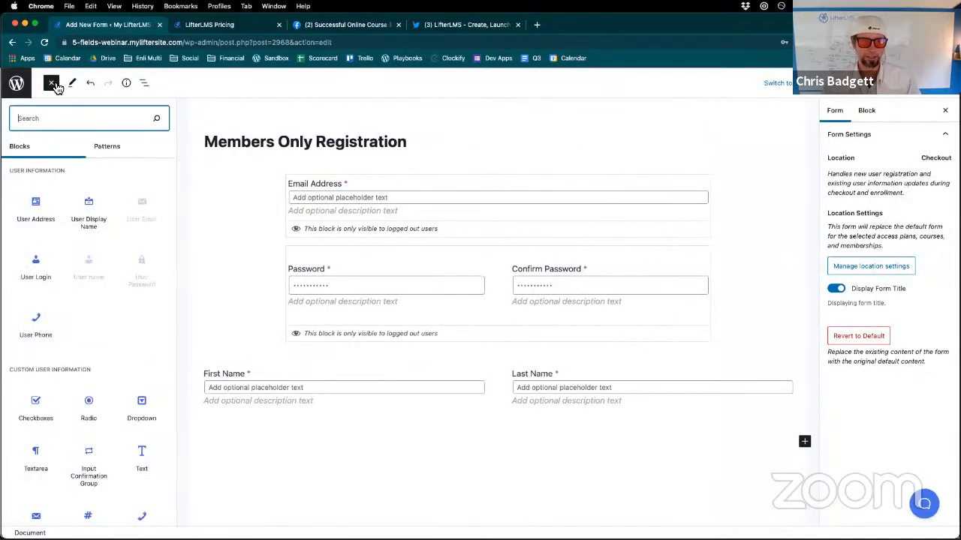
scroll(86, 352, "down", 4)
scroll(94, 367, "up", 1)
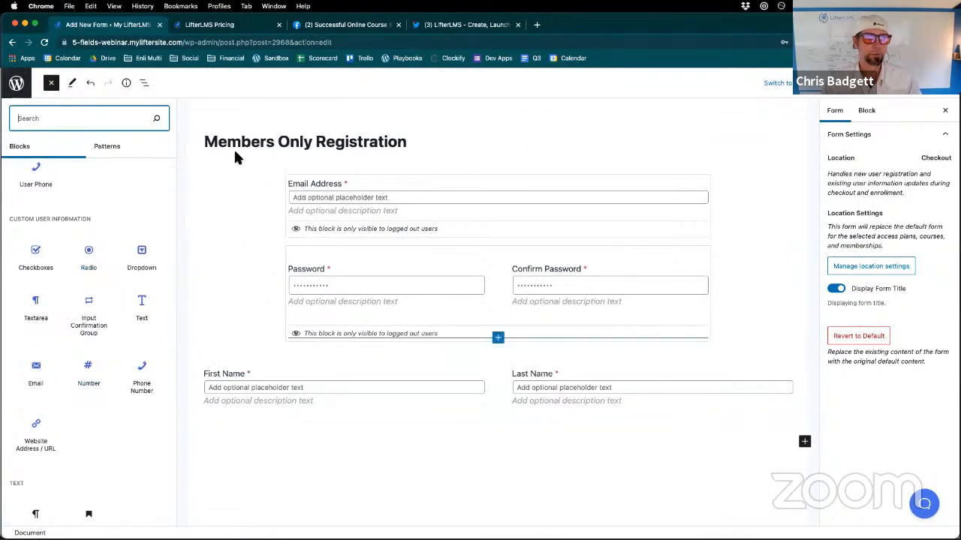
mouse_move(86, 255)
scroll(70, 225, "up", 1)
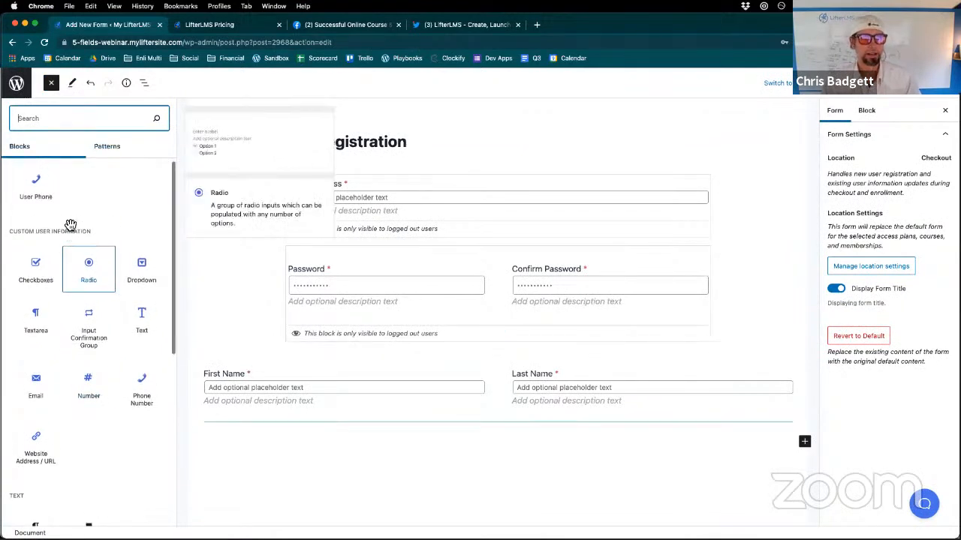
scroll(70, 225, "up", 1)
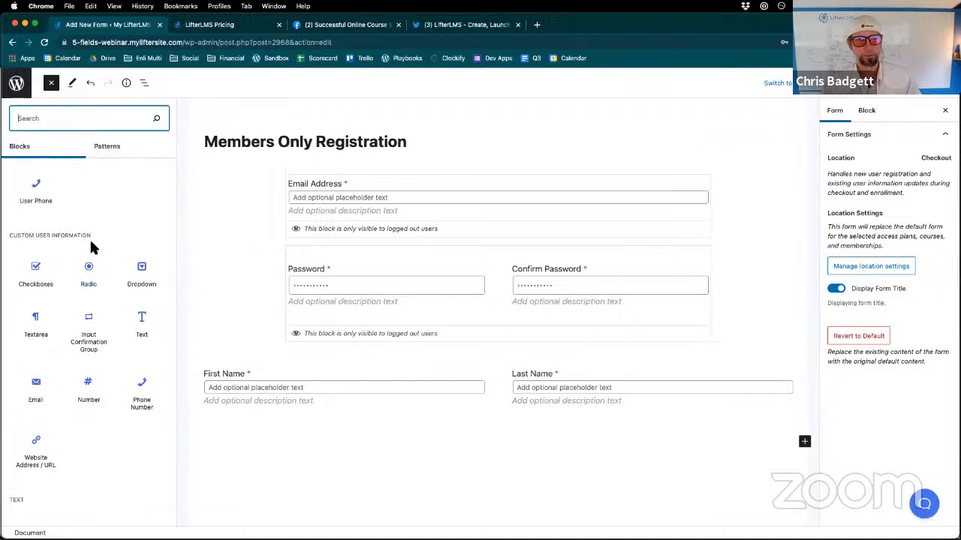
mouse_move(84, 278)
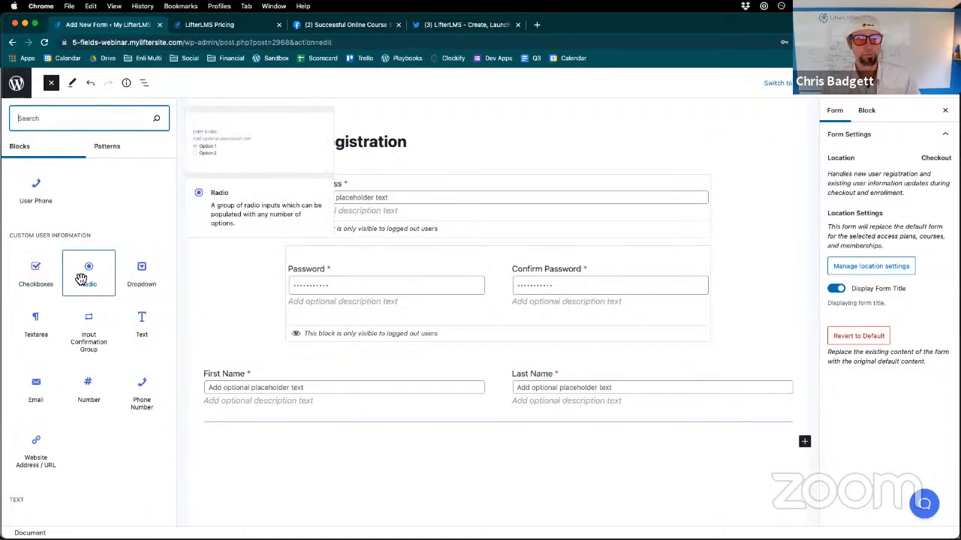
mouse_move(130, 312)
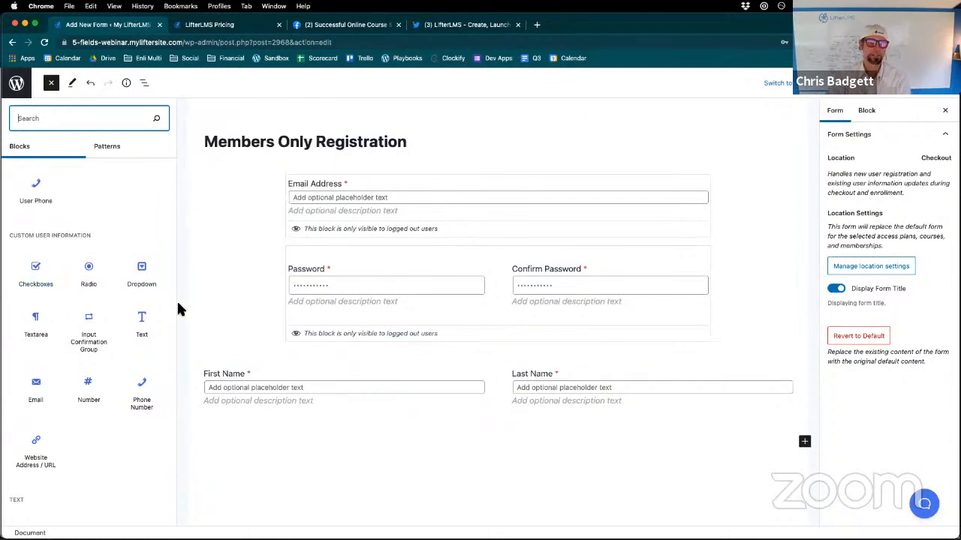
mouse_move(103, 324)
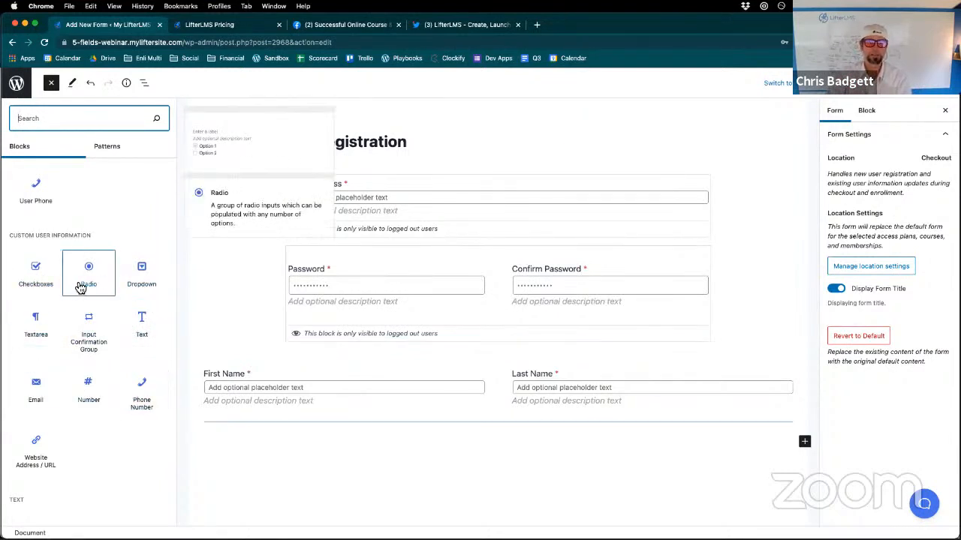
- Leave the new form's editor without saving, open the Billing Information form for editing and dismiss its autosave notice
mouse_move(144, 268)
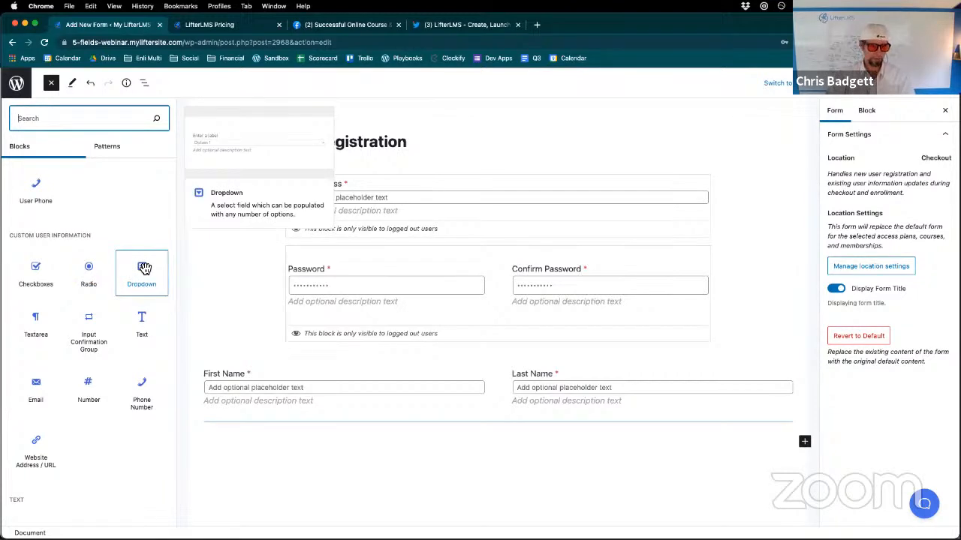
mouse_move(43, 315)
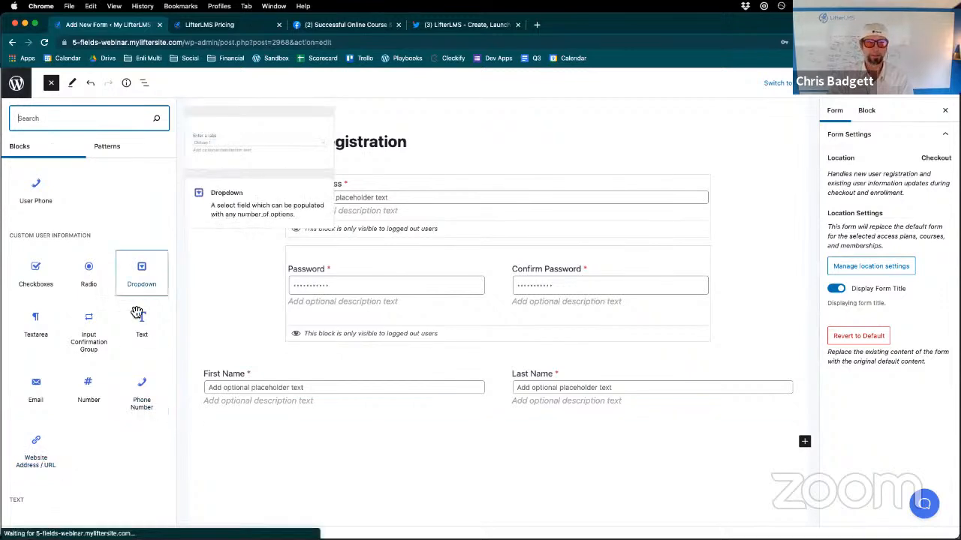
scroll(90, 247, "up", 2)
left_click(21, 88)
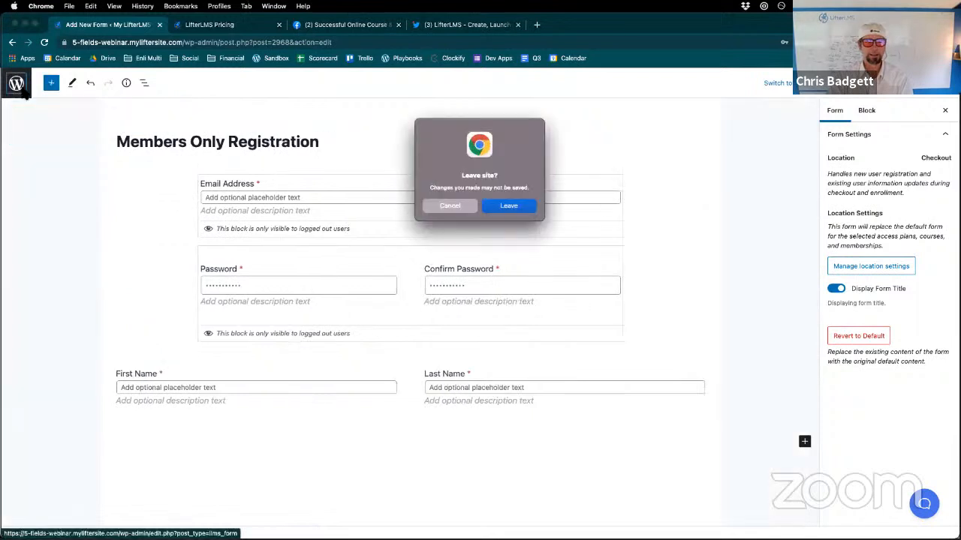
left_click(526, 210)
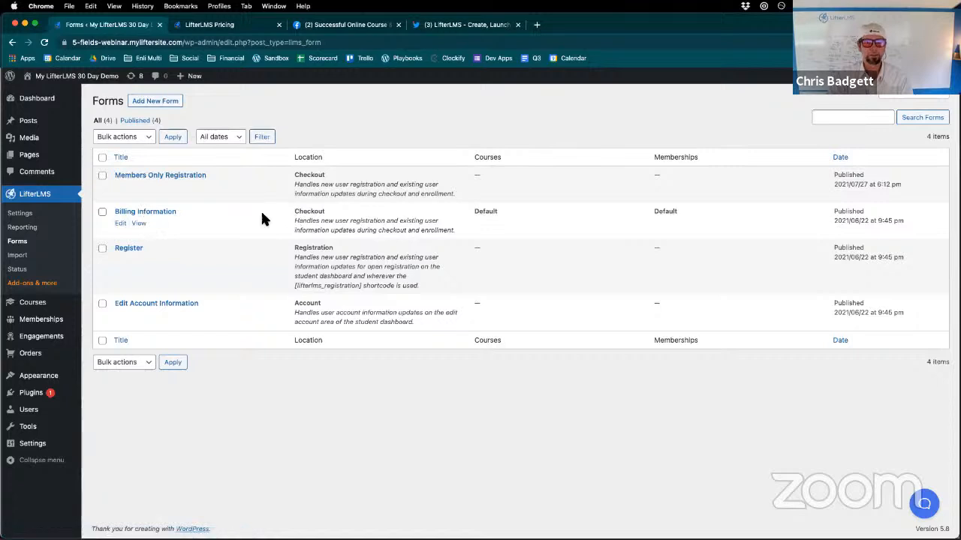
left_click(121, 224)
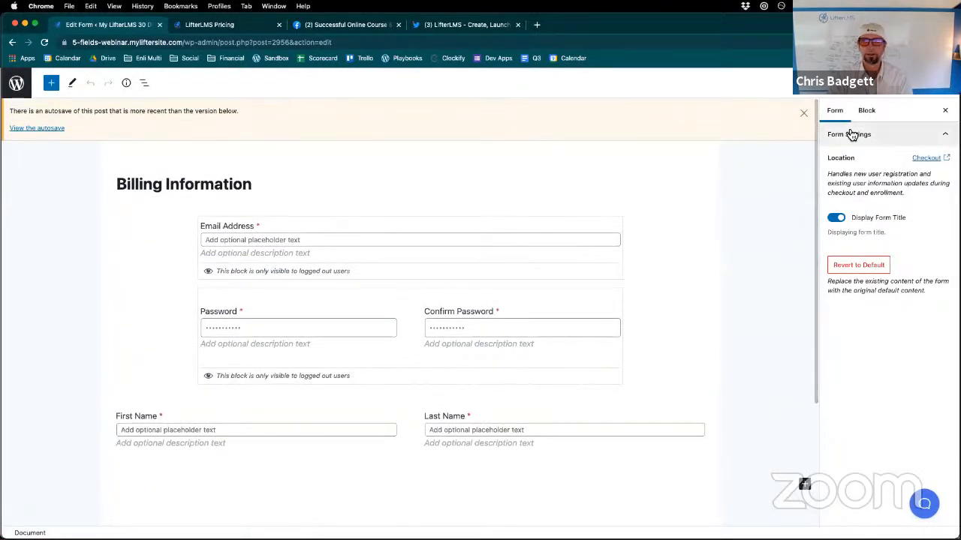
left_click(803, 113)
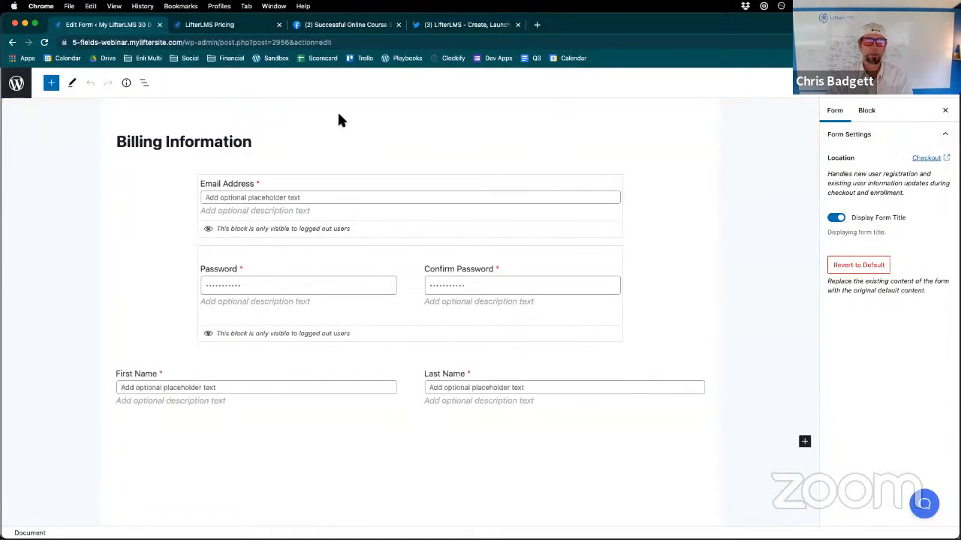
- Add a custom Text field labelled "Company Name" below the name fields and make it required
left_click(52, 83)
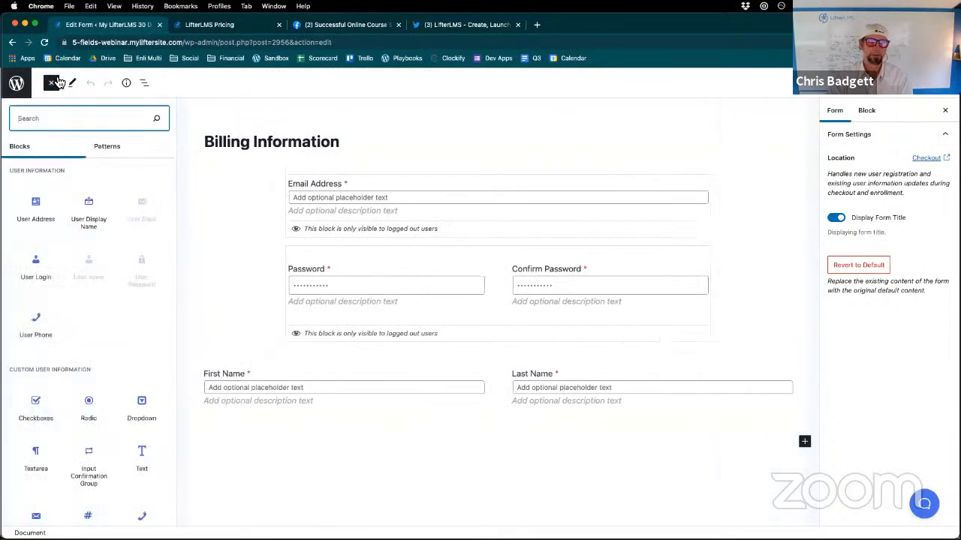
scroll(130, 319, "down", 2)
scroll(130, 321, "down", 1)
left_click(149, 400)
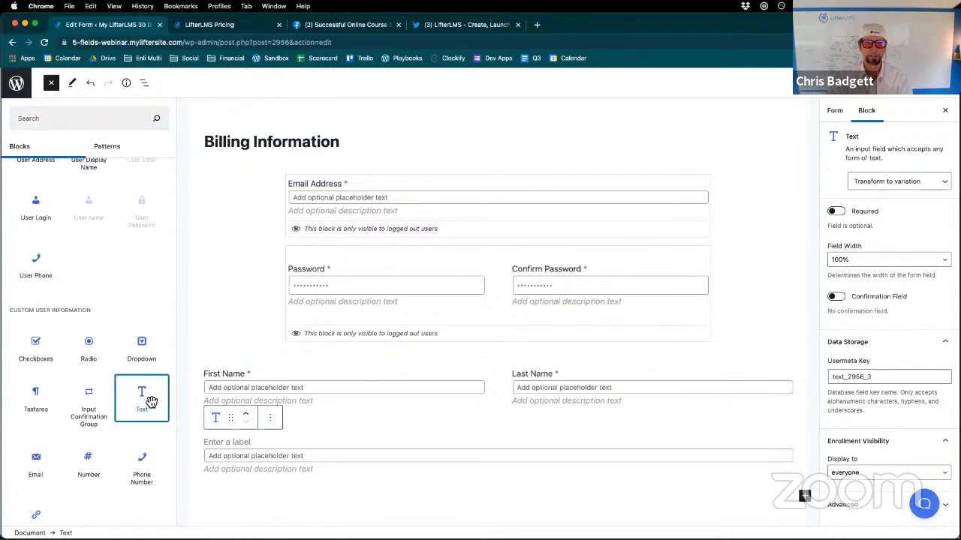
left_click(237, 448)
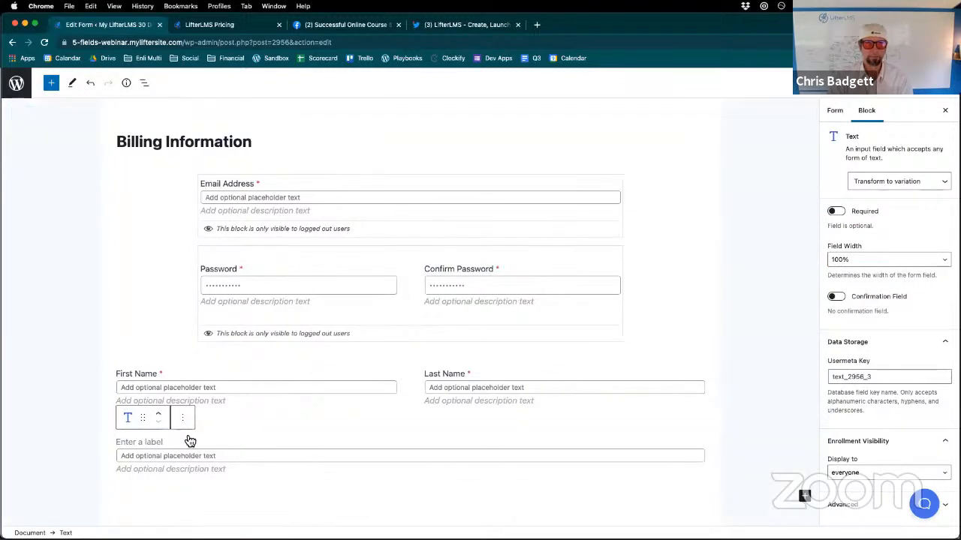
type("Company Name")
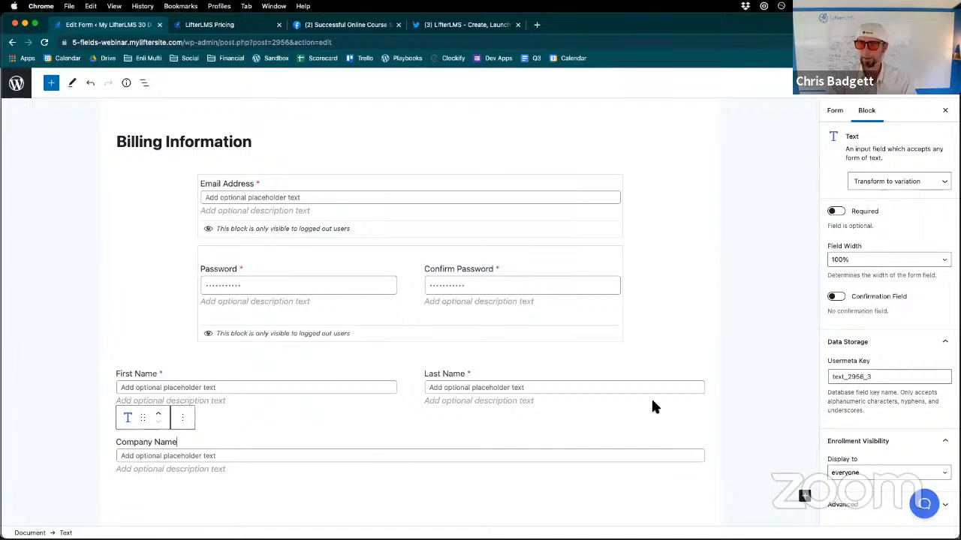
left_click(837, 215)
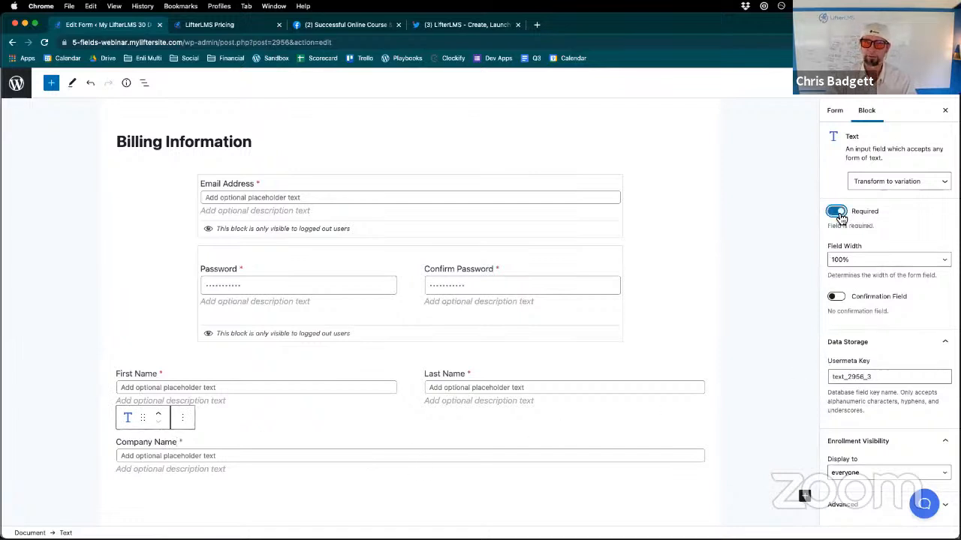
- Add a custom Number field labelled "License Number" below Company Name and make it required
left_click(54, 84)
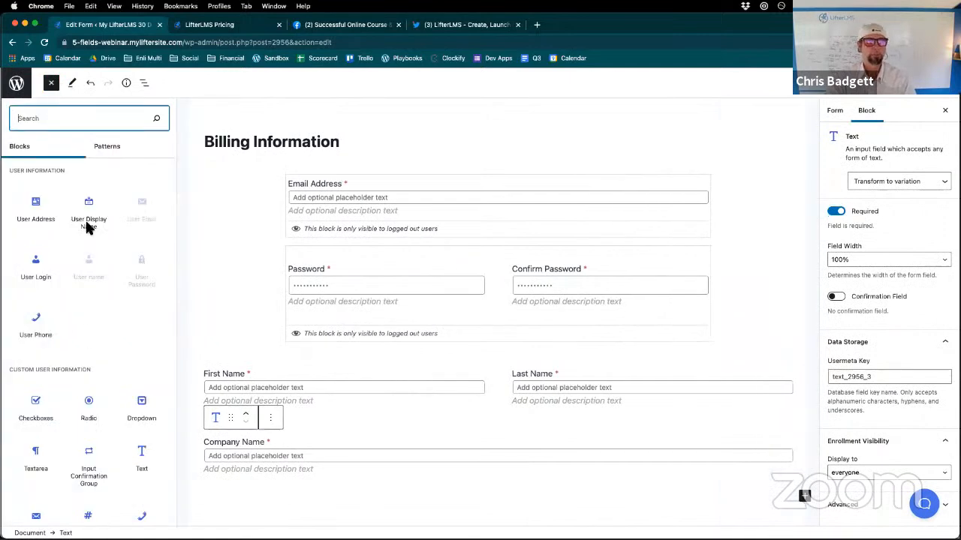
scroll(79, 331, "down", 3)
scroll(84, 339, "down", 2)
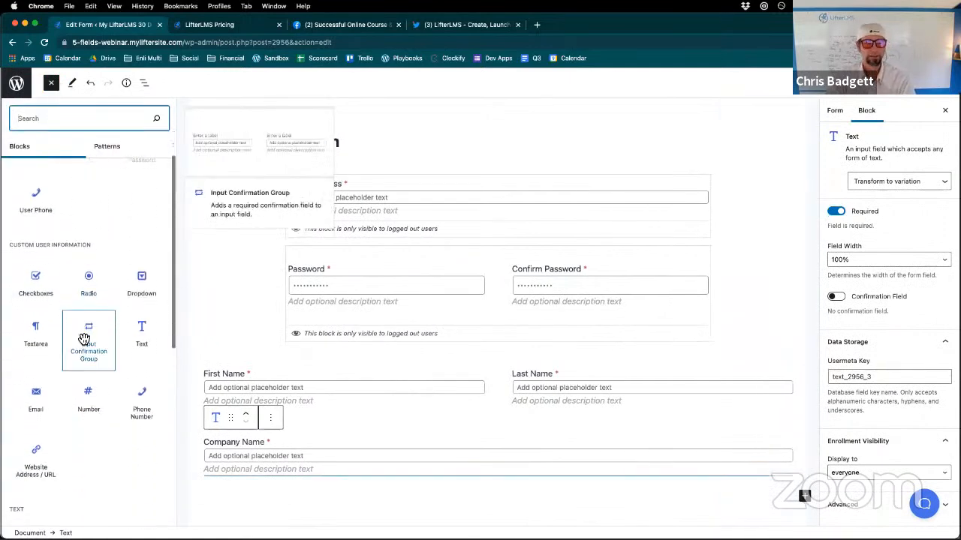
left_click(92, 390)
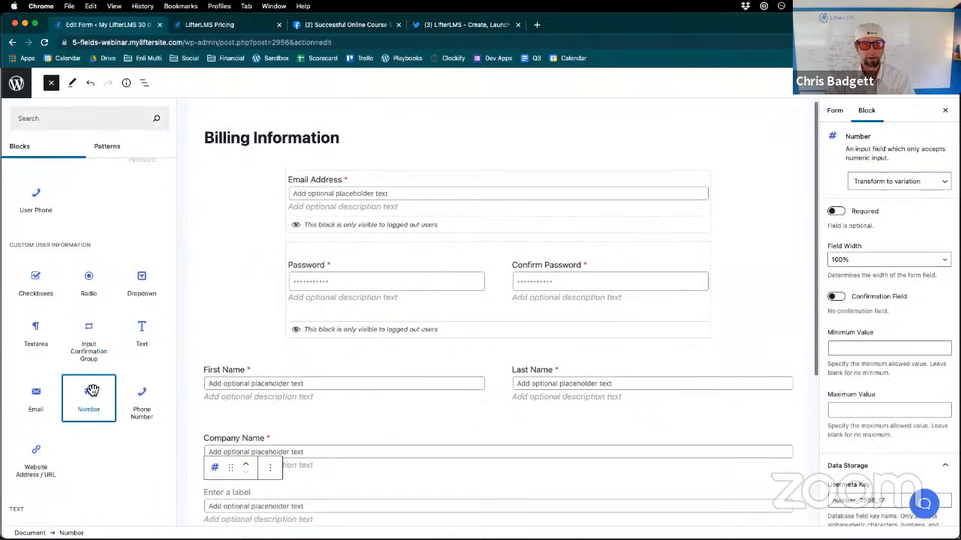
left_click(241, 495)
type("Lic")
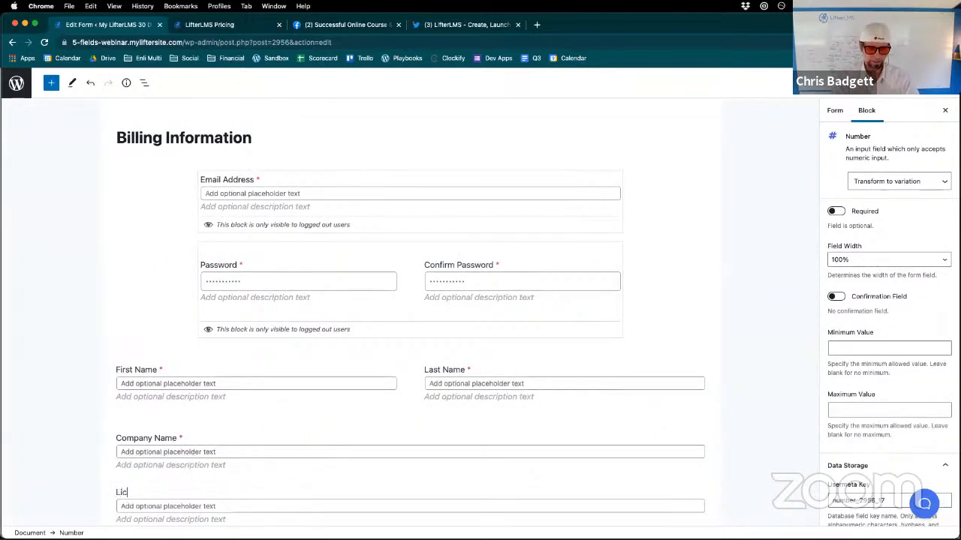
type("ense Number")
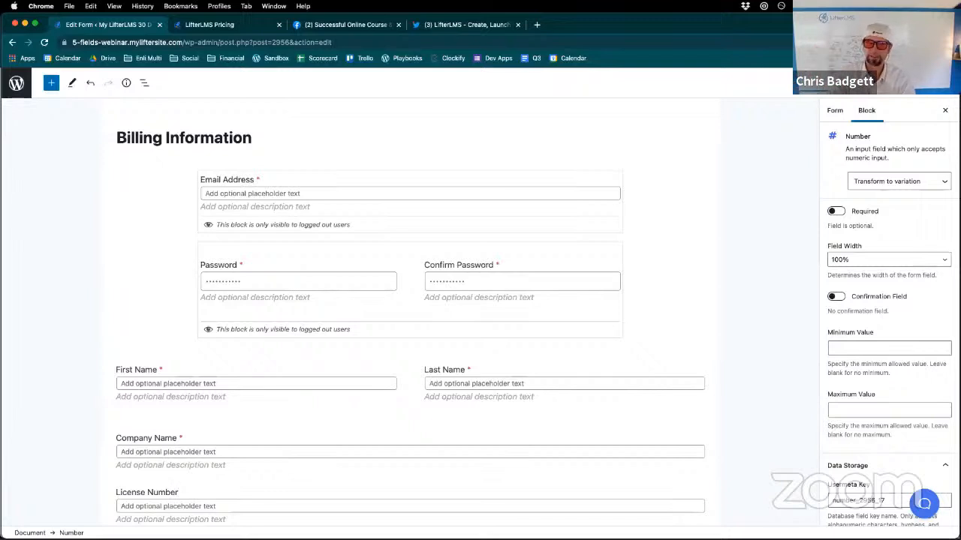
left_click(834, 211)
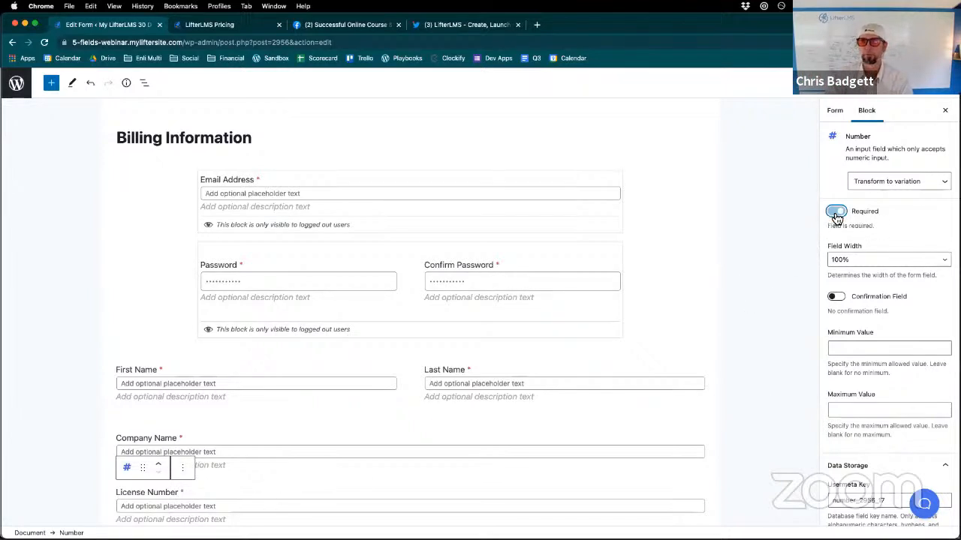
- Add a custom Radio field below License Number and extend it to four options
left_click(52, 85)
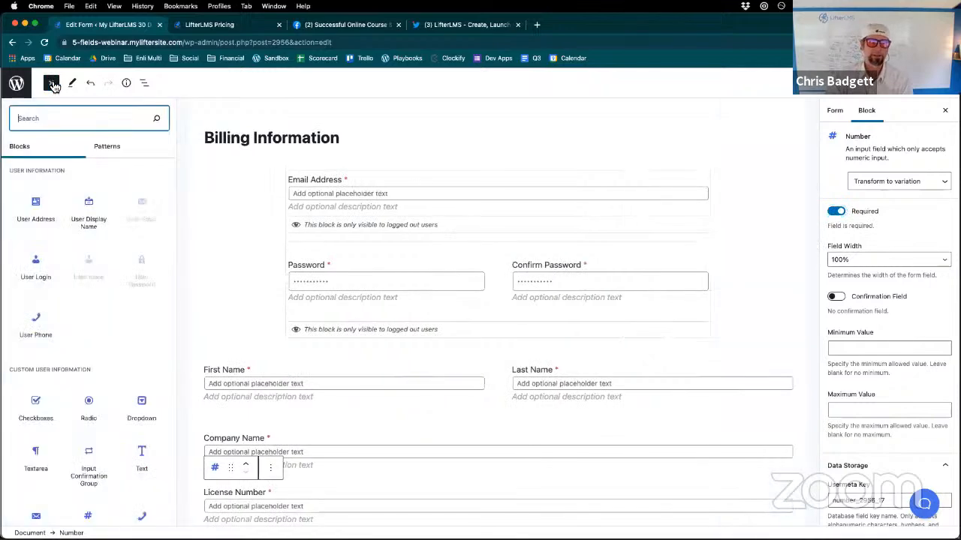
scroll(128, 398, "down", 2)
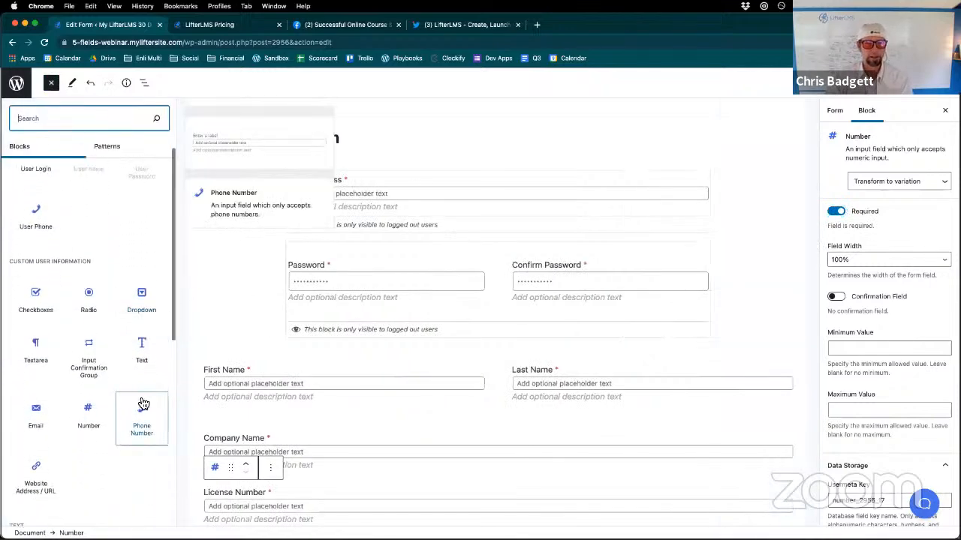
left_click(95, 301)
scroll(365, 355, "down", 2)
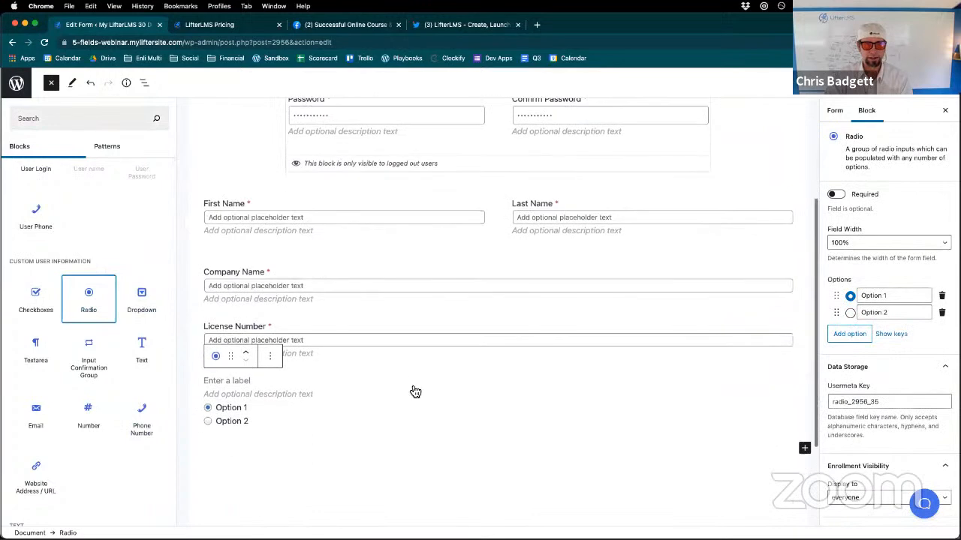
left_click(839, 334)
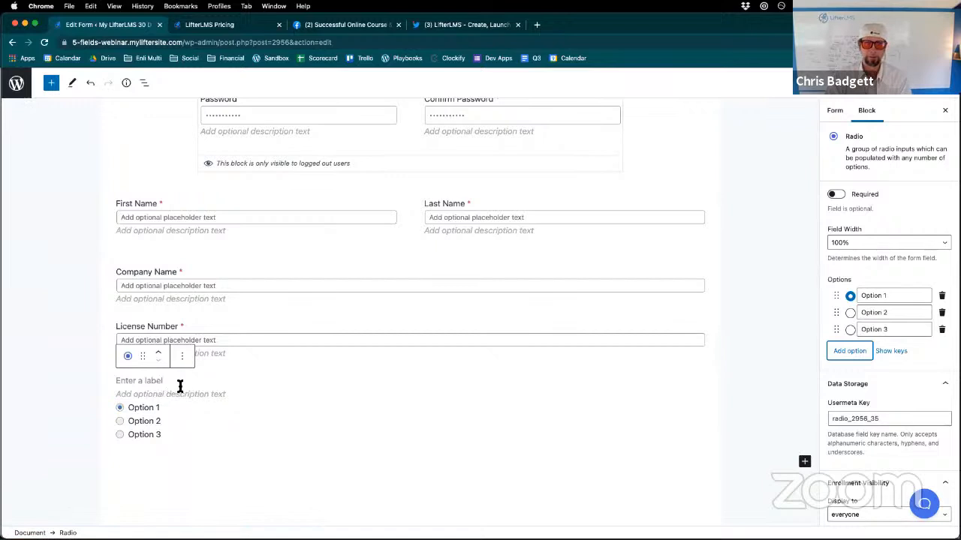
left_click(849, 351)
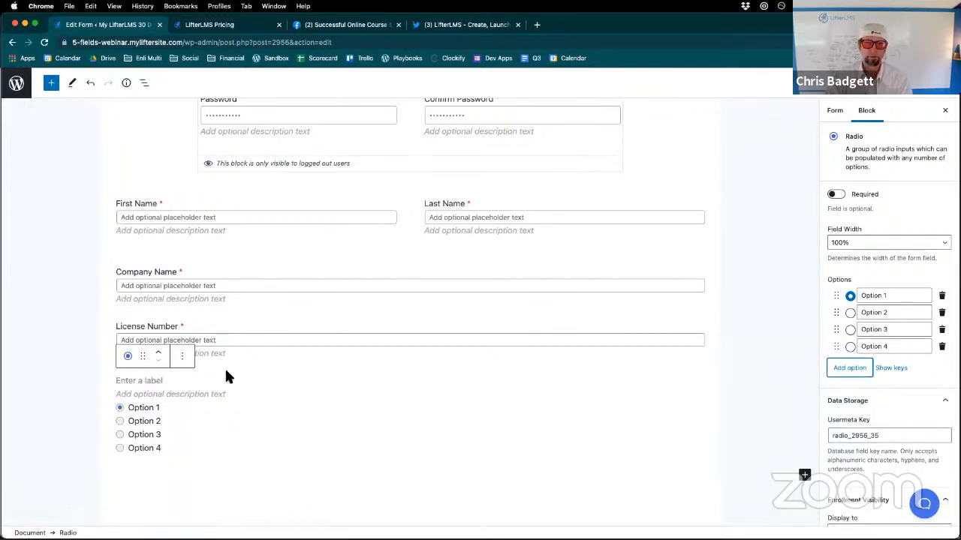
- Label the radio field "T Shirt Size"
left_click(149, 383)
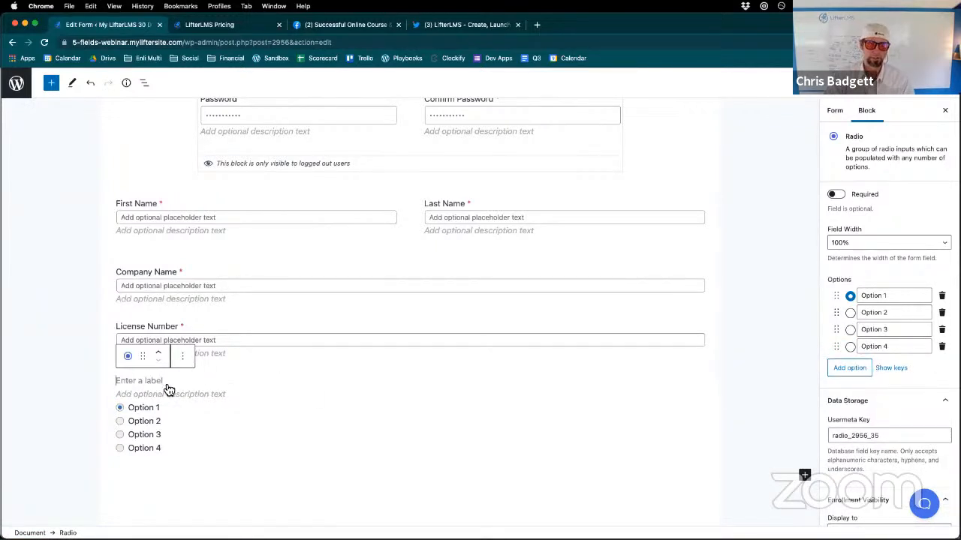
type("T Shirt Size")
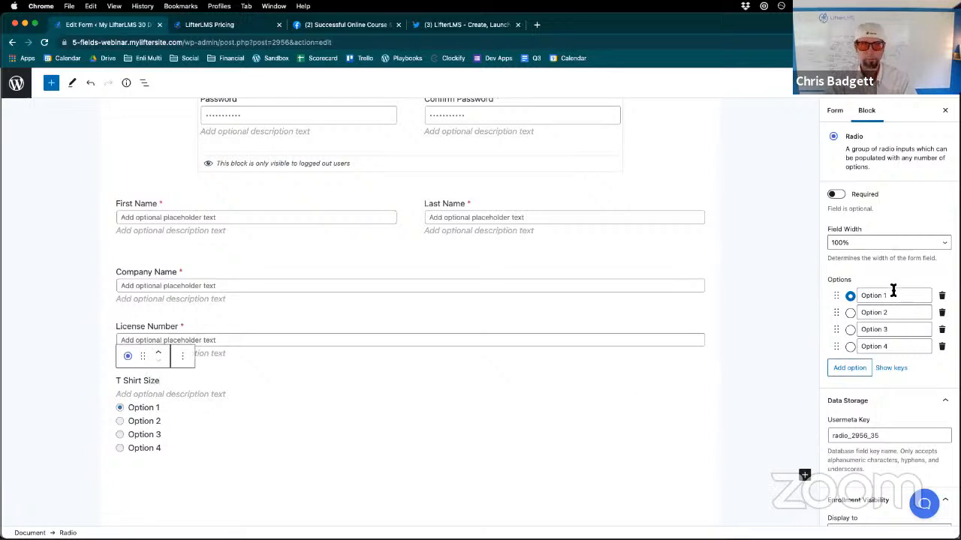
- Rename the four T Shirt Size options to Small, Medium, Large and XL
left_click_drag(886, 296, 855, 296)
type("Small")
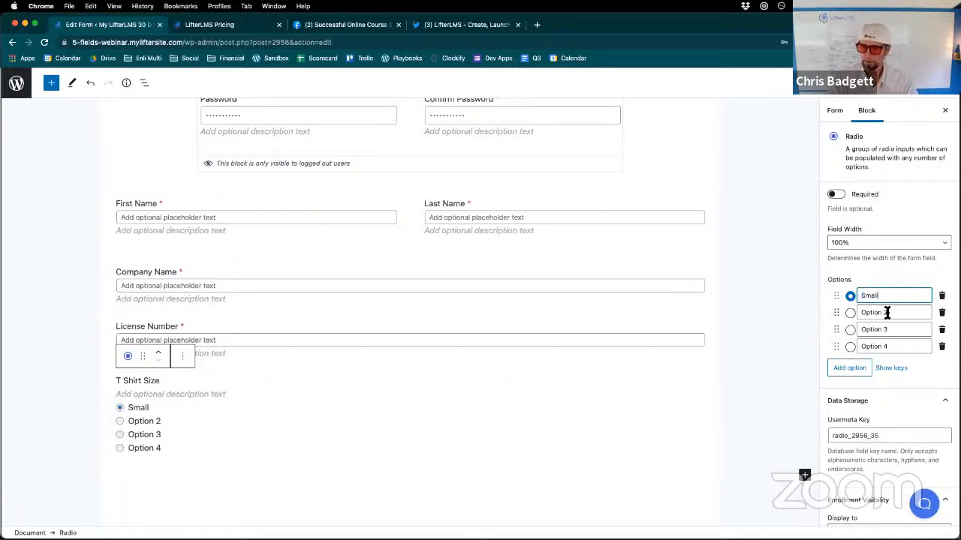
left_click_drag(888, 313, 774, 304)
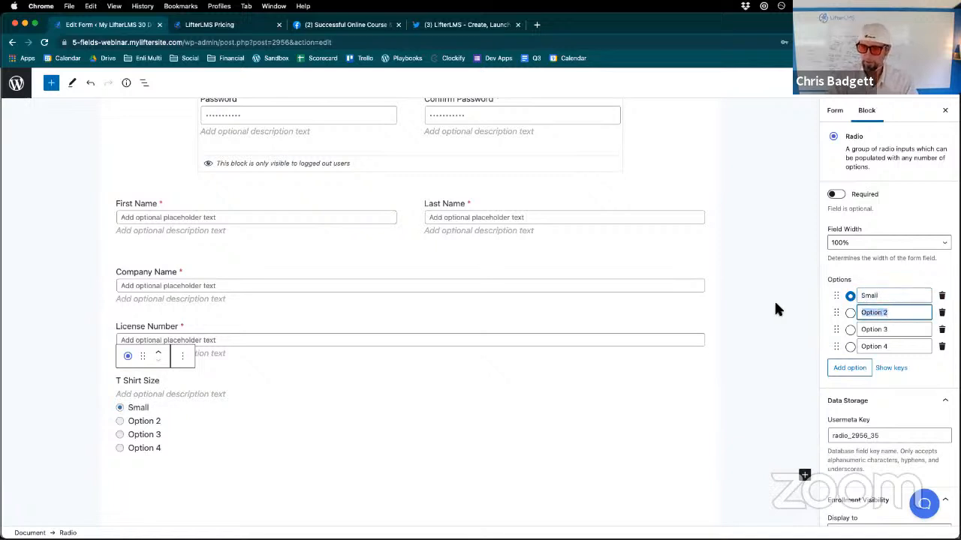
type("Medium")
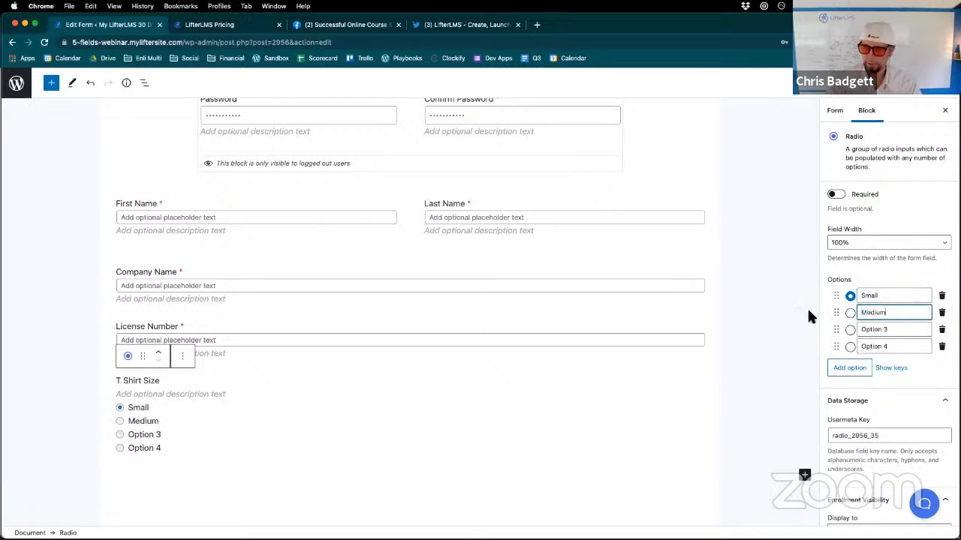
left_click_drag(901, 328, 804, 325)
type("Large")
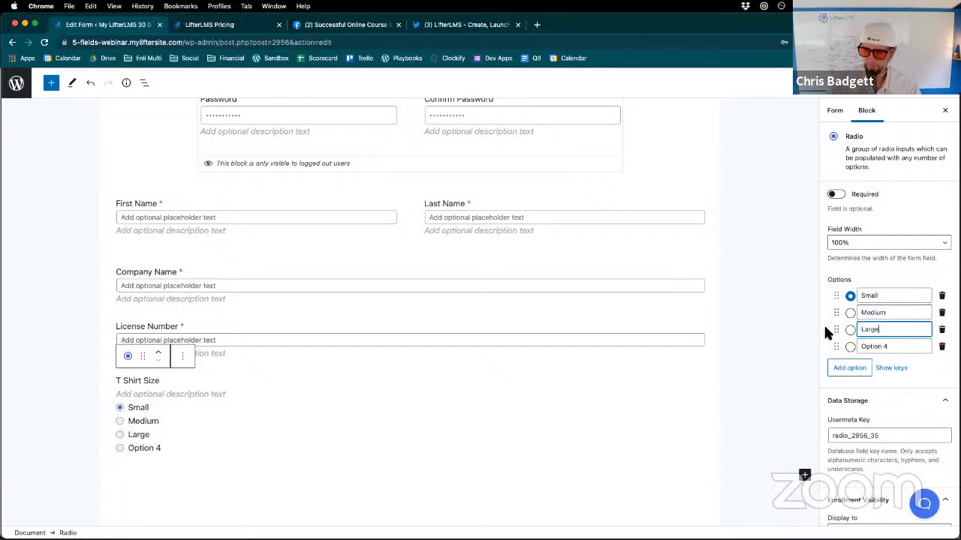
left_click_drag(888, 349, 810, 350)
type("XL")
key("BackSpace")
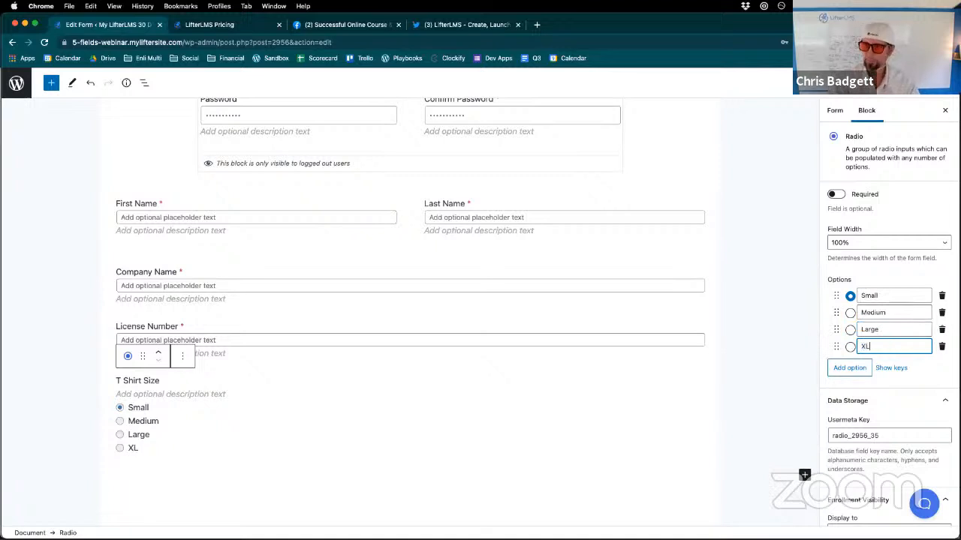
- Update the Billing Information form and view its custom fields on the live checkout page
left_click(892, 83)
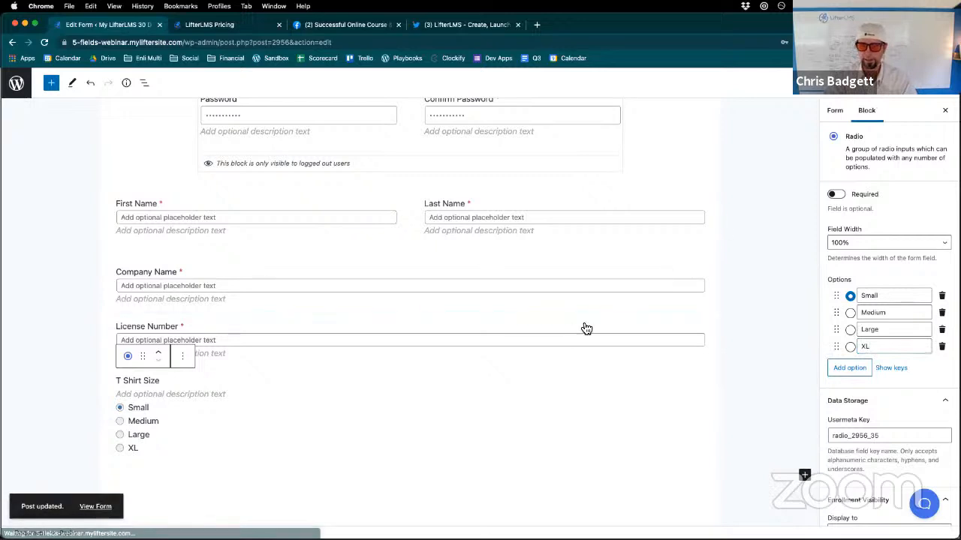
scroll(577, 330, "down", 1)
scroll(573, 342, "down", 2)
scroll(573, 338, "up", 4)
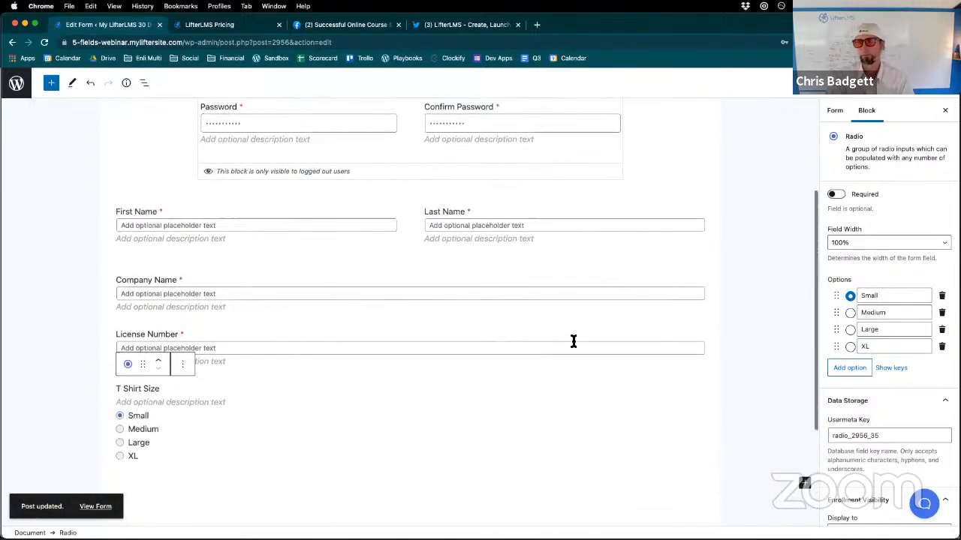
left_click(104, 509)
scroll(543, 432, "down", 5)
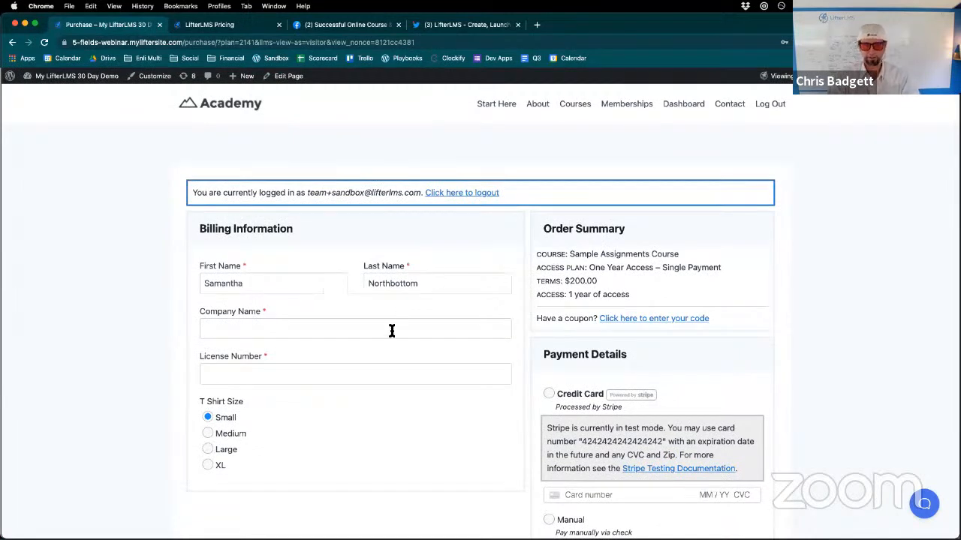
scroll(399, 313, "down", 3)
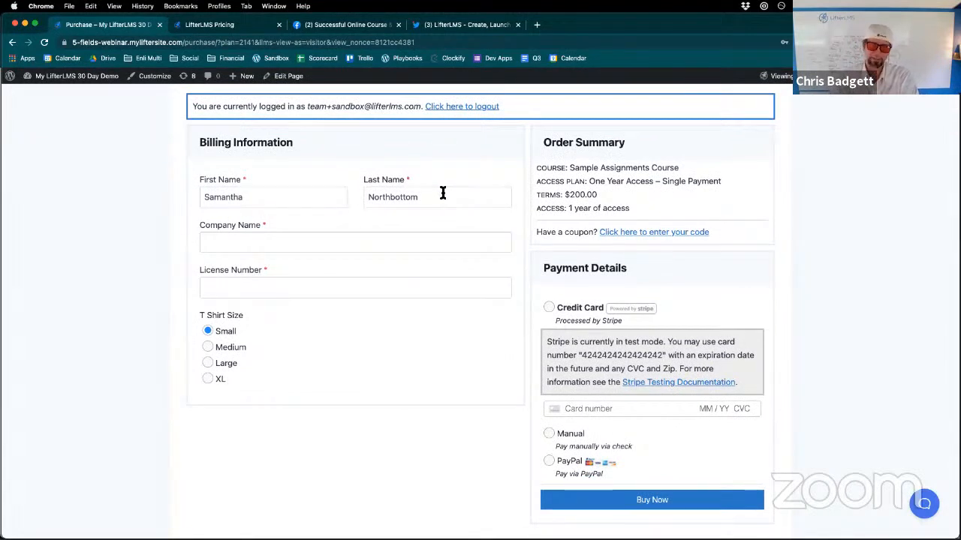
- Enter "Amazon Real Estate" as the Company Name in the Billing Information form
left_click(232, 241)
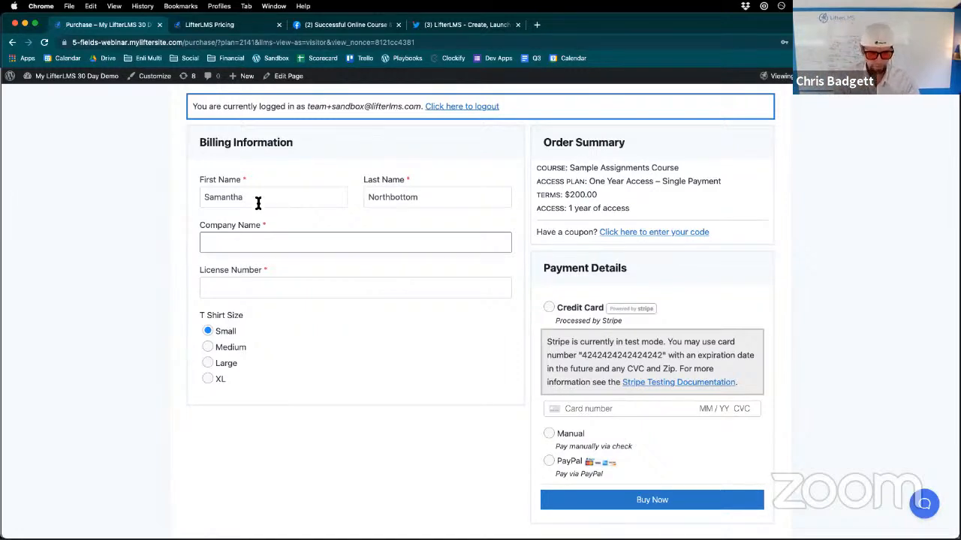
type("A")
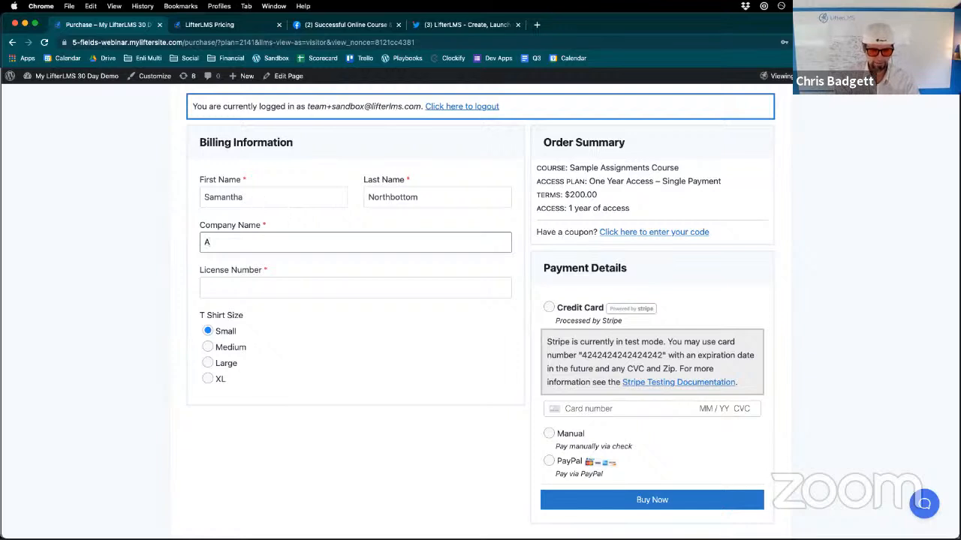
key("BackSpace")
key("BackSpace")
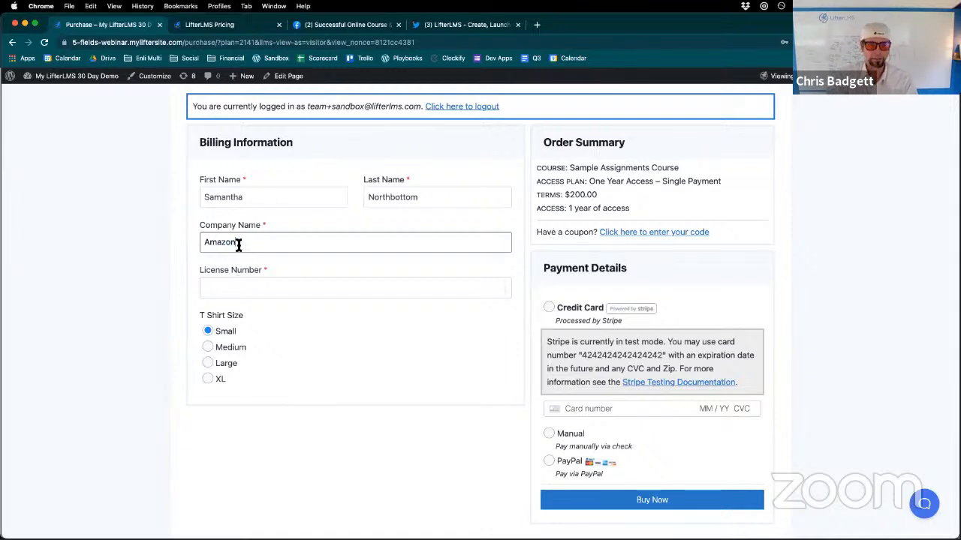
type("Real Estate")
- Fill in a six-digit sample License Number and choose Large as the T Shirt Size
left_click(236, 286)
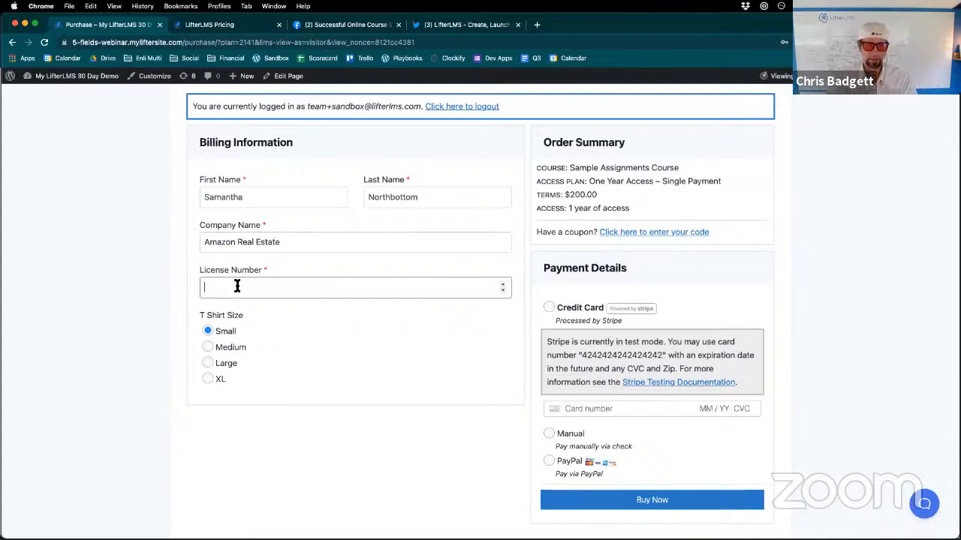
type("879870")
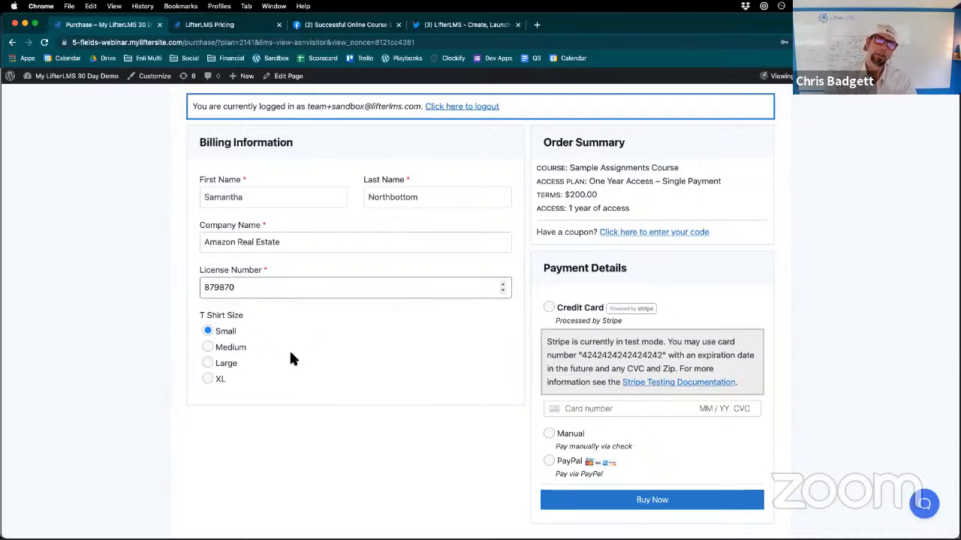
left_click(209, 364)
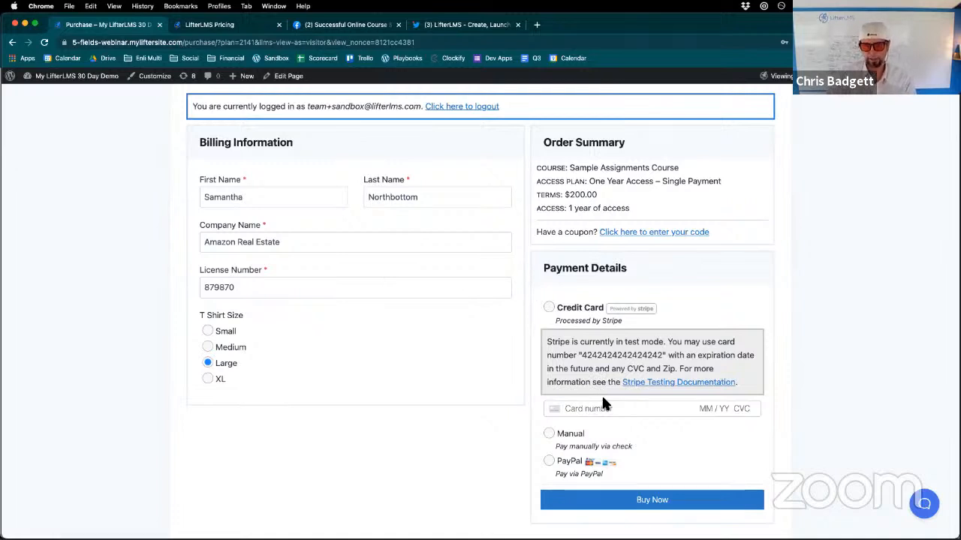
- Fill in the Stripe test card number with a future expiration date, CVC and ZIP code in Payment Details
left_click_drag(582, 355, 663, 355)
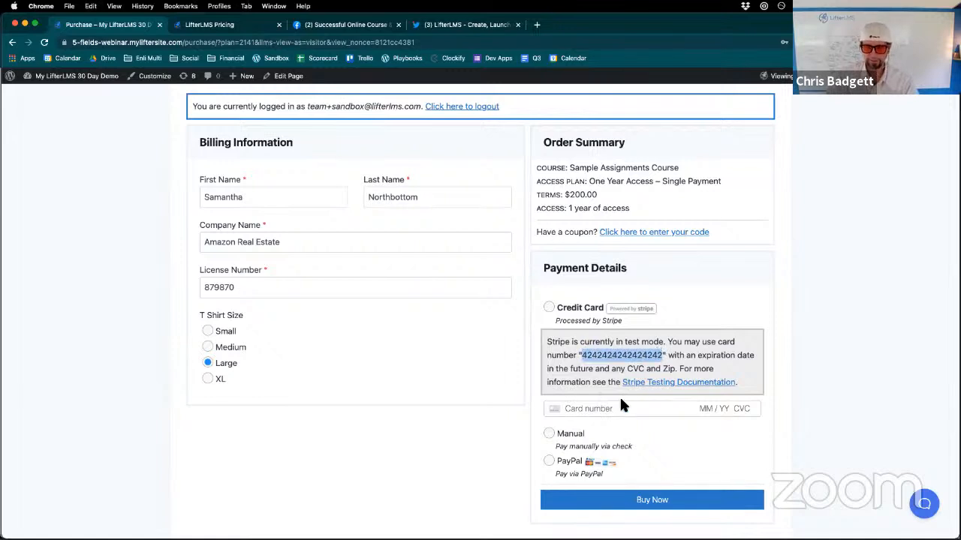
left_click(599, 408)
key("super+v")
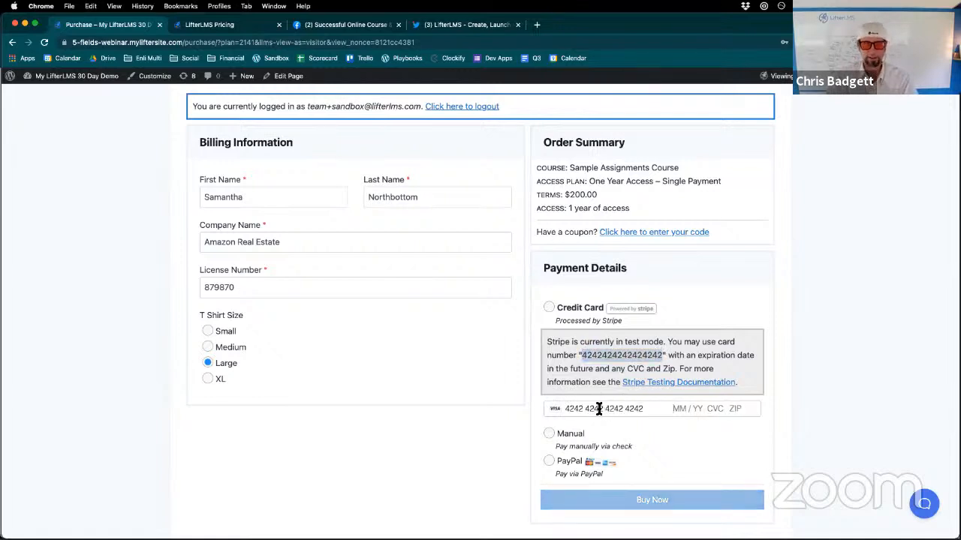
type("12 / 12")
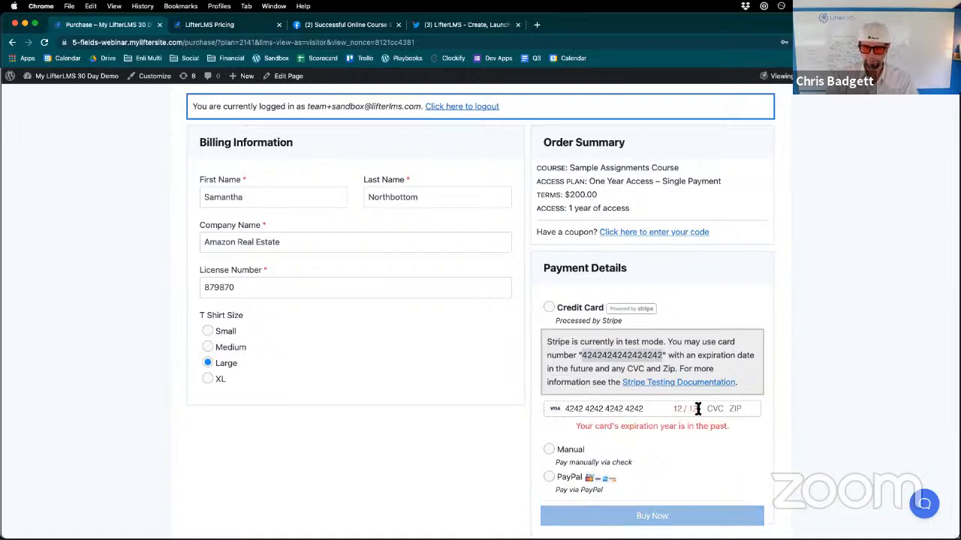
key("BackSpace")
key("BackSpace")
type("25 ")
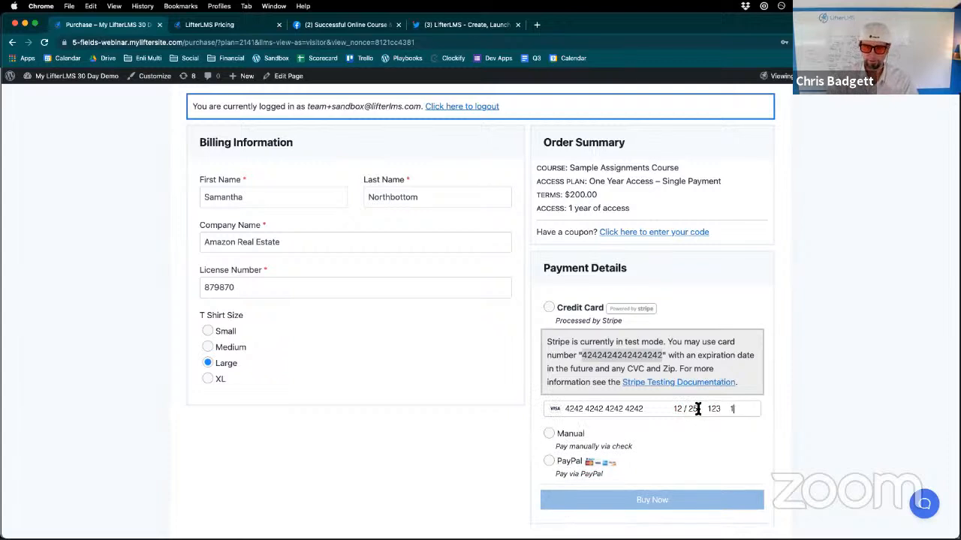
type("123 12345")
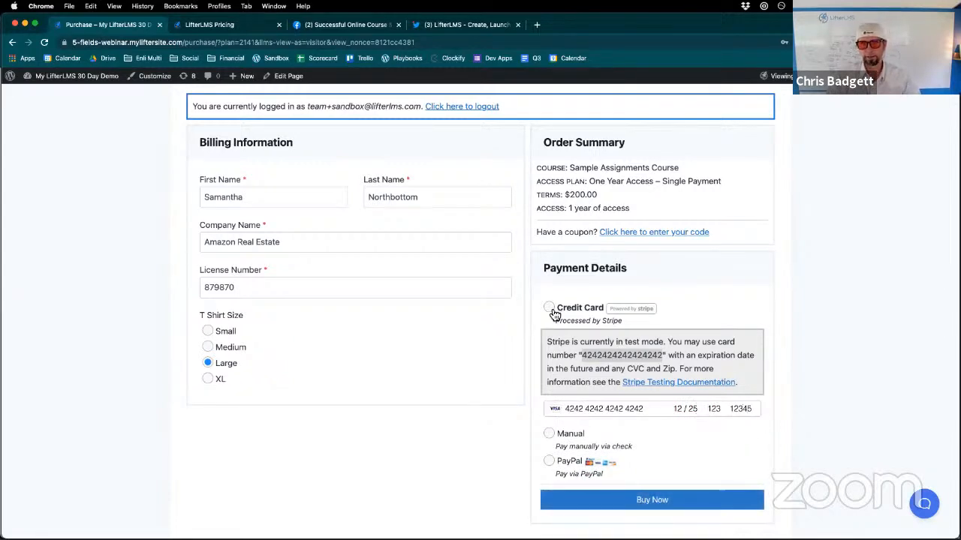
- Try to buy the course, and reload the checkout page with the form data resubmitted
left_click(632, 506)
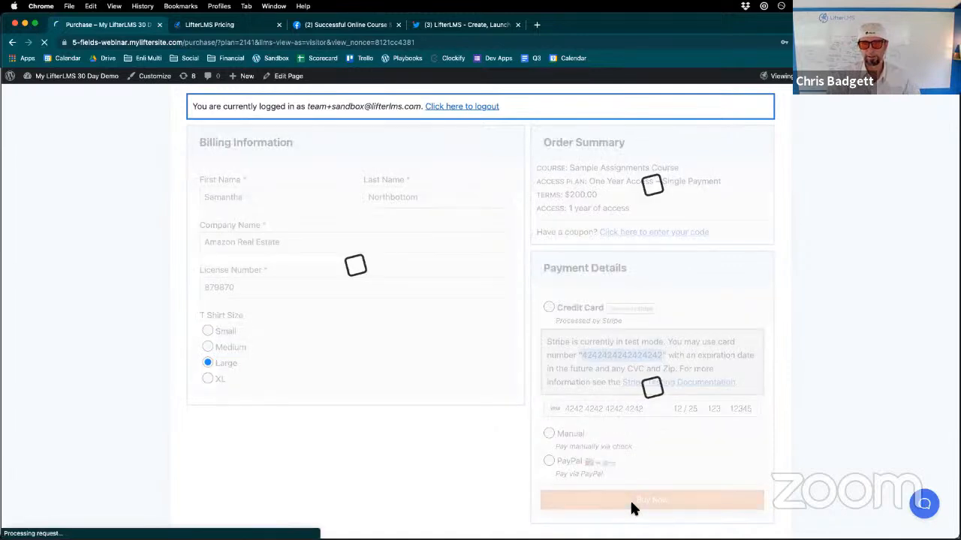
key("super+r")
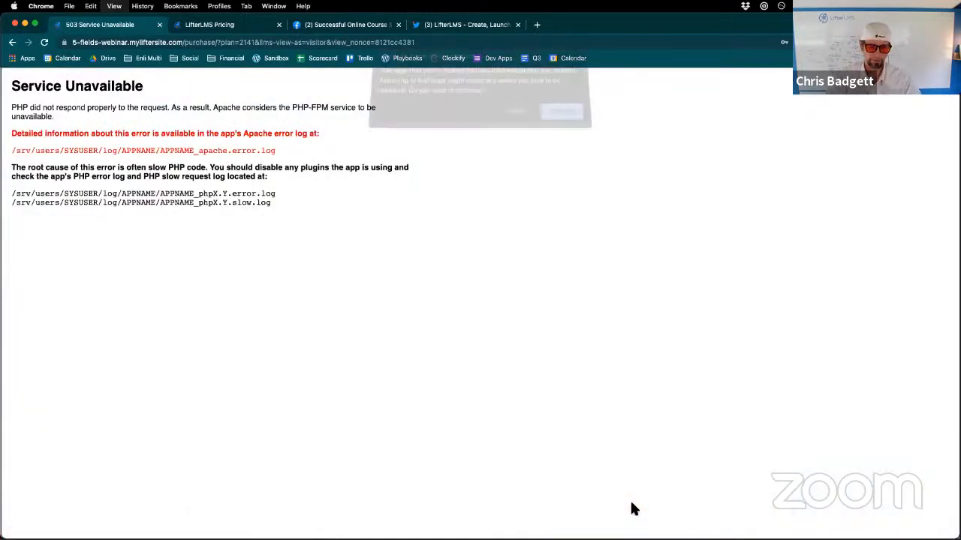
left_click(560, 120)
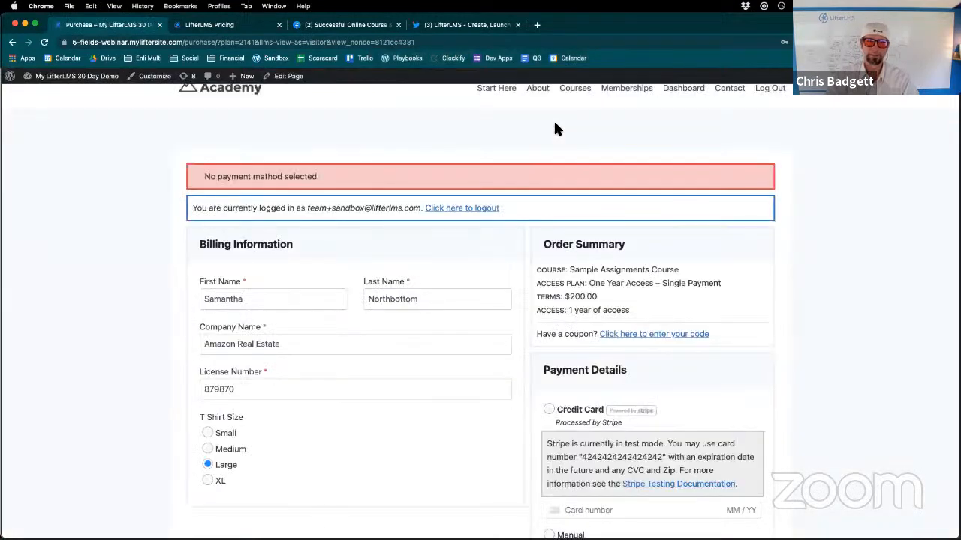
- Buy the Sample Assignments Course by Credit Card, using the Stripe test card number, a future expiration date, CVC and ZIP code
left_click(548, 409)
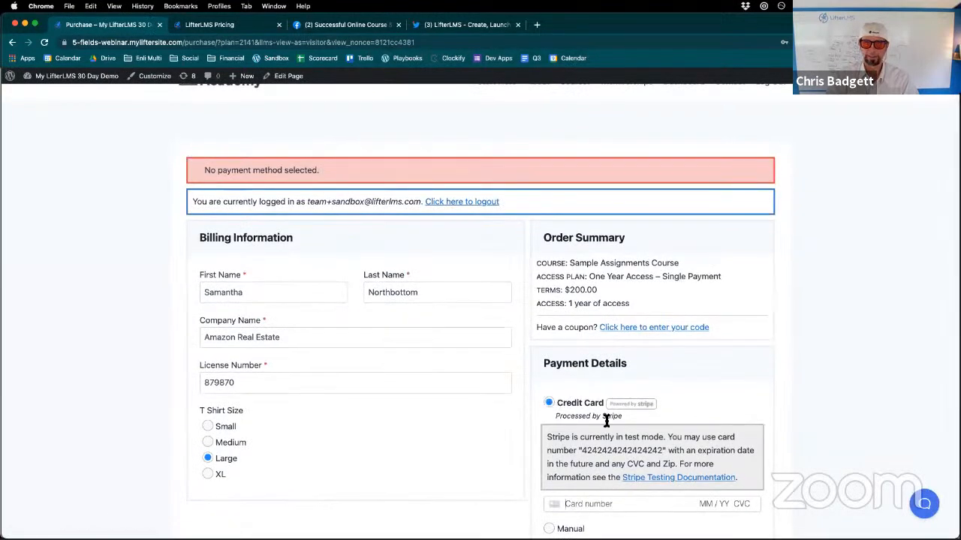
scroll(601, 409, "down", 3)
left_click_drag(583, 311, 661, 317)
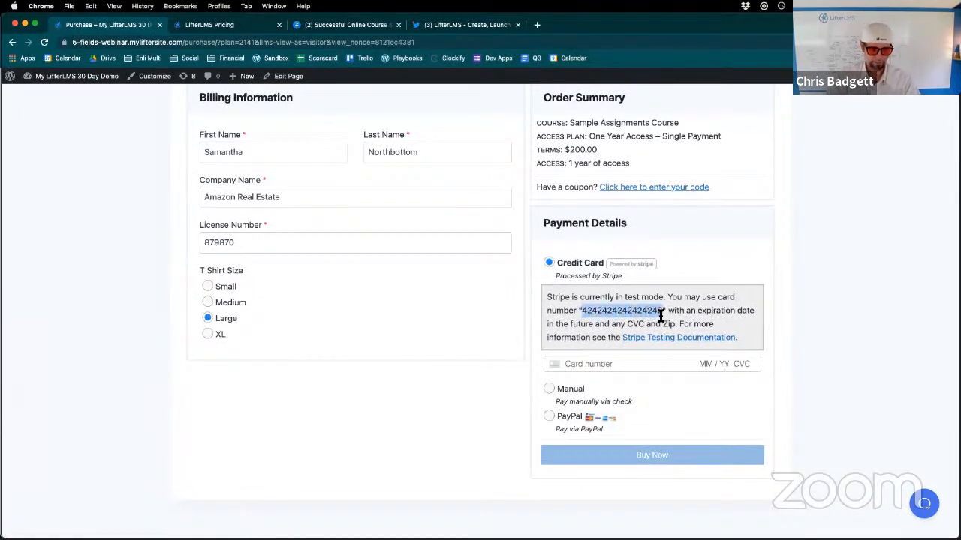
left_click(575, 366)
key("super+v")
type("12 / ")
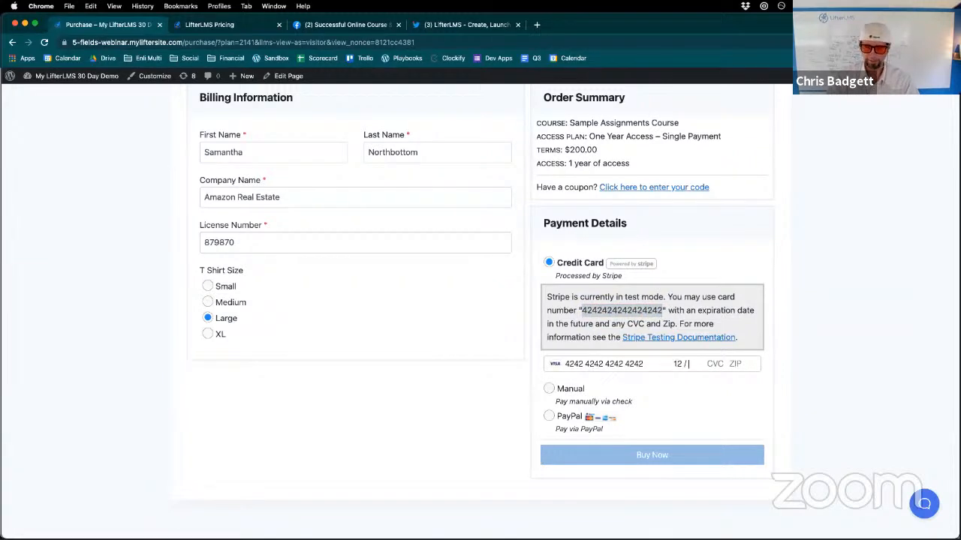
type("25 ")
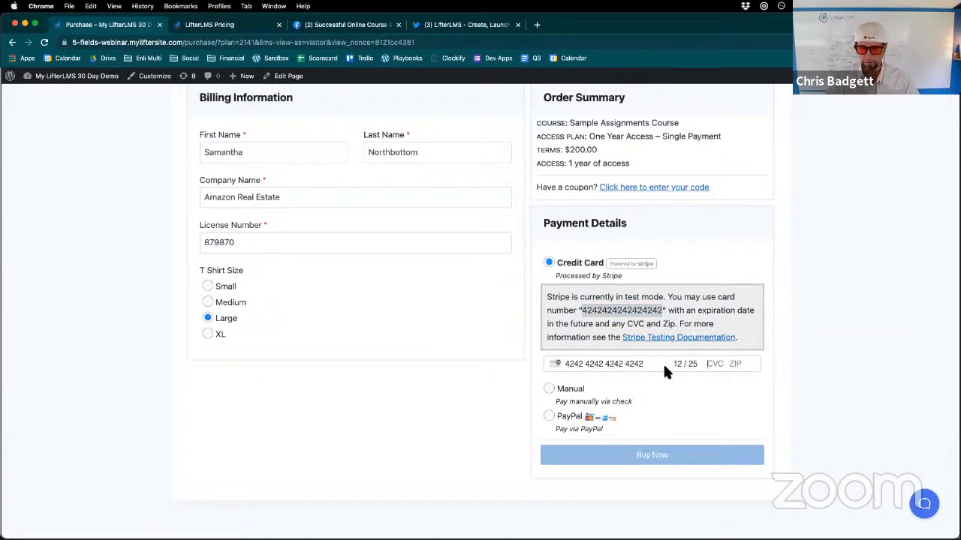
type("123 ")
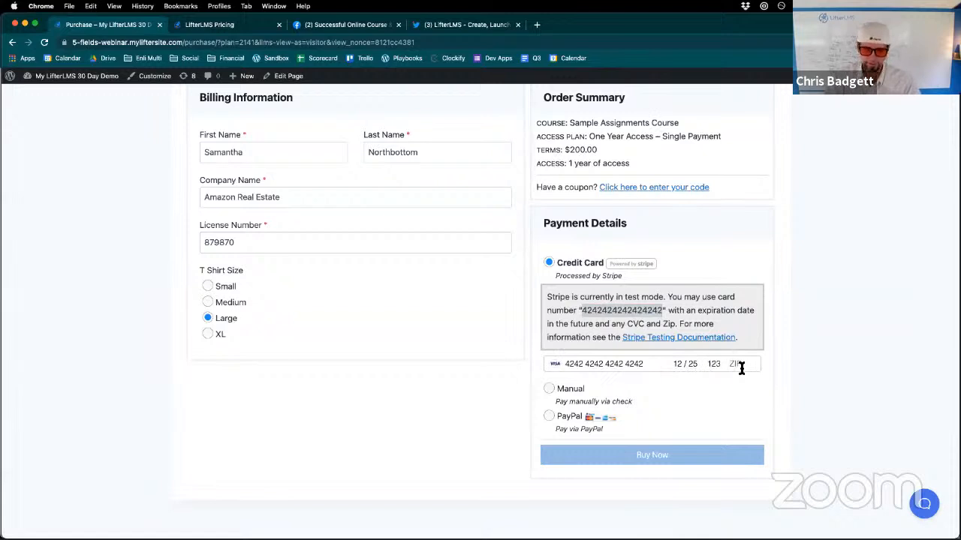
type("12345")
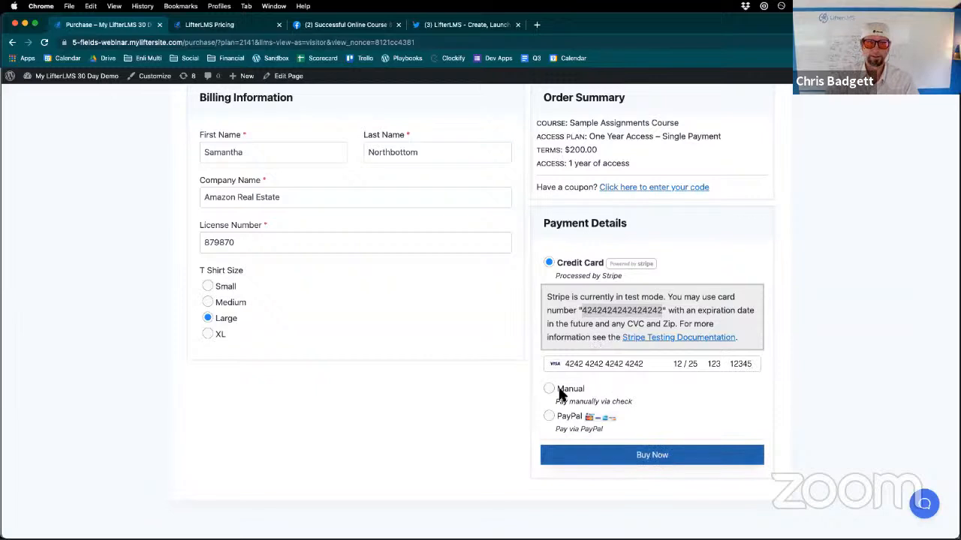
left_click(618, 455)
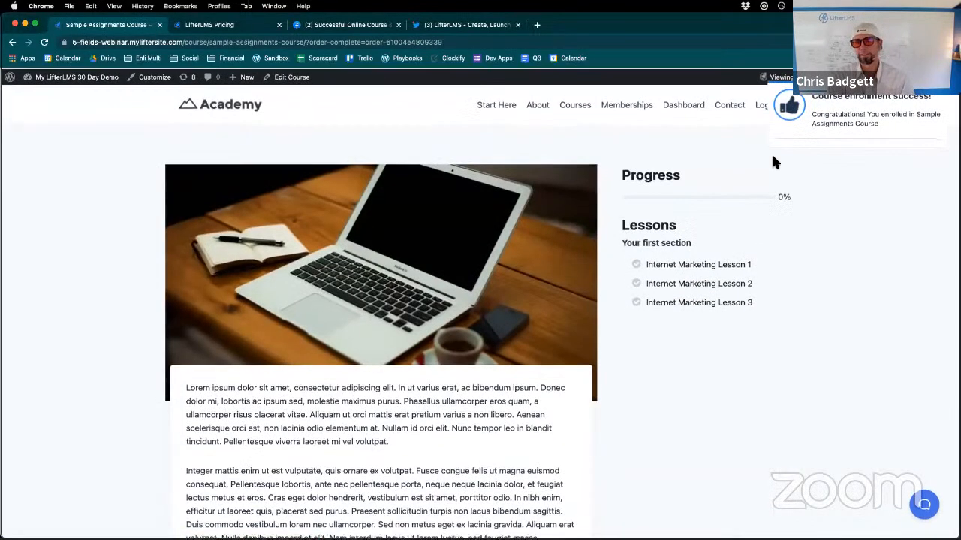
- Go to the WordPress admin user list and open the purchasing administrator's profile for editing
scroll(775, 163, "down", 1)
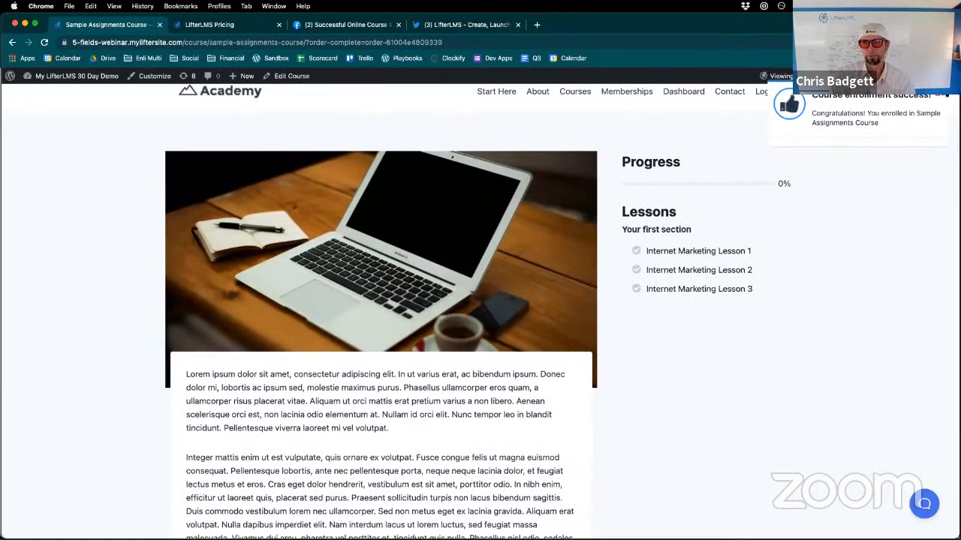
scroll(329, 141, "up", 1)
mouse_move(75, 80)
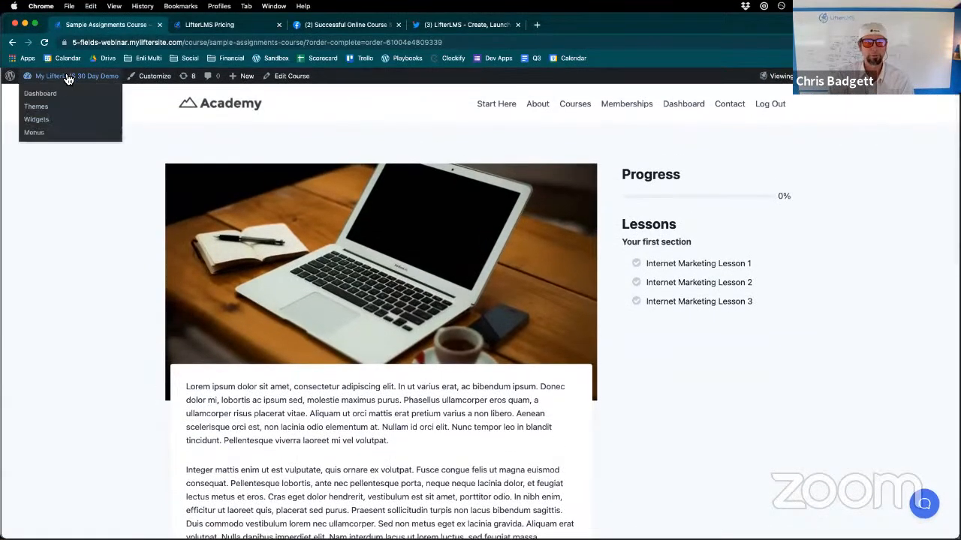
left_click(55, 93)
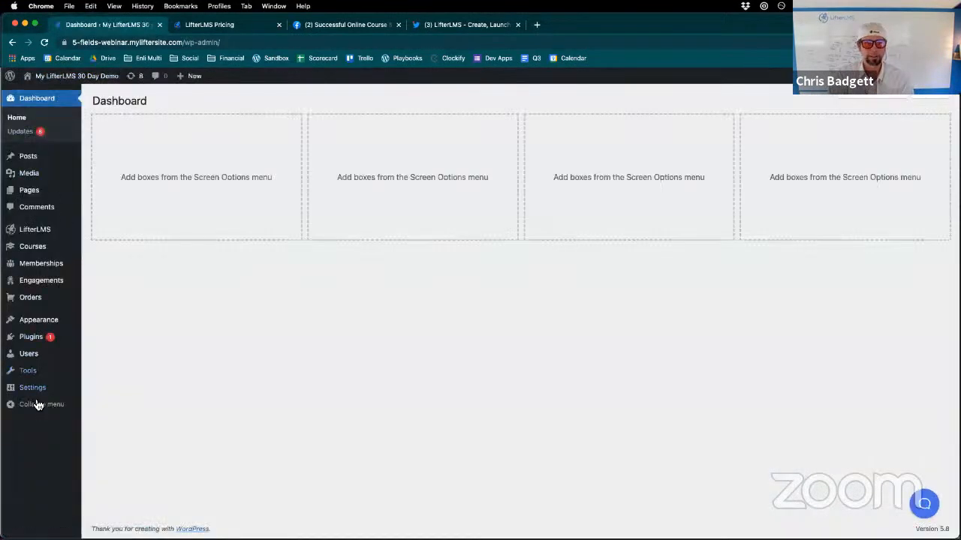
left_click(42, 354)
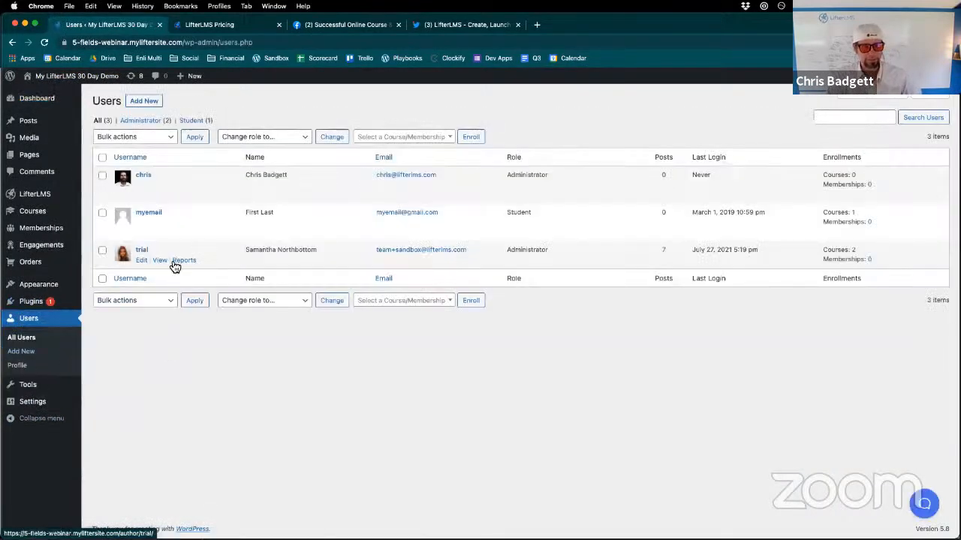
left_click(145, 264)
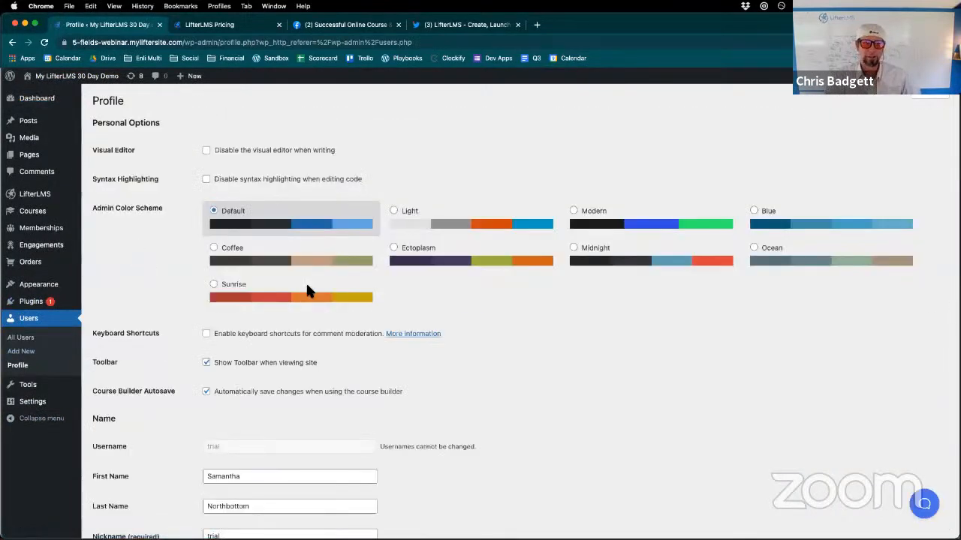
- Examine the LifterLMS Profile section for the Company Name, License Number and T Shirt Size values submitted at checkout
scroll(306, 288, "down", 7)
scroll(547, 454, "down", 15)
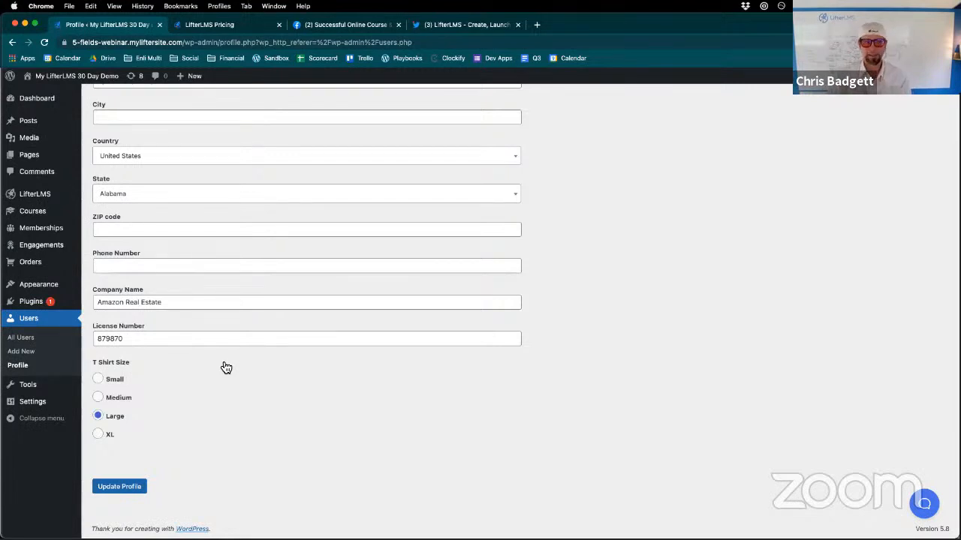
scroll(226, 368, "up", 2)
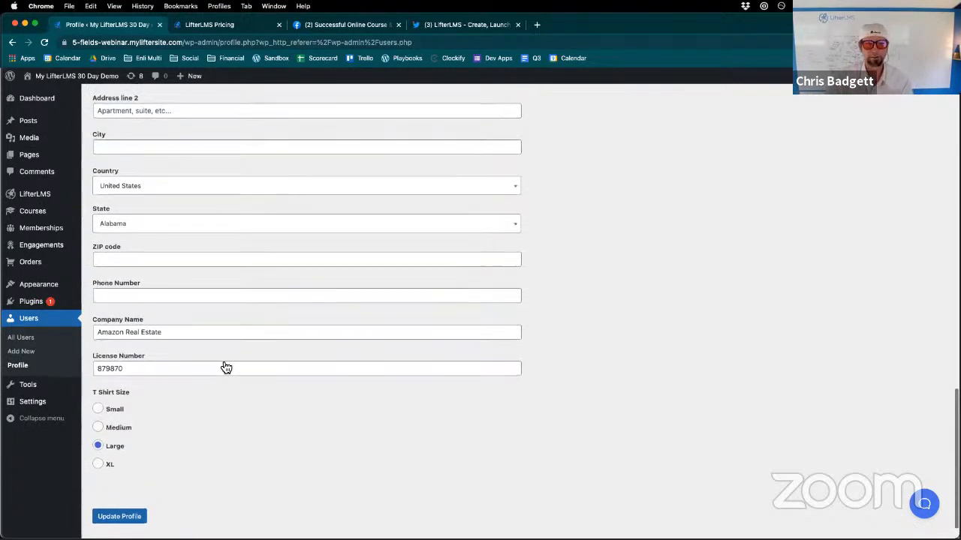
scroll(226, 368, "down", 2)
scroll(226, 368, "up", 3)
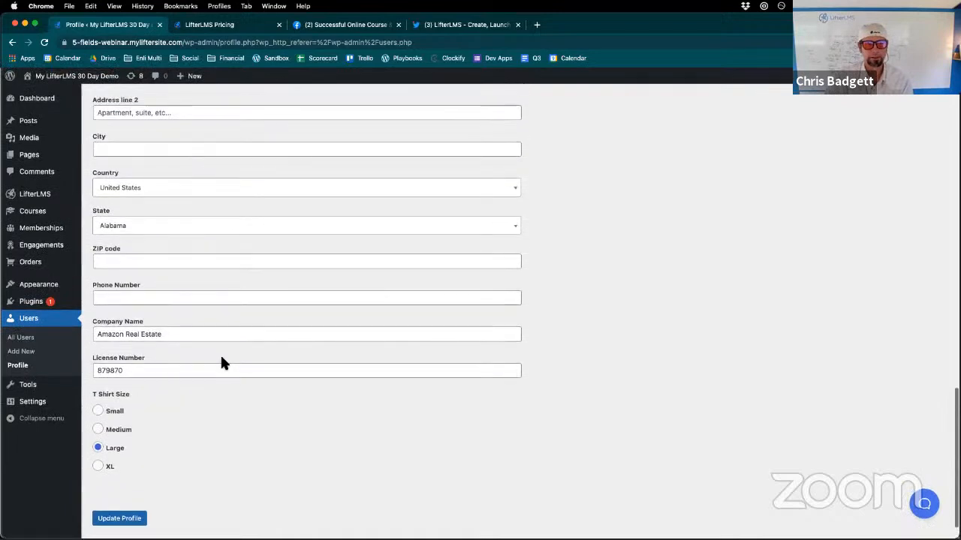
scroll(233, 217, "up", 10)
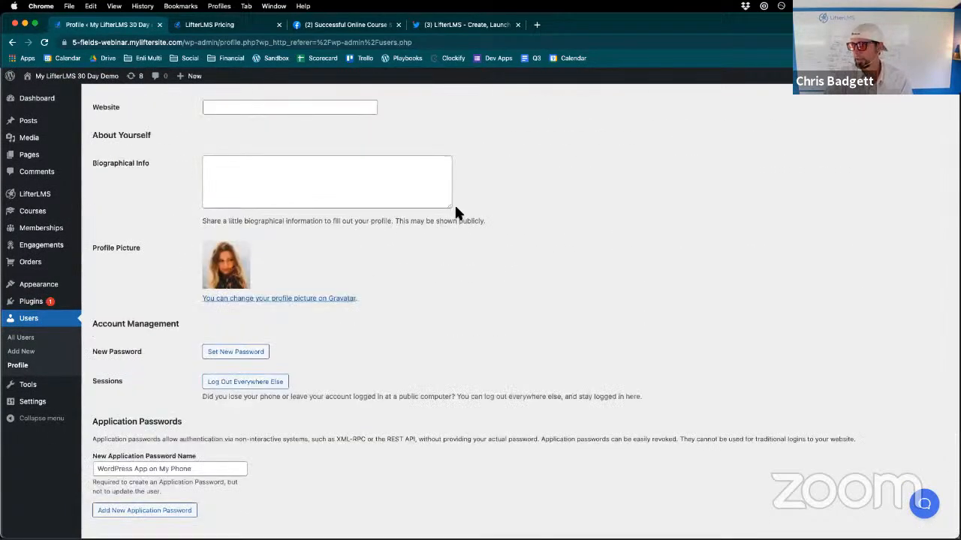
scroll(741, 418, "down", 1)
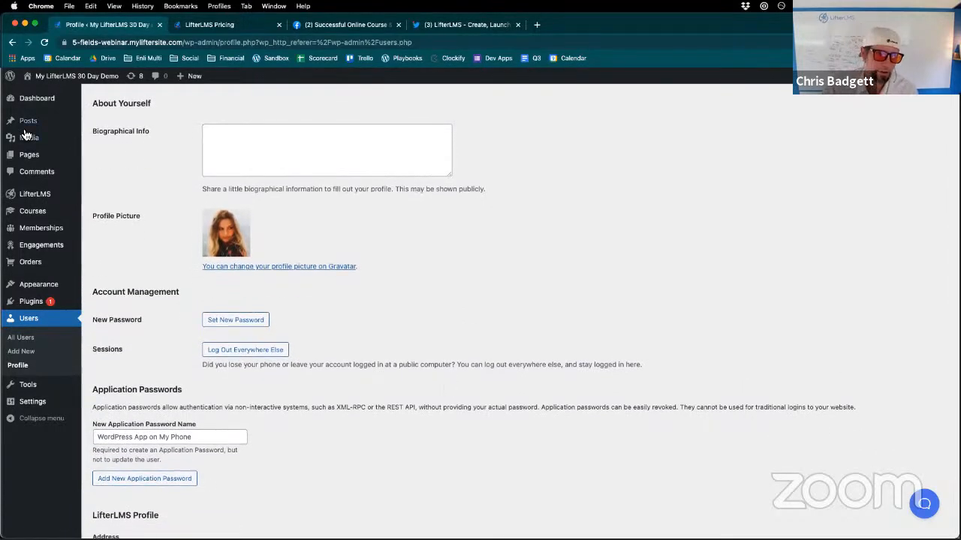
- Start a new LifterLMS certificate and place the cursor in its content area
mouse_move(51, 217)
mouse_move(48, 250)
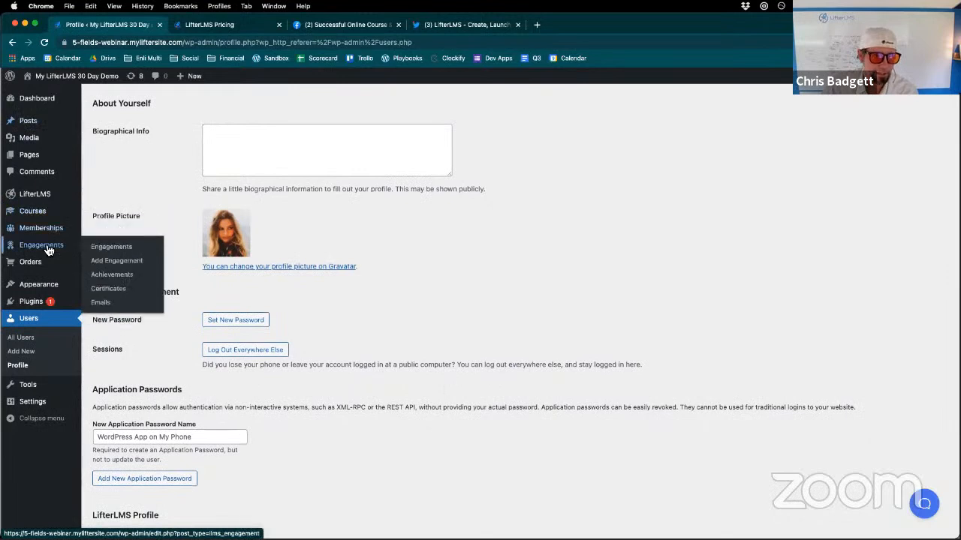
left_click(113, 289)
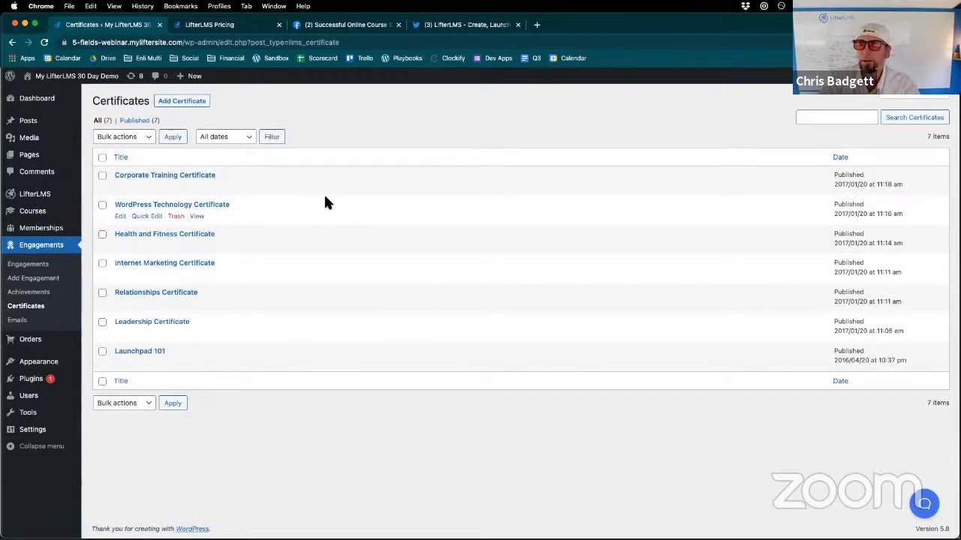
left_click(181, 101)
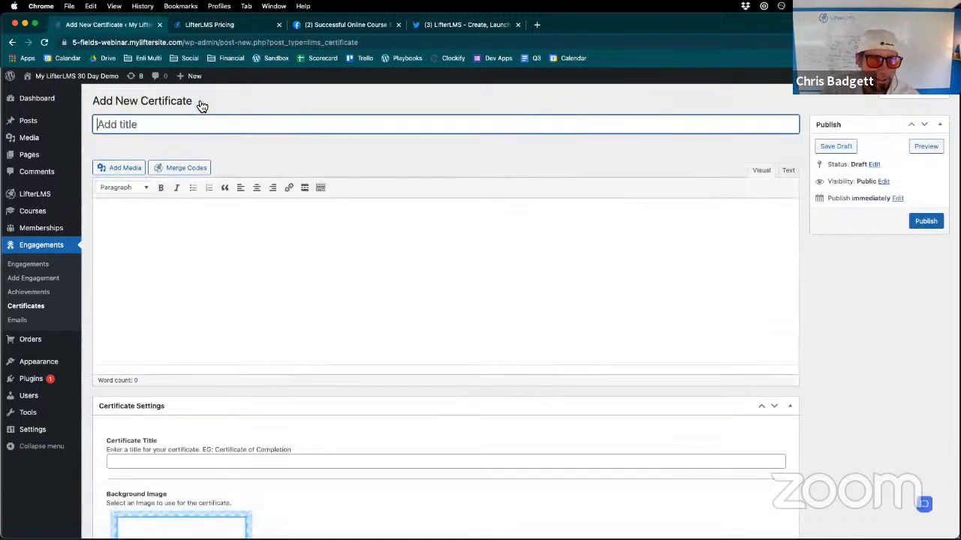
left_click(212, 295)
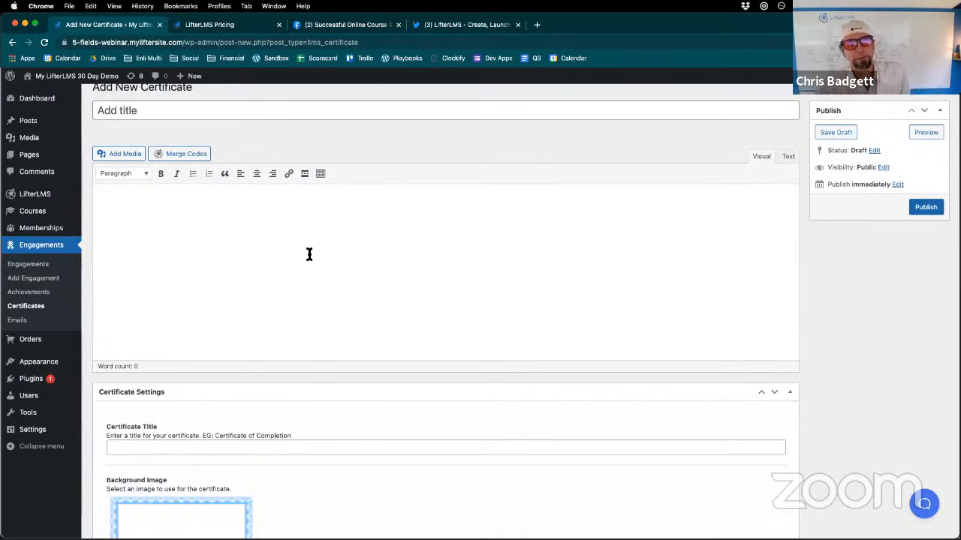
- Check the merge codes available for a new certificate and view the published Corporate Training Certificate
left_click(193, 156)
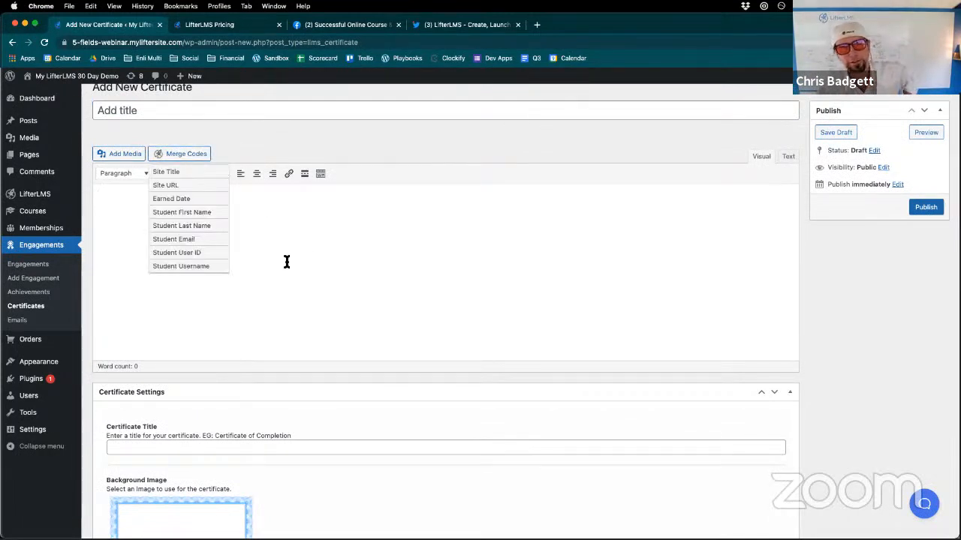
left_click(12, 42)
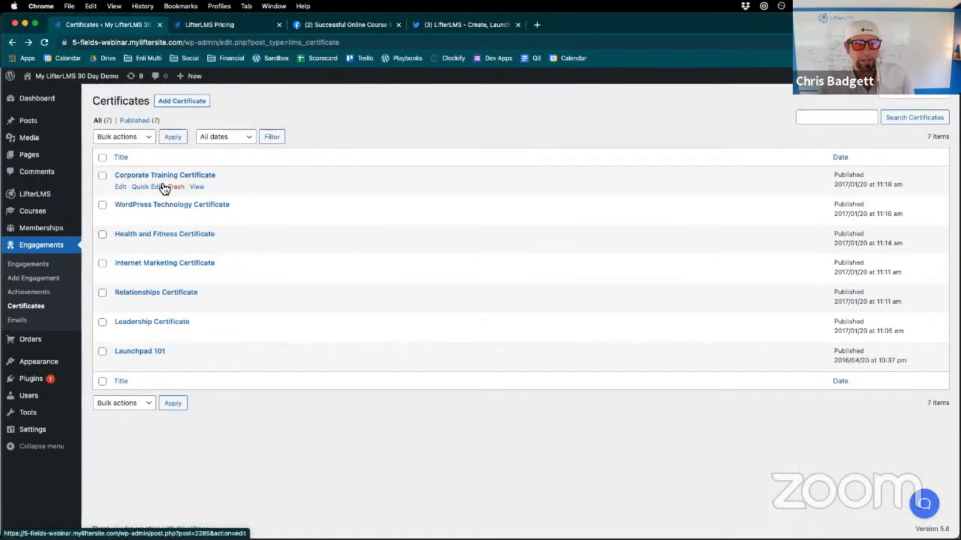
left_click(197, 187)
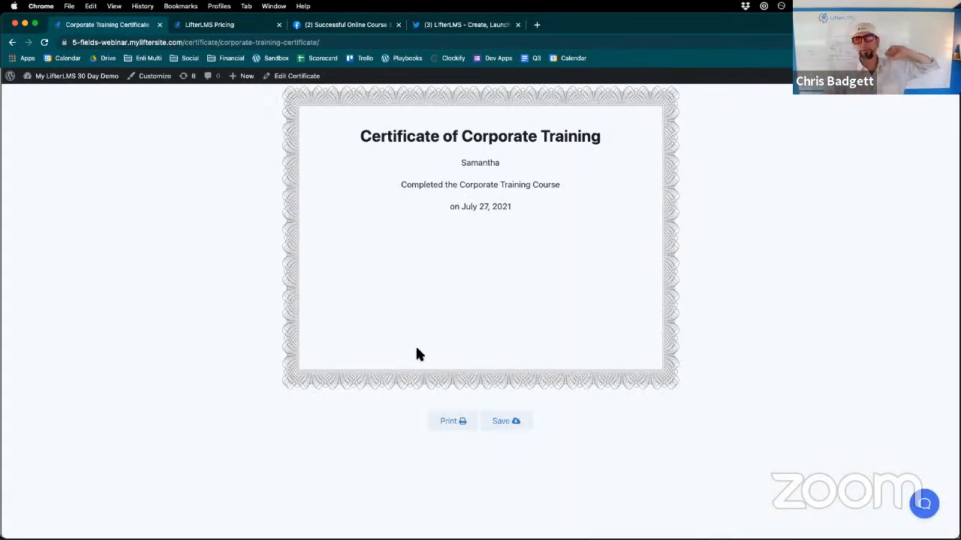
left_click_drag(494, 188, 497, 229)
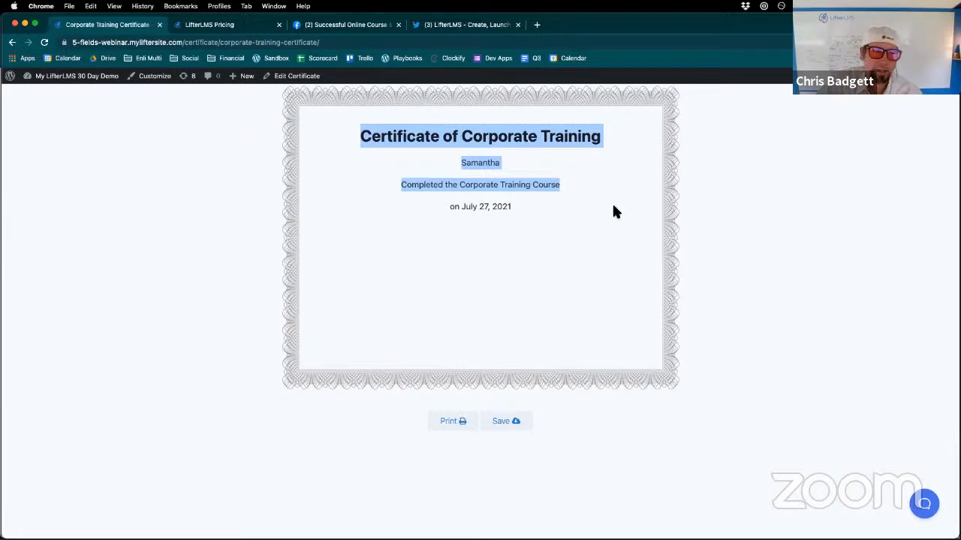
- Go to the LifterLMS forms list in the WordPress admin and open the Billing Information form for editing
left_click(43, 91)
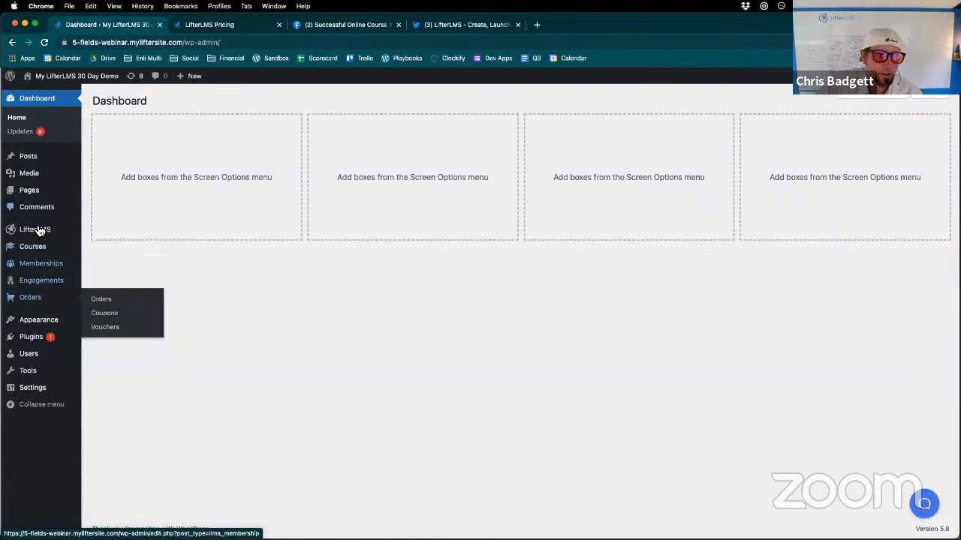
mouse_move(76, 236)
left_click(105, 261)
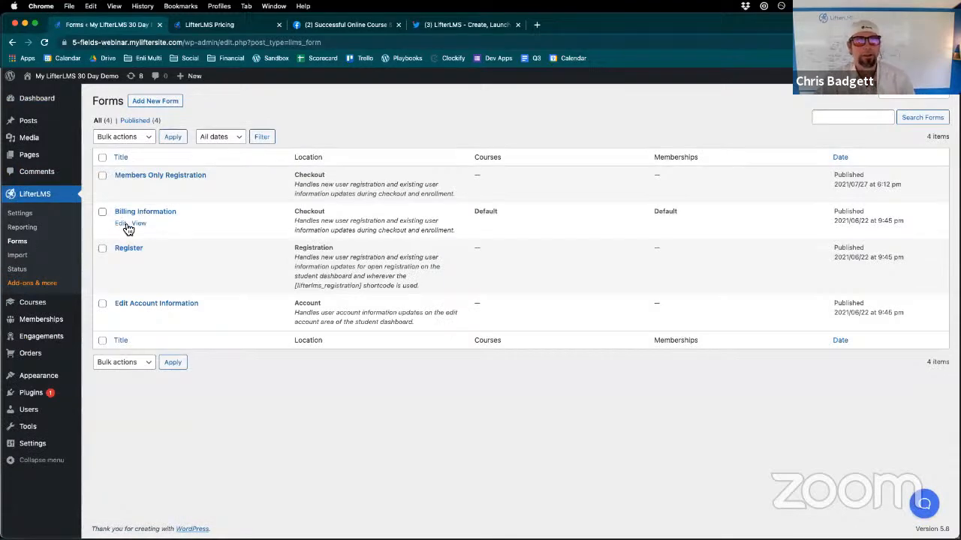
left_click(122, 224)
scroll(427, 281, "down", 6)
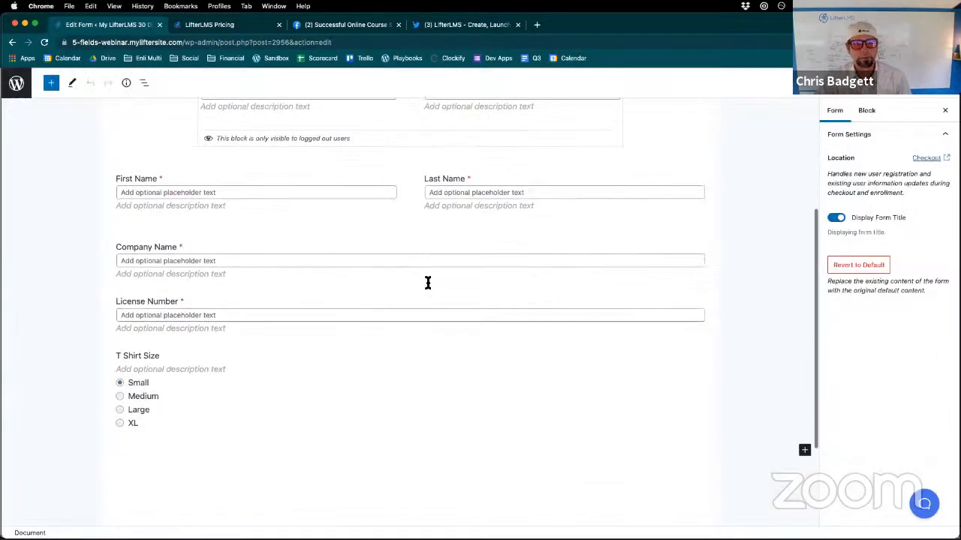
scroll(482, 307, "up", 3)
scroll(481, 306, "down", 2)
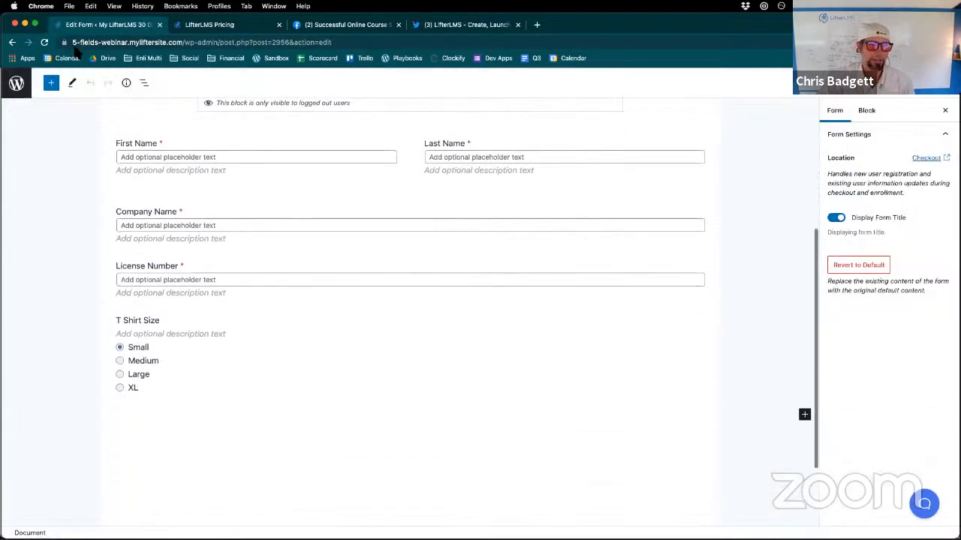
- Add a custom Text field labelled Emergency Contact below the T Shirt Size options
left_click(51, 83)
scroll(98, 417, "down", 3)
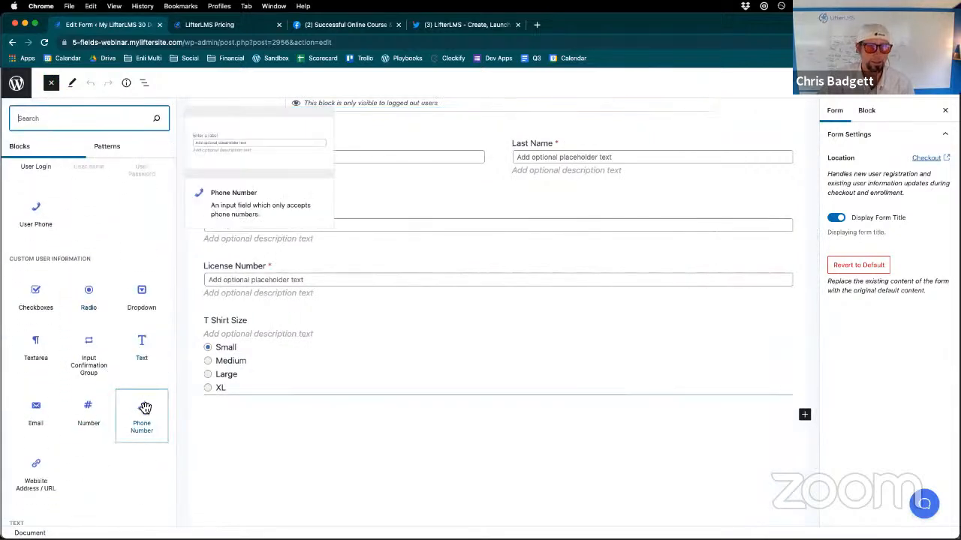
left_click(148, 336)
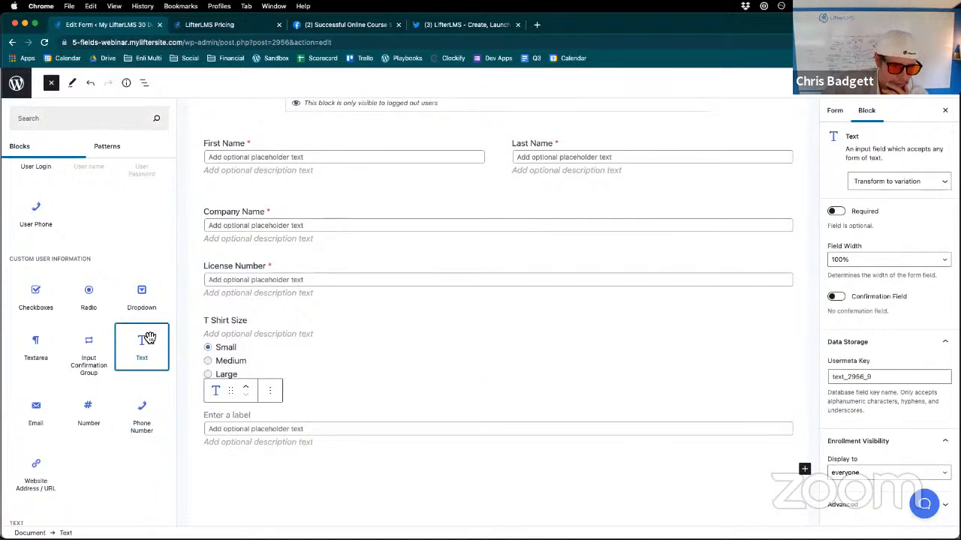
left_click(250, 424)
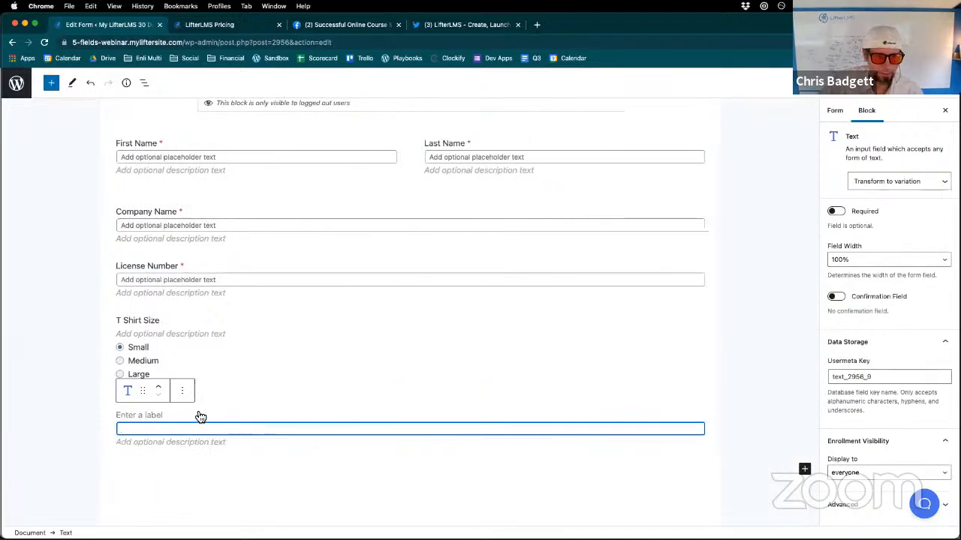
left_click(167, 418)
type("E")
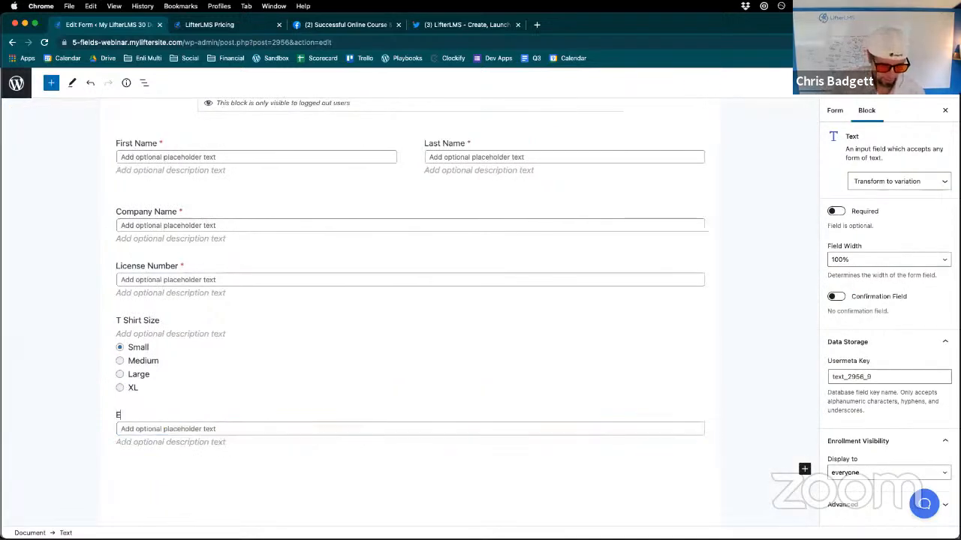
type("merge")
type("cy")
key("BackSpace")
key("BackSpace")
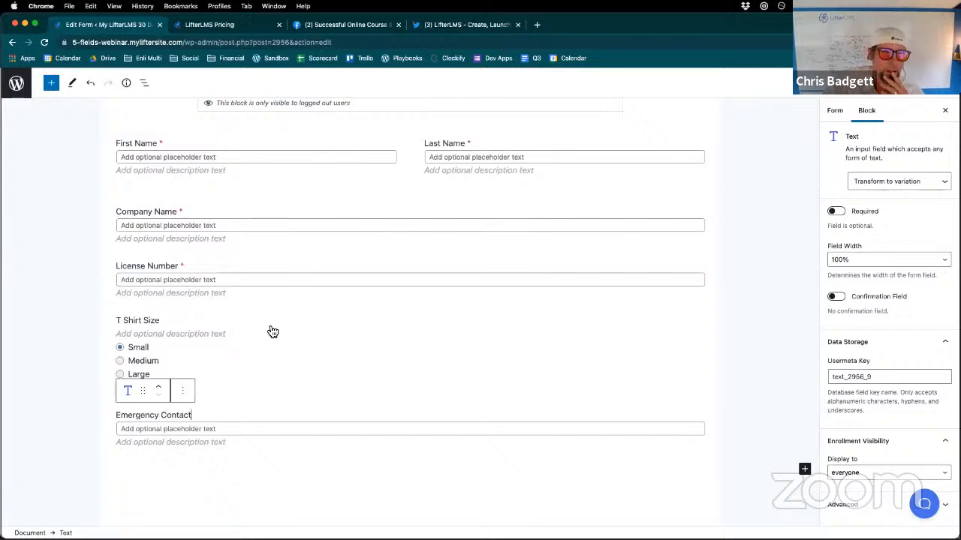
- Add a custom Phone Number field labelled Emergency Contact Phone Number below Emergency Contact and update the form
left_click(54, 84)
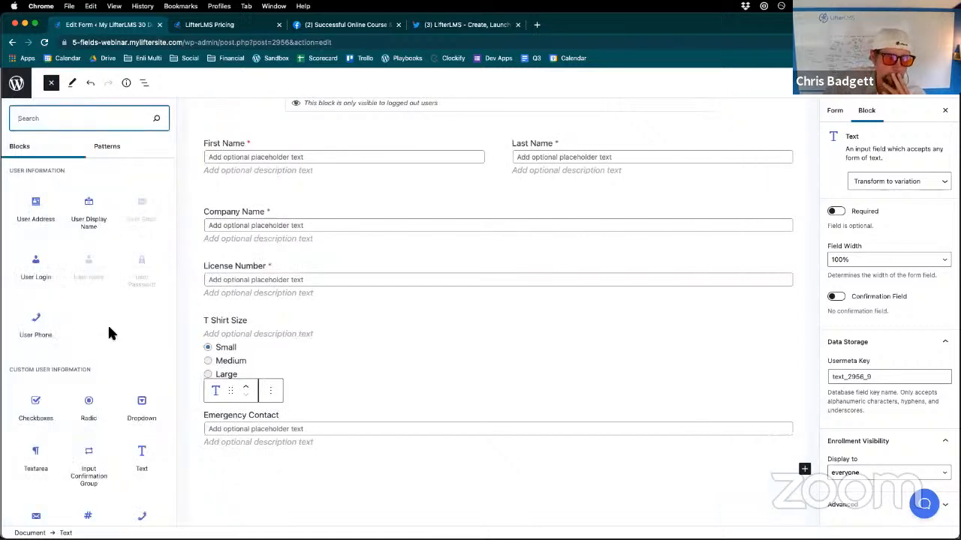
scroll(107, 323, "down", 3)
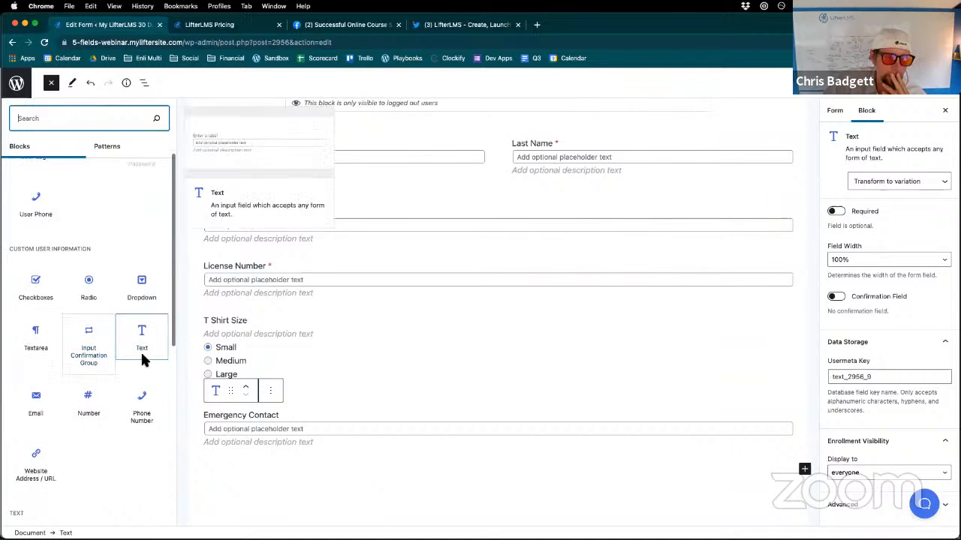
left_click(143, 405)
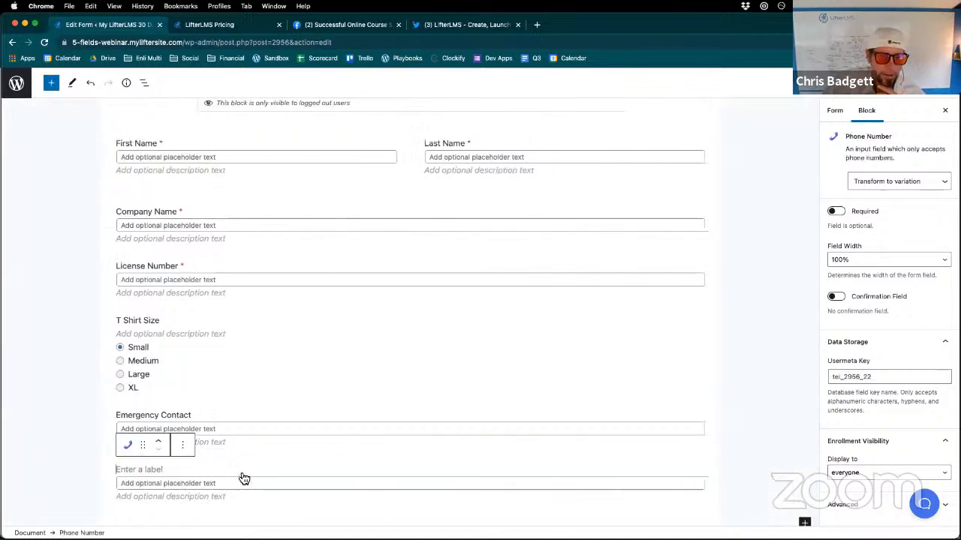
left_click(178, 472)
type("Emergency Contact Phone Number")
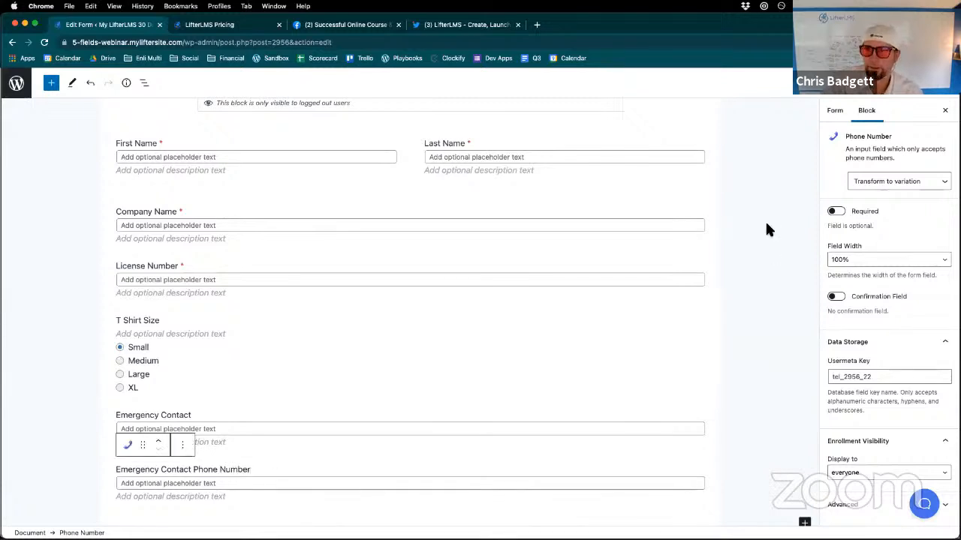
left_click(886, 84)
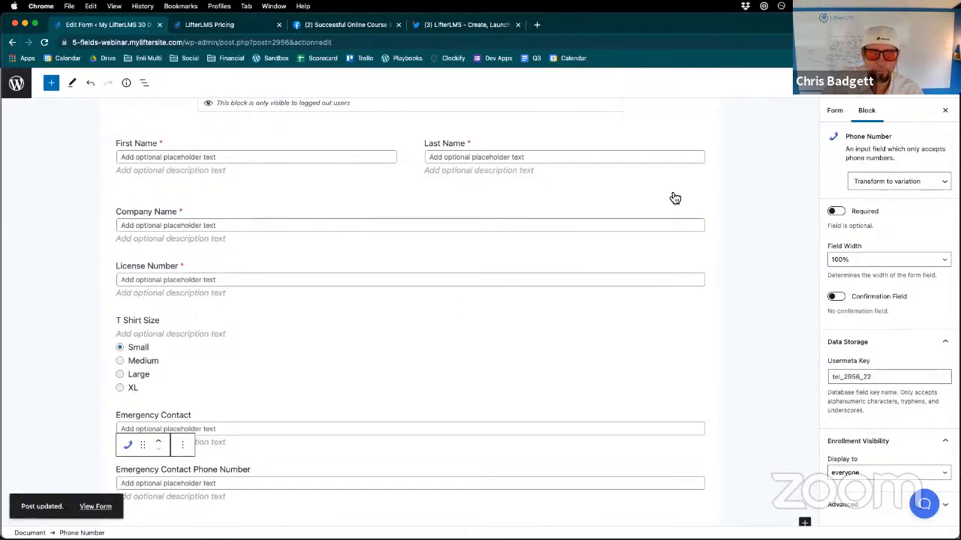
- View the updated form on the checkout page and examine its Billing Information section for the new emergency contact fields
left_click(97, 507)
scroll(376, 442, "down", 3)
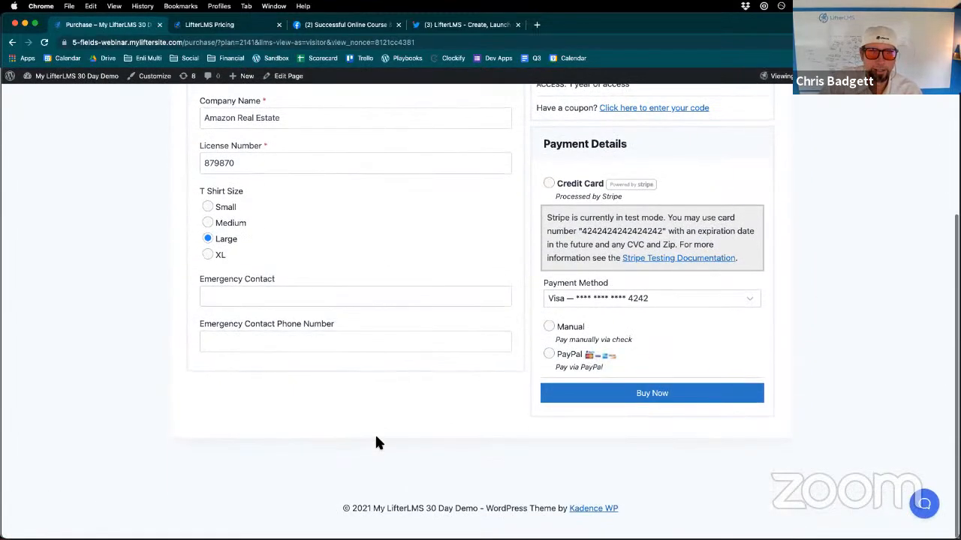
scroll(420, 236, "up", 3)
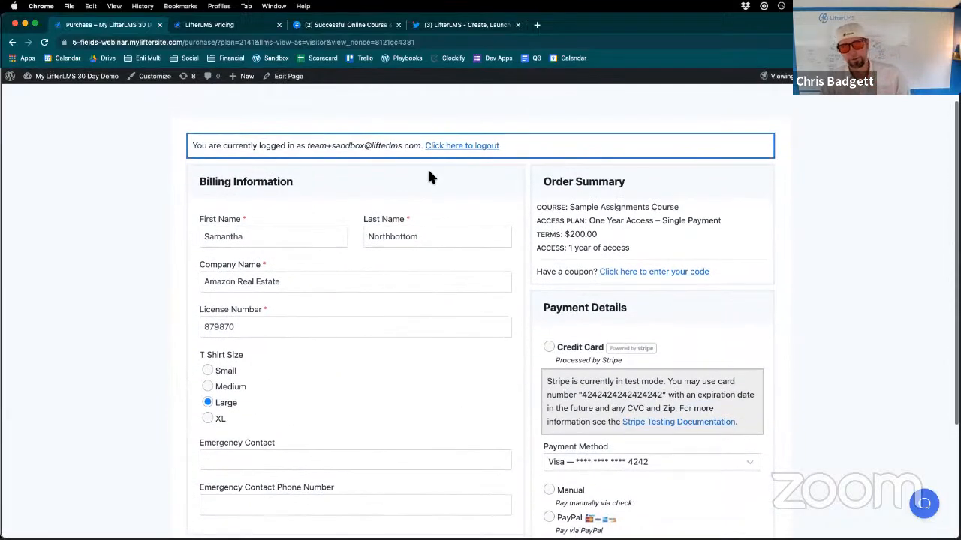
scroll(428, 175, "down", 3)
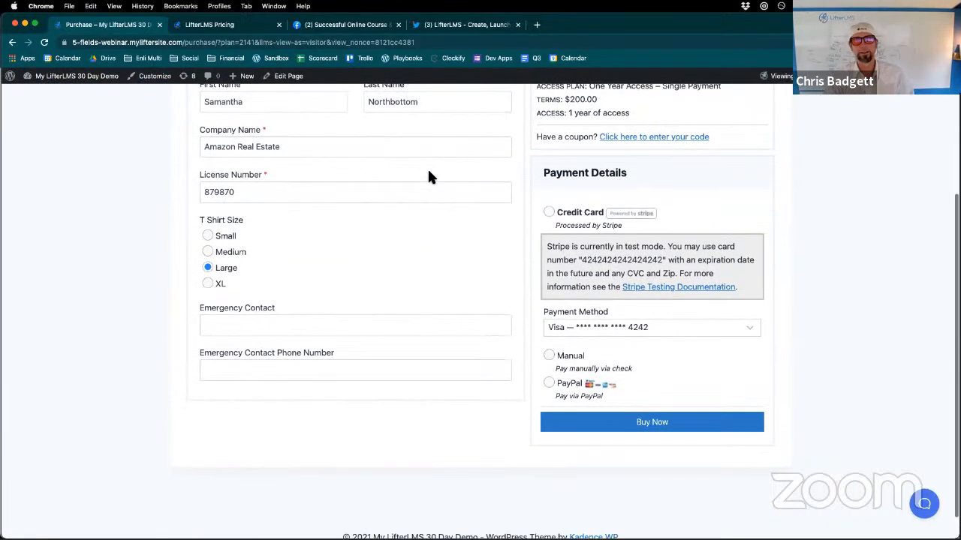
scroll(428, 172, "up", 5)
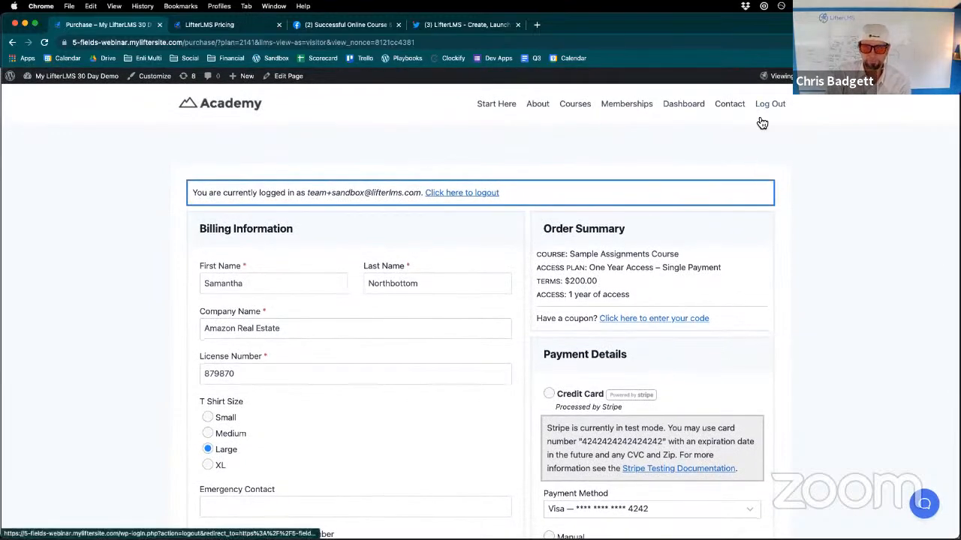
scroll(393, 353, "down", 3)
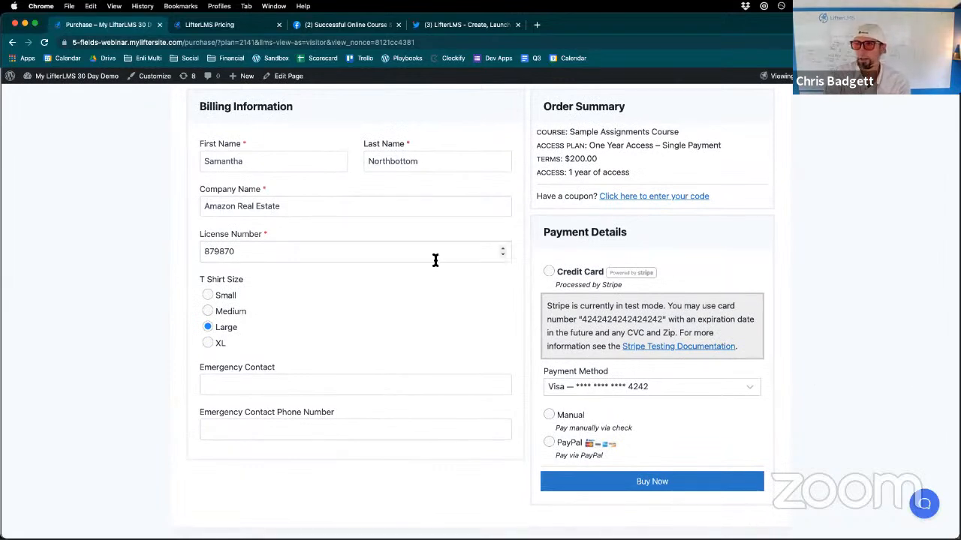
scroll(358, 261, "up", 2)
scroll(358, 260, "down", 2)
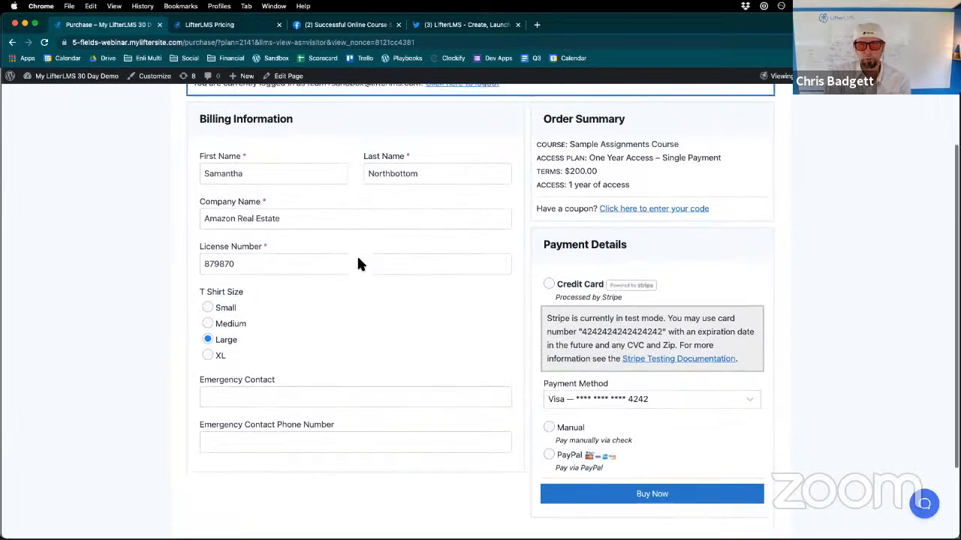
scroll(358, 262, "up", 2)
scroll(358, 262, "up", 2)
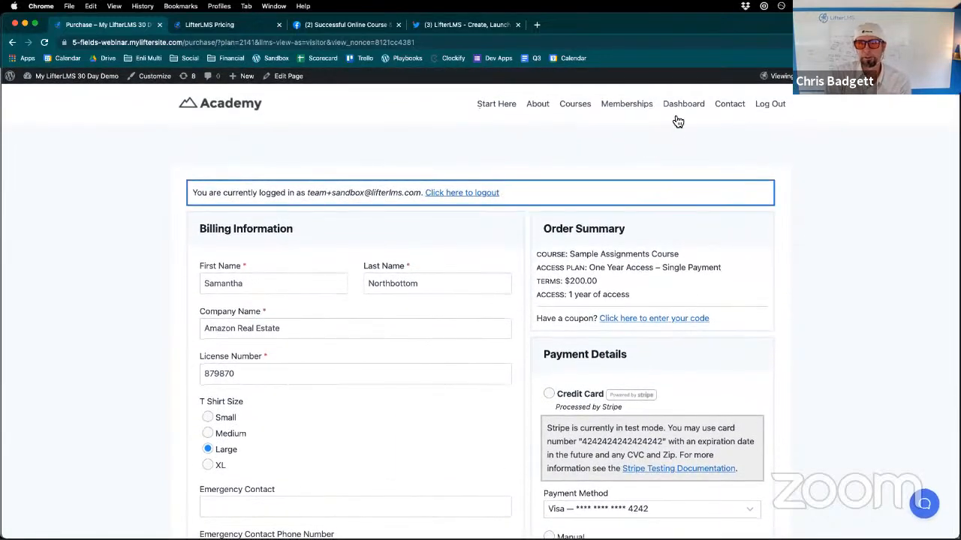
- Go to the student dashboard and open its Edit Account page
left_click(680, 113)
scroll(615, 240, "down", 3)
scroll(602, 264, "up", 4)
scroll(593, 264, "down", 1)
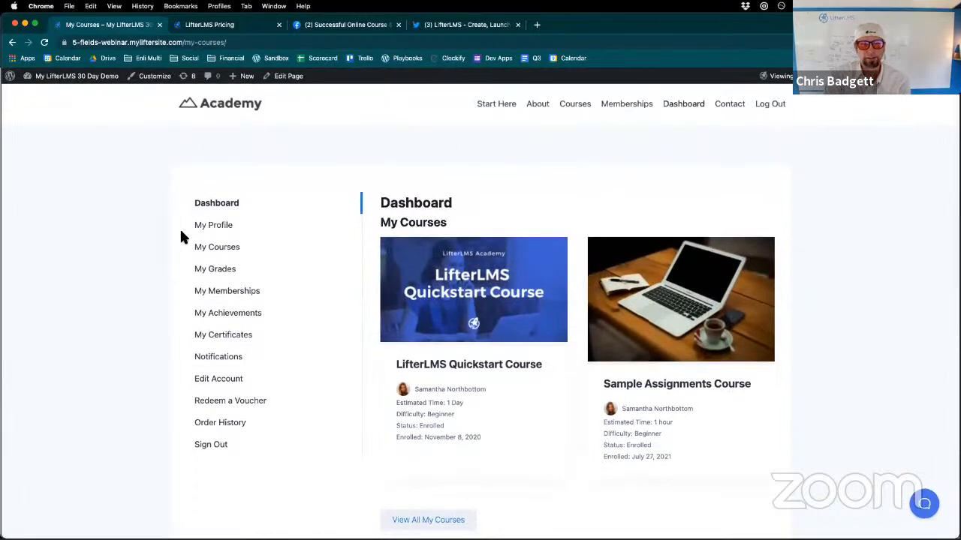
left_click(216, 381)
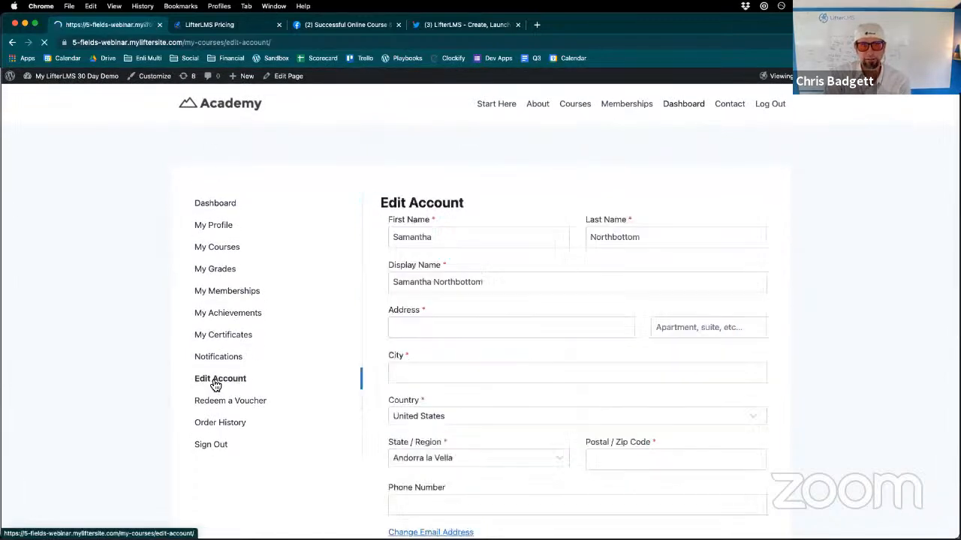
- Examine the Edit Account form's name, address, phone and Profile Information fields
scroll(613, 472, "down", 3)
scroll(615, 472, "up", 2)
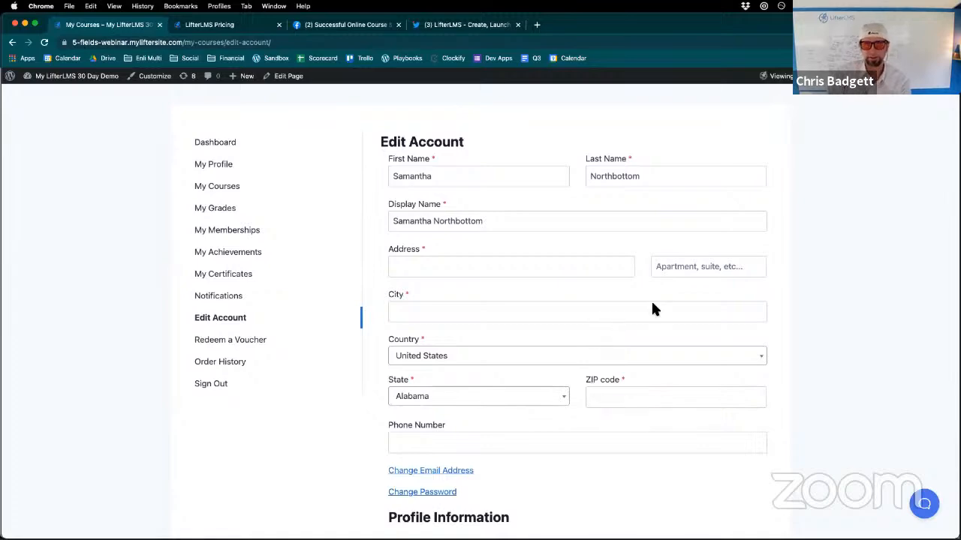
scroll(652, 305, "down", 2)
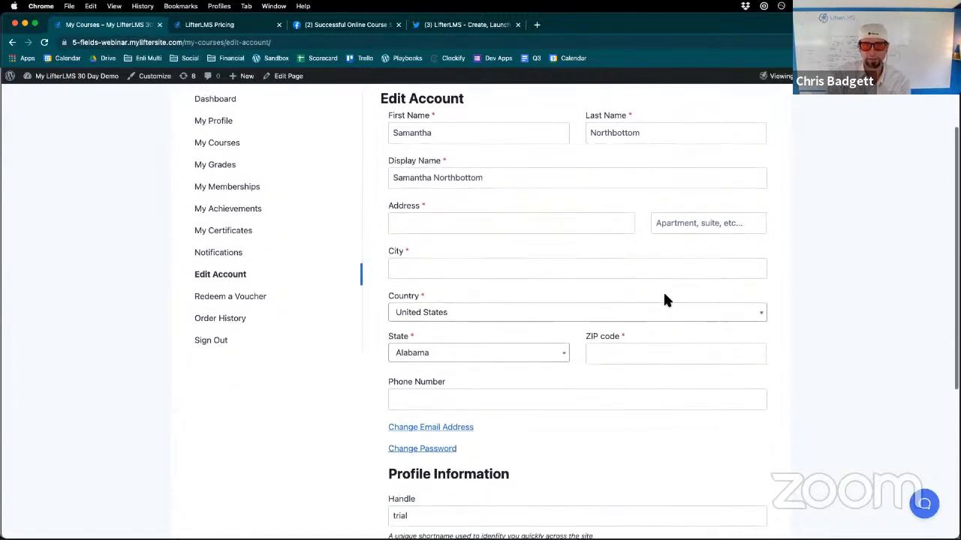
scroll(551, 291, "down", 5)
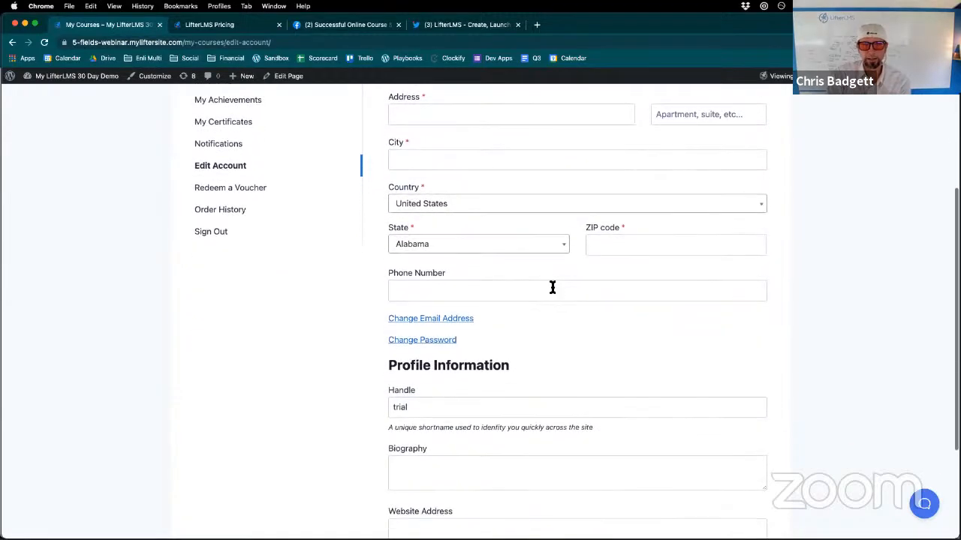
scroll(552, 291, "up", 5)
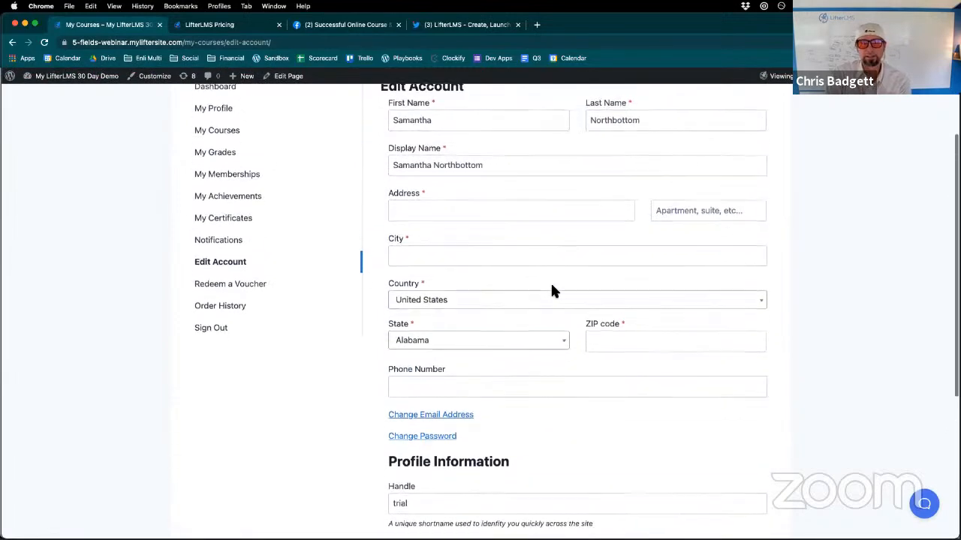
scroll(552, 288, "up", 1)
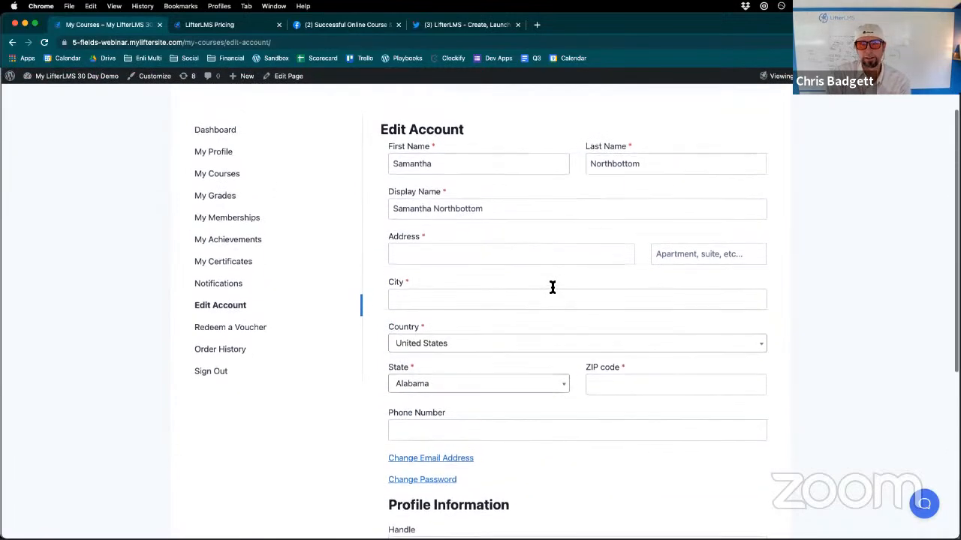
scroll(552, 291, "down", 2)
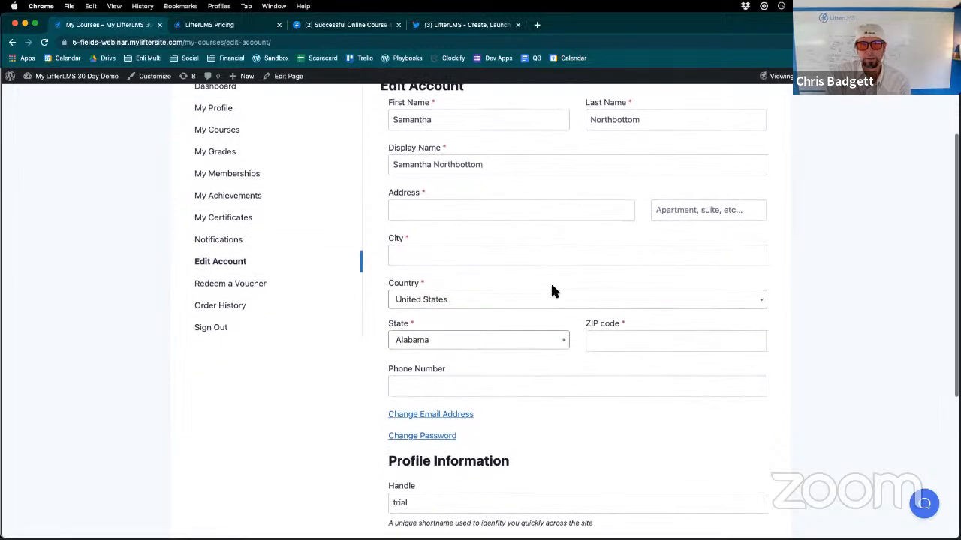
scroll(552, 291, "up", 1)
scroll(552, 288, "down", 3)
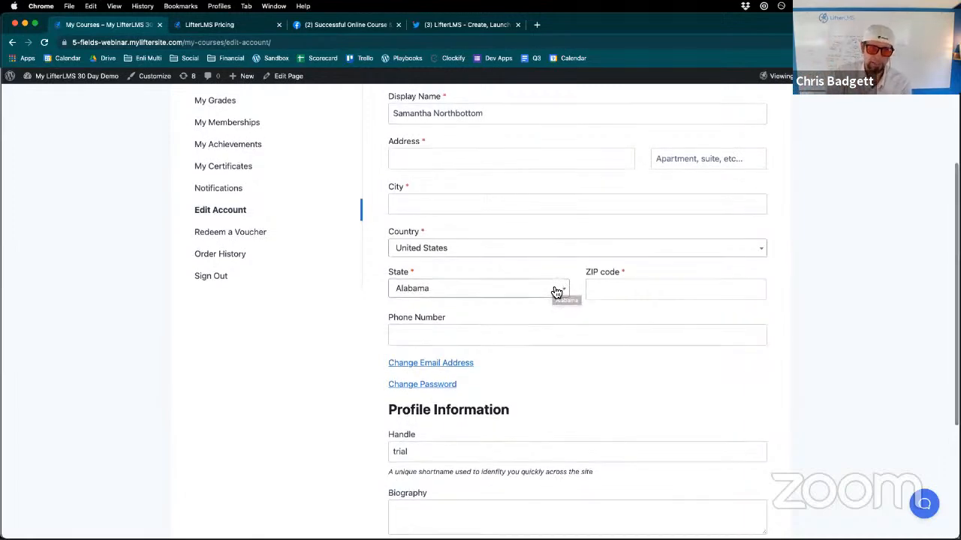
scroll(556, 292, "up", 6)
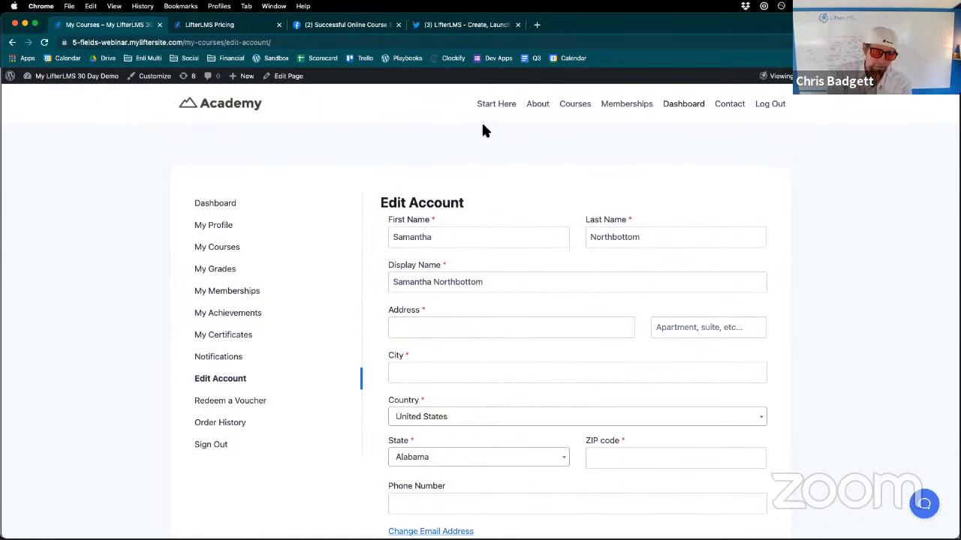
- Go to the WordPress admin's LifterLMS forms list and open the Edit Account Information form for editing
mouse_move(108, 87)
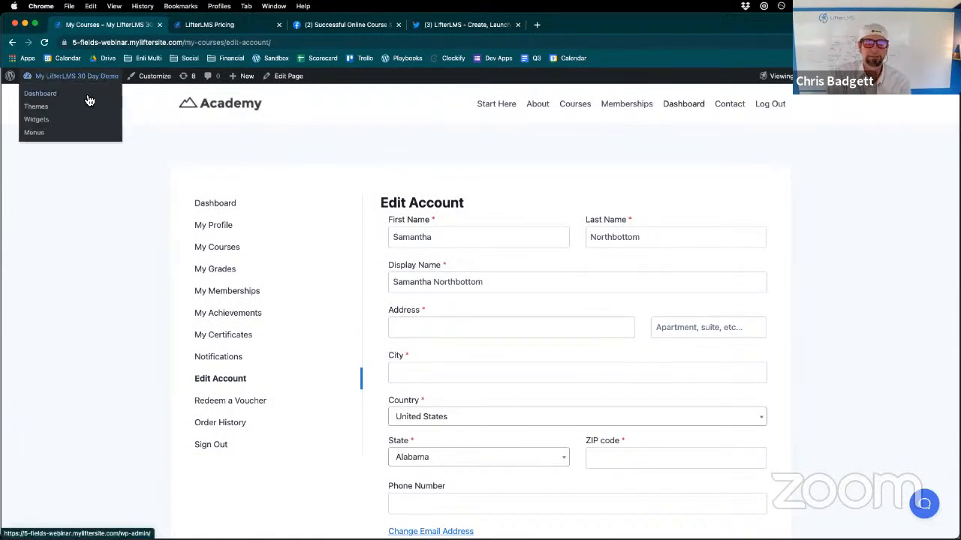
left_click(89, 98)
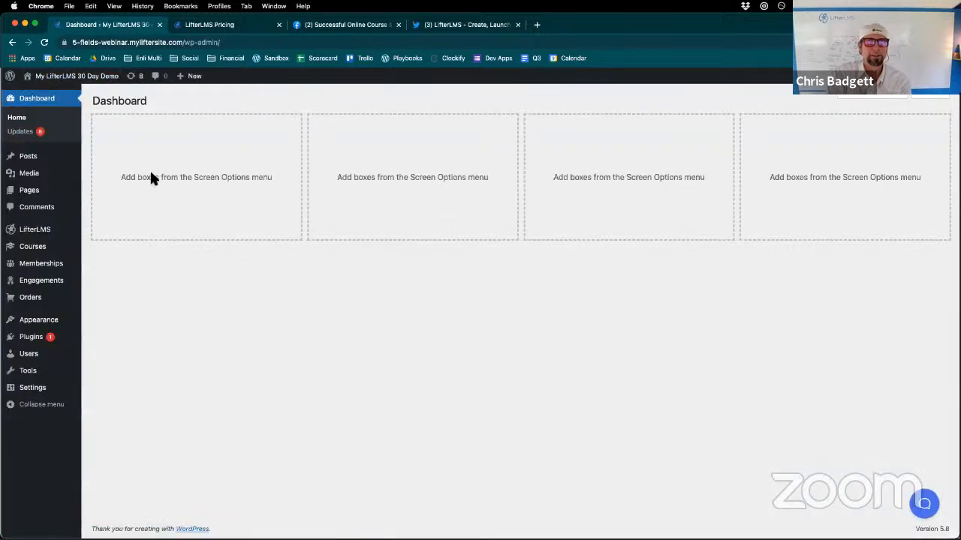
mouse_move(45, 229)
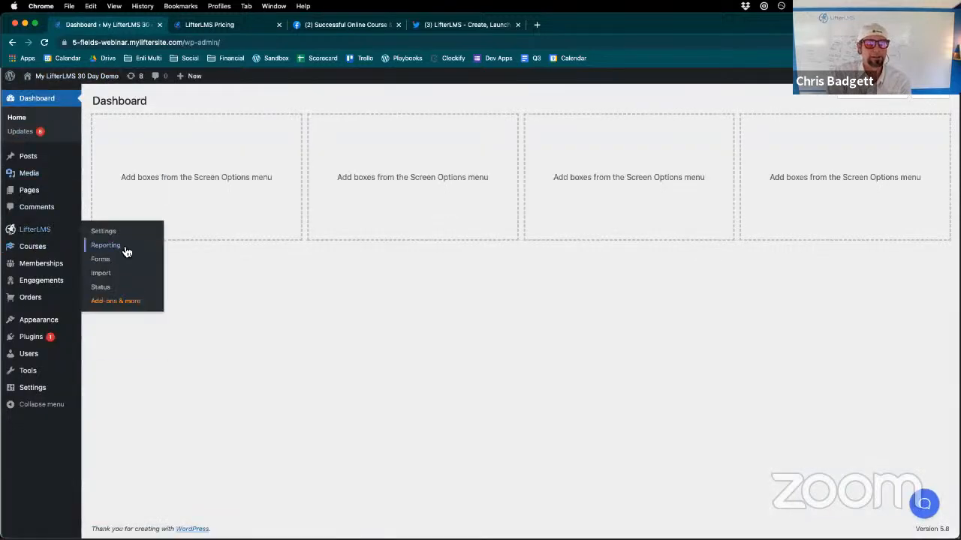
left_click(101, 259)
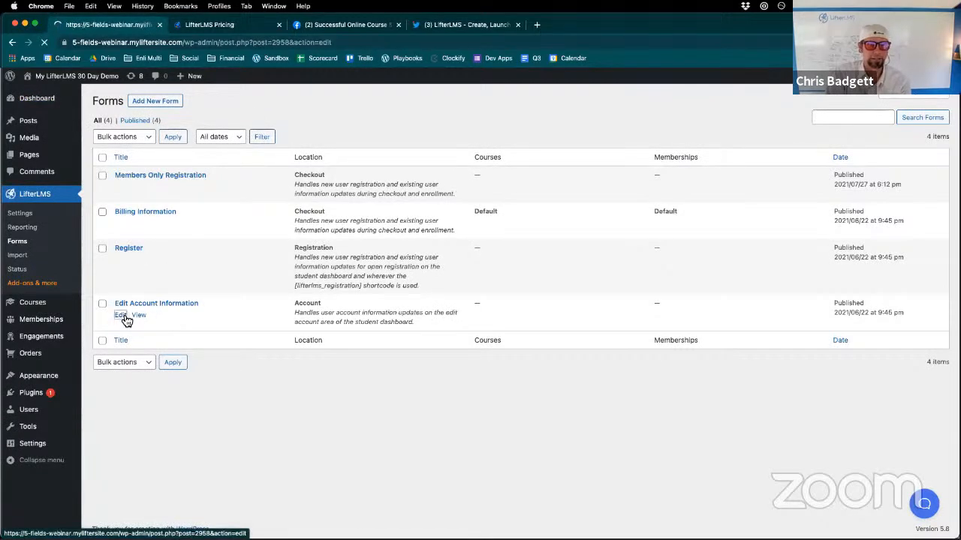
scroll(203, 332, "down", 5)
scroll(294, 376, "down", 3)
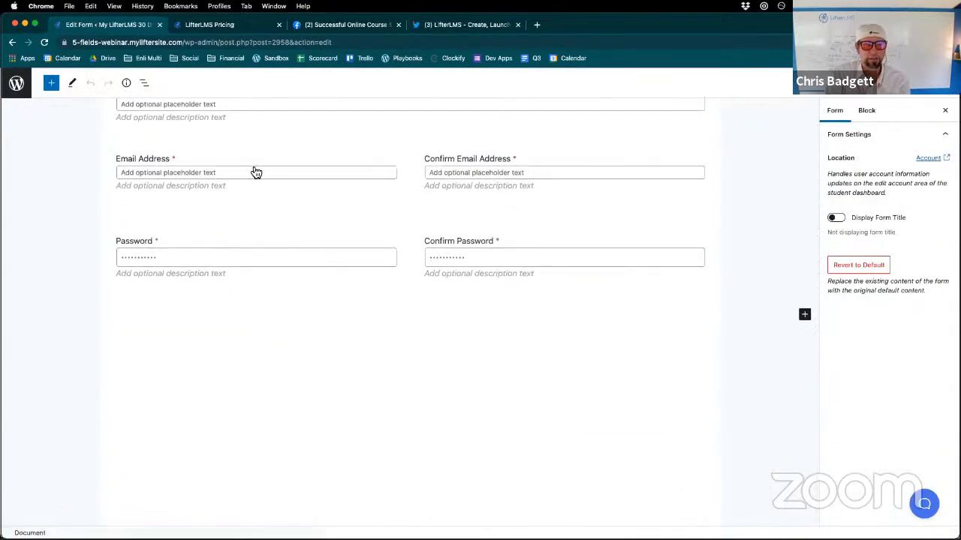
- Look through the block library for the custom user information fields available to the Edit Account Information form
left_click(51, 84)
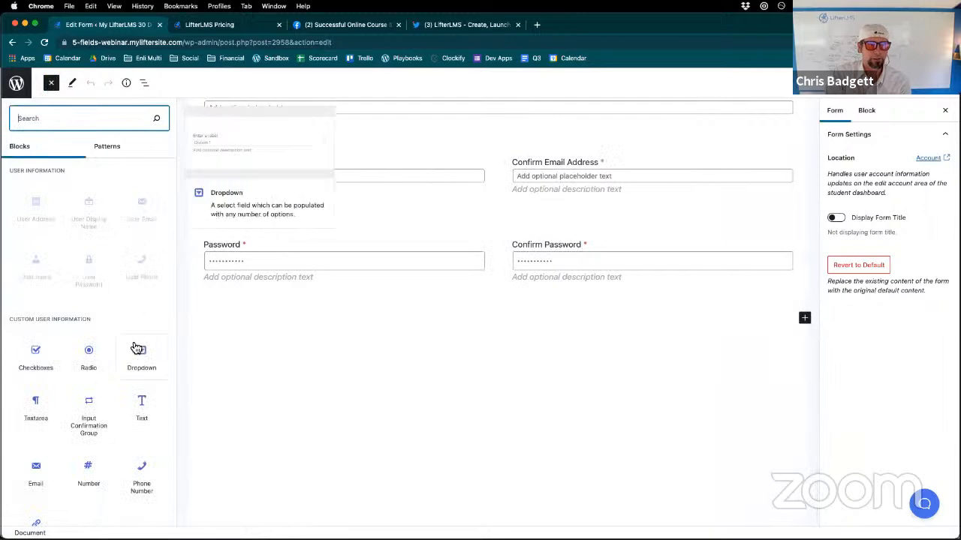
scroll(128, 399, "down", 10)
scroll(124, 398, "down", 2)
scroll(124, 400, "up", 8)
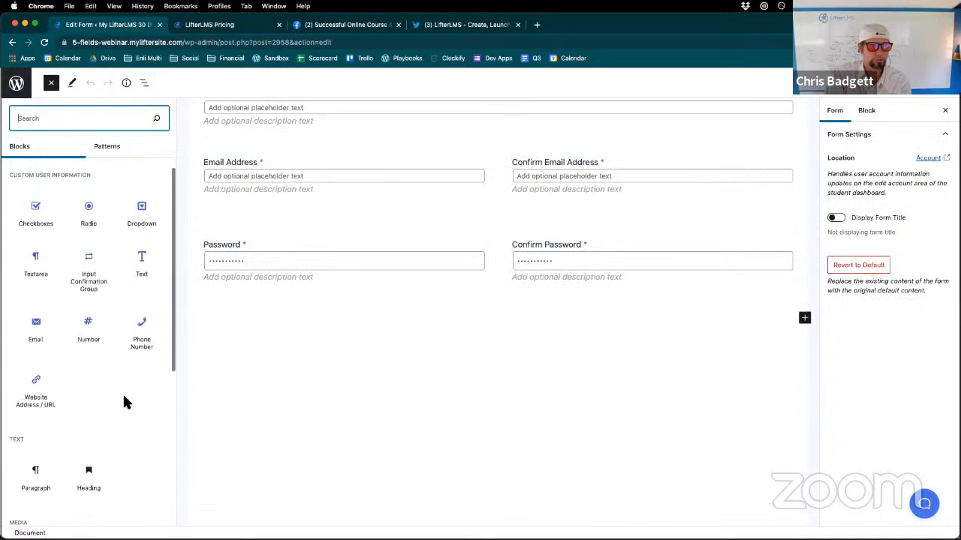
scroll(124, 399, "up", 3)
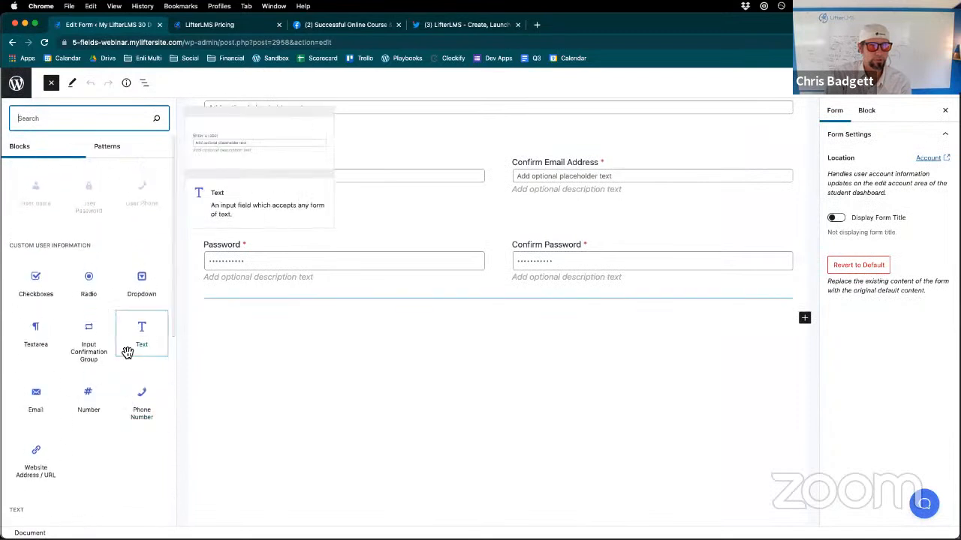
scroll(128, 353, "up", 3)
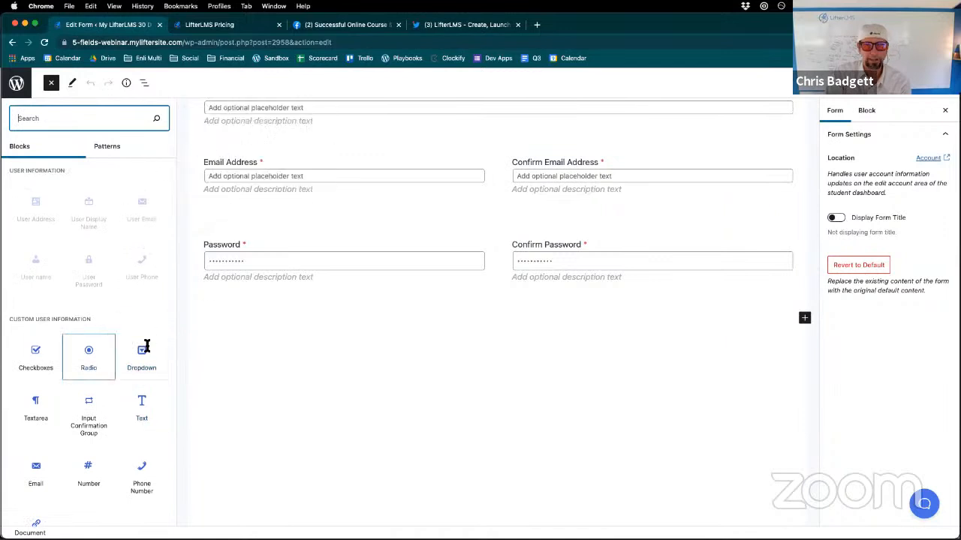
- Return to the forms list and open the Billing Information form for editing at its custom fields
left_click(12, 42)
left_click(12, 43)
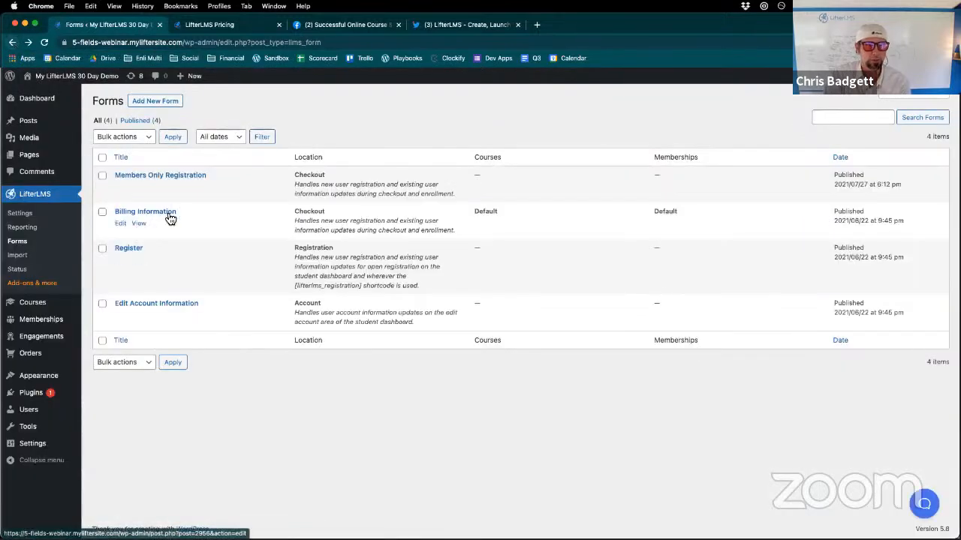
left_click(121, 224)
scroll(638, 371, "down", 5)
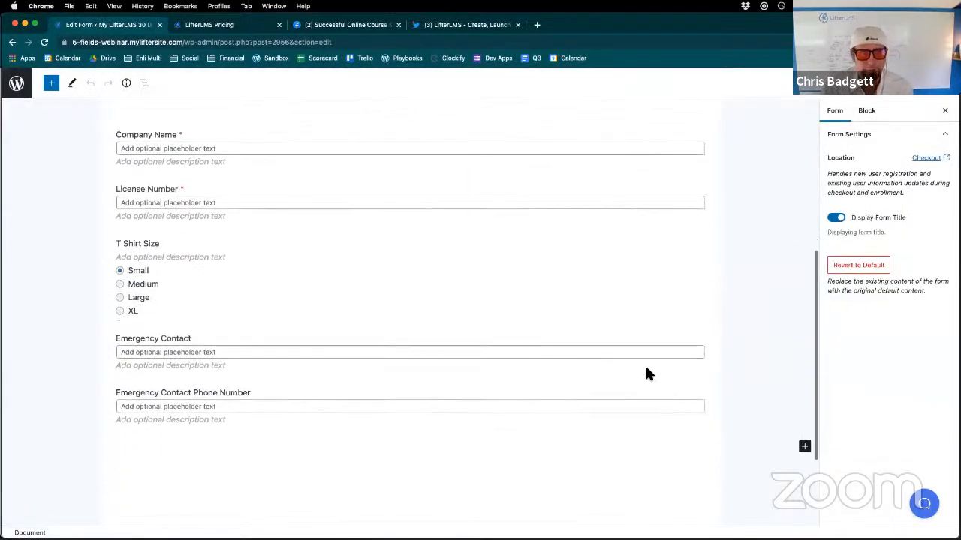
- Examine the Emergency Contact field's variation types, block settings and block options
left_click(466, 352)
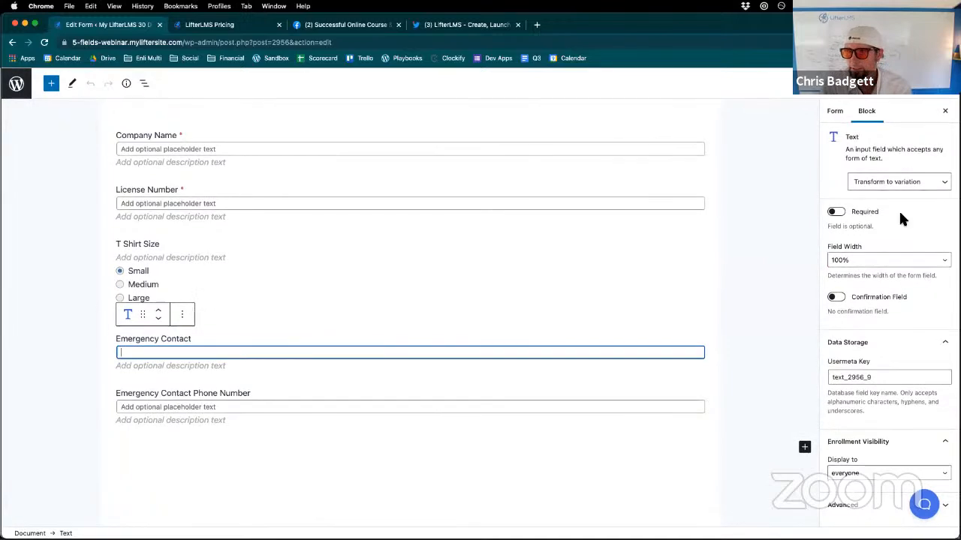
left_click(906, 184)
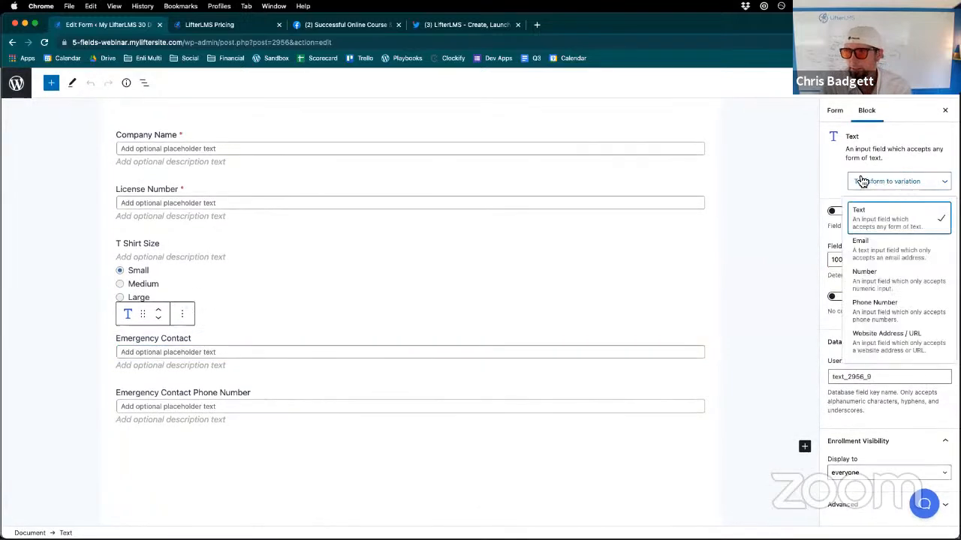
left_click(869, 183)
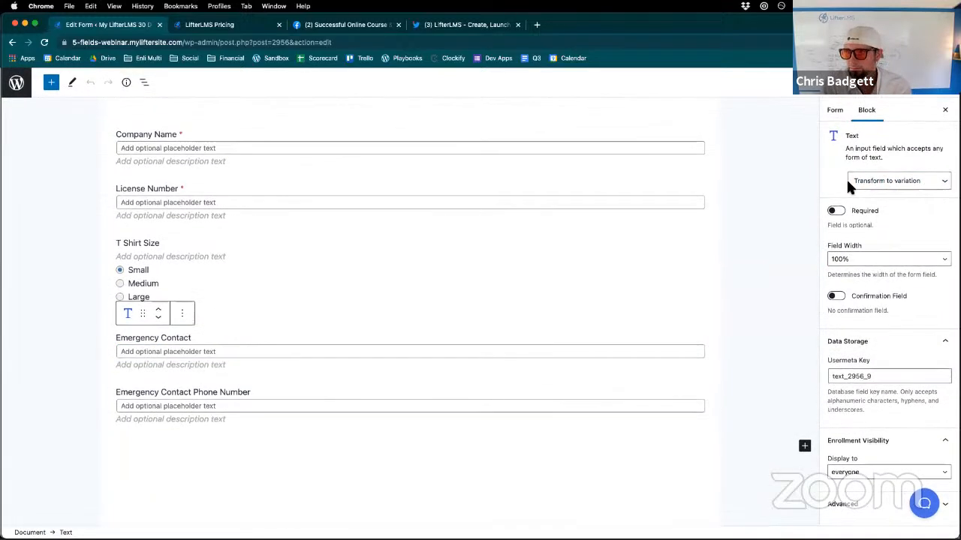
left_click(835, 113)
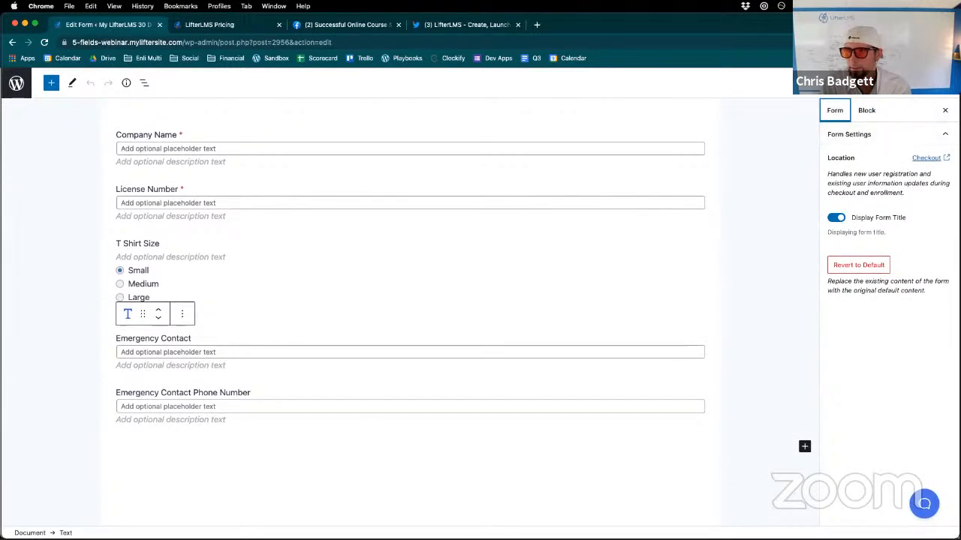
left_click(945, 83)
left_click(946, 83)
left_click(184, 315)
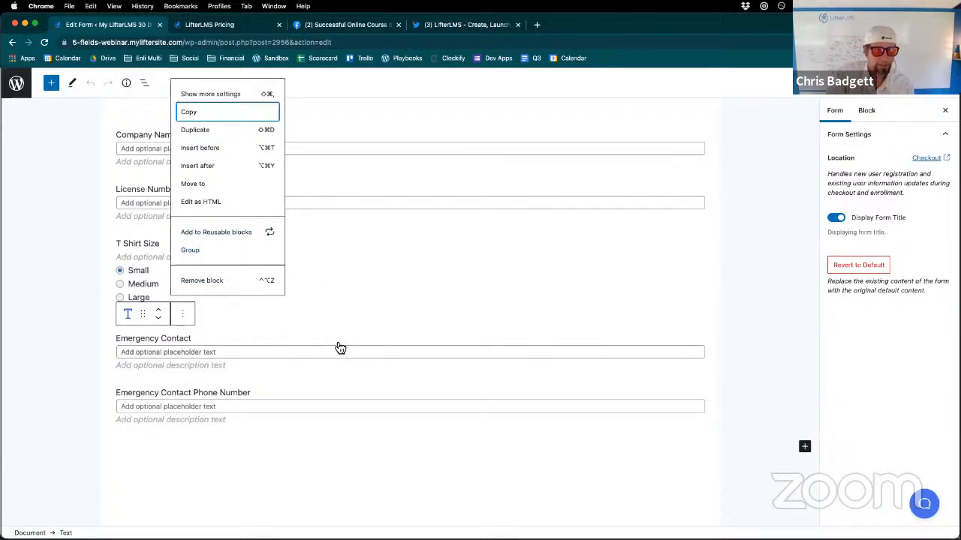
left_click(274, 413)
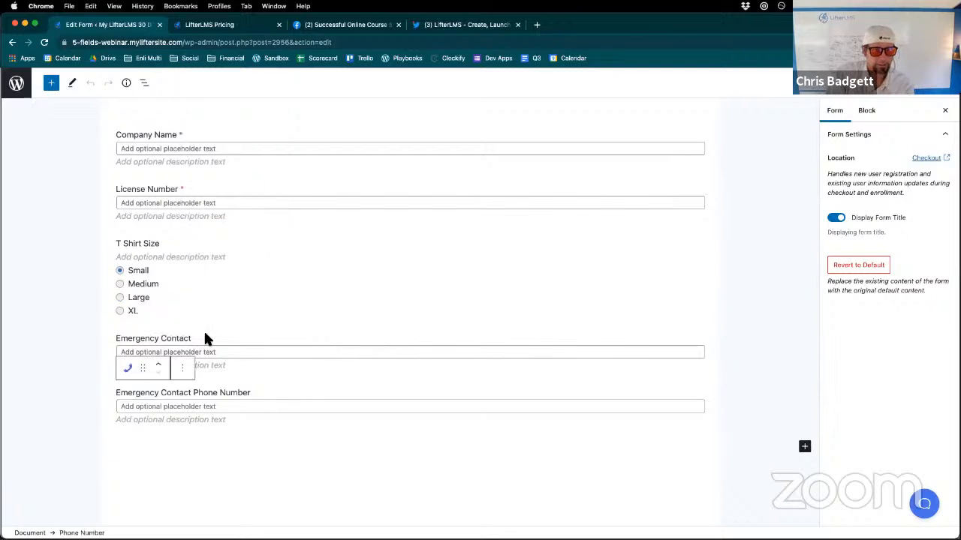
- Save the Company Name field as a reusable block named License Number
scroll(195, 225, "up", 3)
left_click(197, 207)
left_click(184, 174)
left_click(222, 348)
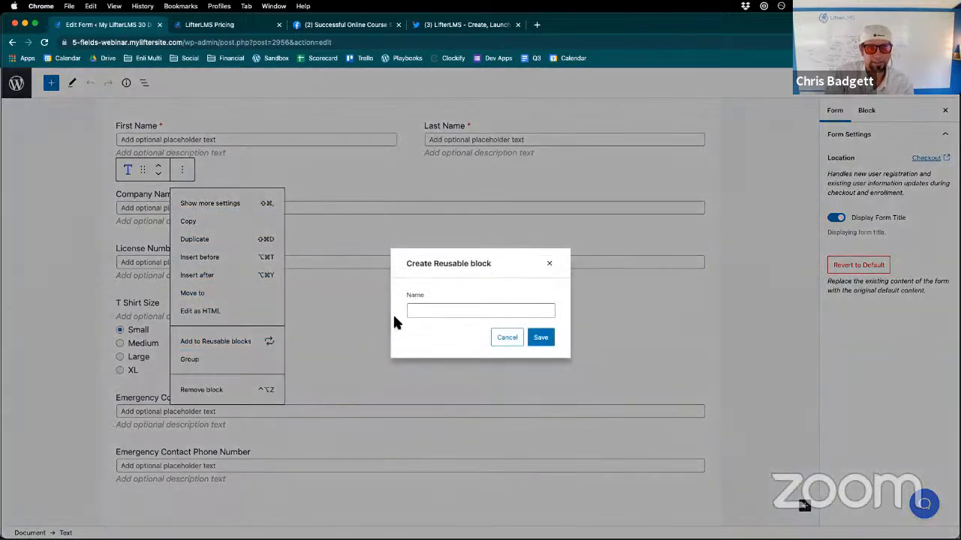
left_click(442, 311)
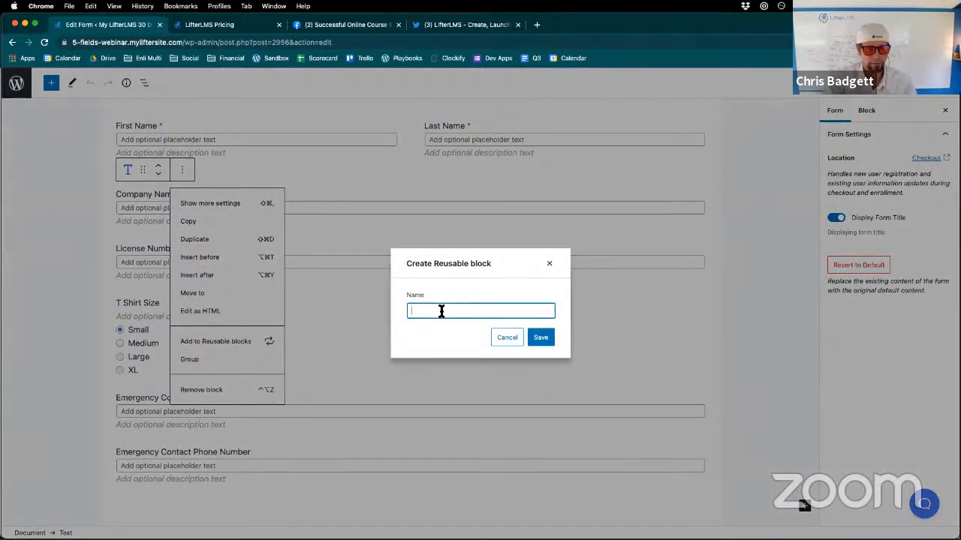
type("License Number")
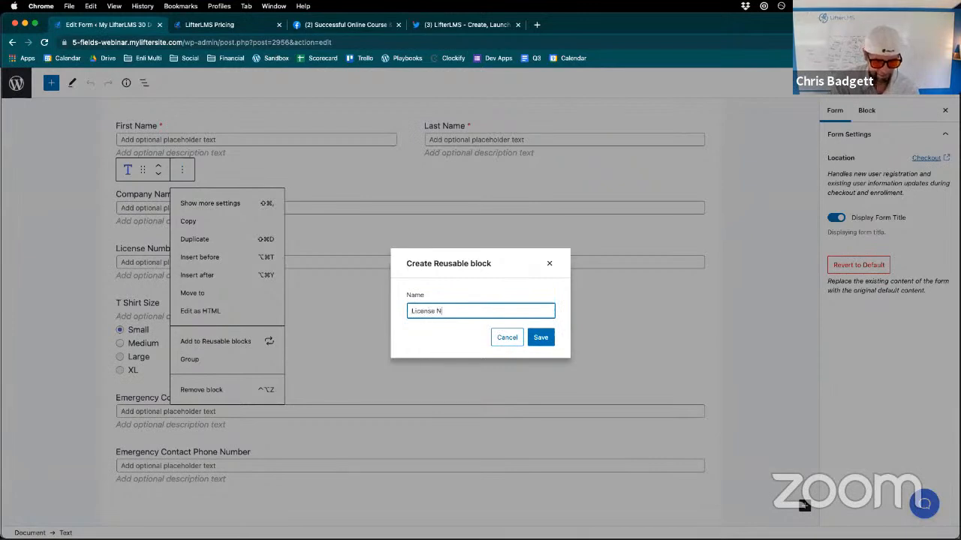
left_click(548, 342)
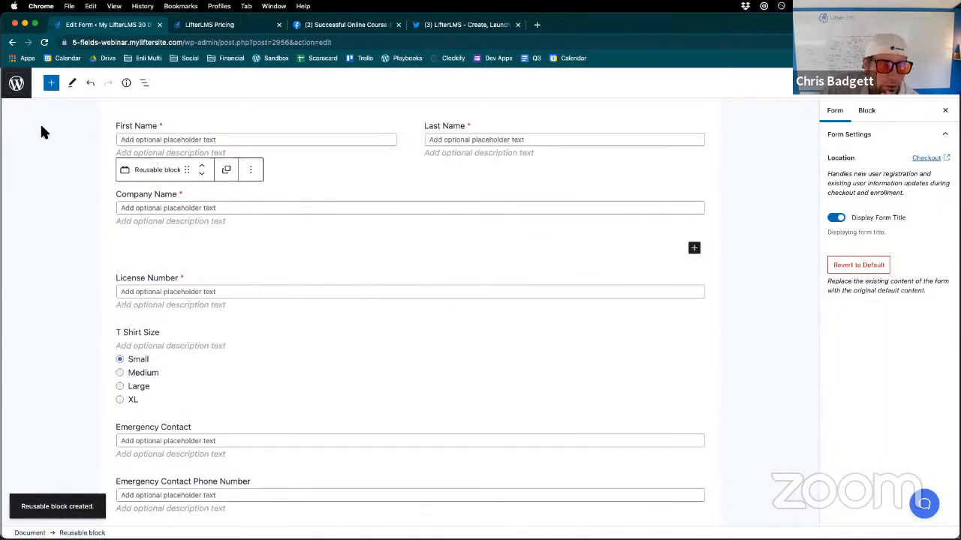
- Leave the Billing Information form without saving it and open the Edit Account Information form for editing
left_click(17, 84)
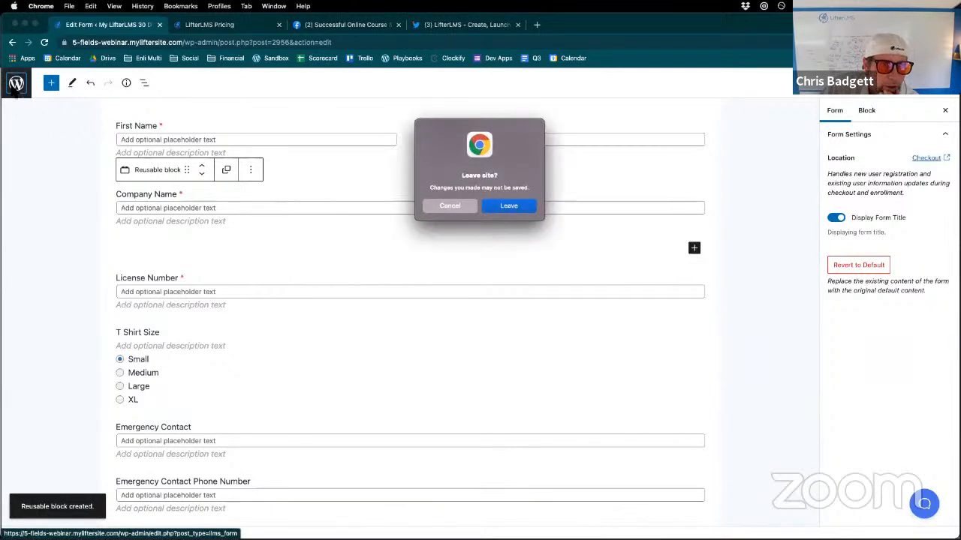
left_click(510, 206)
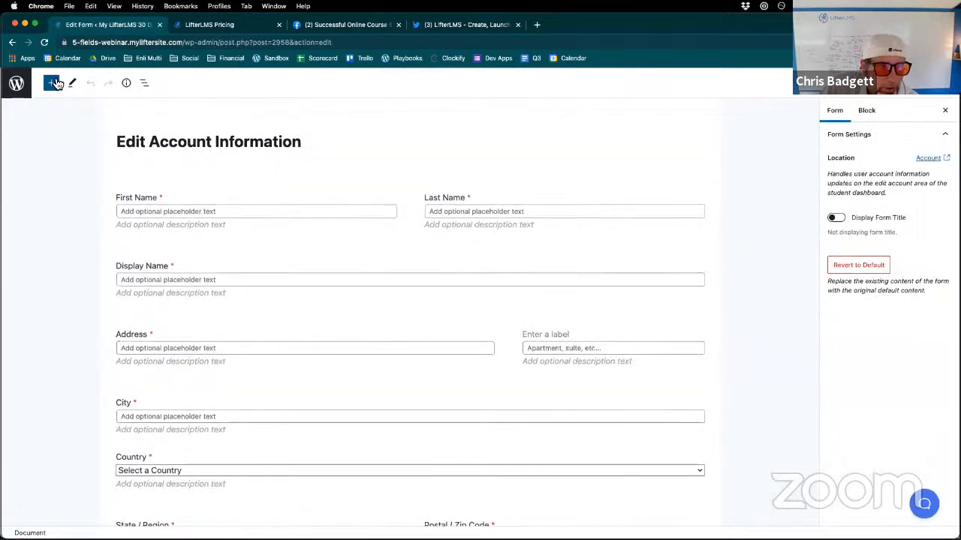
- Look for the reusable License Number block in the block library and in the quick inserter below the password fields
left_click(54, 83)
scroll(117, 308, "down", 5)
scroll(118, 317, "down", 6)
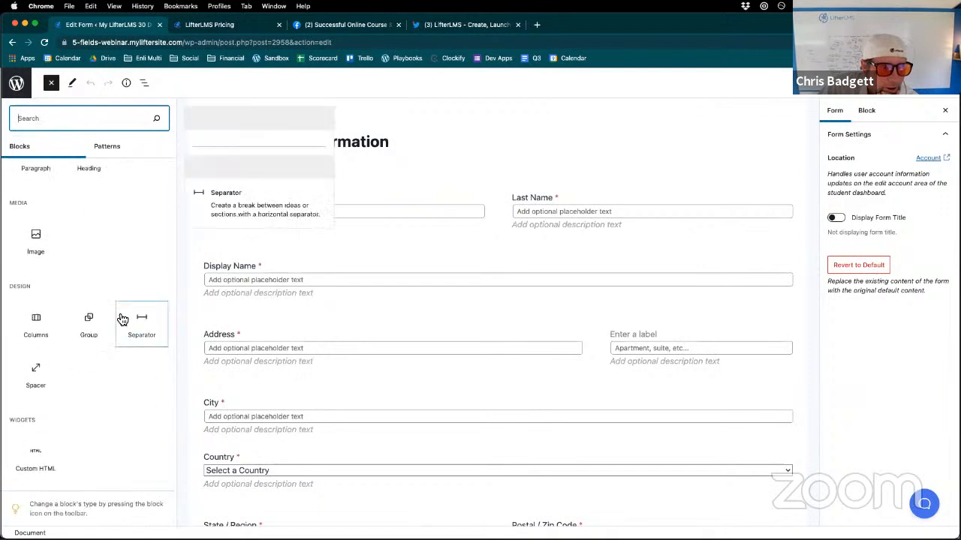
scroll(118, 318, "up", 5)
scroll(117, 318, "up", 4)
scroll(120, 315, "up", 4)
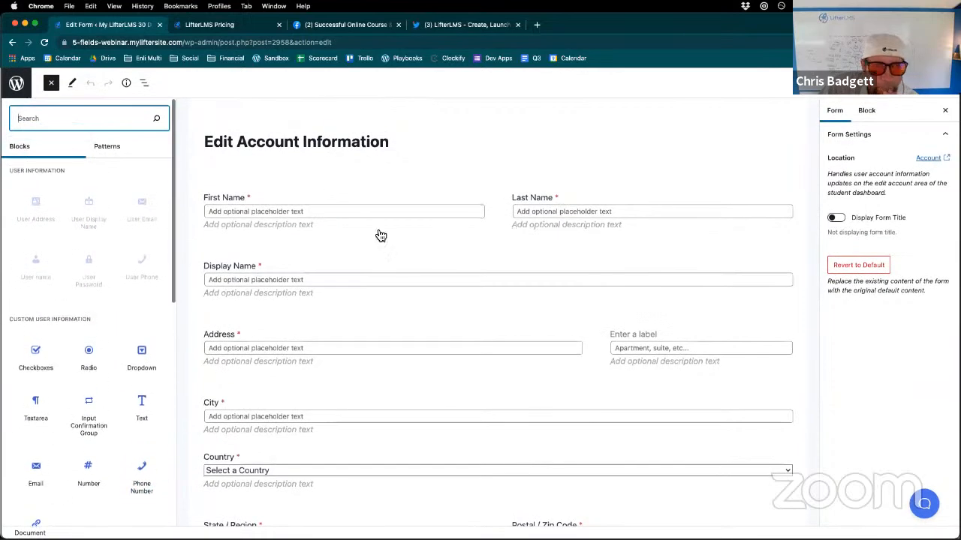
scroll(623, 448, "down", 10)
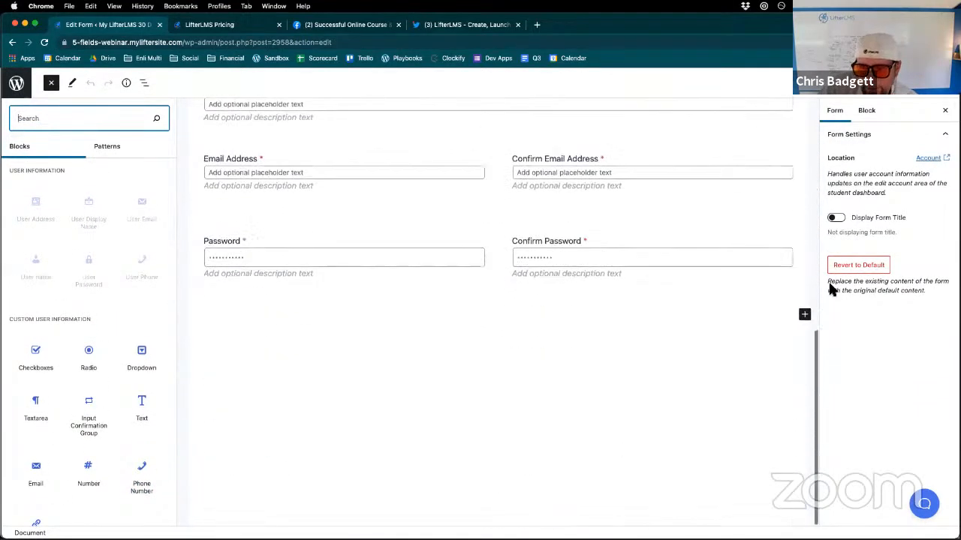
left_click(805, 313)
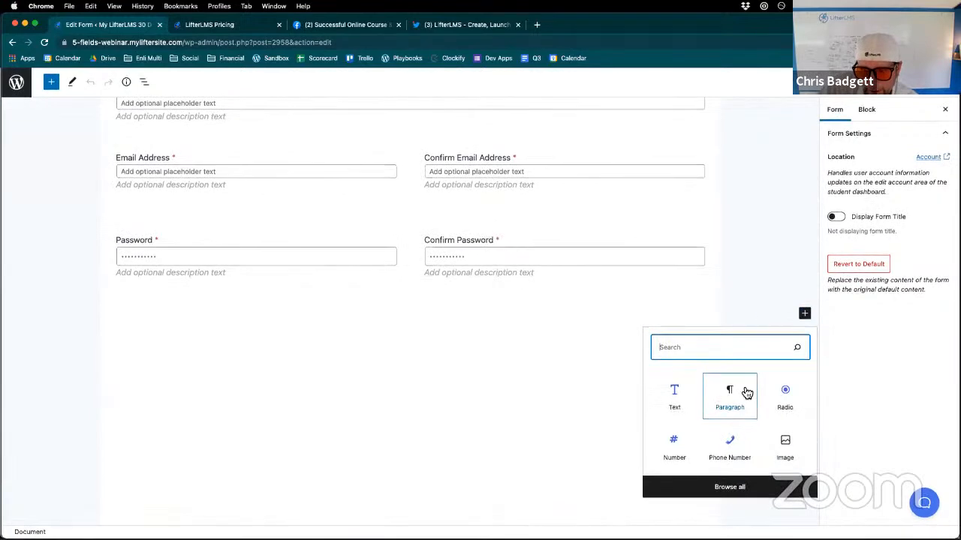
scroll(761, 272, "up", 5)
scroll(762, 272, "up", 5)
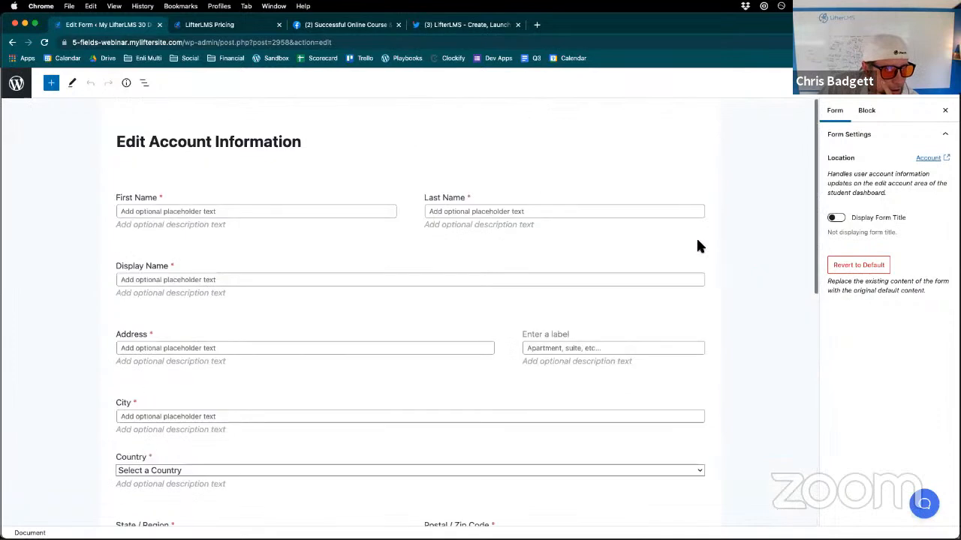
- Check the block patterns, recheck the full block list for the reusable block, and review the form's remaining fields
left_click(51, 84)
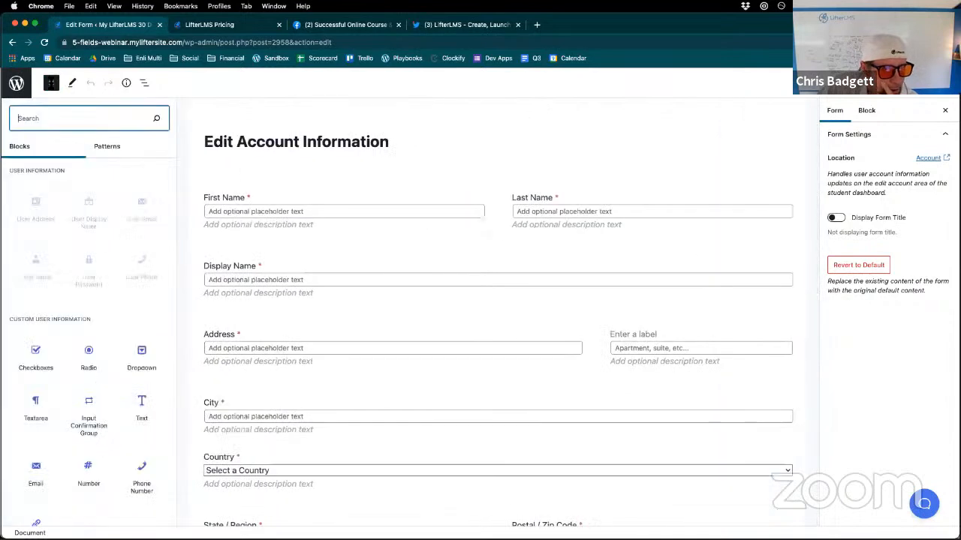
left_click(105, 147)
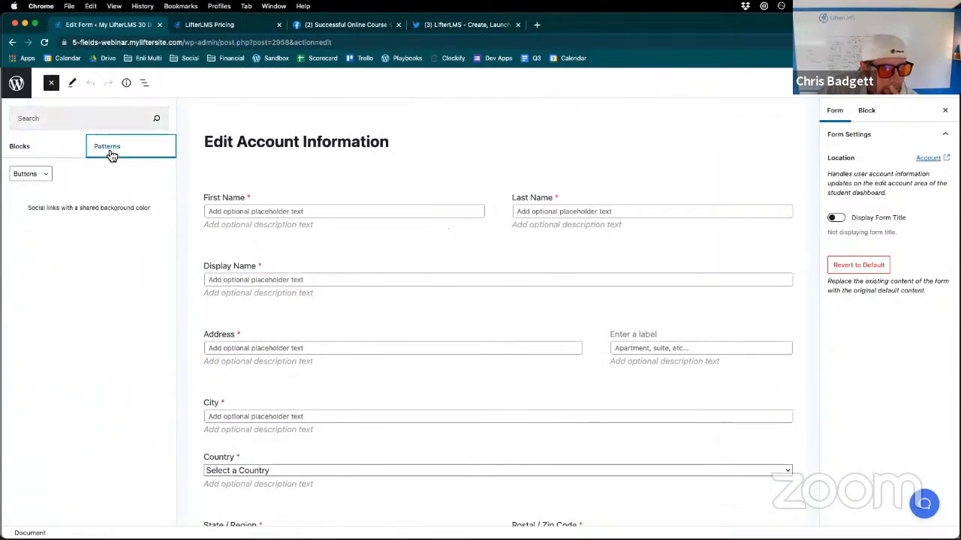
left_click(40, 147)
scroll(113, 315, "down", 3)
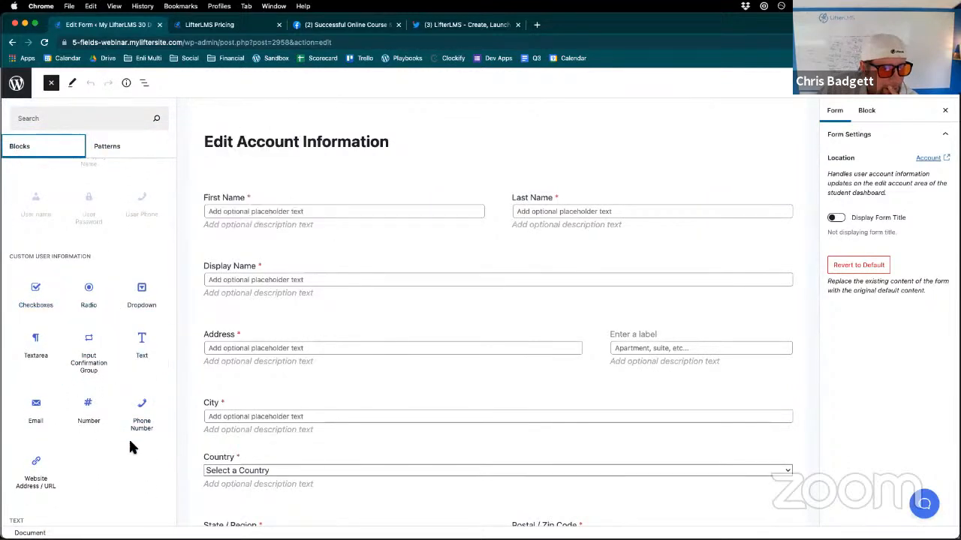
scroll(107, 481, "down", 8)
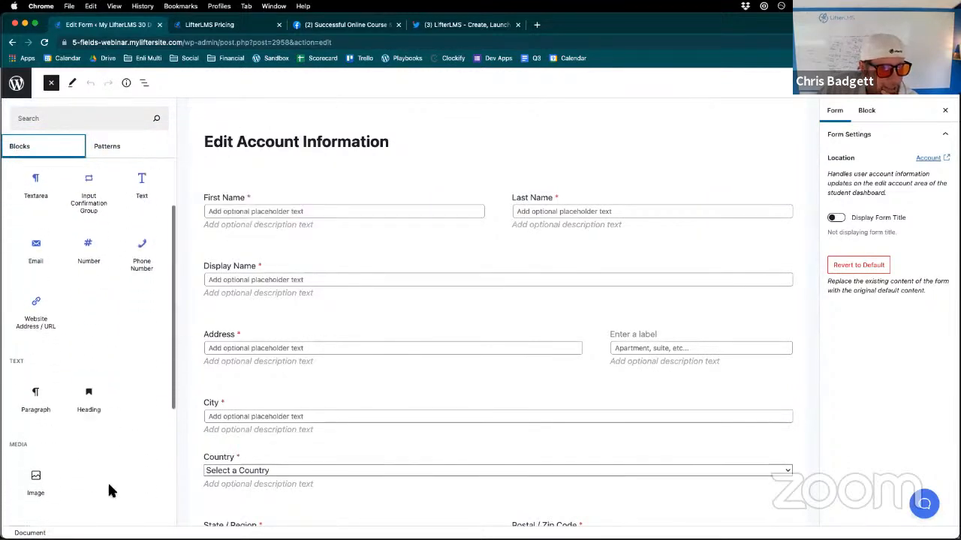
scroll(108, 490, "down", 3)
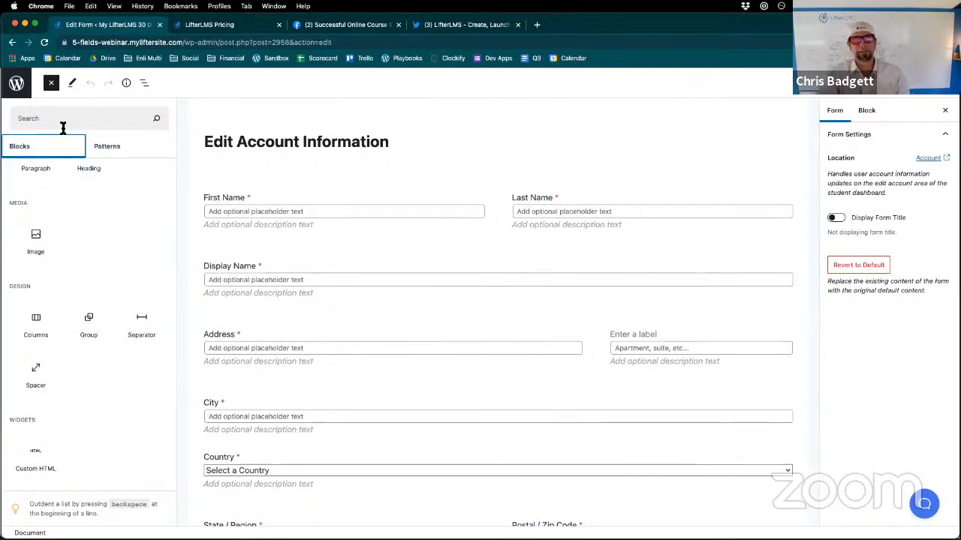
scroll(571, 273, "down", 10)
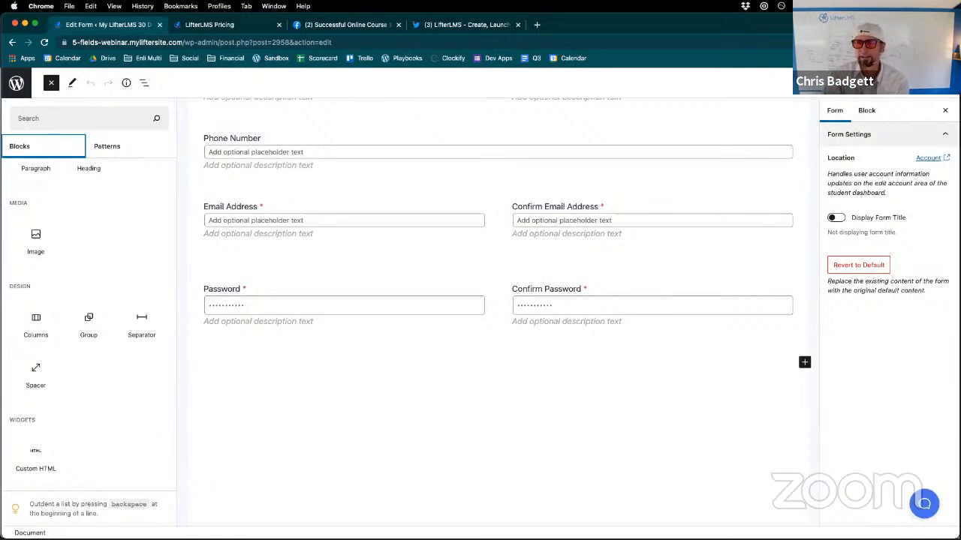
- Inspect the block settings of the email confirmation group and the two password fields in the Edit Account Information form
left_click(871, 112)
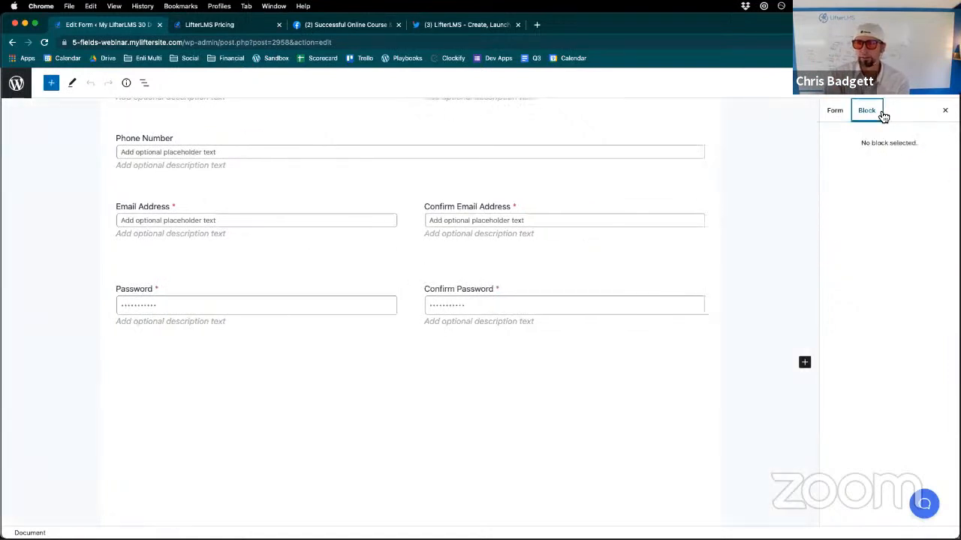
left_click(572, 193)
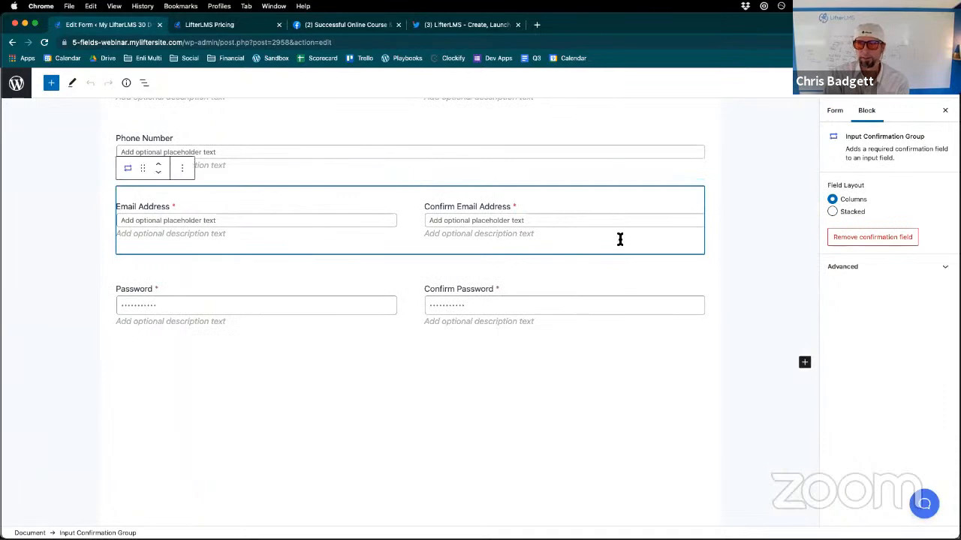
left_click(556, 304)
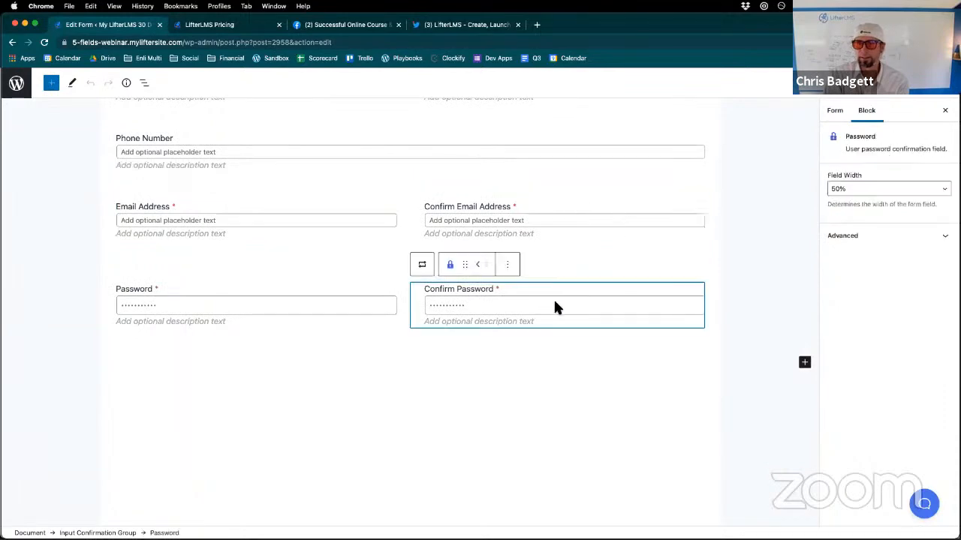
left_click(361, 300)
- Search the web for "lifterlms custom fields docs" in a new browser tab
left_click(538, 25)
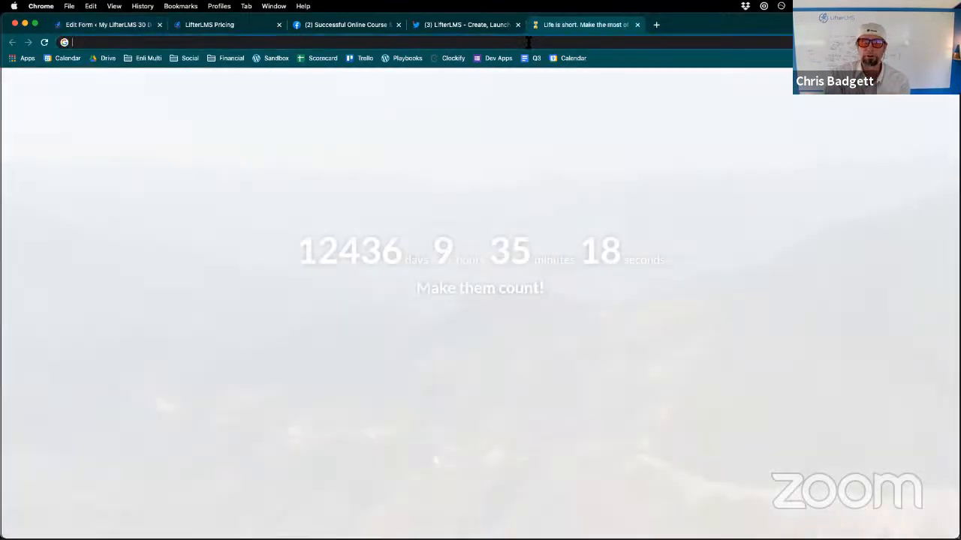
left_click(528, 41)
type("lifterlms custo")
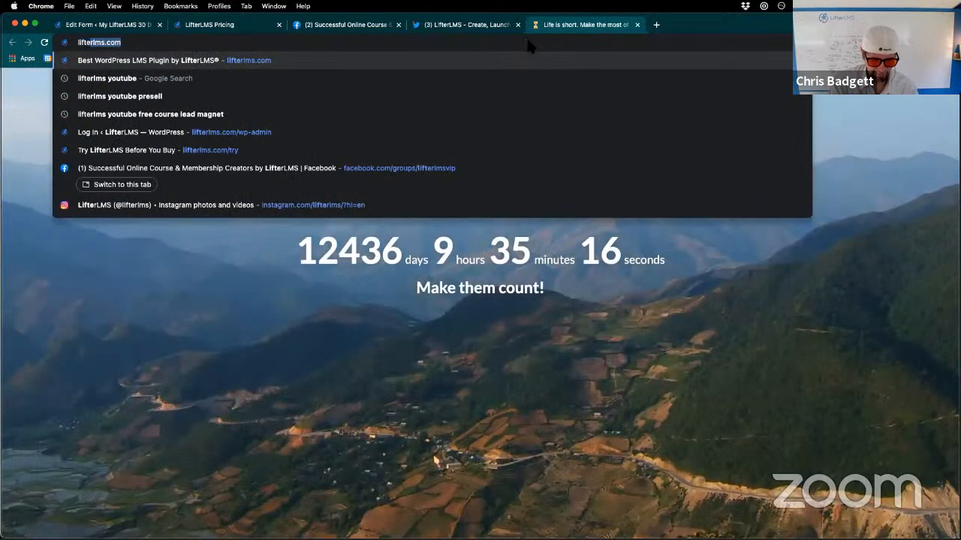
type("m fields d")
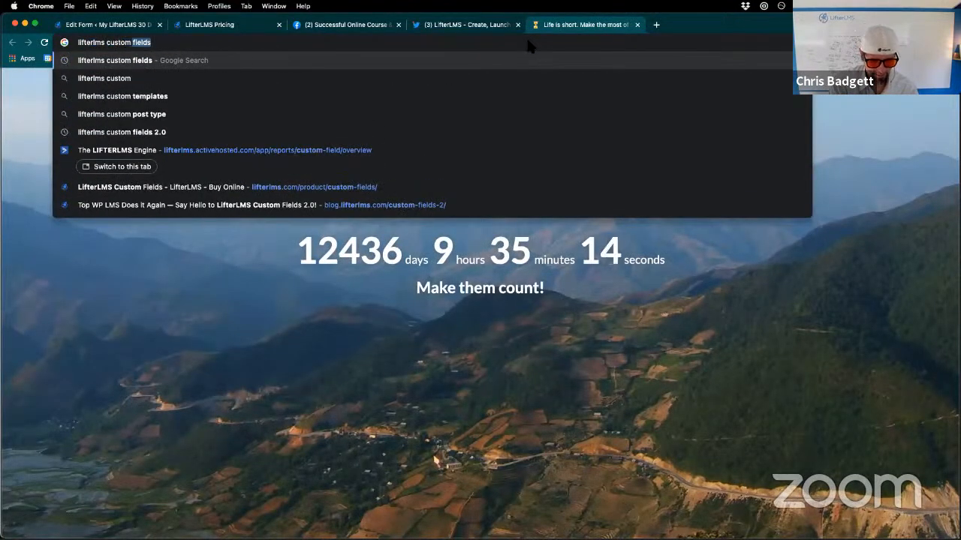
type("ocs")
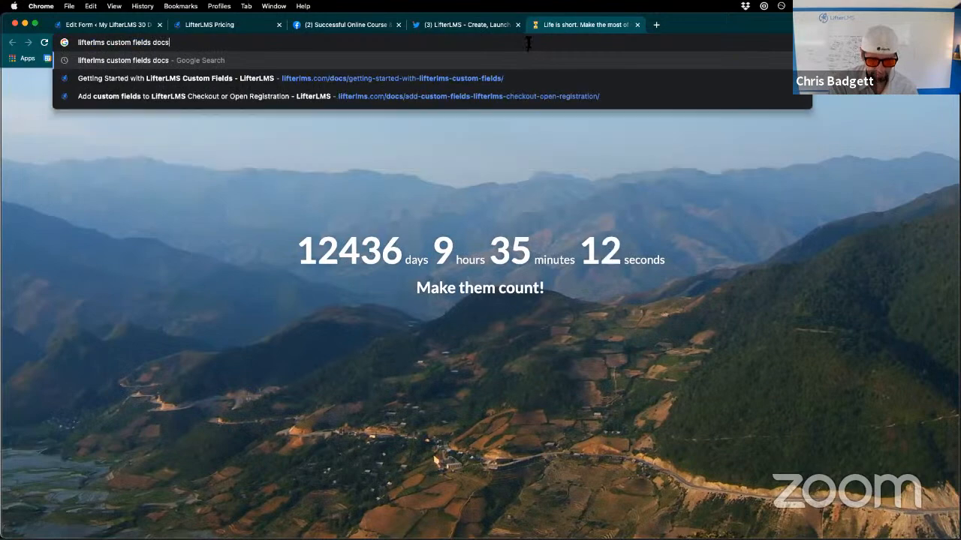
key("Return")
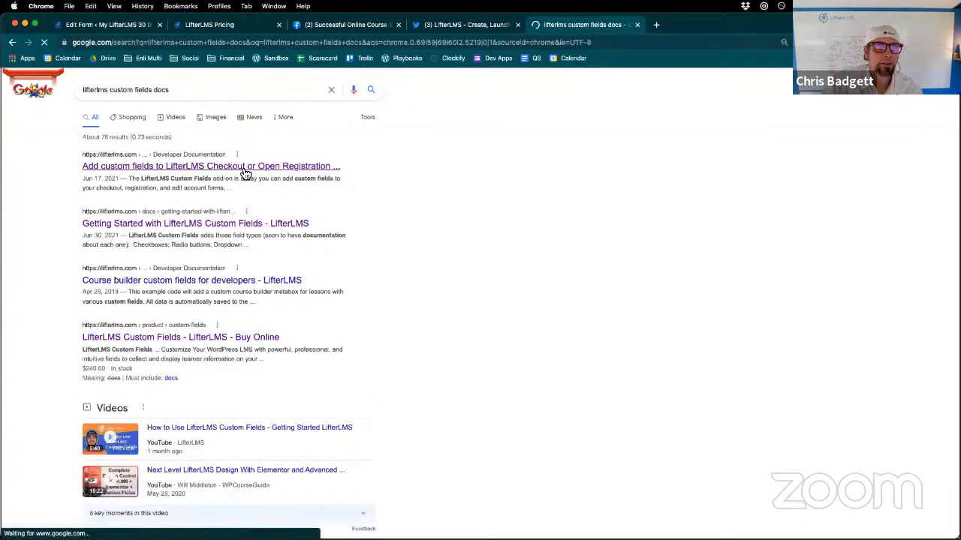
- Skim the article on adding custom fields to LifterLMS Checkout or Open Registration, and return to the search results
left_click(244, 170)
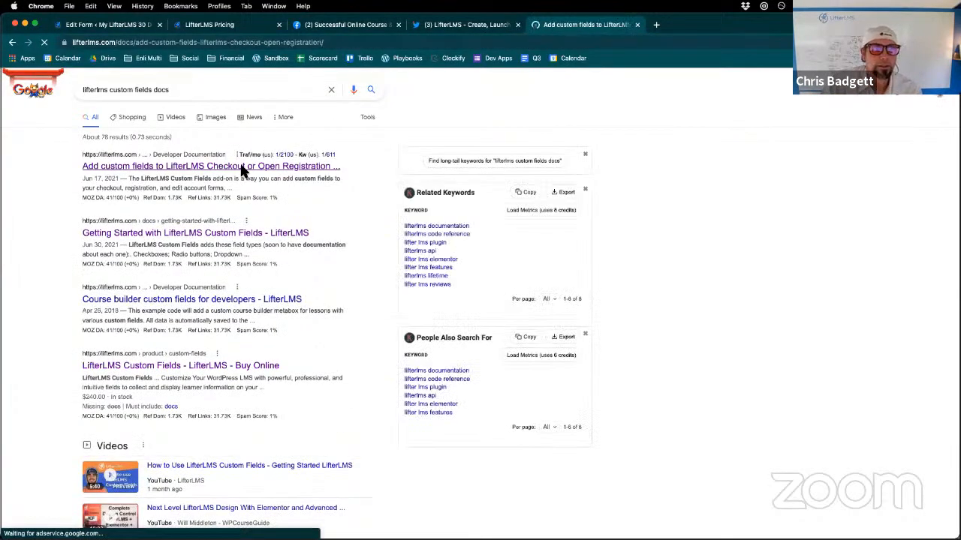
scroll(307, 320, "down", 10)
scroll(307, 330, "down", 4)
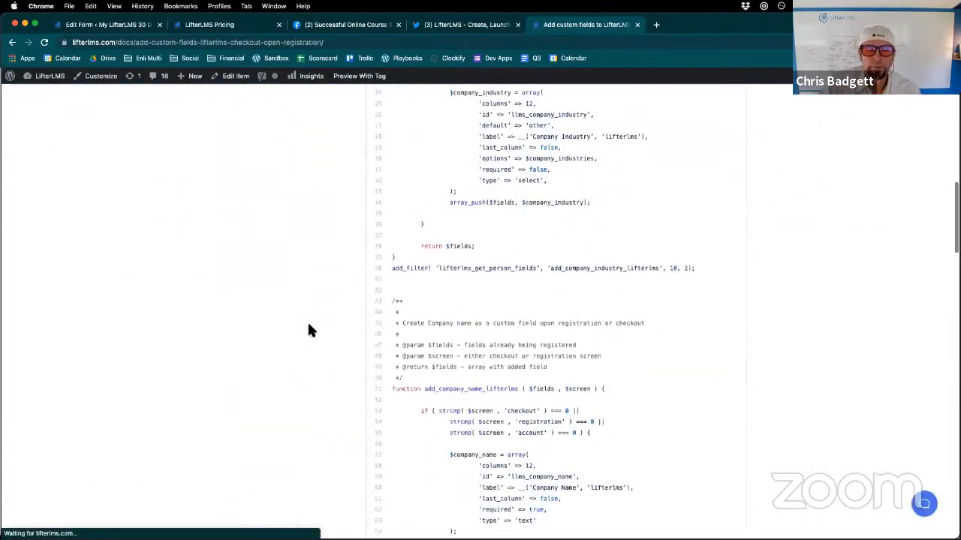
scroll(307, 331, "up", 20)
left_click(12, 43)
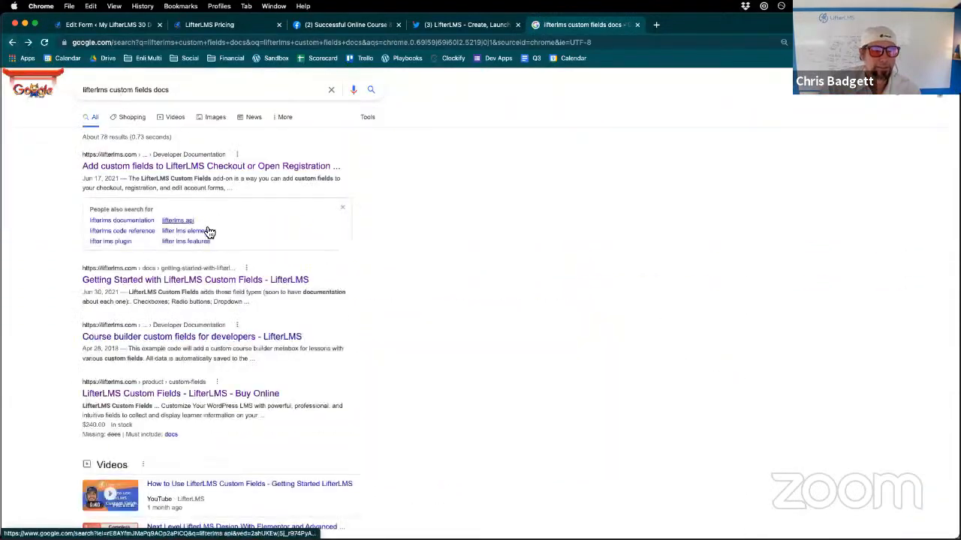
- Read through the Getting Started with LifterLMS Custom Fields documentation, including the available field types and custom checkout forms
left_click(180, 281)
scroll(423, 353, "down", 5)
scroll(421, 353, "down", 5)
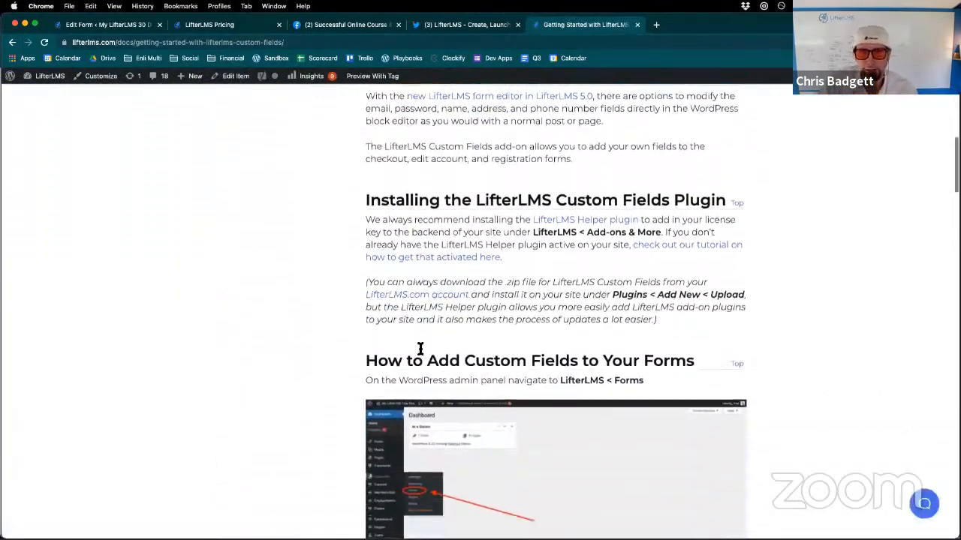
scroll(420, 352, "down", 10)
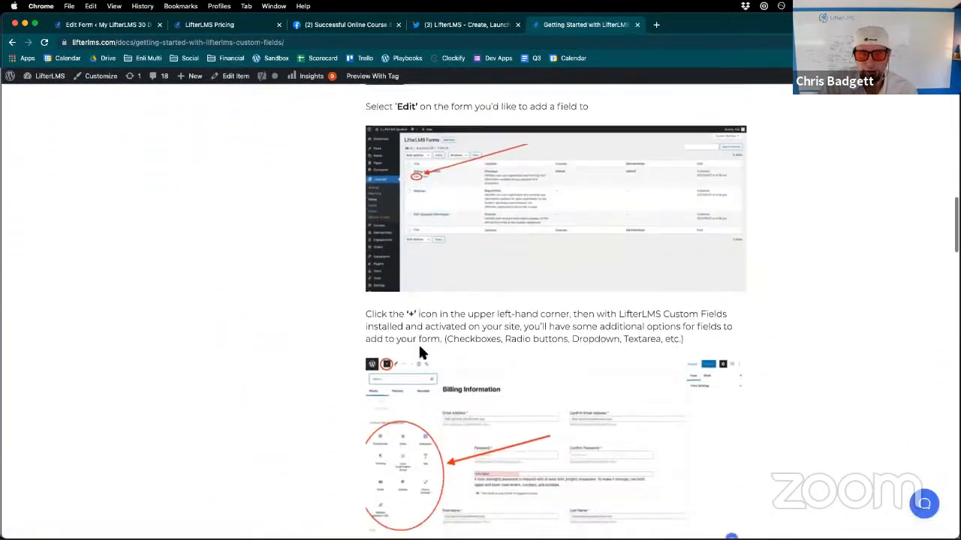
scroll(421, 349, "down", 5)
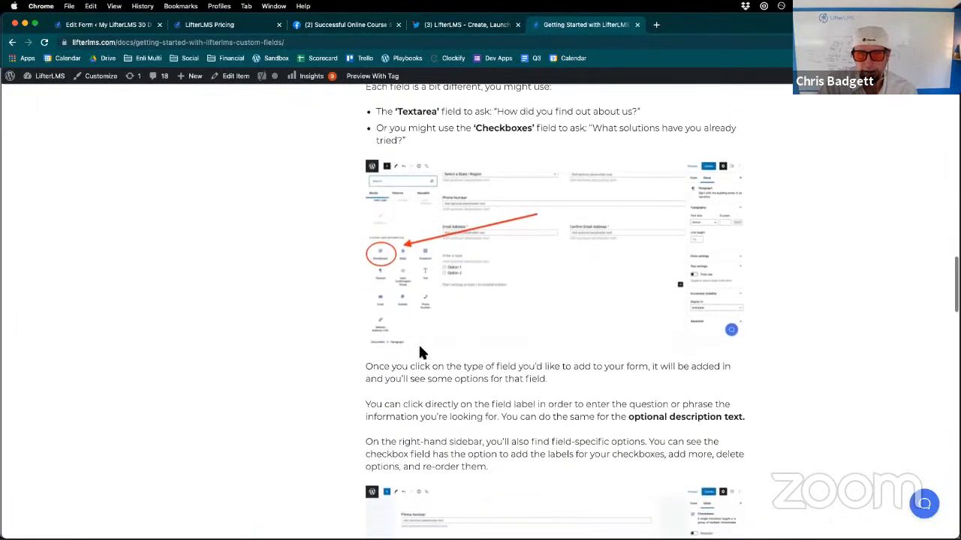
scroll(420, 351, "down", 12)
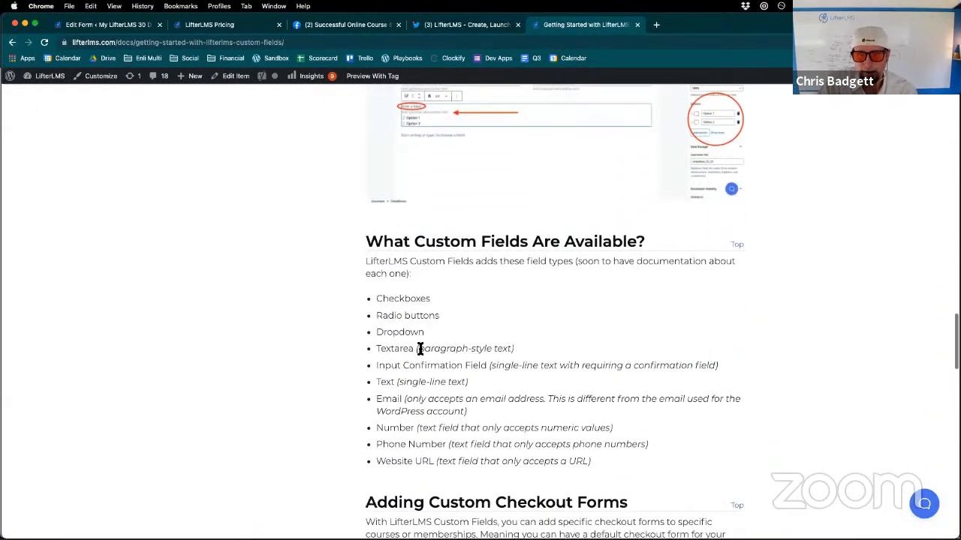
scroll(420, 349, "down", 9)
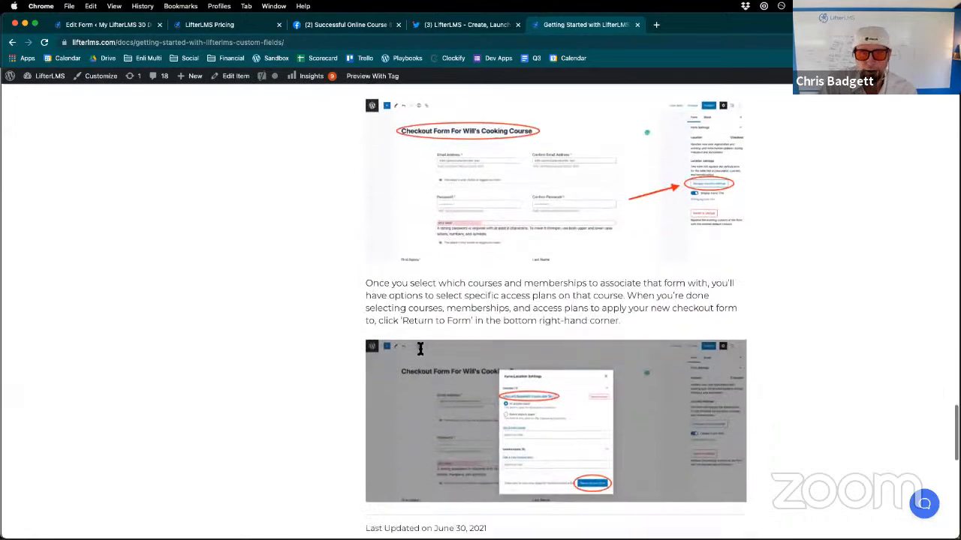
scroll(424, 355, "up", 10)
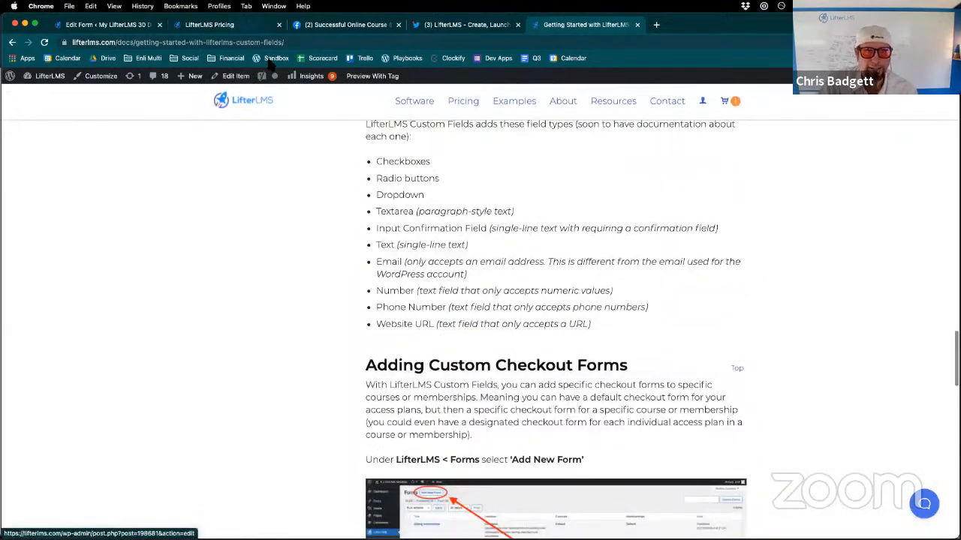
left_click(286, 44)
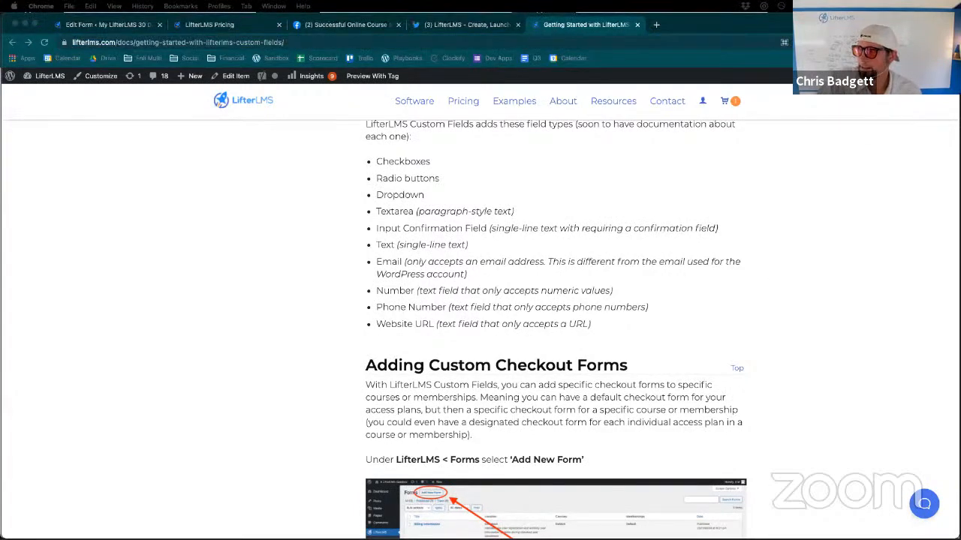
scroll(378, 244, "up", 3)
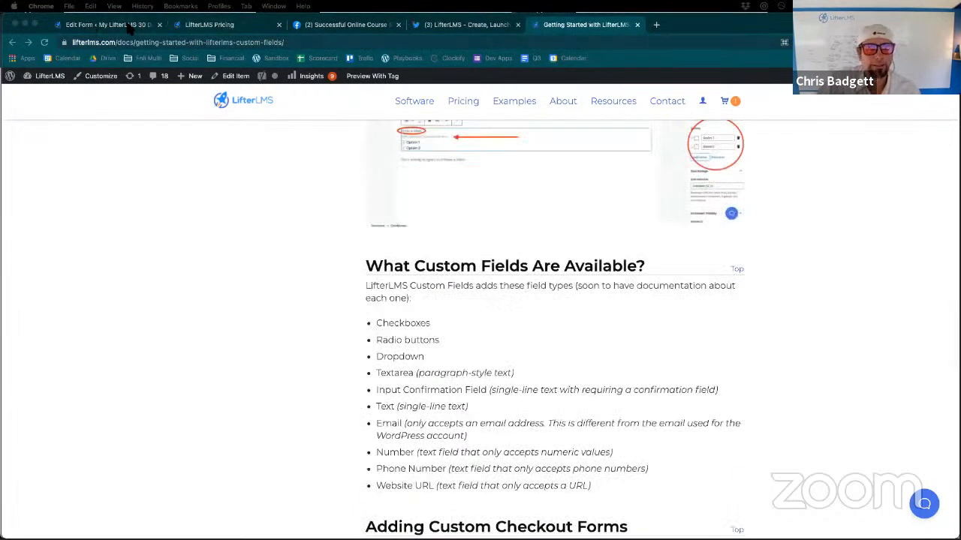
- Go back to the Edit Account Information form in the WordPress site and leave it for the LifterLMS Forms list
left_click(130, 28)
scroll(152, 74, "up", 7)
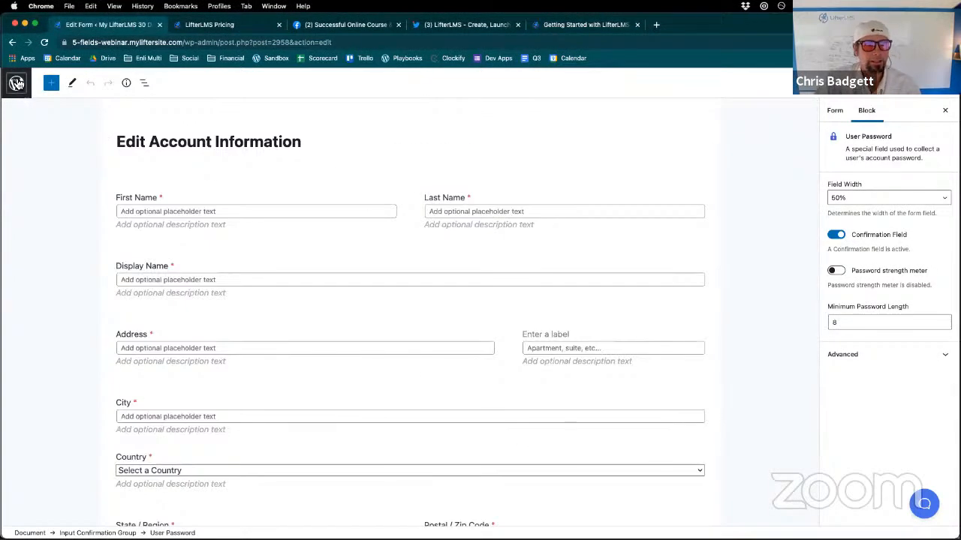
left_click(16, 84)
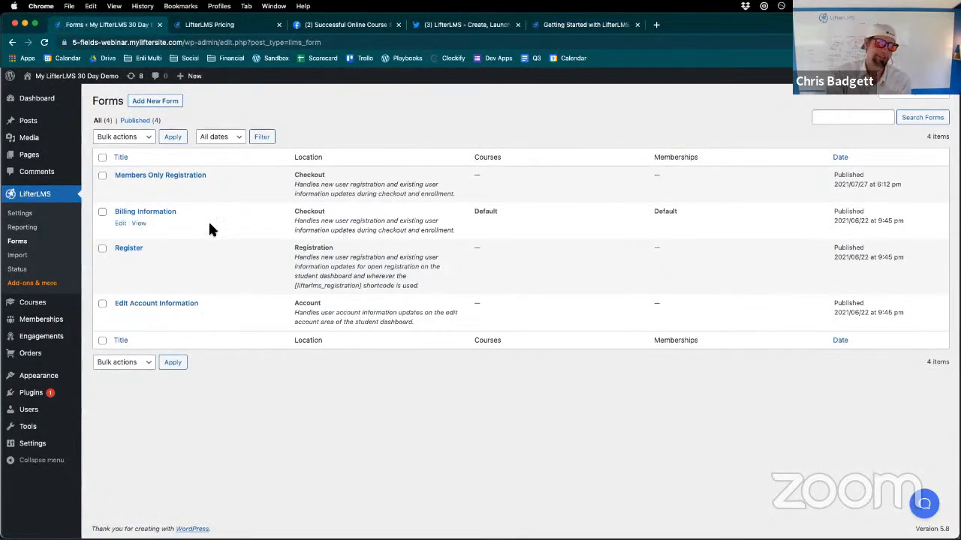
left_click(25, 244)
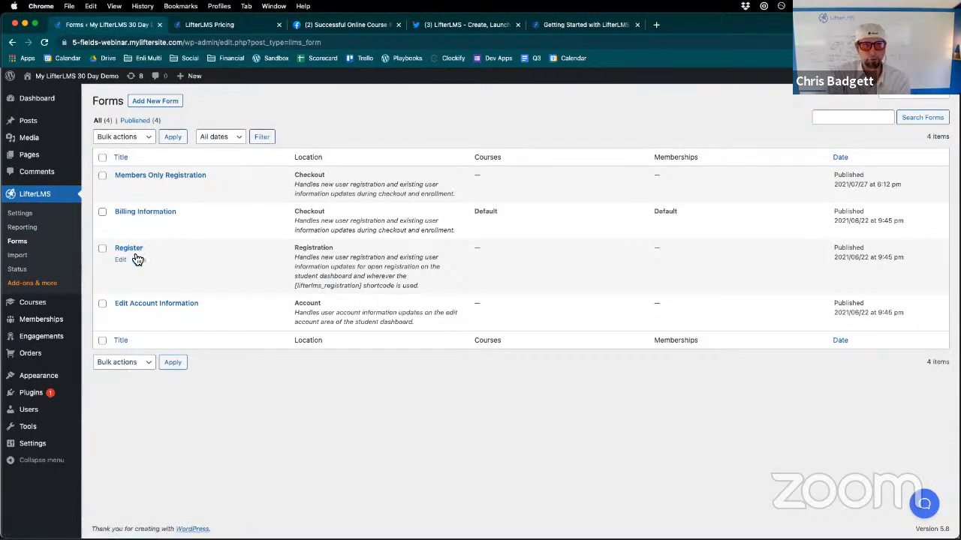
- Reopen the Edit Account Information form and review its fields, including the street address block settings
left_click(121, 315)
scroll(270, 349, "down", 2)
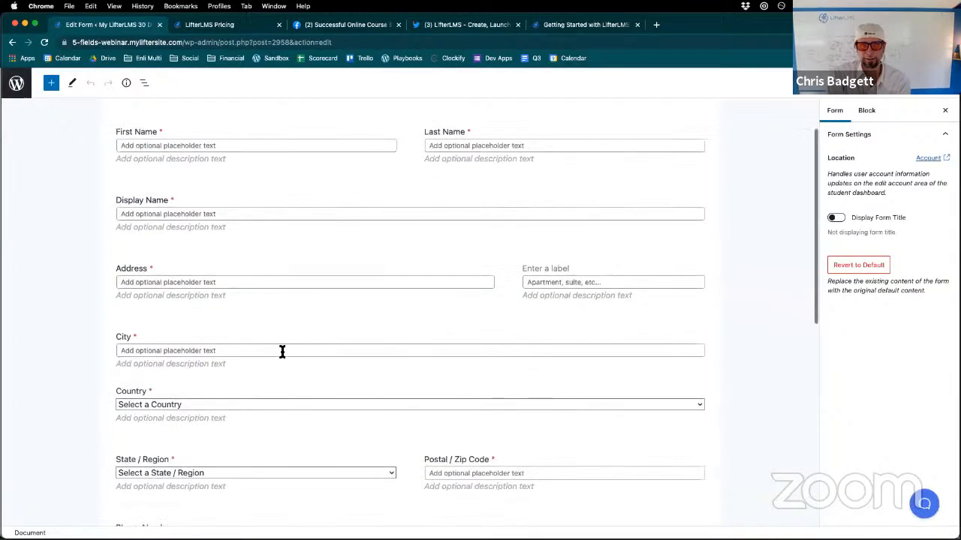
left_click(257, 256)
scroll(283, 238, "down", 7)
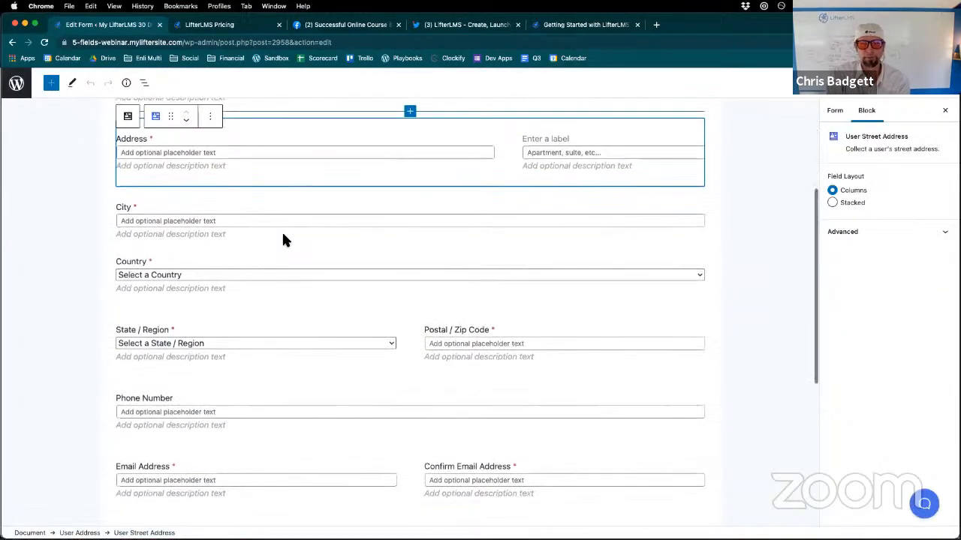
scroll(302, 322, "down", 3)
scroll(306, 323, "up", 12)
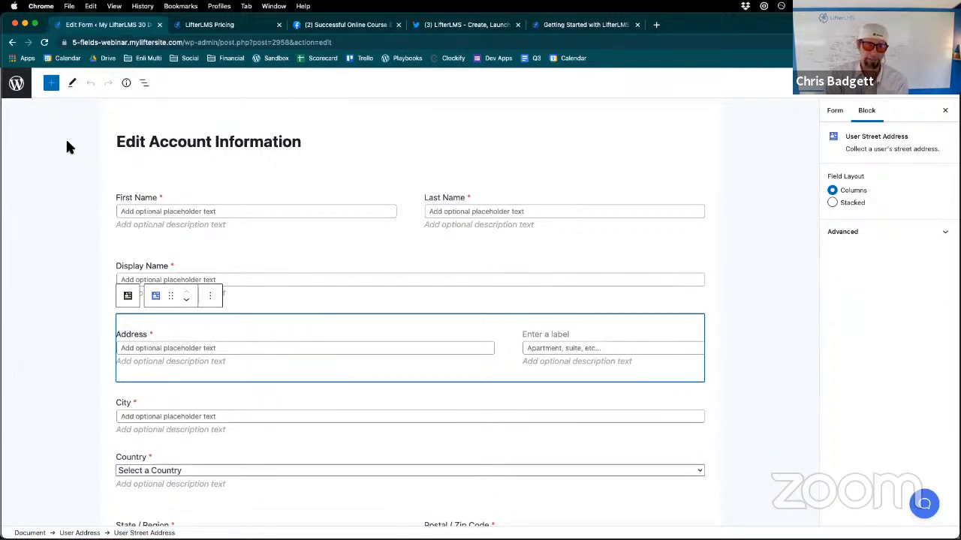
- Return to the Forms list, open the Billing Information form for editing and review its custom fields
left_click(12, 42)
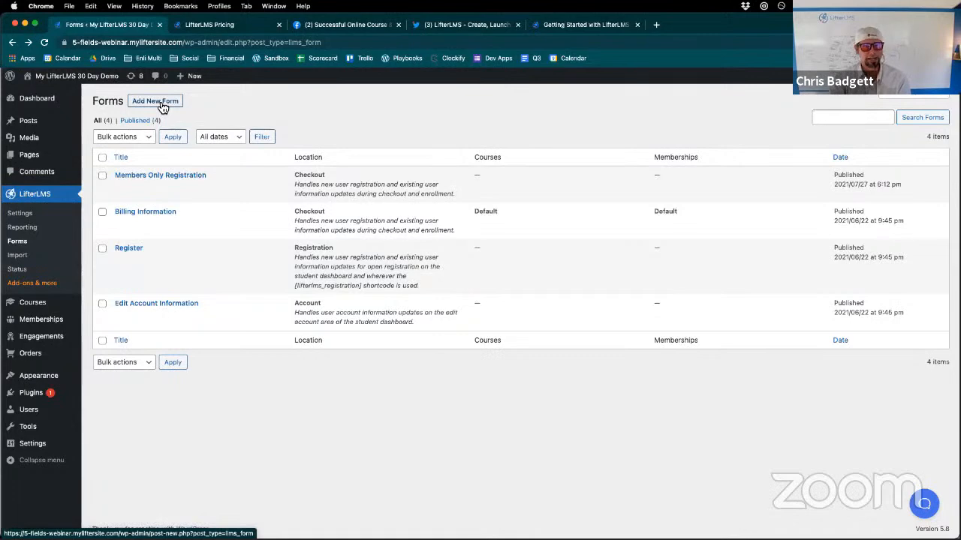
left_click(145, 213)
scroll(145, 216, "down", 5)
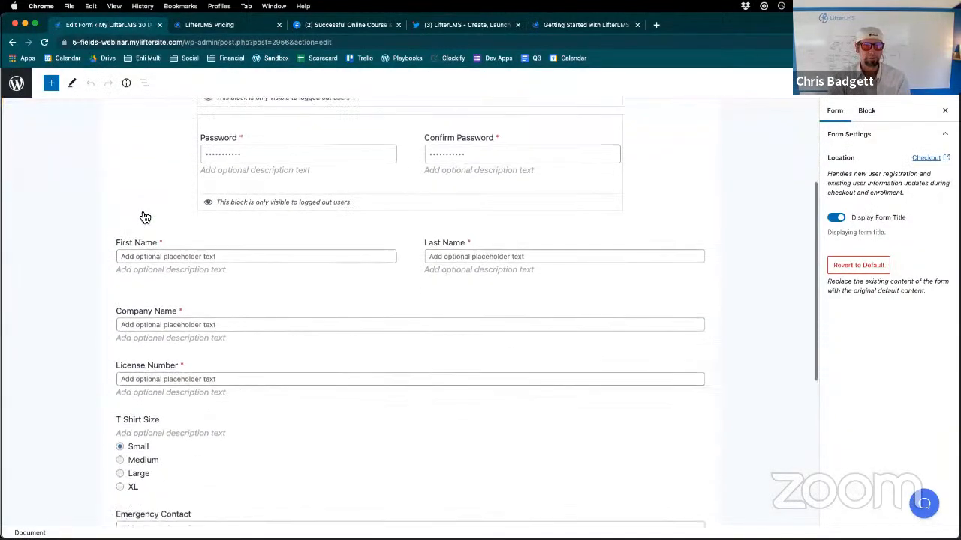
scroll(145, 216, "down", 2)
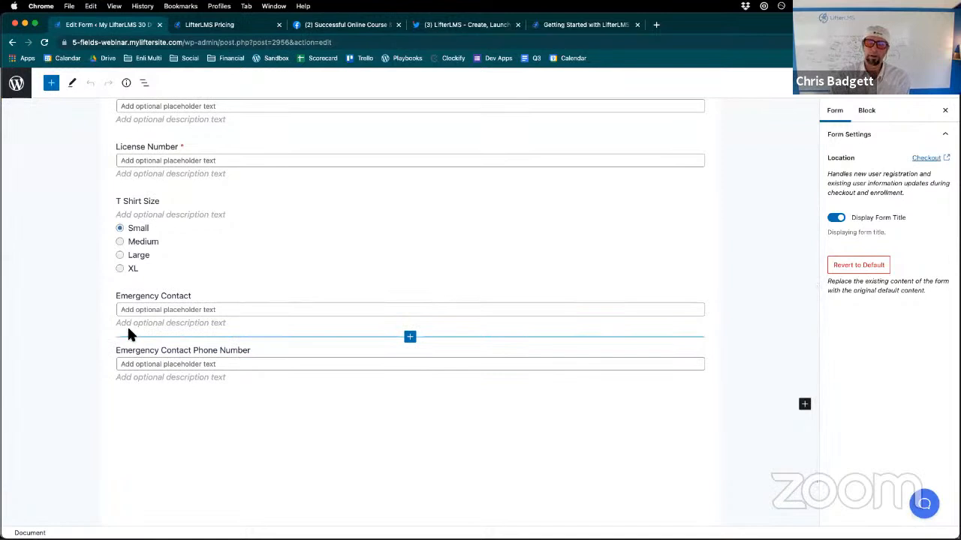
- Browse the User Information and Custom User Information blocks in the block library, and look over the Billing Information form's fields
left_click(50, 86)
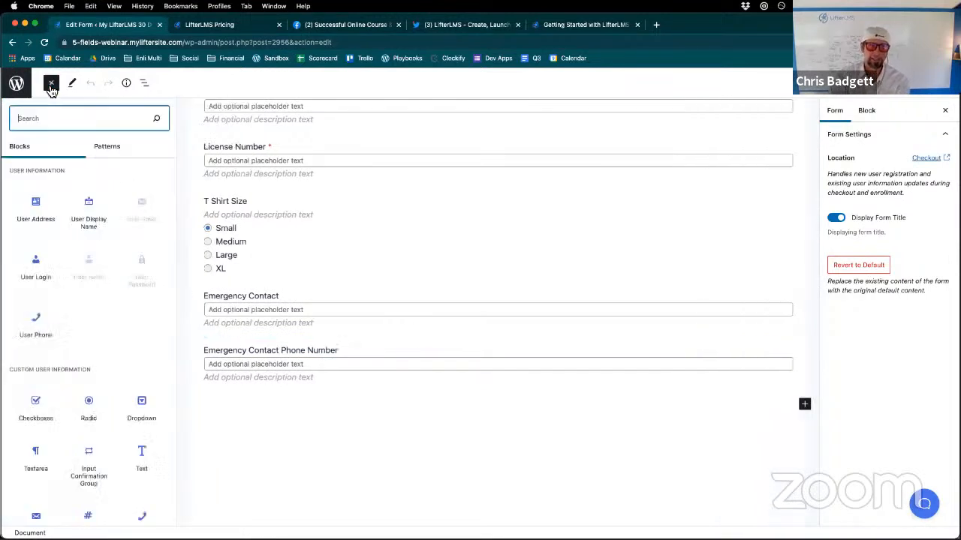
scroll(72, 328, "down", 1)
scroll(71, 328, "up", 1)
scroll(72, 328, "down", 1)
scroll(72, 324, "down", 5)
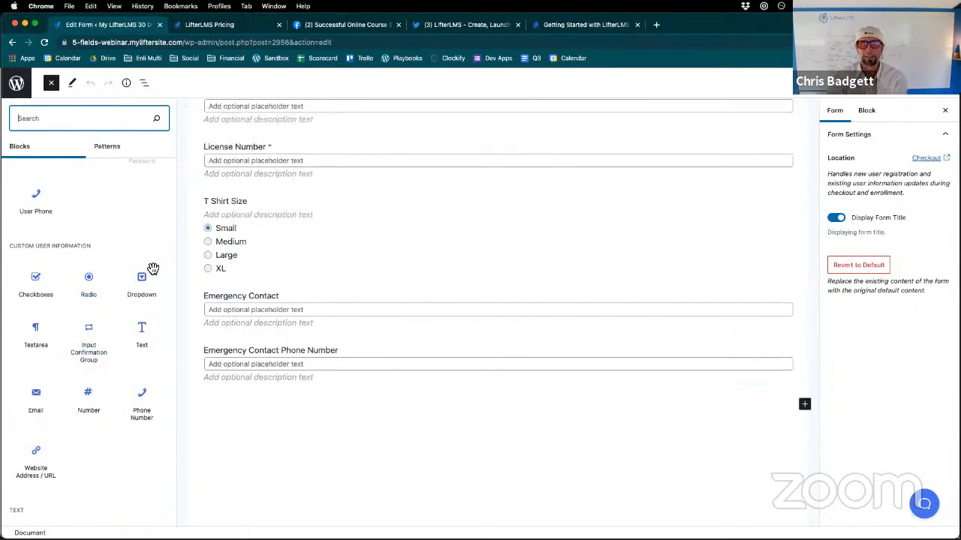
scroll(146, 280, "up", 3)
scroll(480, 282, "up", 1)
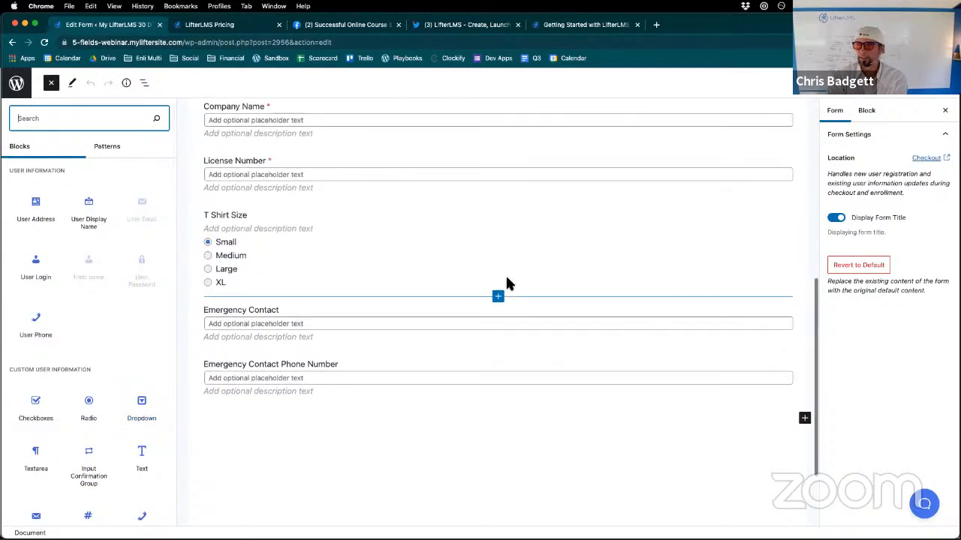
scroll(507, 283, "up", 2)
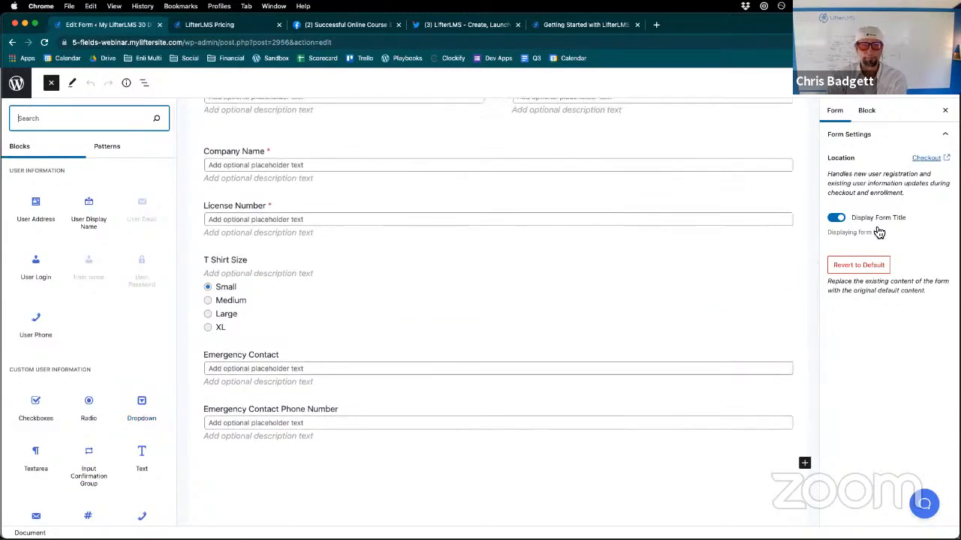
scroll(575, 208, "up", 10)
scroll(484, 201, "down", 3)
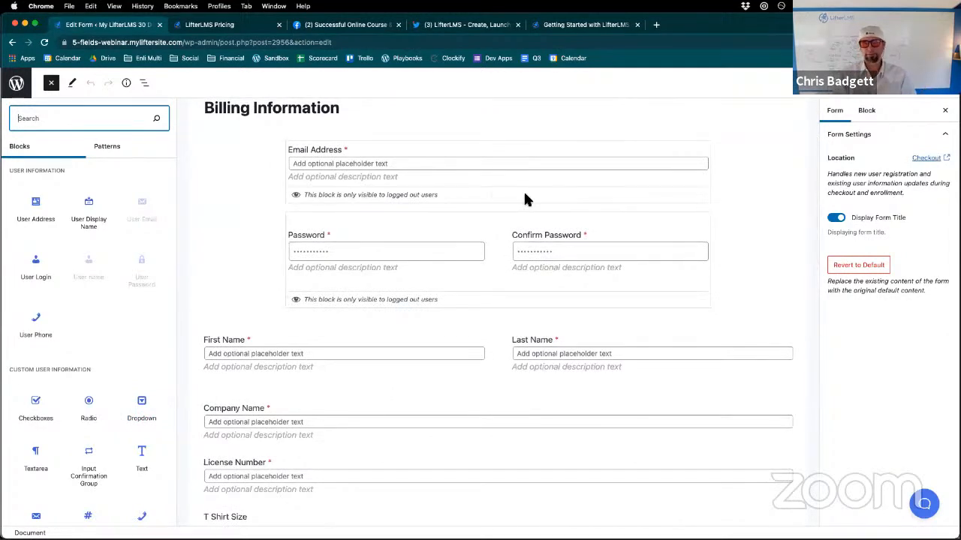
- Open the lifterlms.com home page in a new browser tab
left_click(656, 27)
type("lifterlms.com")
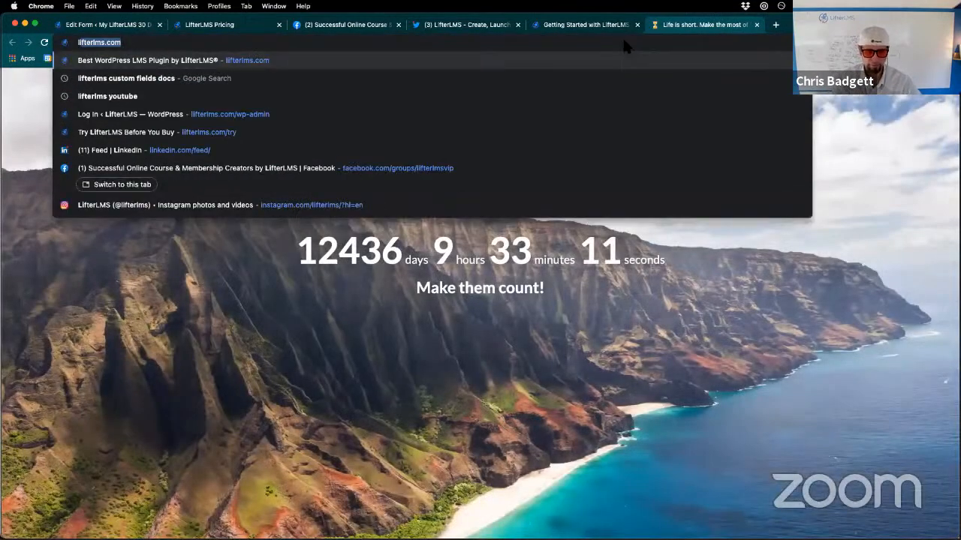
key("Return")
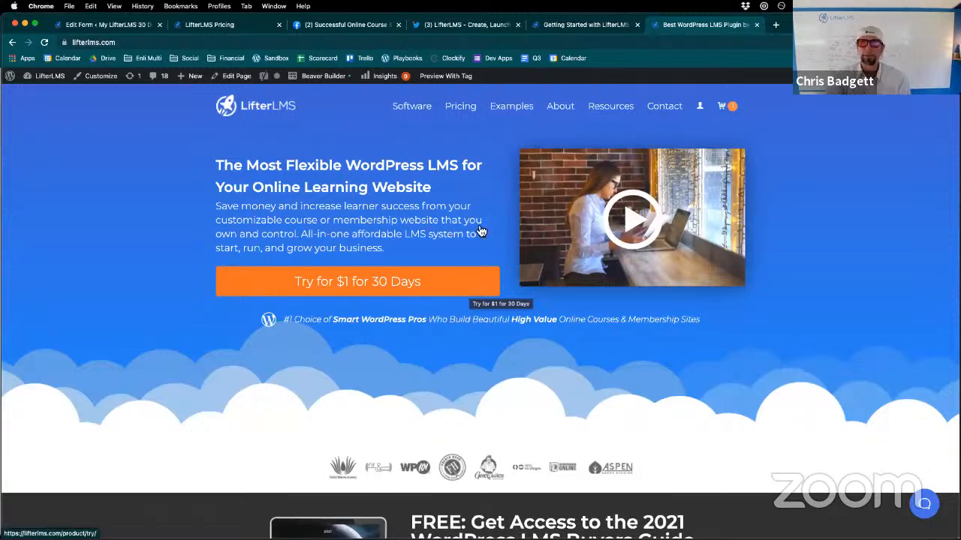
- Return to the demo site's admin, exit the form editor and open the installed plugins list
left_click(587, 25)
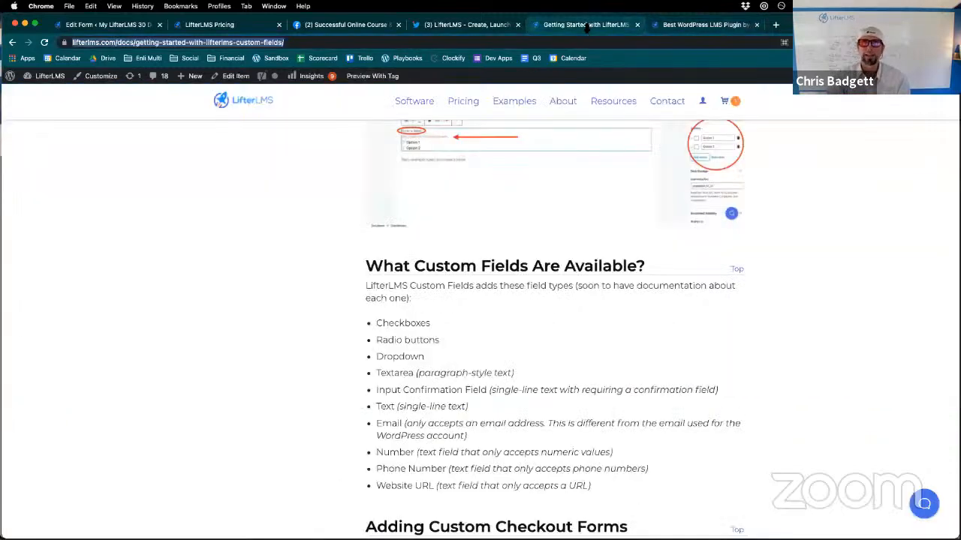
left_click(114, 29)
left_click(17, 82)
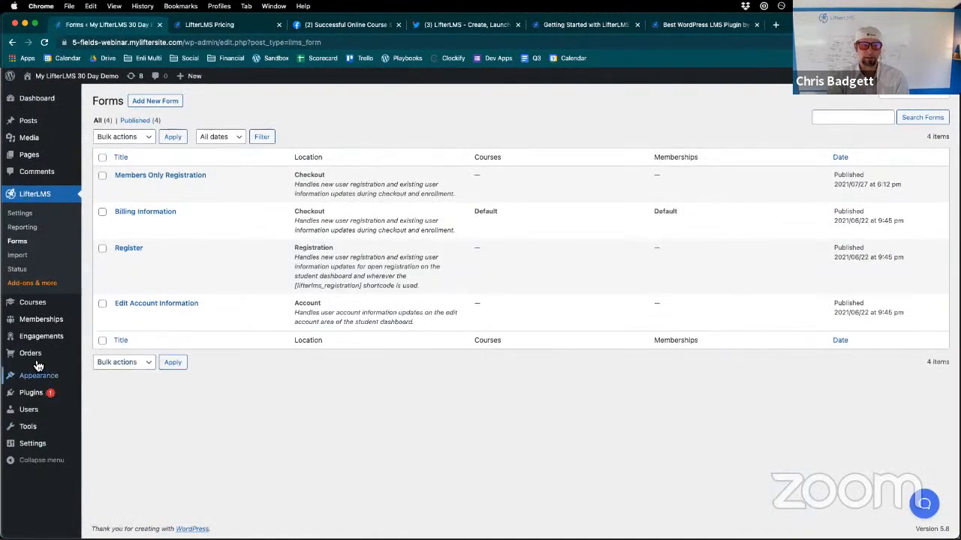
mouse_move(51, 326)
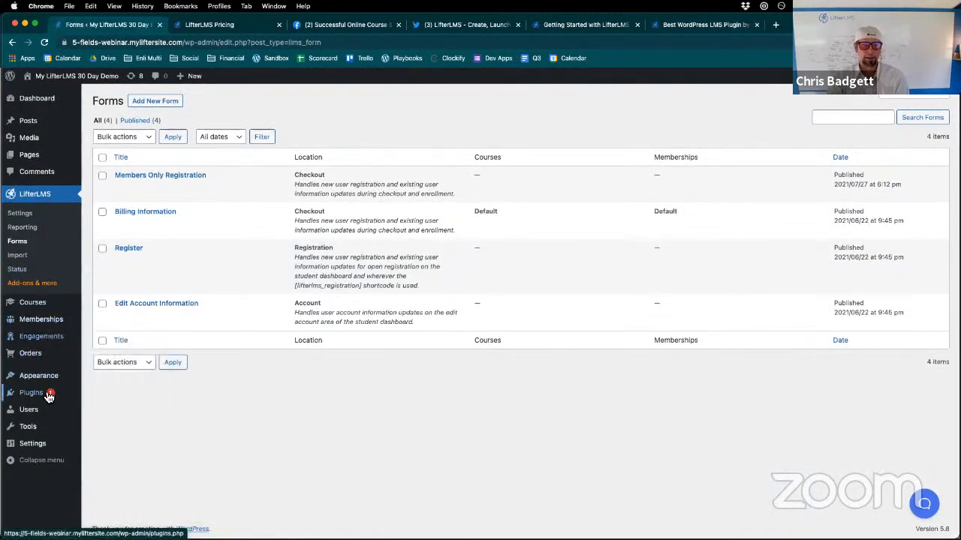
mouse_move(43, 399)
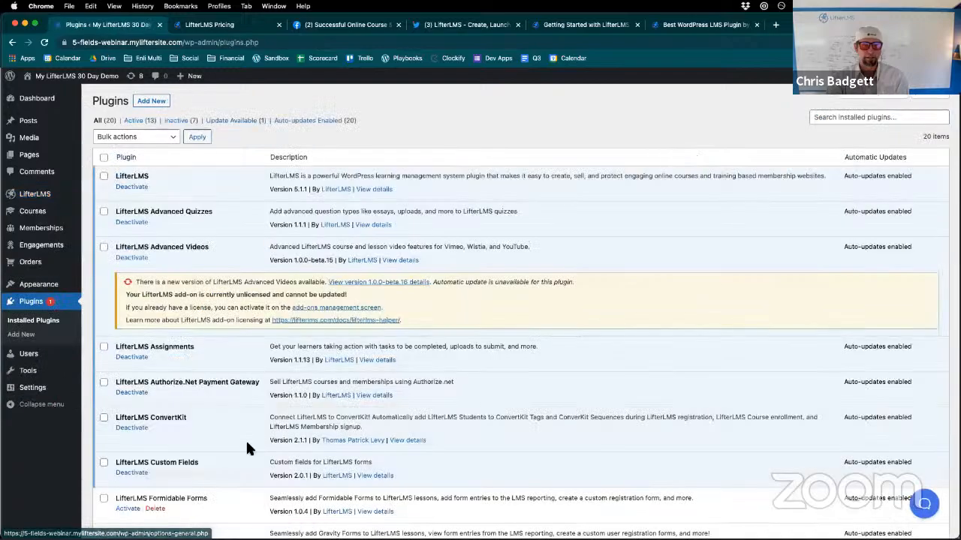
- Examine the installed LifterLMS add-ons in the plugins list, including Custom Fields and the Formidable, Gravity and Ninja Forms integrations
scroll(248, 448, "down", 2)
scroll(241, 440, "down", 5)
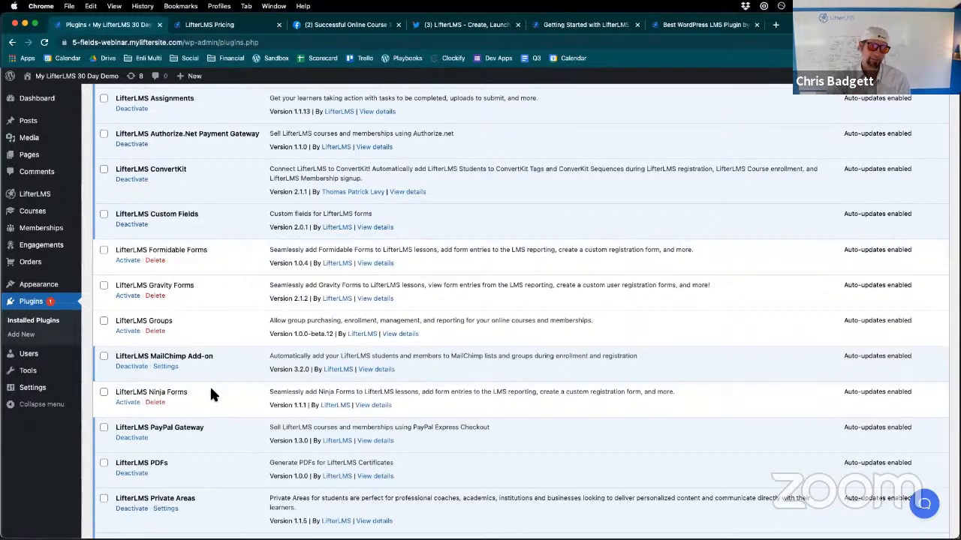
scroll(210, 390, "down", 3)
scroll(211, 395, "down", 4)
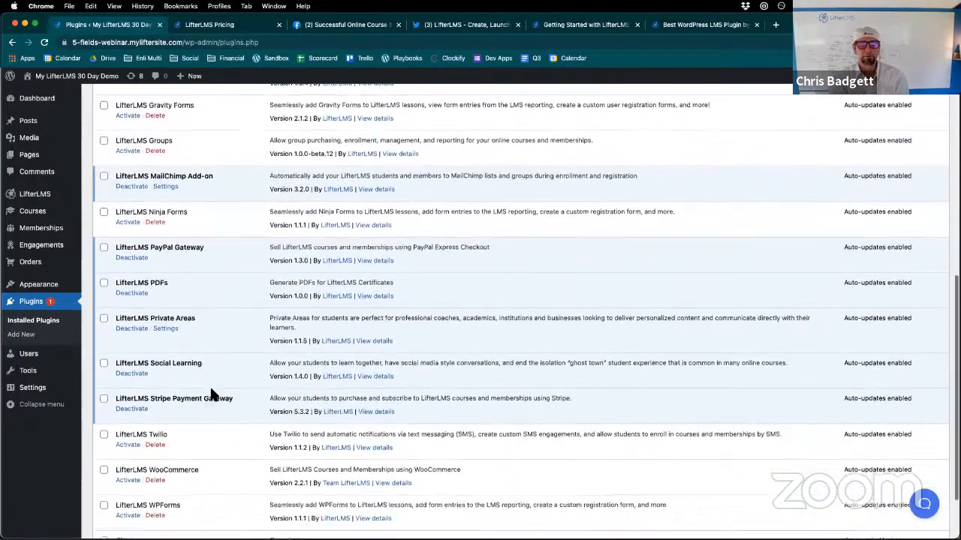
scroll(214, 293, "up", 10)
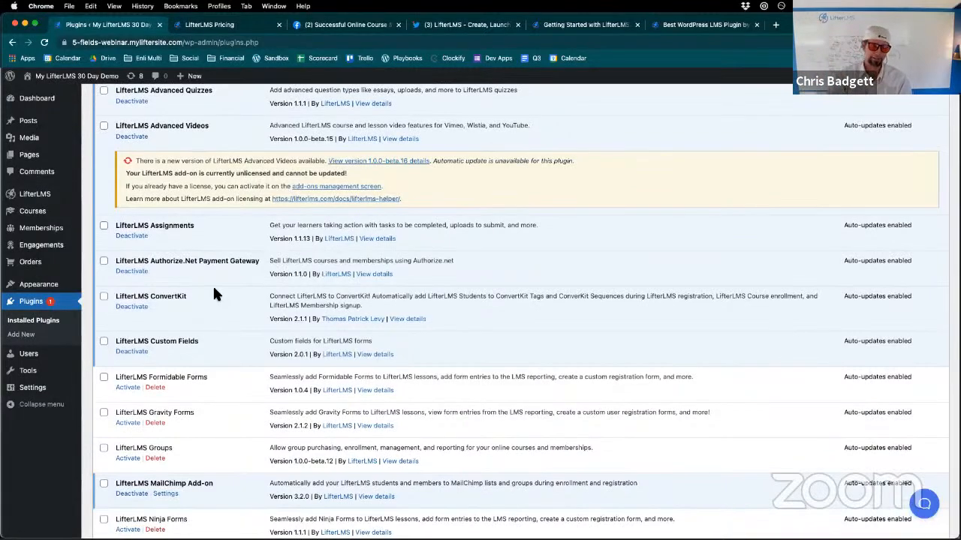
scroll(214, 294, "down", 1)
scroll(214, 291, "down", 2)
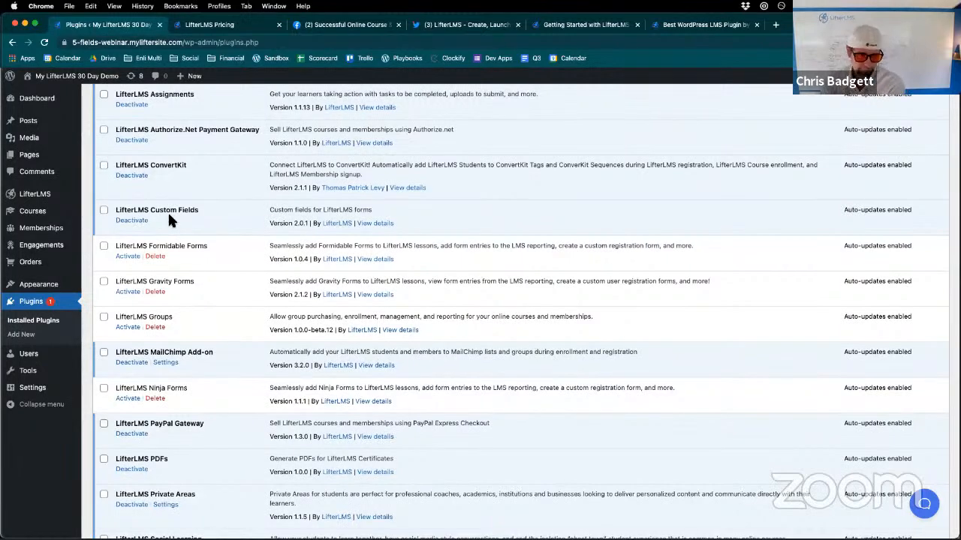
scroll(168, 211, "down", 2)
scroll(168, 211, "up", 2)
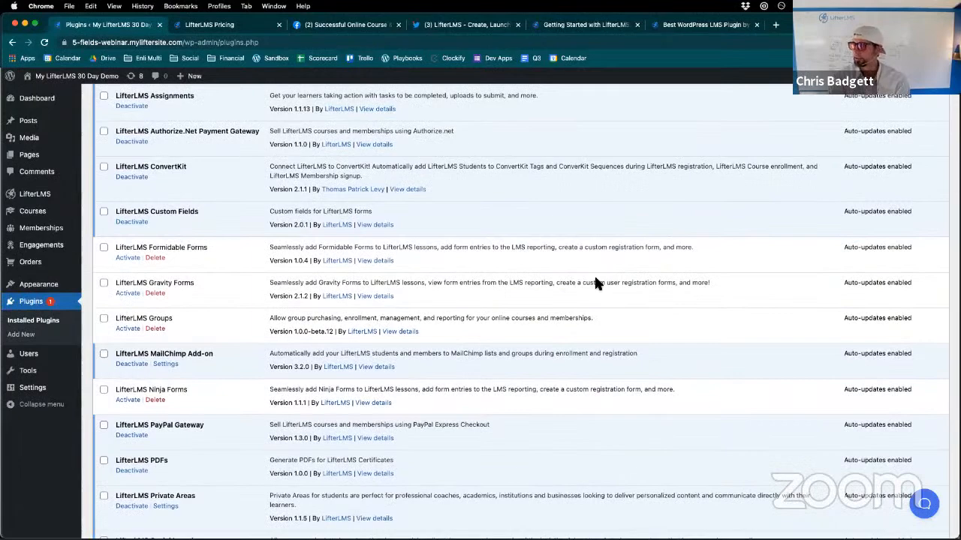
scroll(531, 330, "up", 5)
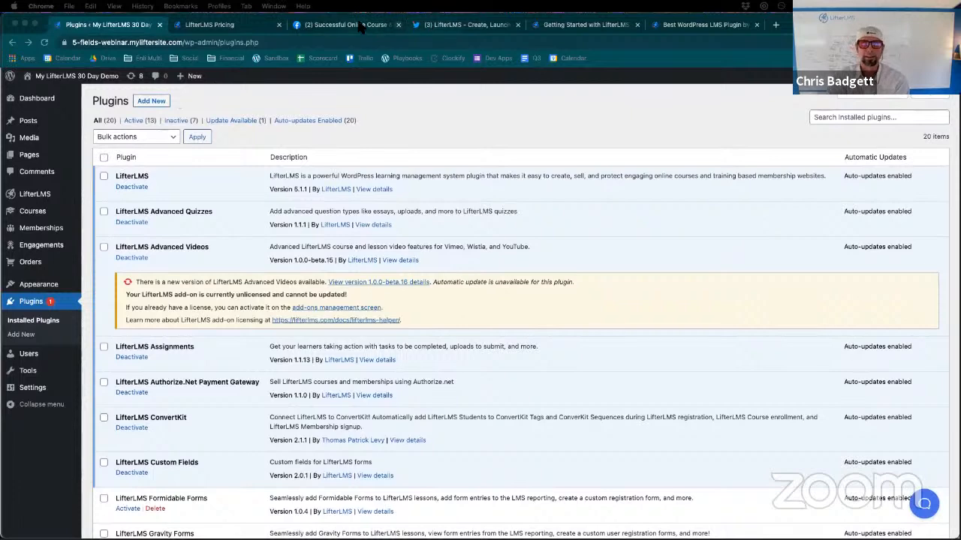
- Switch to the open lifterlms.com home page and look over its introductory section
left_click(674, 28)
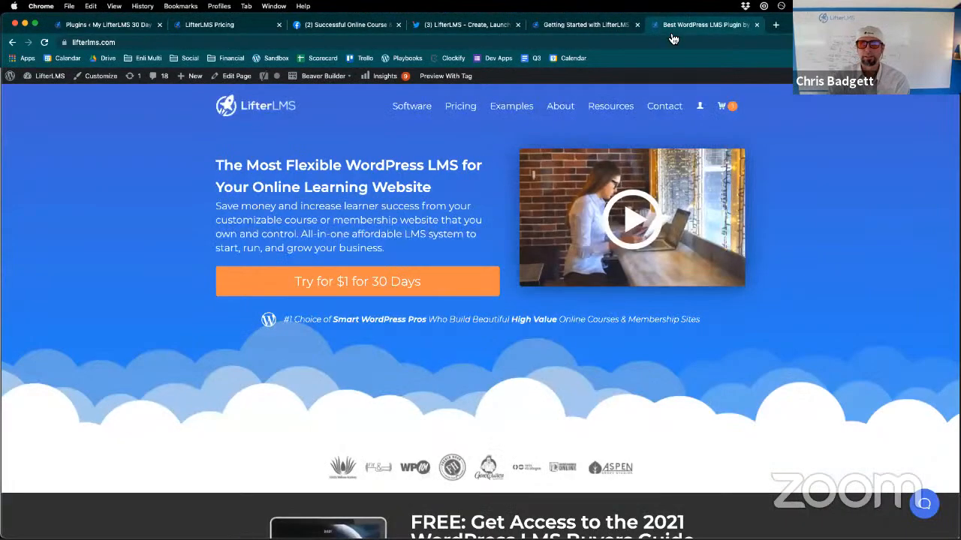
scroll(653, 150, "down", 2)
scroll(653, 188, "up", 2)
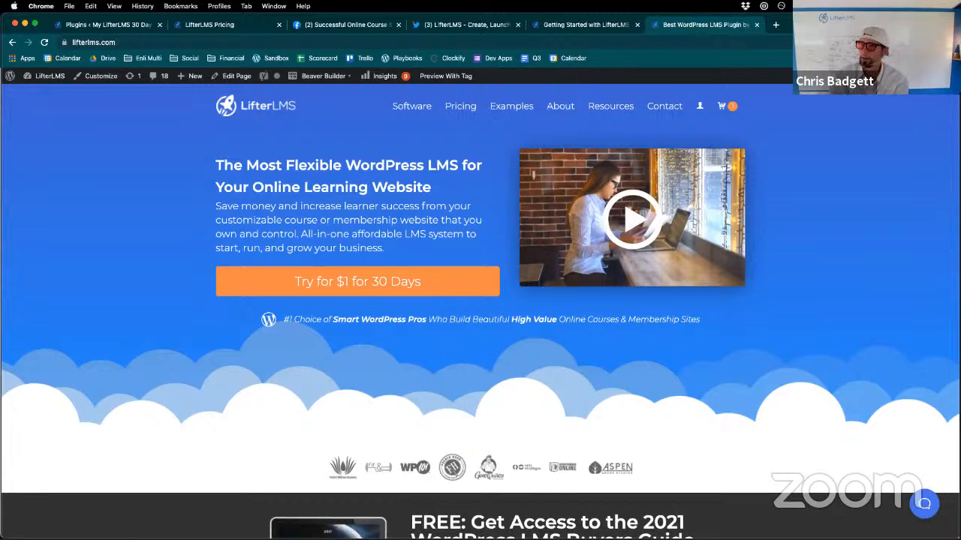
scroll(632, 236, "down", 3)
scroll(636, 248, "up", 3)
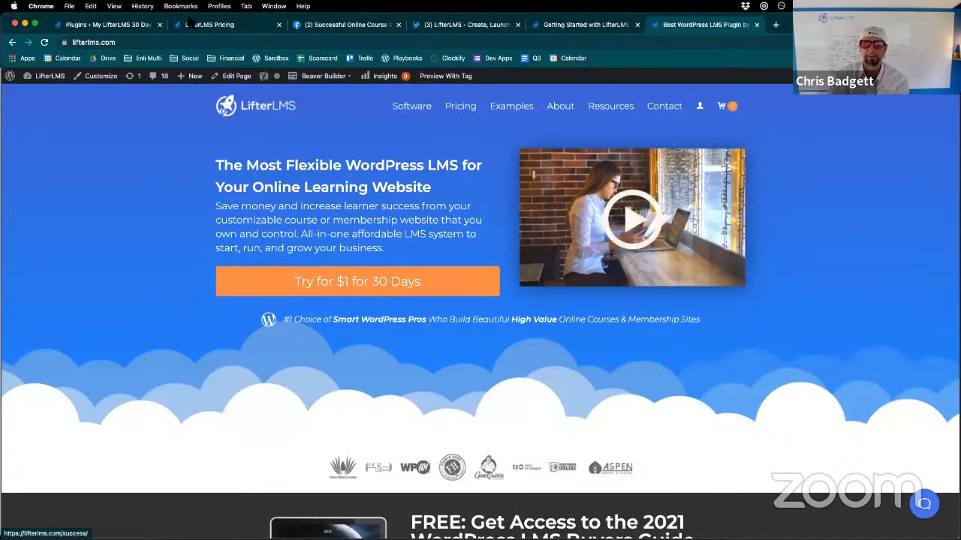
- Go back to the demo site's plugins list and look through the LifterLMS add-ons down to WPForms
left_click(133, 25)
scroll(318, 249, "down", 9)
scroll(317, 248, "up", 9)
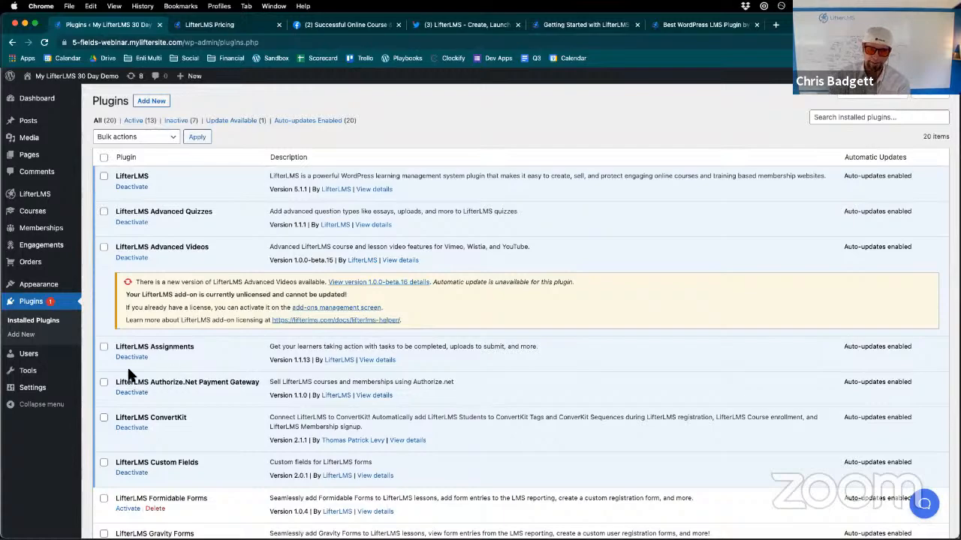
scroll(545, 416, "down", 5)
scroll(547, 417, "down", 9)
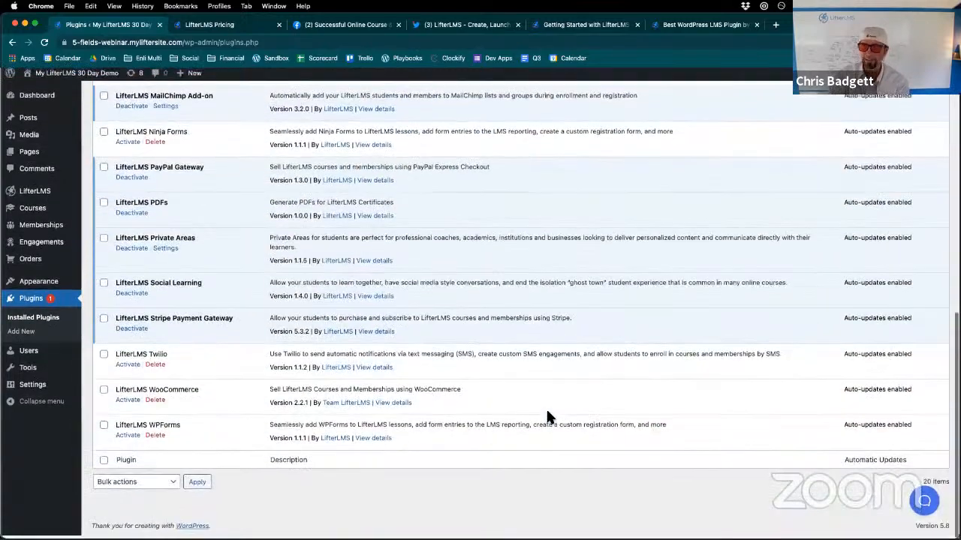
scroll(547, 417, "up", 14)
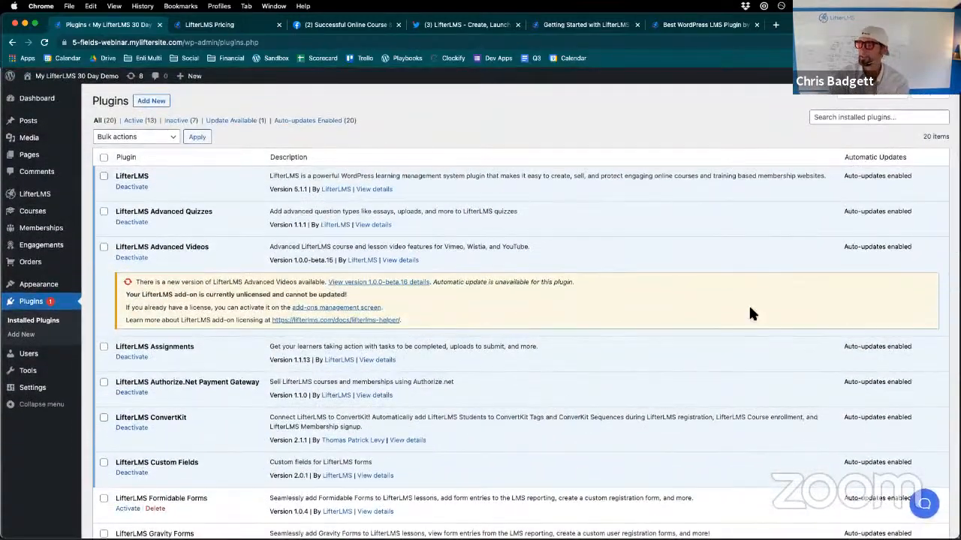
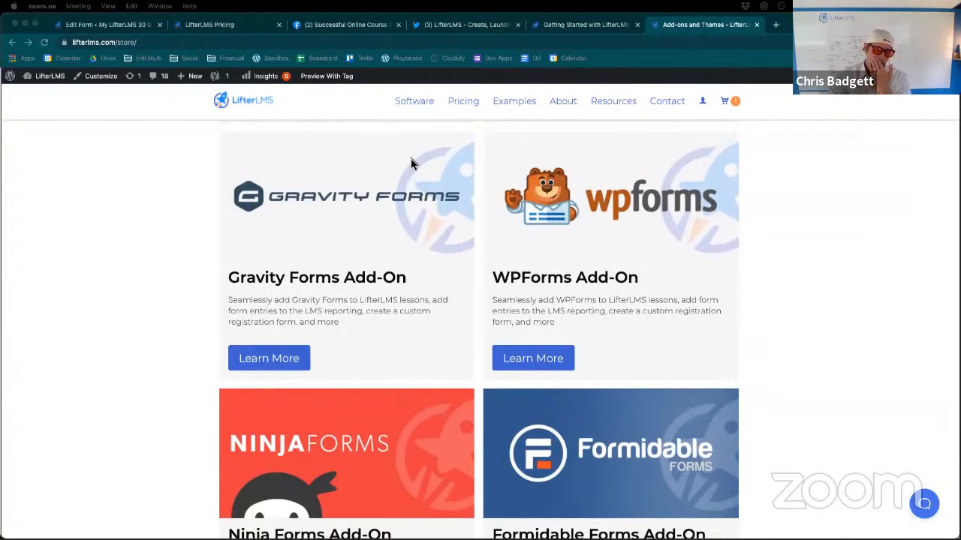
- Look over the Gravity Forms, WPForms, Ninja Forms and Formidable Forms add-ons in the LifterLMS store
scroll(439, 196, "down", 1)
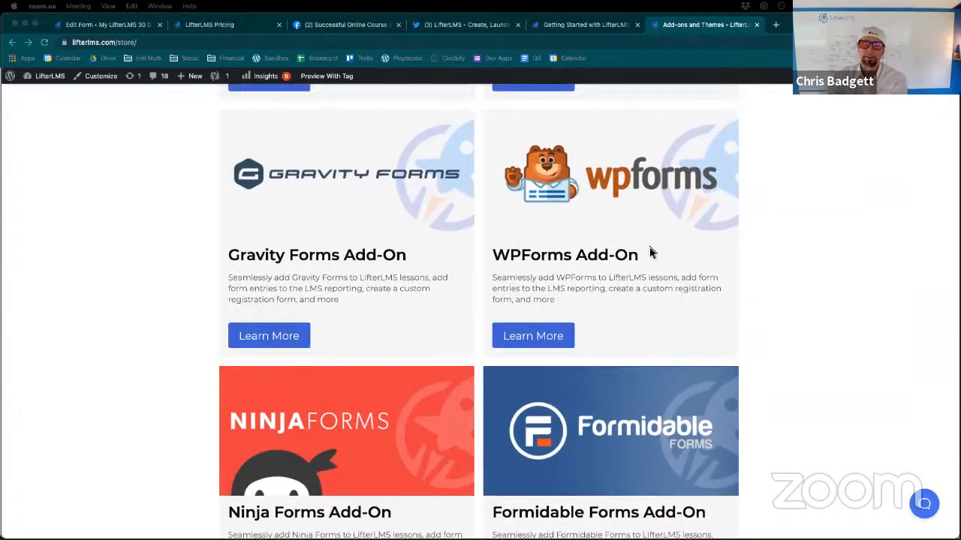
scroll(649, 260, "down", 1)
scroll(650, 261, "up", 1)
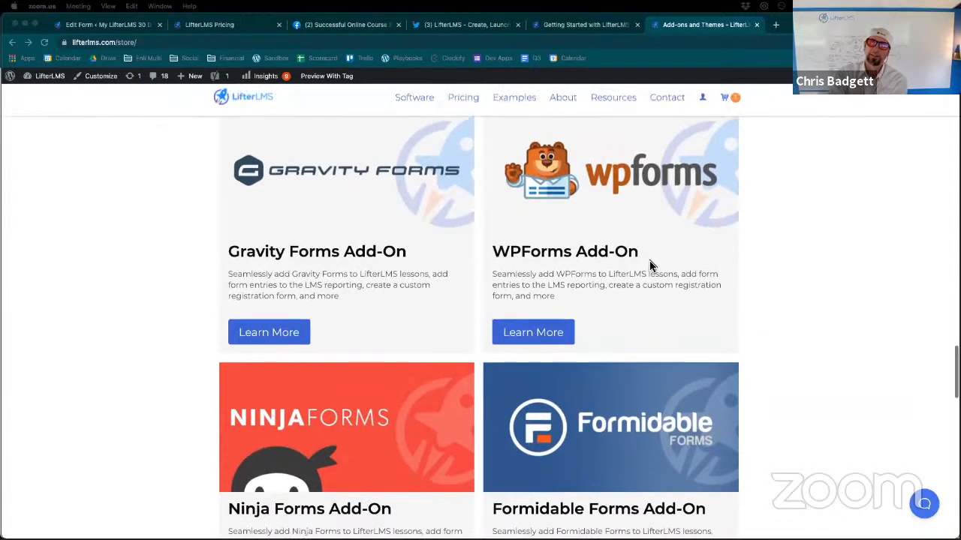
scroll(649, 260, "up", 1)
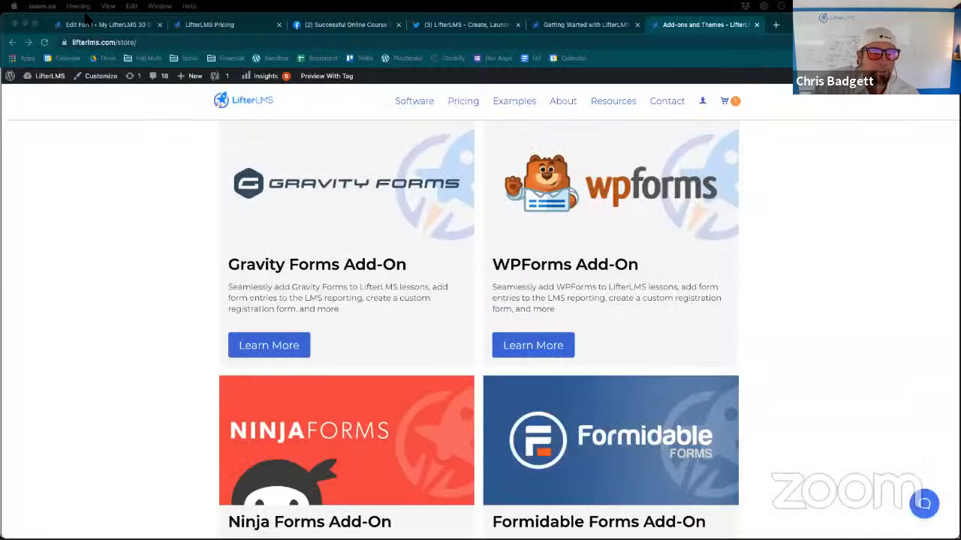
- Return to the demo site's form editor, go back to the forms list, open the Billing Information form and dismiss its backup notice
left_click(91, 24)
scroll(471, 222, "up", 5)
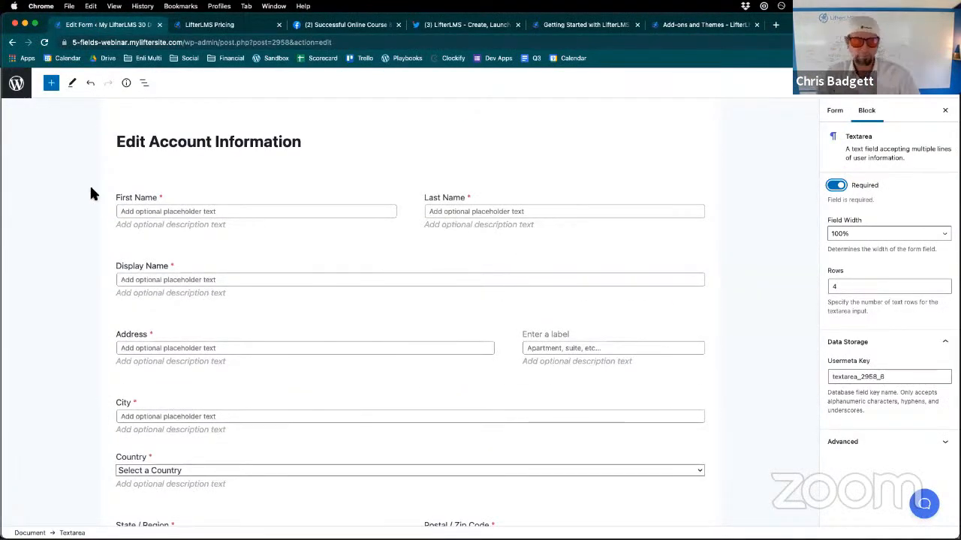
left_click(16, 83)
left_click(509, 205)
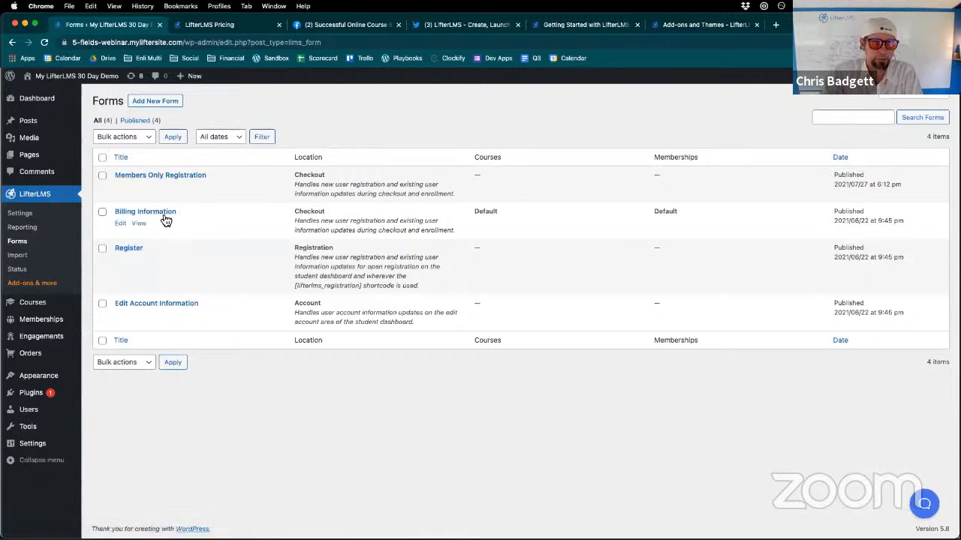
left_click(124, 225)
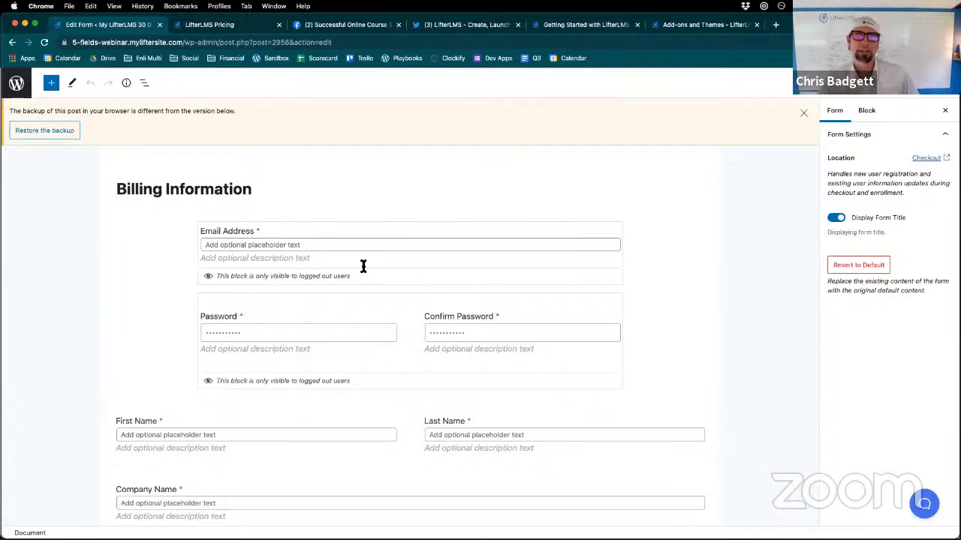
left_click(803, 114)
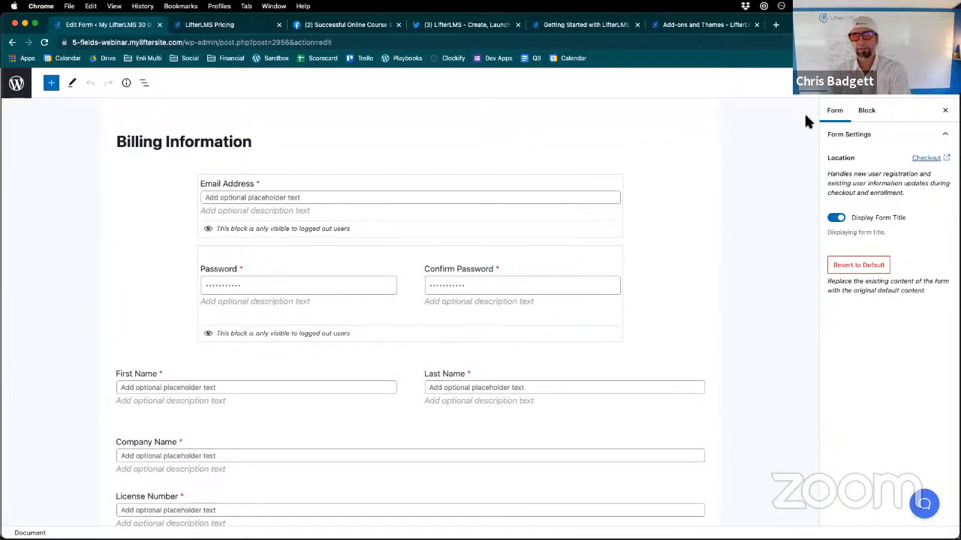
- Show the list view of the blocks in the Billing Information form
left_click(144, 84)
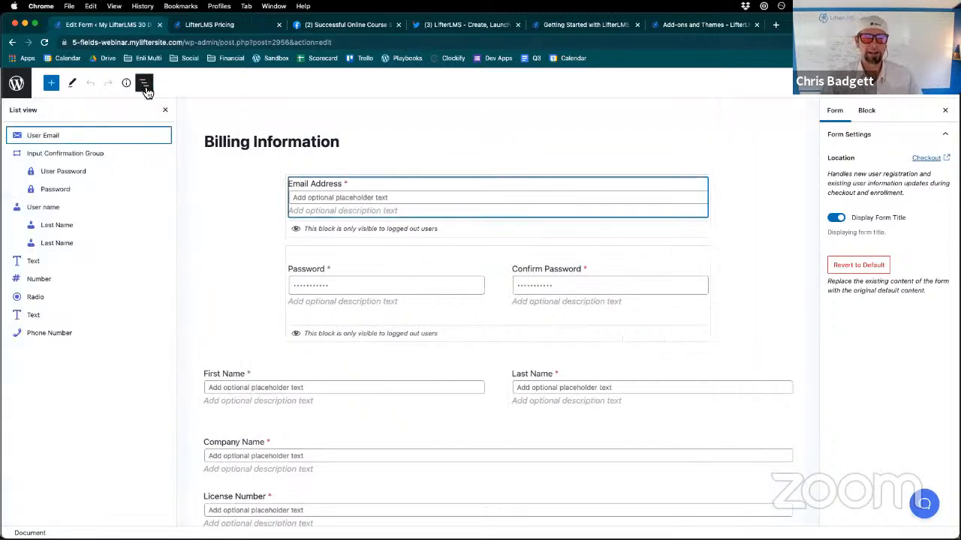
left_click(145, 84)
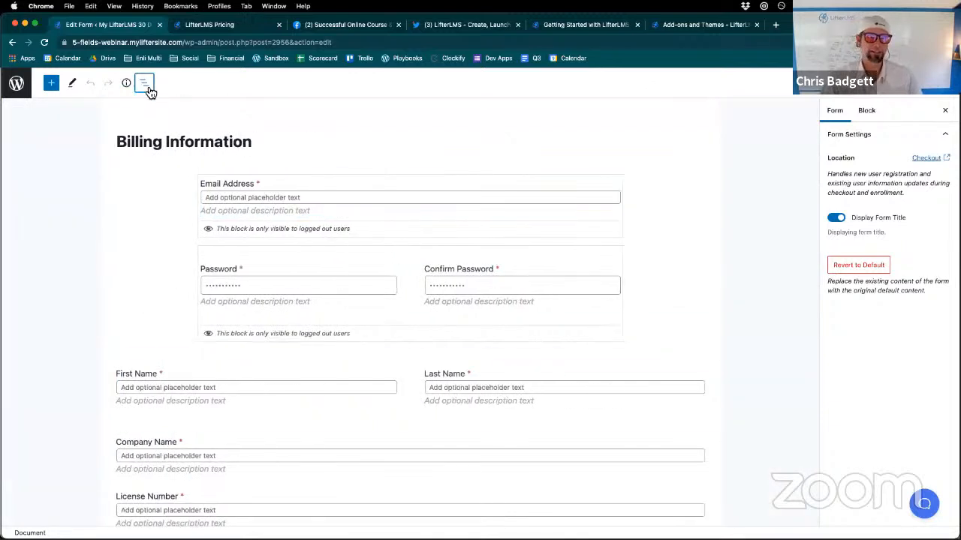
left_click(145, 84)
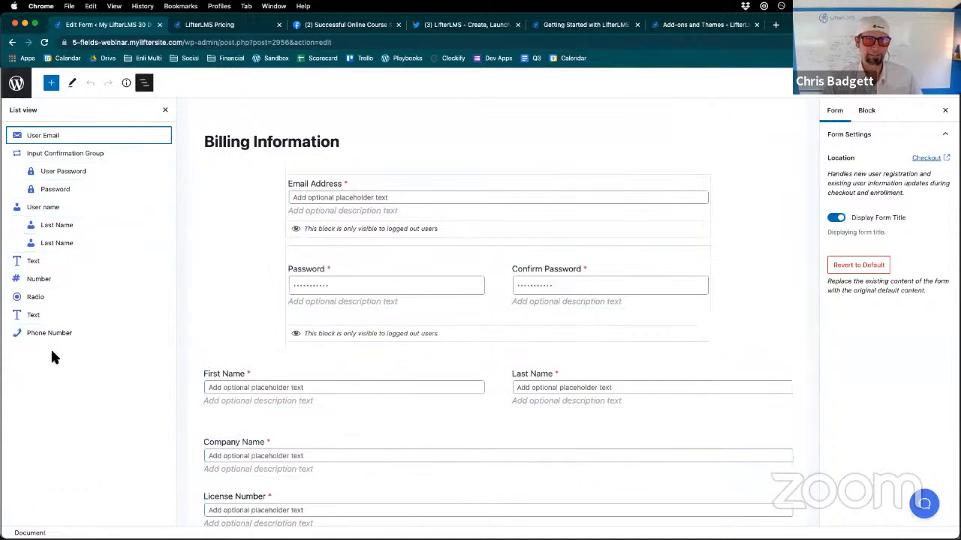
left_click(145, 84)
left_click(146, 84)
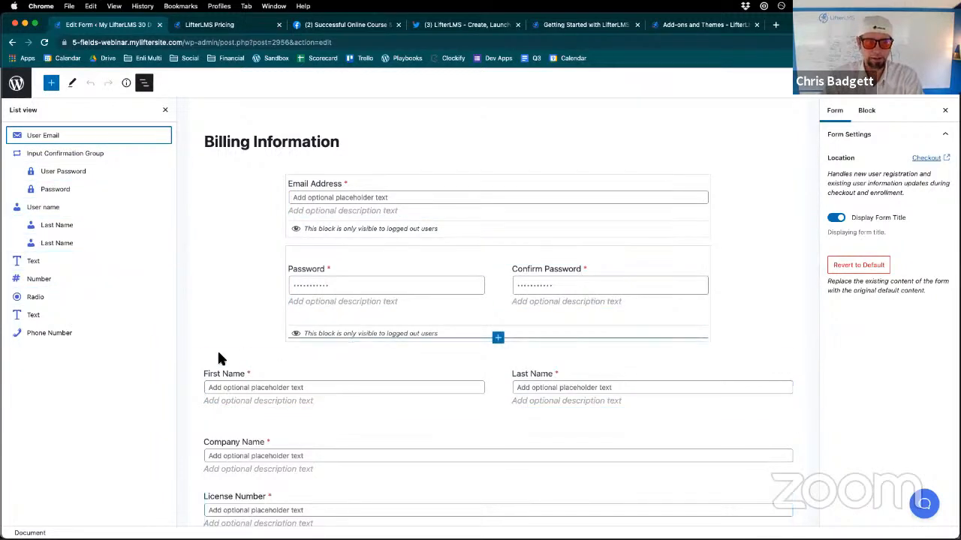
- Select the First Name field, the Last Name field and their parent User name block in turn to compare their block settings
left_click(462, 375)
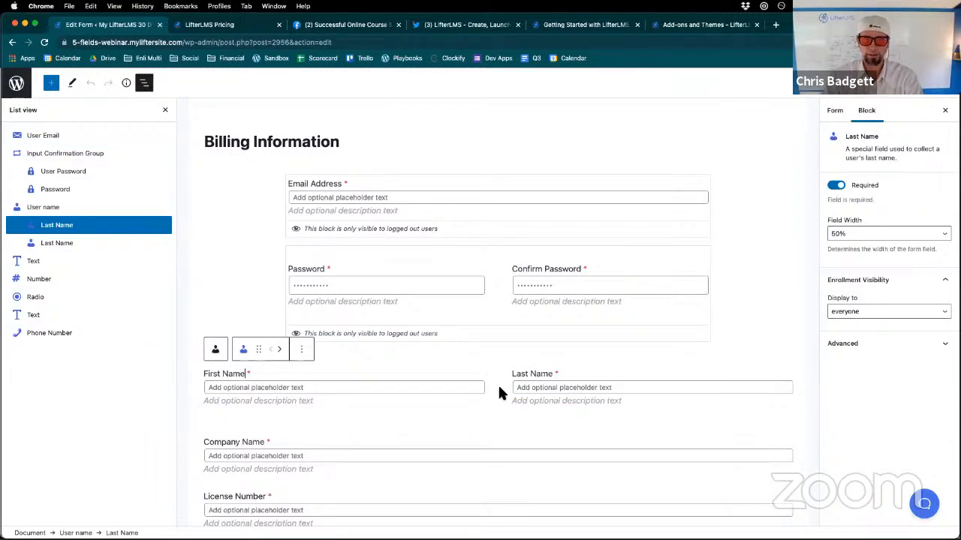
left_click(499, 389)
left_click(492, 385)
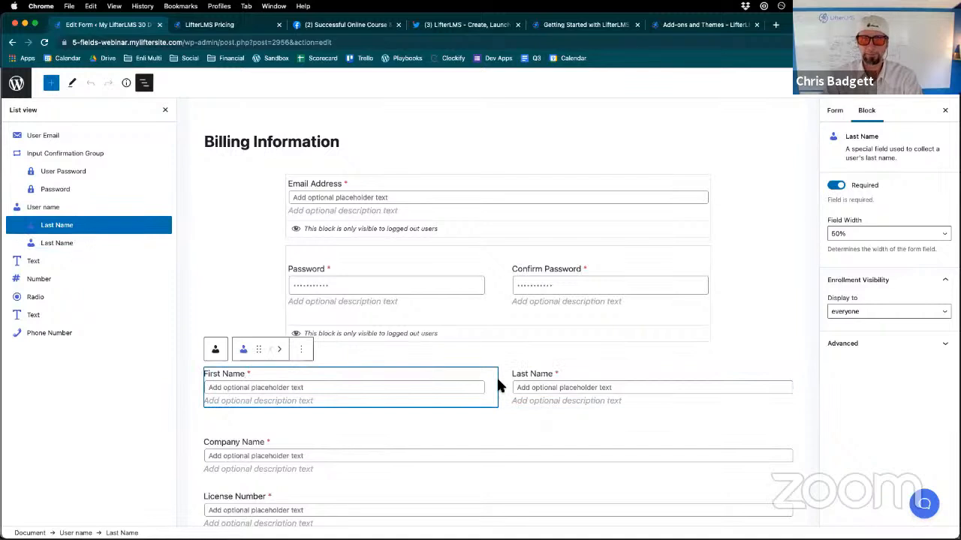
left_click(495, 365)
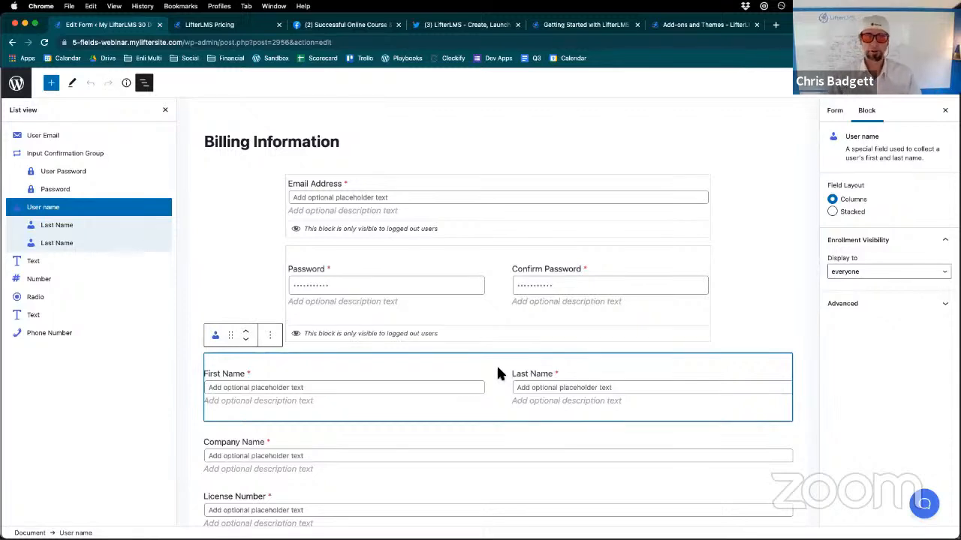
left_click(489, 379)
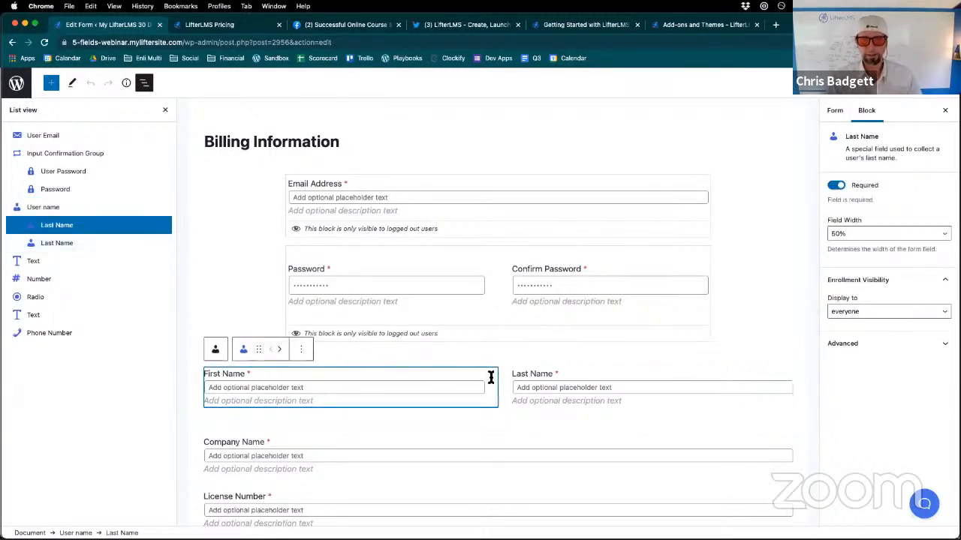
left_click(578, 386)
left_click(453, 396)
left_click(570, 403)
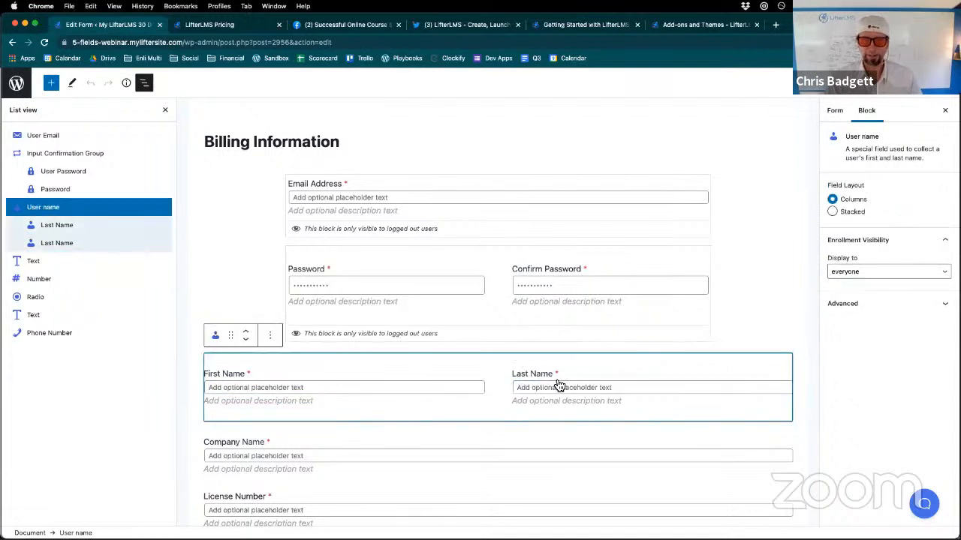
left_click(559, 384)
left_click(467, 395)
left_click(383, 392)
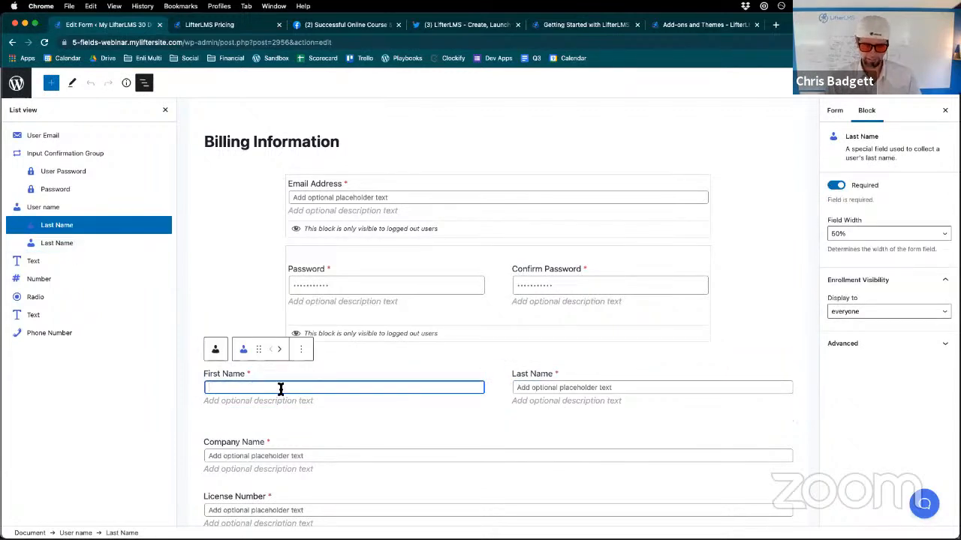
- Give the First Name field the sample placeholder "dfgdf" and the sample description "fdgdfgfdgdgdf dgdfg"
left_click(234, 377)
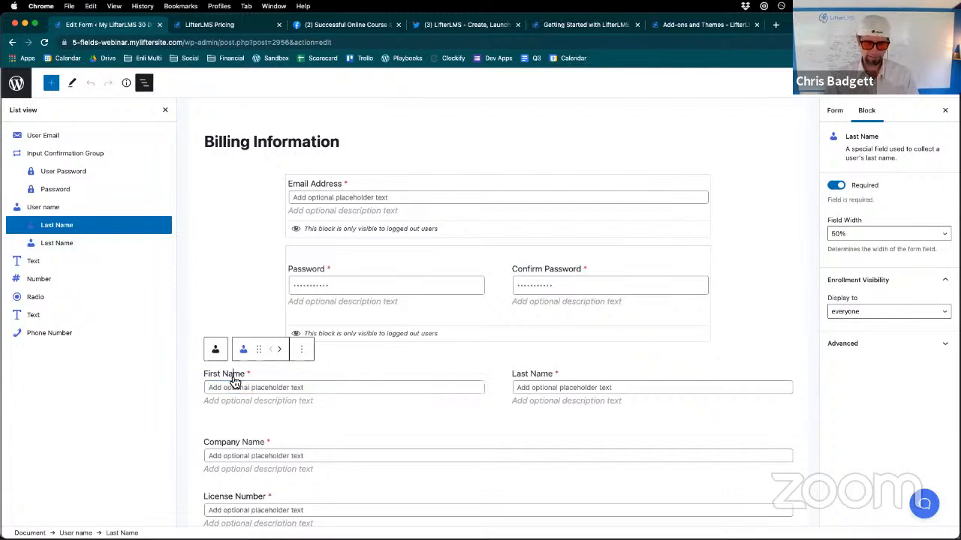
type("kk")
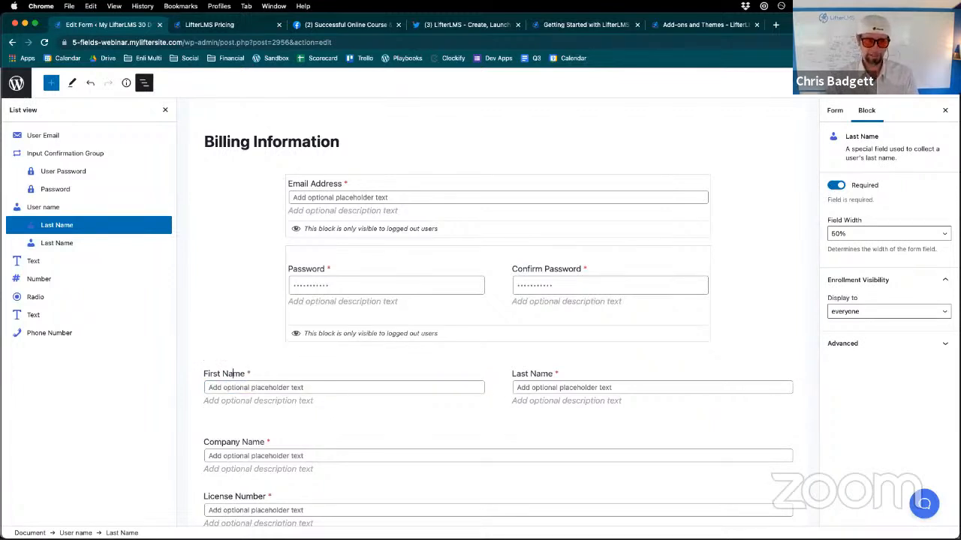
left_click(217, 388)
type("dfg")
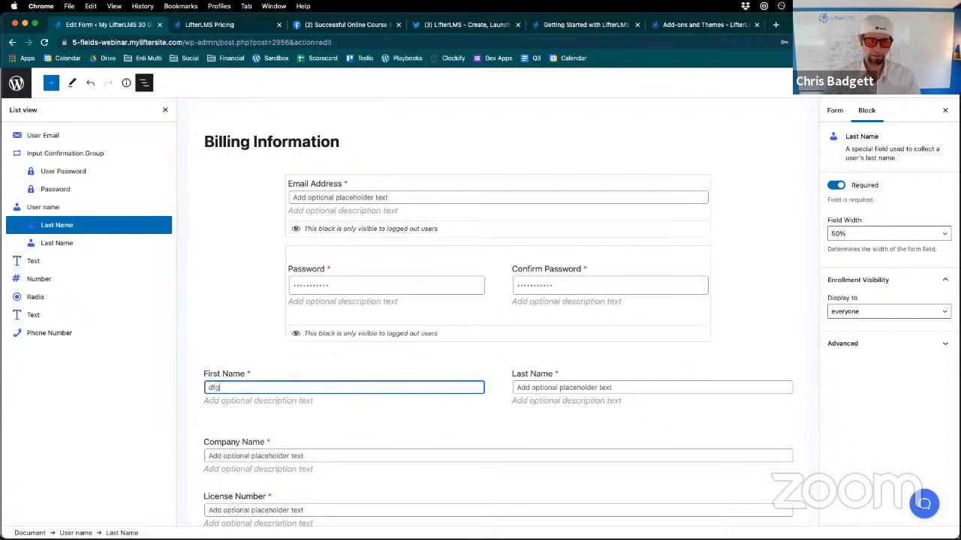
type("df")
left_click(214, 400)
type("fdgdfgfd")
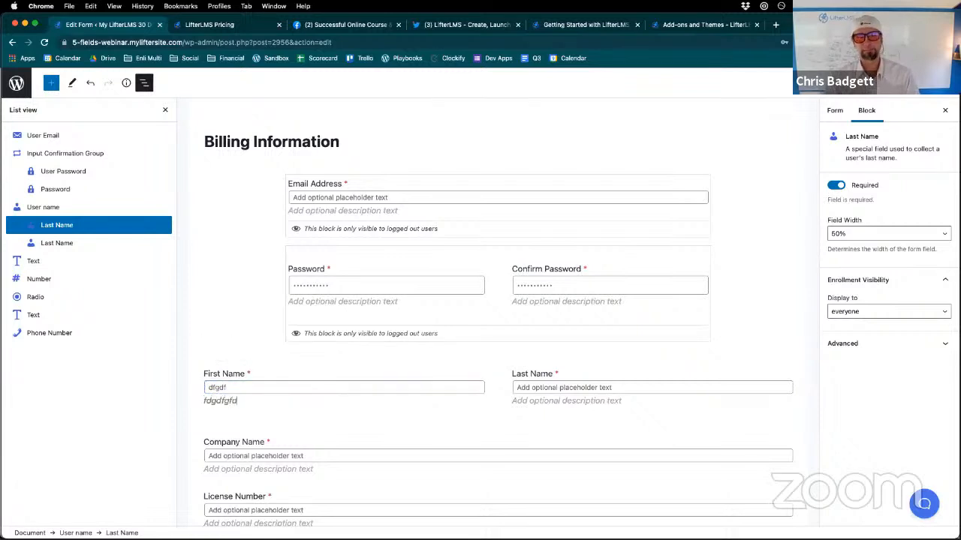
type("gdgdf dgd")
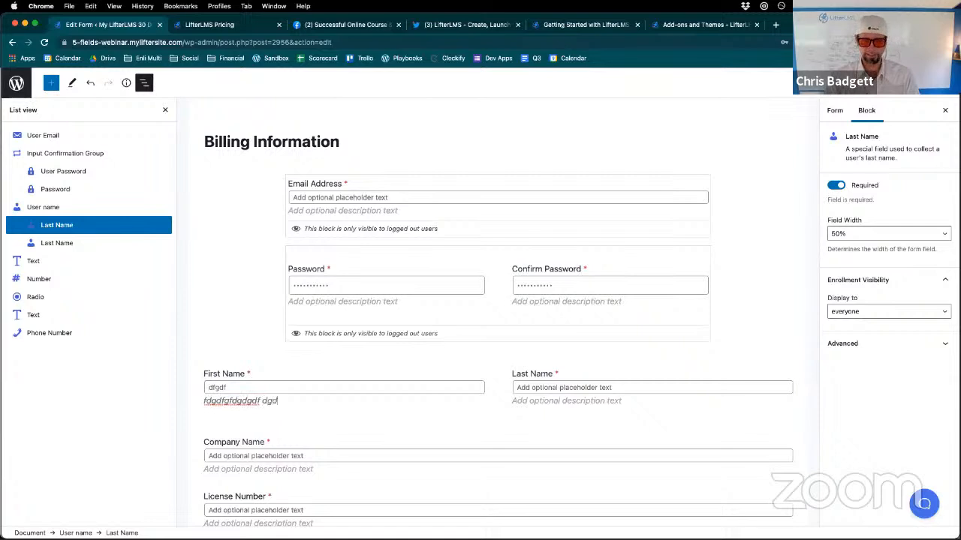
type("fg")
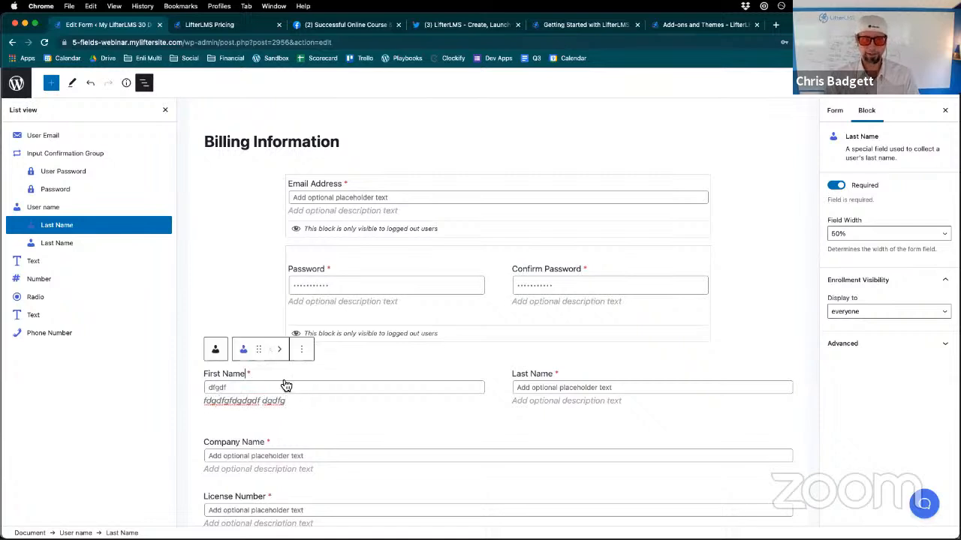
- Alternate between the edited First Name field and the User name group around it to examine how each is selected
left_click(432, 386)
left_click(376, 376)
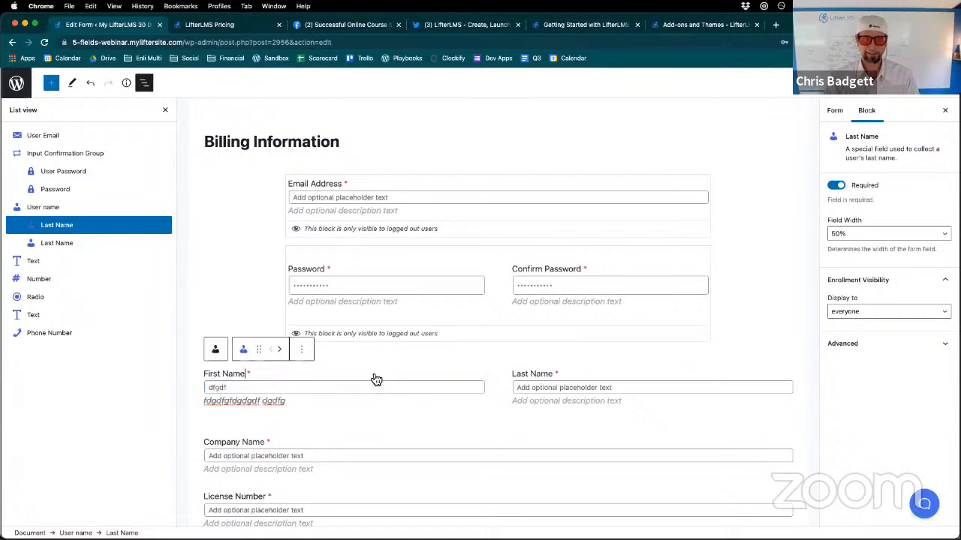
left_click(462, 399)
left_click(439, 410)
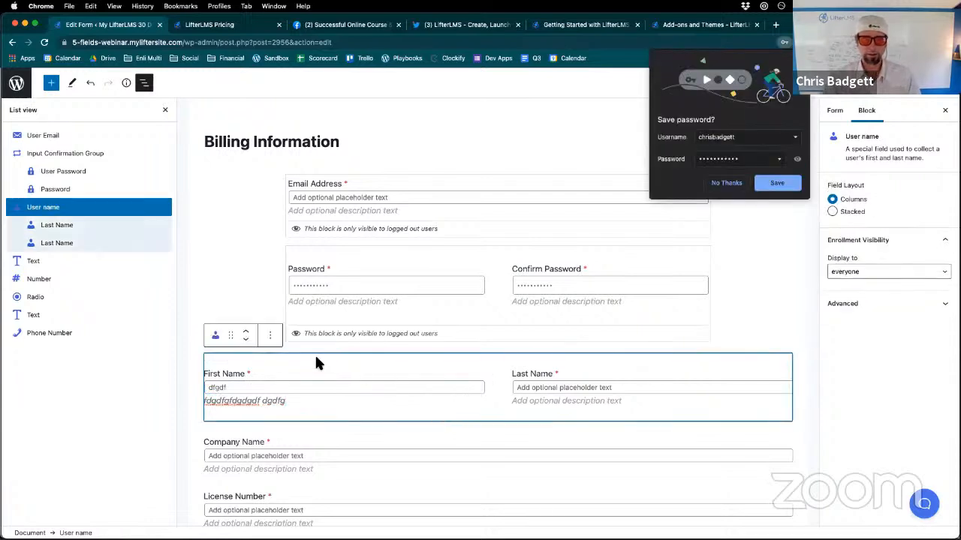
left_click(229, 386)
left_click(332, 403)
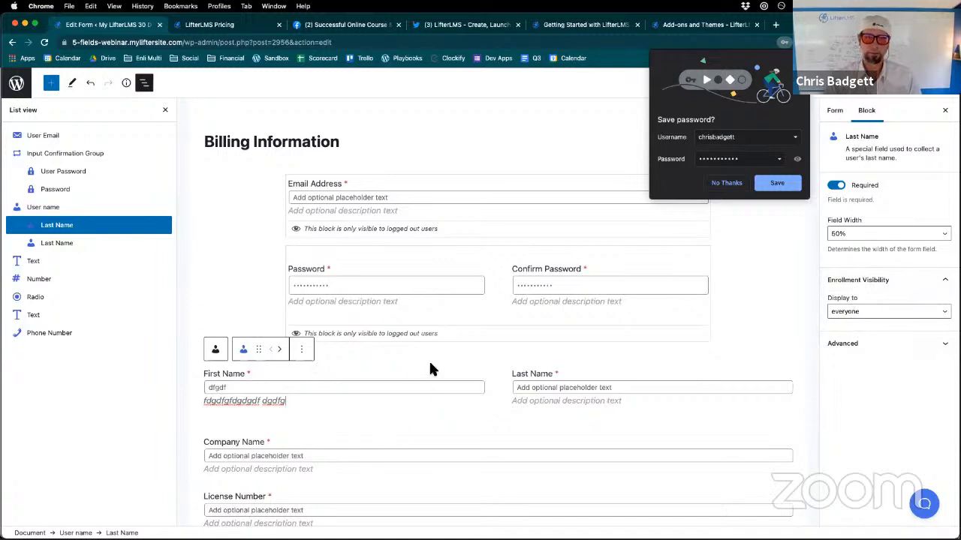
- Try the Stacked field layout on the User name block and set it back to Columns
left_click(480, 420)
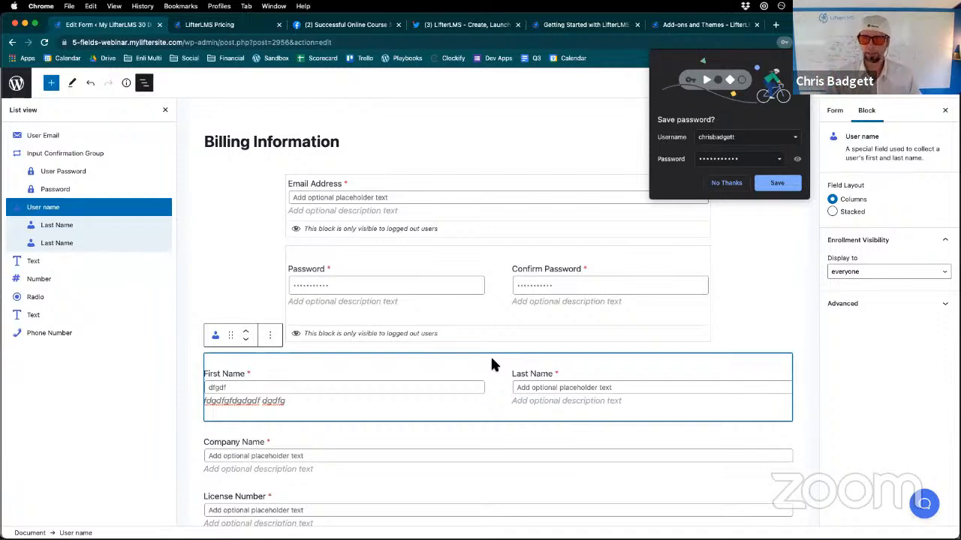
left_click(832, 212)
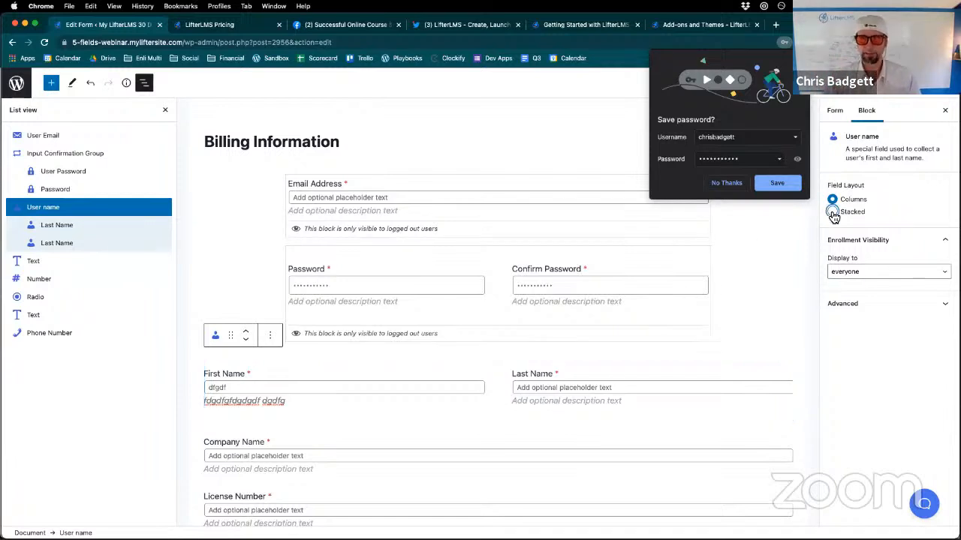
left_click(832, 200)
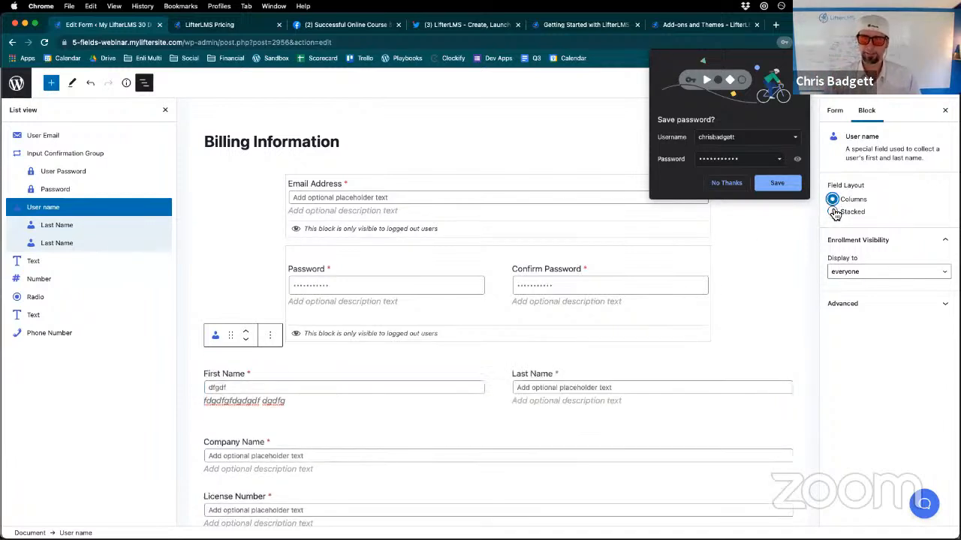
left_click(832, 212)
left_click(832, 199)
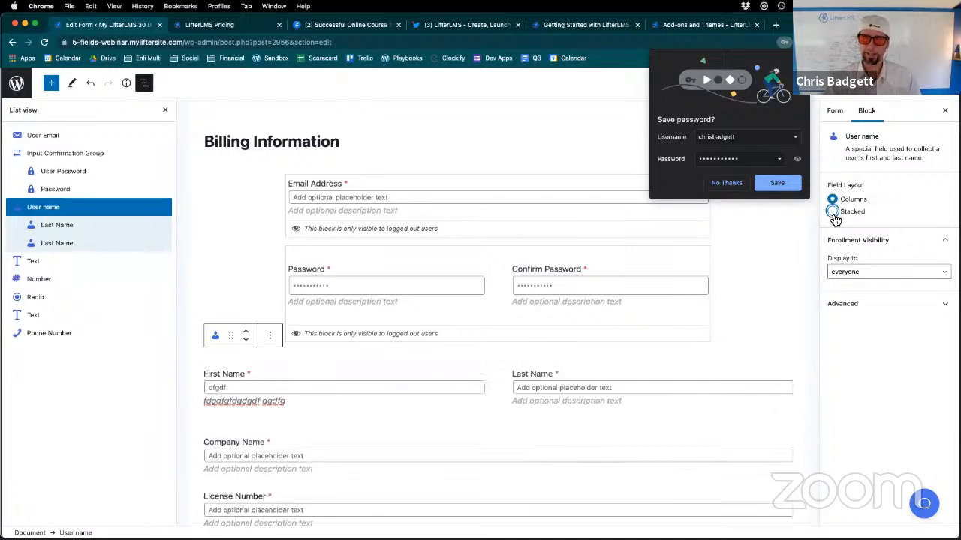
left_click(832, 212)
left_click(832, 200)
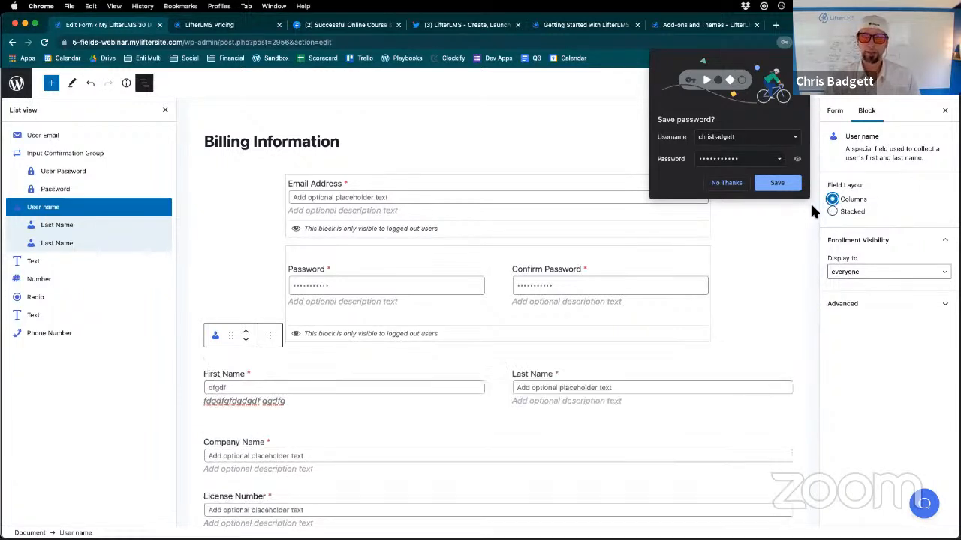
- Remove the User name block from the Billing Information form and dismiss the browser's save-password prompt
left_click(271, 337)
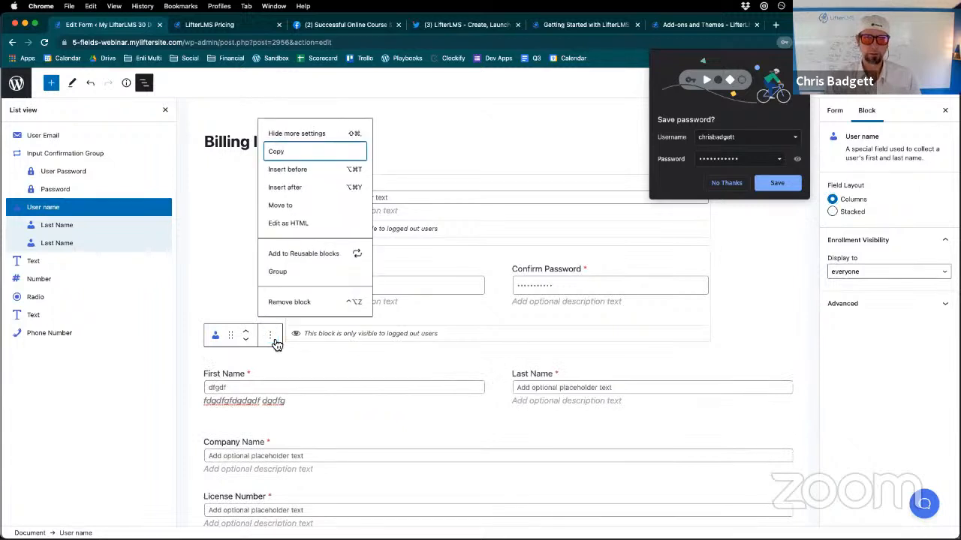
left_click(284, 302)
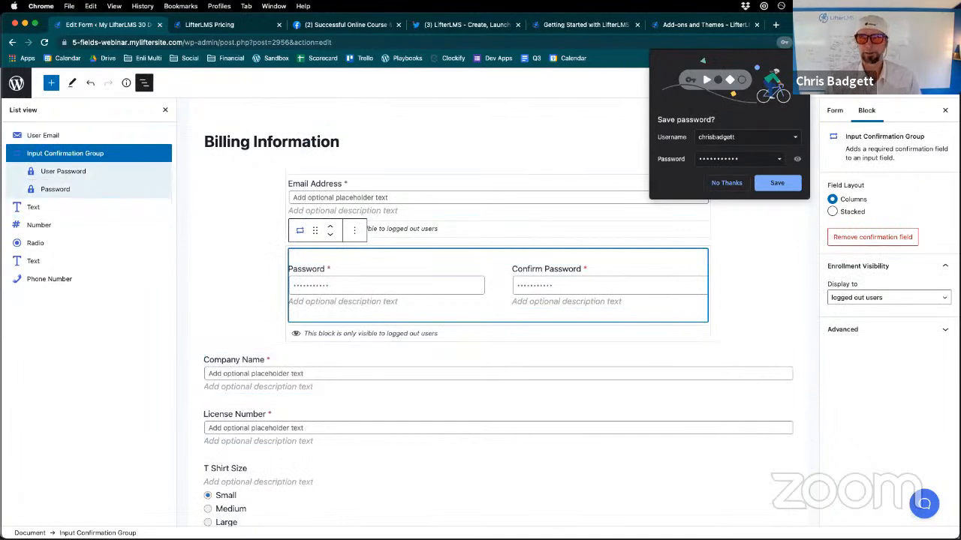
key("Escape")
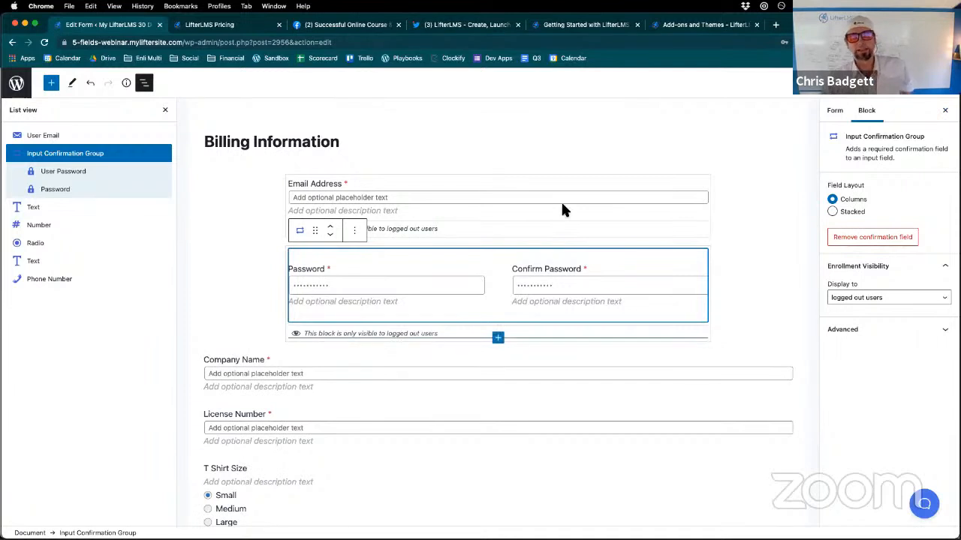
- Insert the User name block back into the Billing Information form below the password fields
scroll(478, 261, "down", 2)
scroll(351, 291, "up", 2)
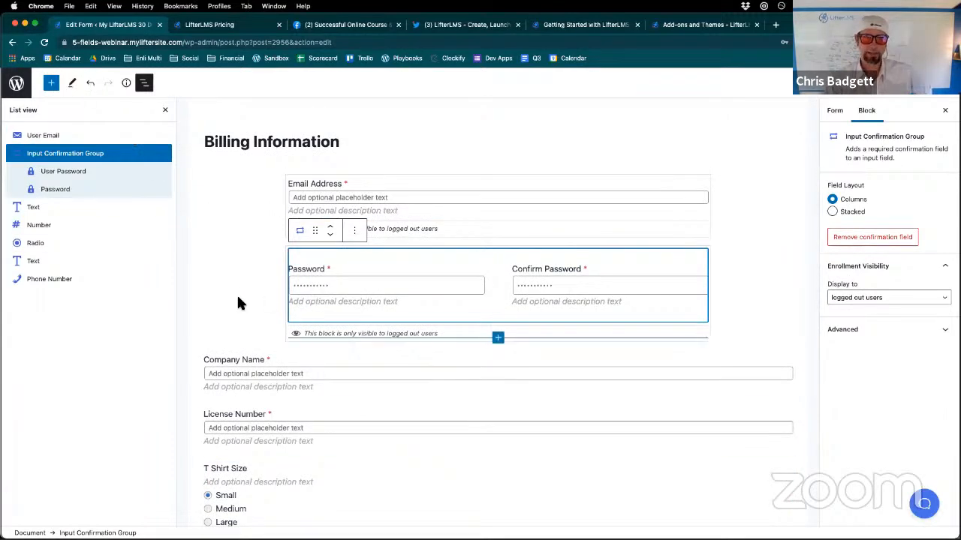
scroll(237, 297, "down", 5)
left_click(51, 84)
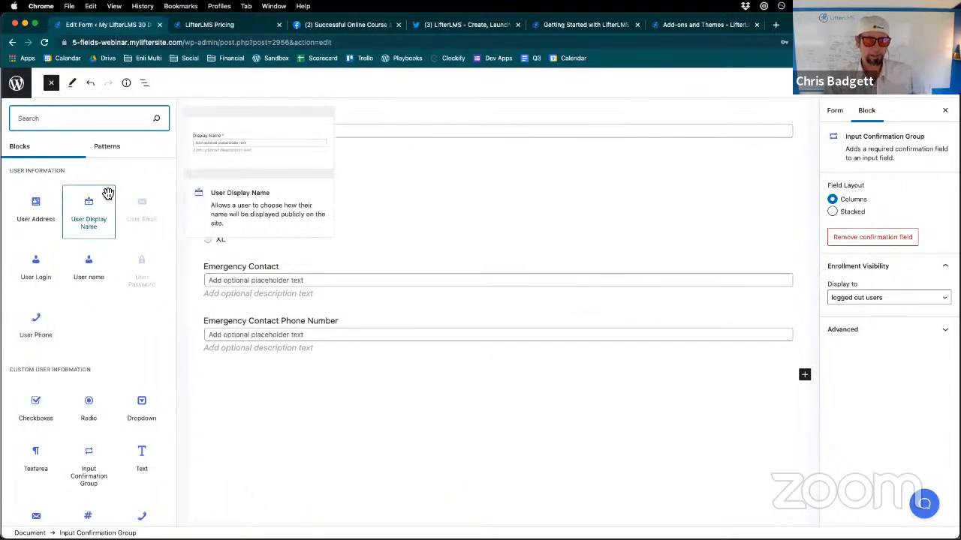
left_click(94, 266)
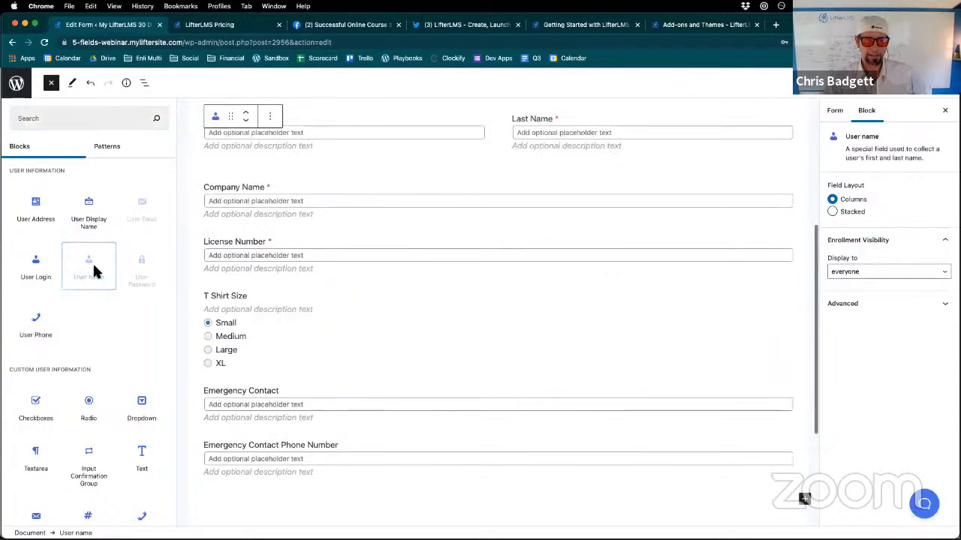
scroll(248, 293, "down", 3)
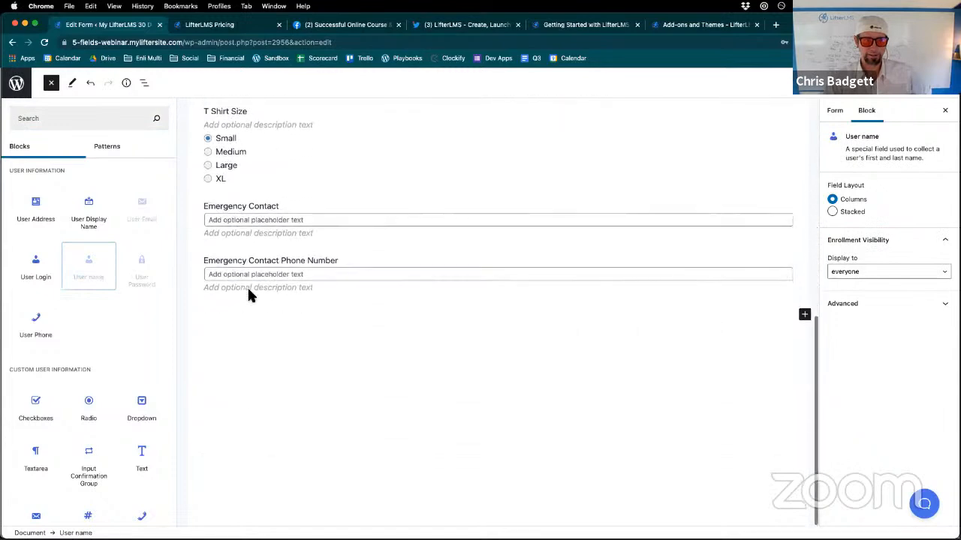
scroll(280, 338, "up", 8)
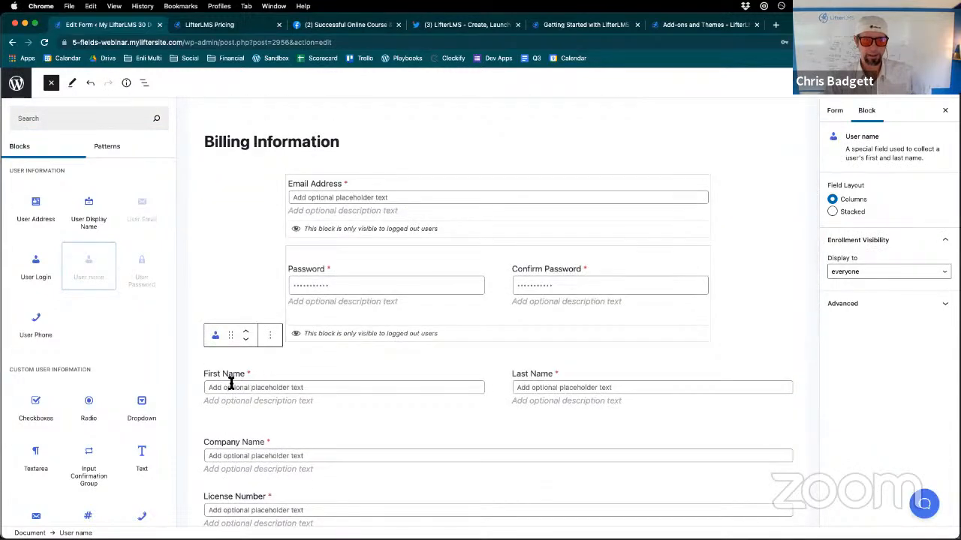
- Move the User name block above the password group and the Email Address field so it comes first in the form
left_click(248, 336)
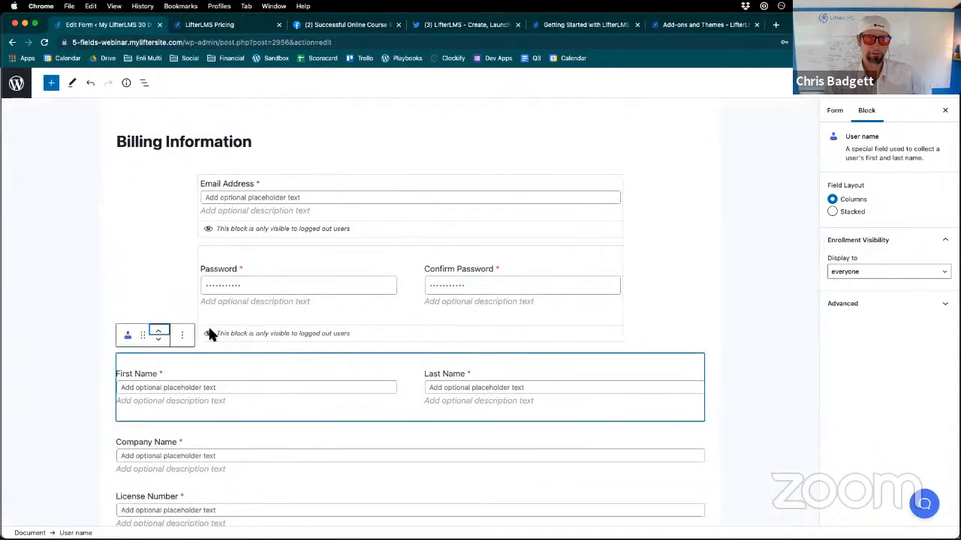
left_click(160, 333)
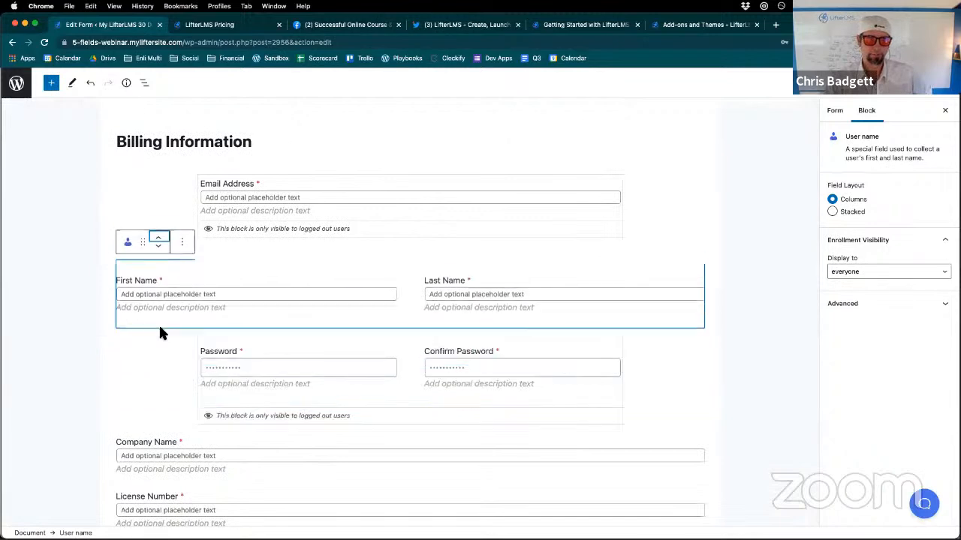
left_click(159, 237)
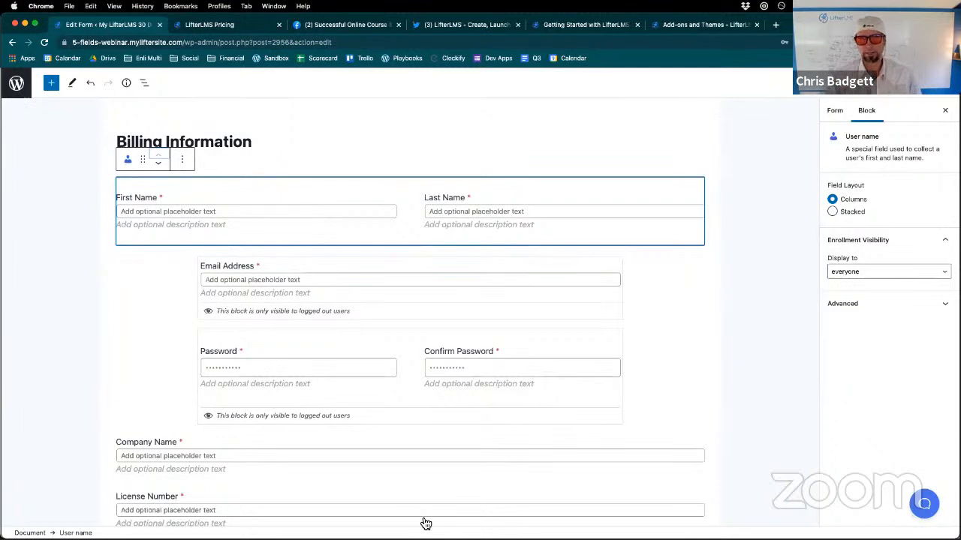
left_click(52, 85)
left_click(53, 84)
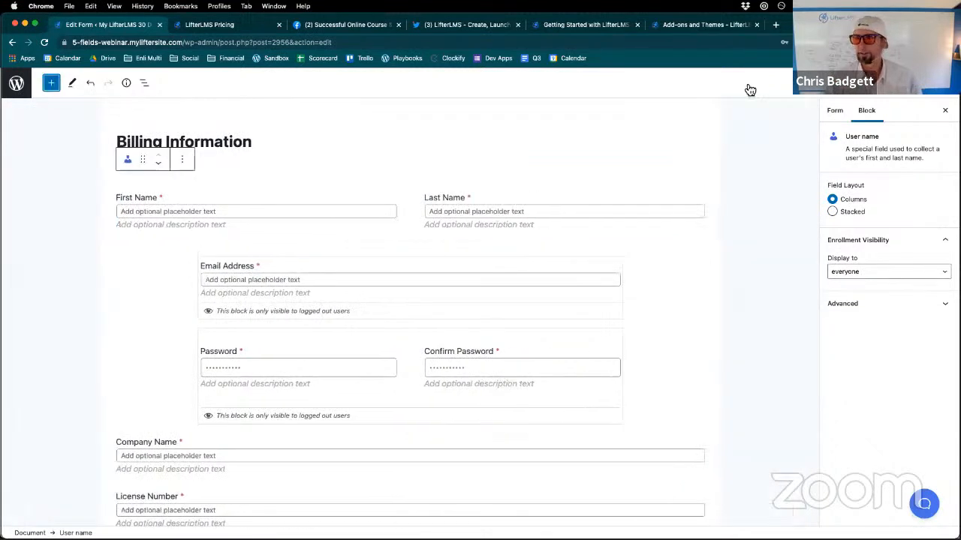
- Turn on the editor's Top toolbar view option
left_click(949, 96)
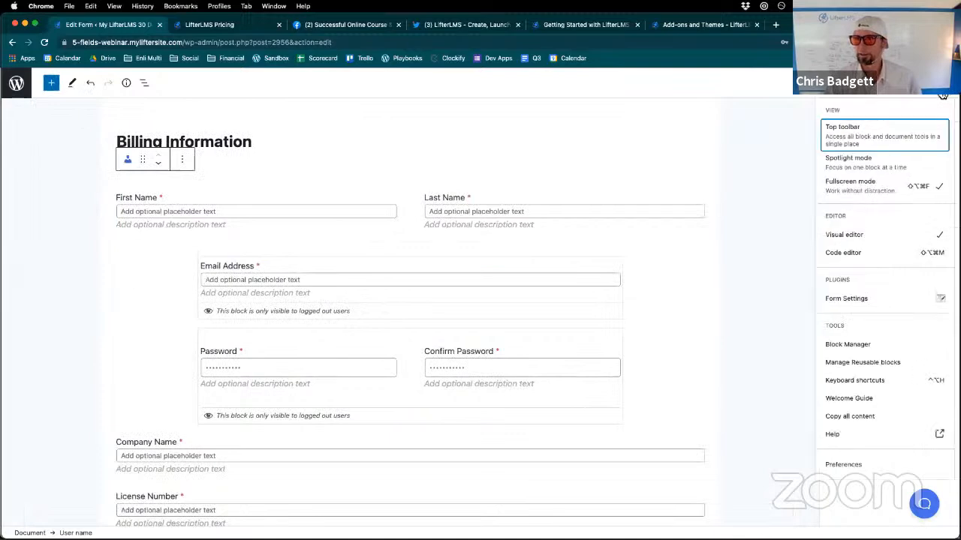
left_click(866, 140)
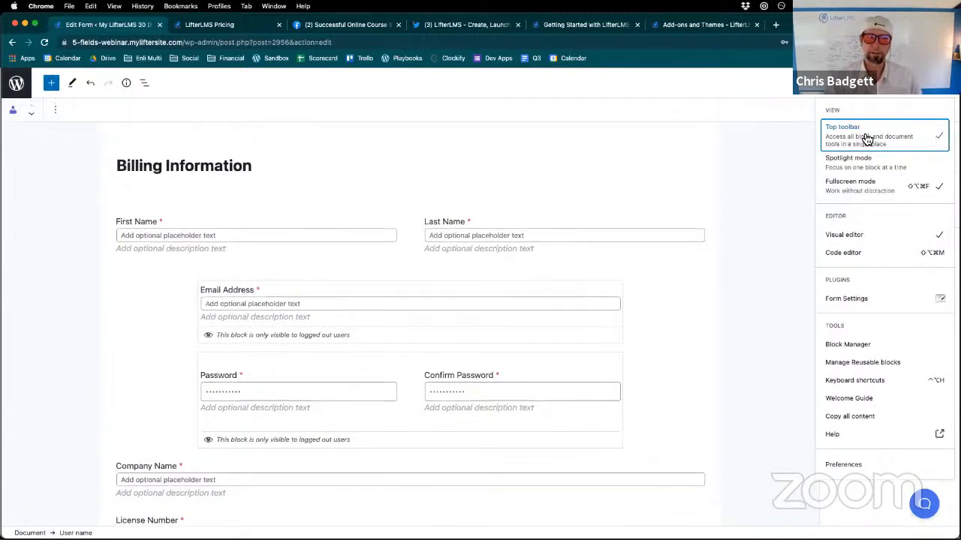
left_click(497, 328)
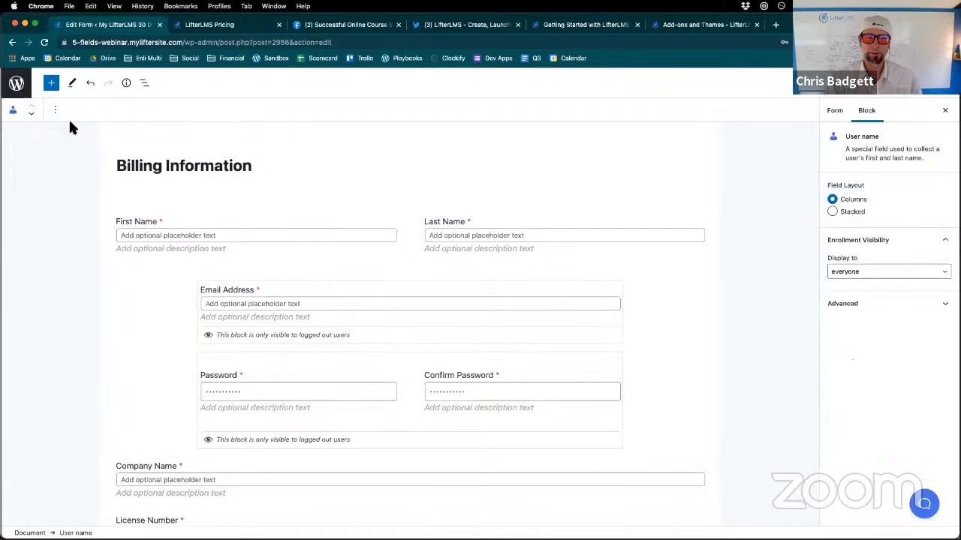
- Turn on Spotlight mode and try it by selecting the name, Email Address and Confirm Password fields
left_click(948, 95)
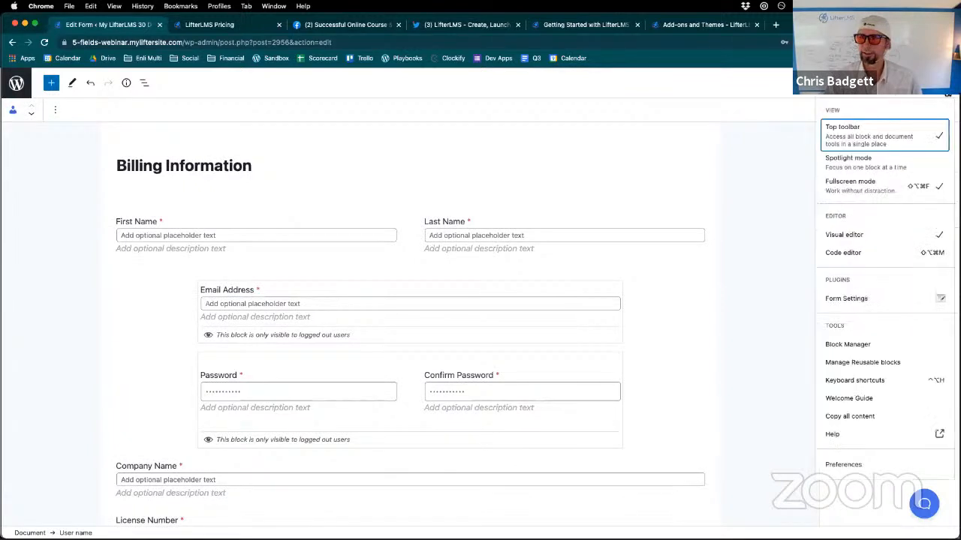
left_click(881, 165)
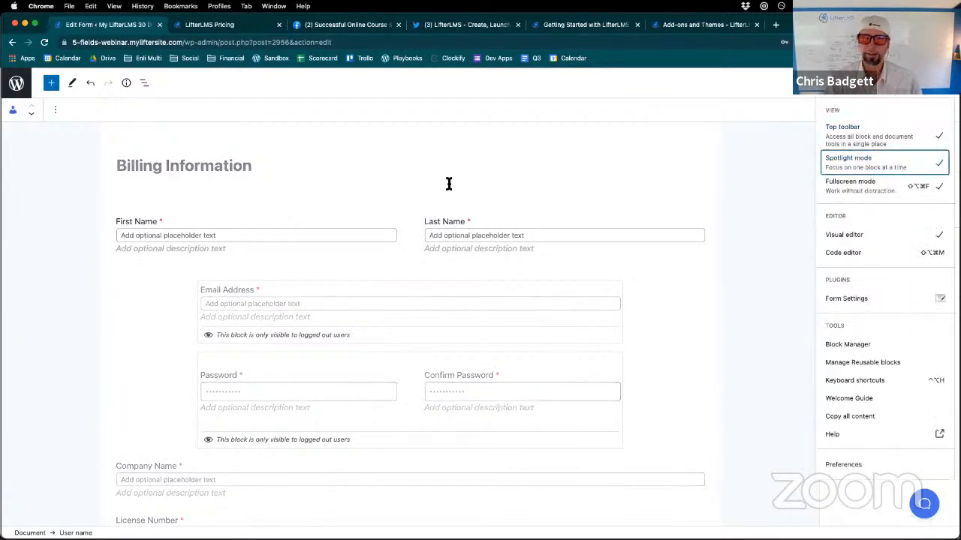
left_click(441, 234)
left_click(416, 321)
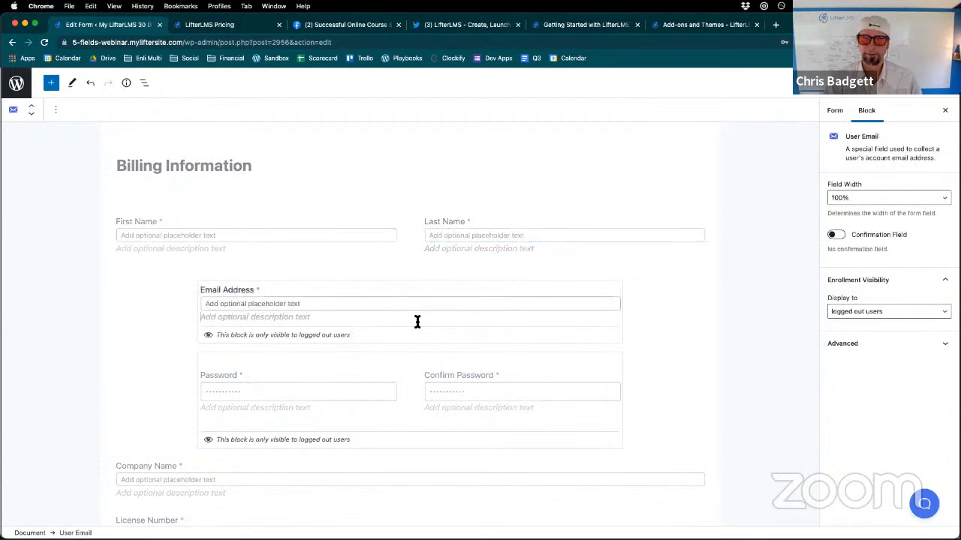
left_click(421, 350)
left_click(425, 457)
left_click(440, 398)
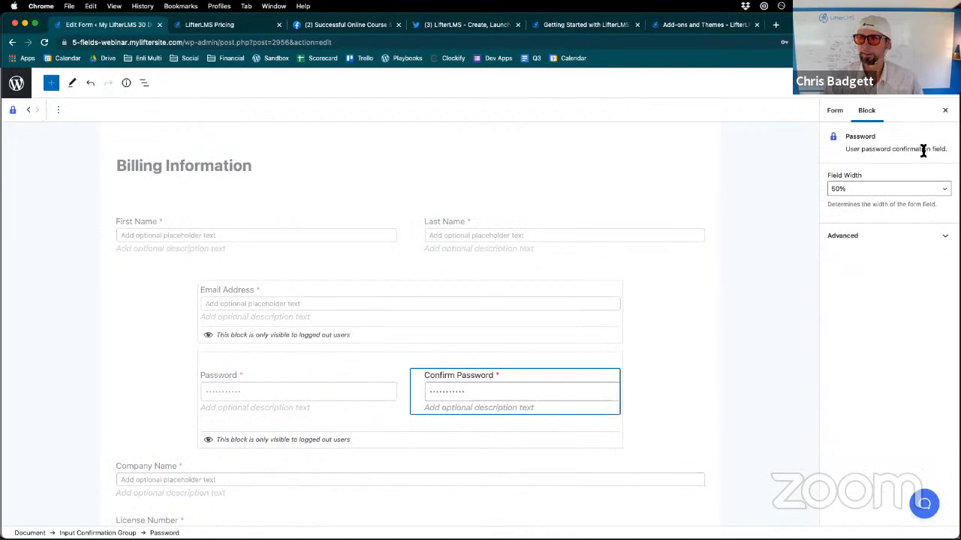
- Turn off Fullscreen mode, Spotlight mode and the Top toolbar option in the editor's view settings
left_click(945, 83)
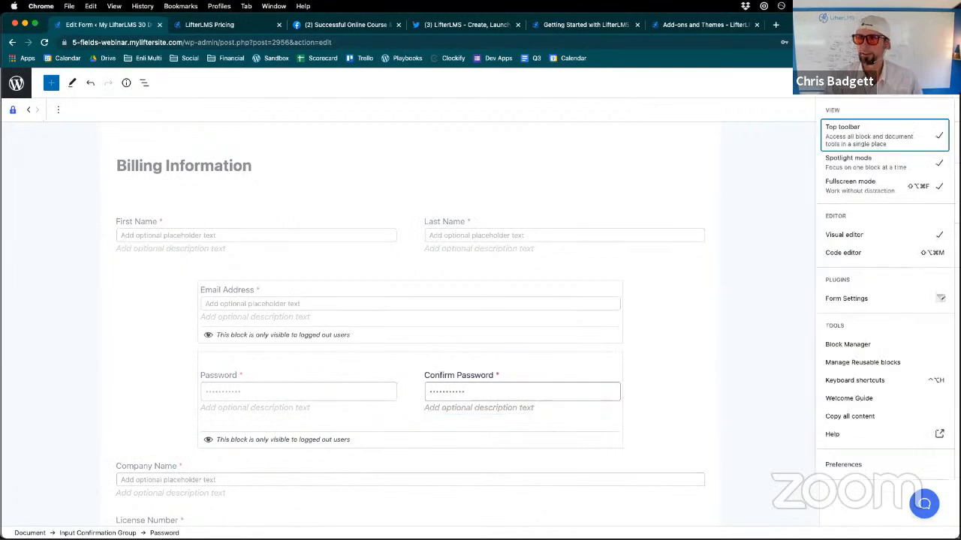
left_click(853, 186)
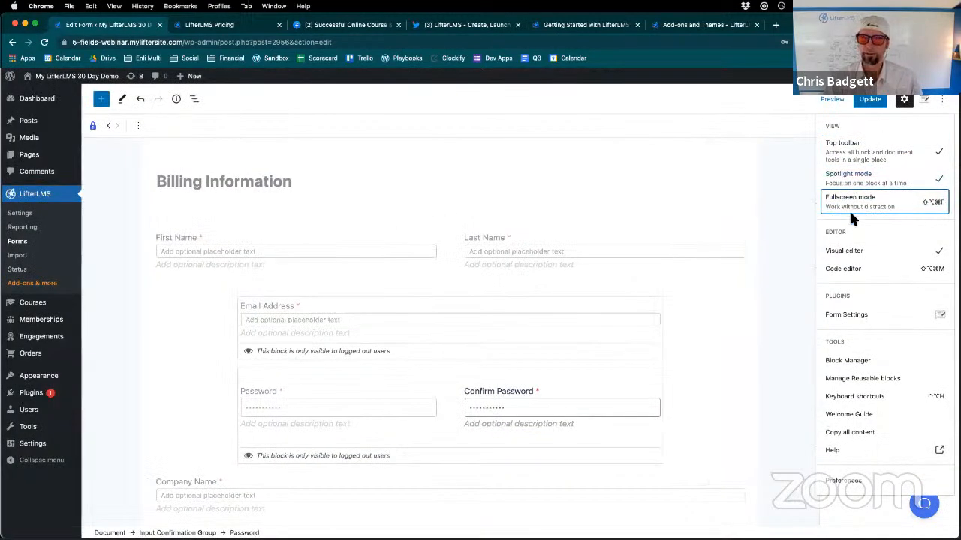
left_click(850, 186)
left_click(842, 148)
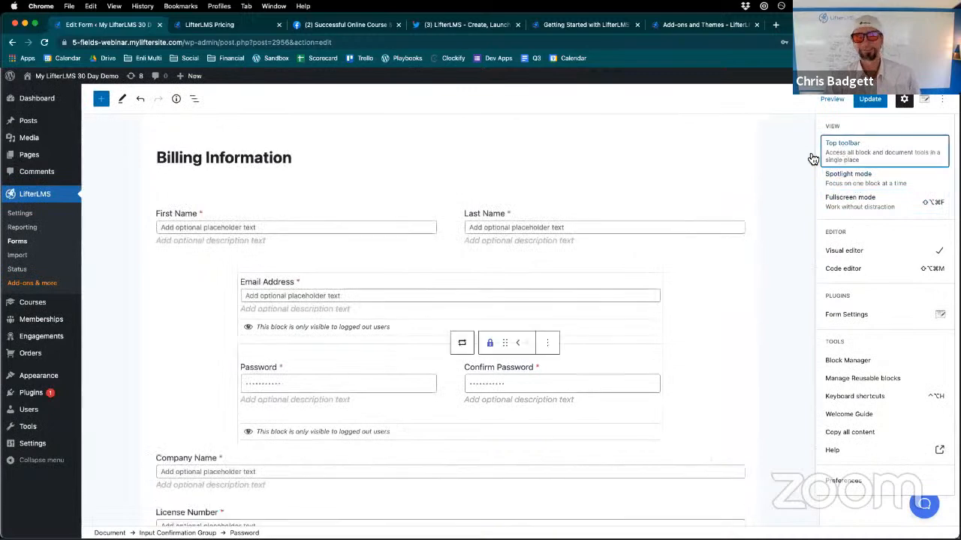
- Examine the form's block structure in the list view alongside its fields, and close the list view
left_click(194, 99)
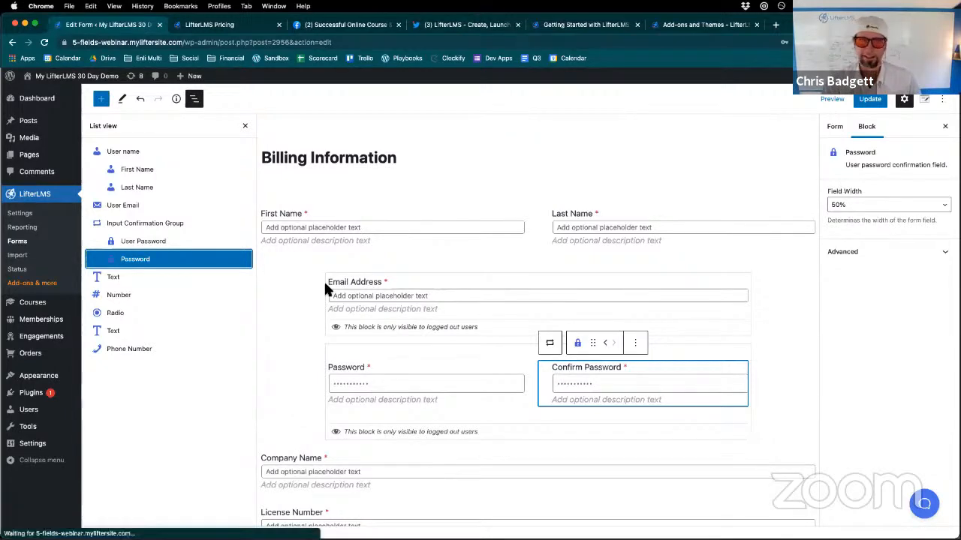
scroll(724, 327, "down", 3)
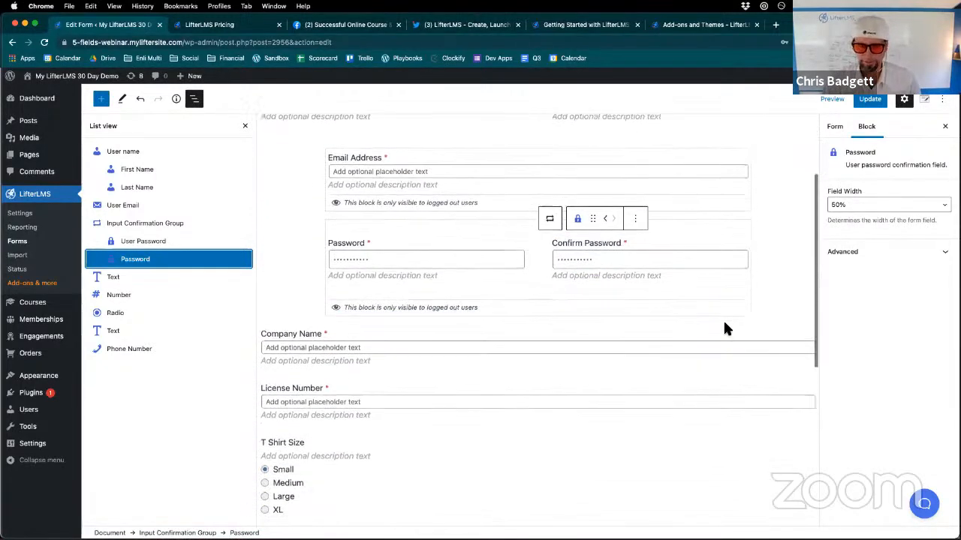
scroll(724, 327, "up", 3)
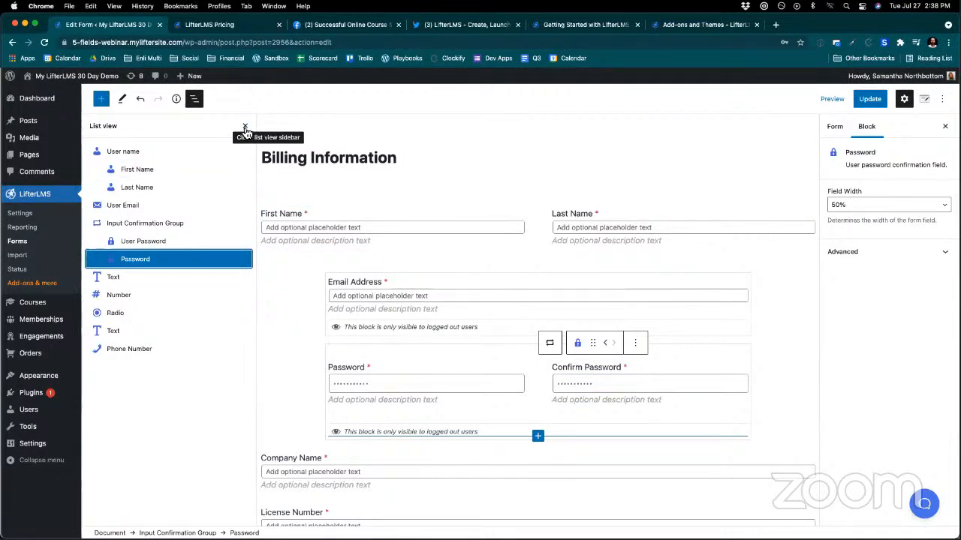
left_click(245, 129)
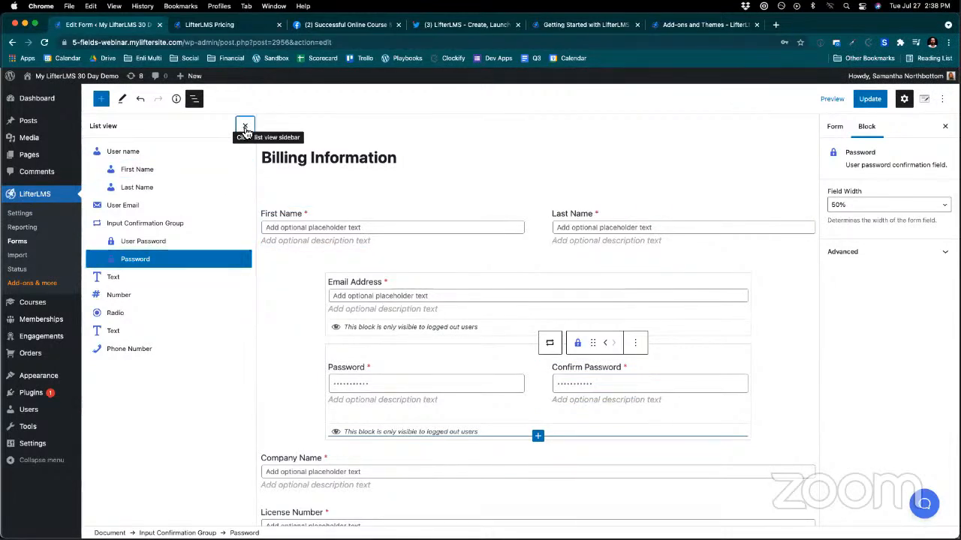
- Select the Email Address, Password and Company Name fields in turn to examine their block settings, and look over the remaining fields
left_click(288, 269)
left_click(287, 283)
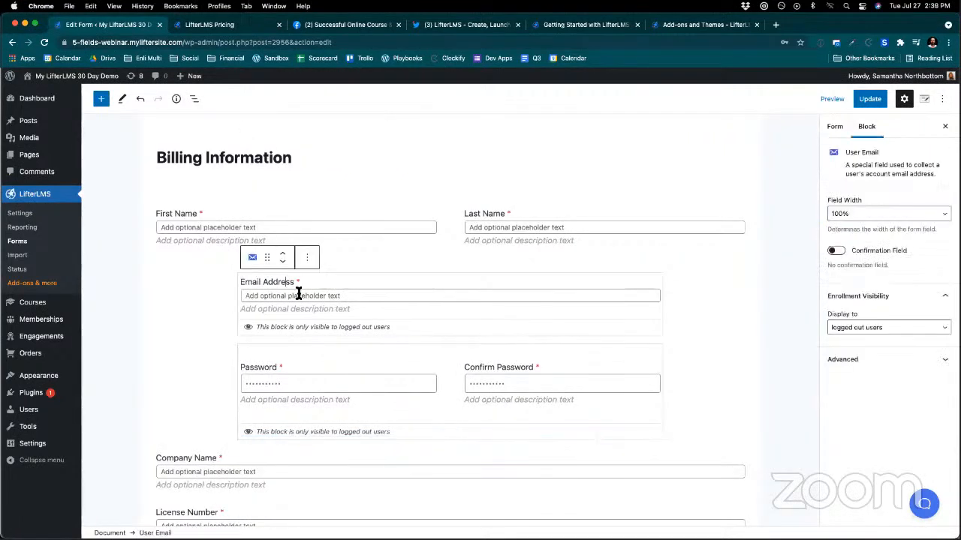
left_click(299, 295)
left_click(294, 376)
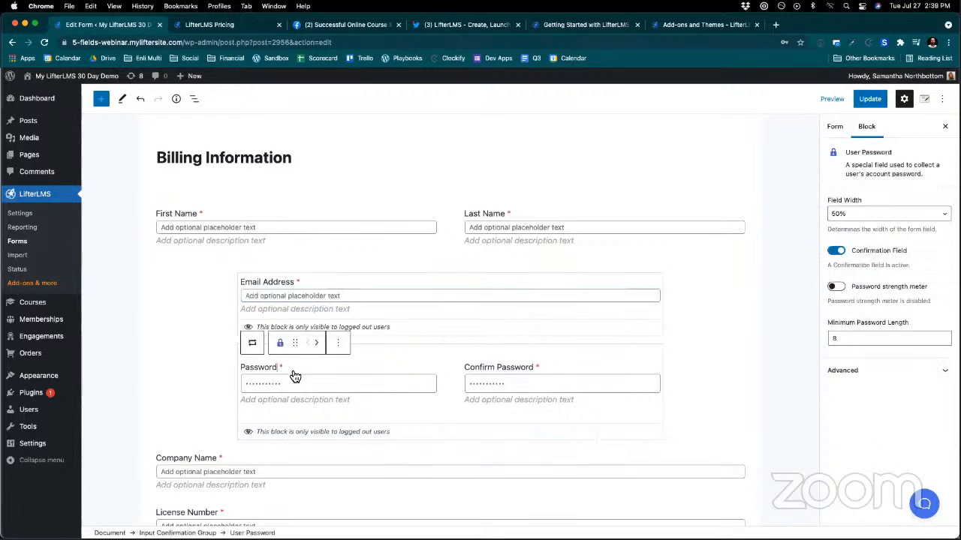
left_click(274, 473)
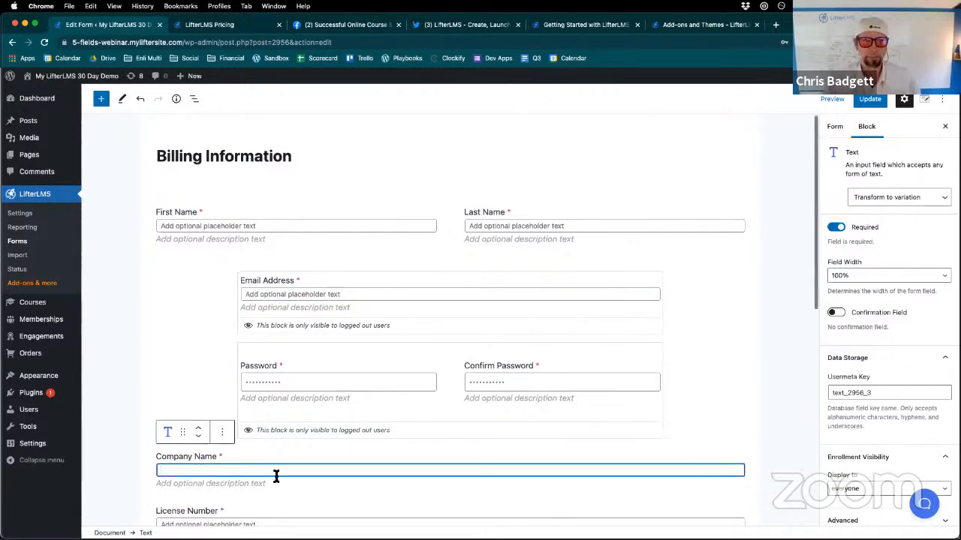
scroll(276, 476, "down", 3)
scroll(277, 477, "down", 1)
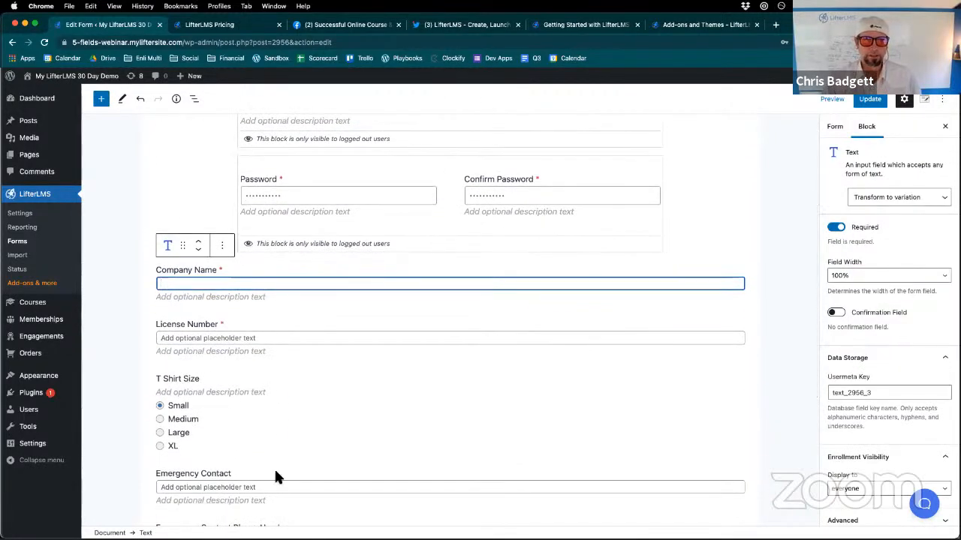
- Leave the Billing Information editor for the LifterLMS Forms list, discarding the unsaved changes
left_click(30, 242)
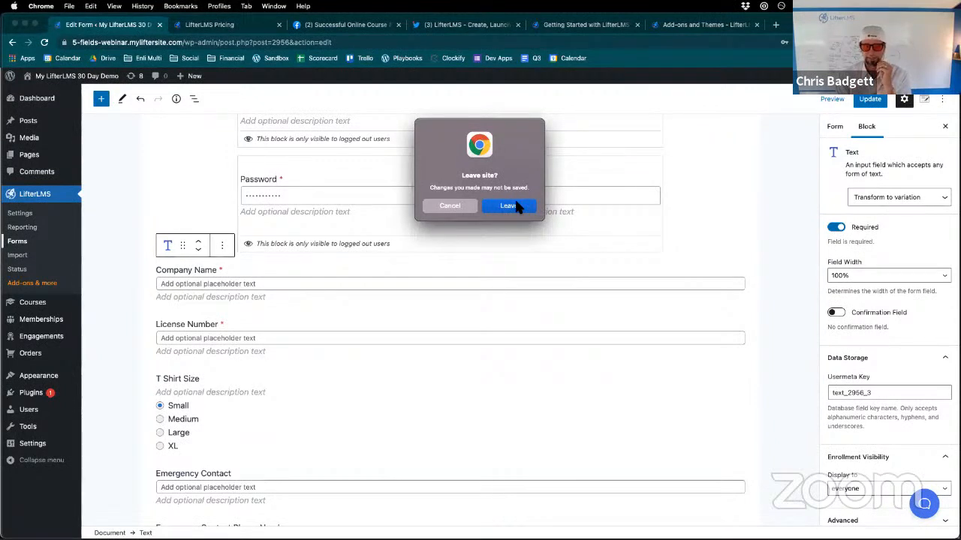
left_click(444, 206)
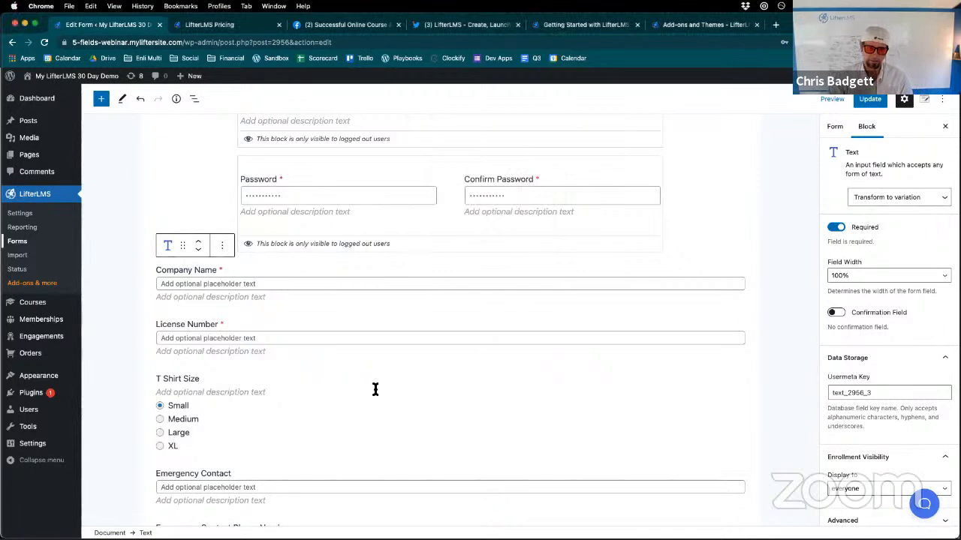
scroll(375, 389, "down", 2)
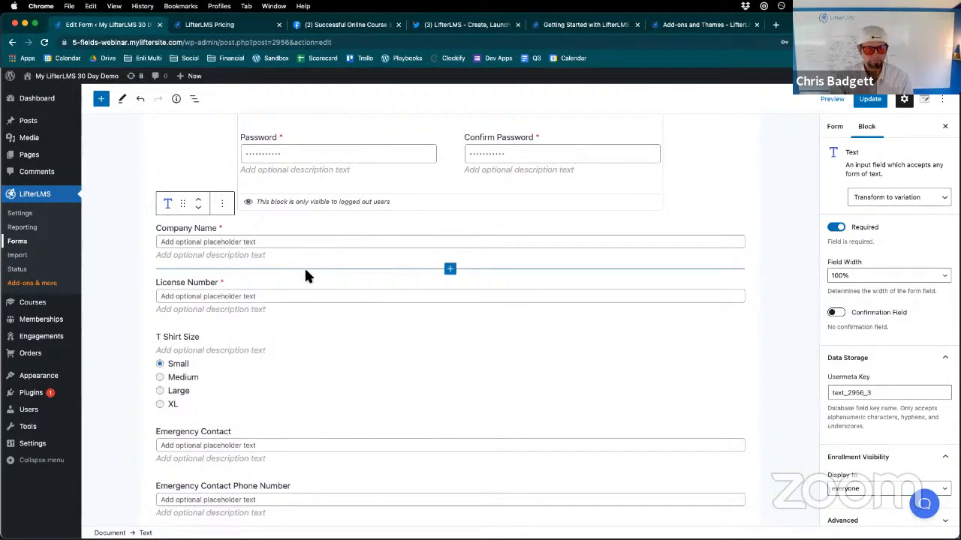
left_click(23, 240)
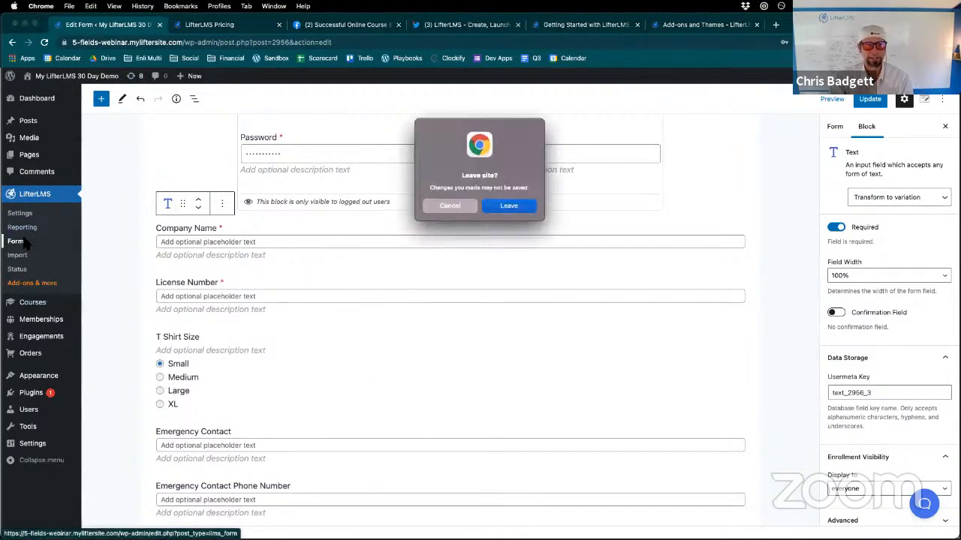
left_click(509, 206)
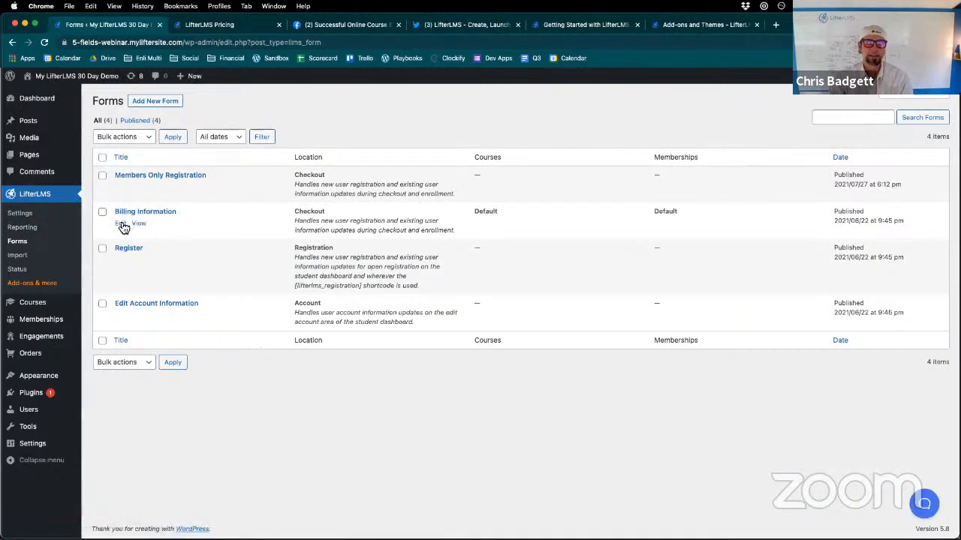
- Reopen the Billing Information form for editing and review its saved fields down to Emergency Contact Phone Number
left_click(121, 224)
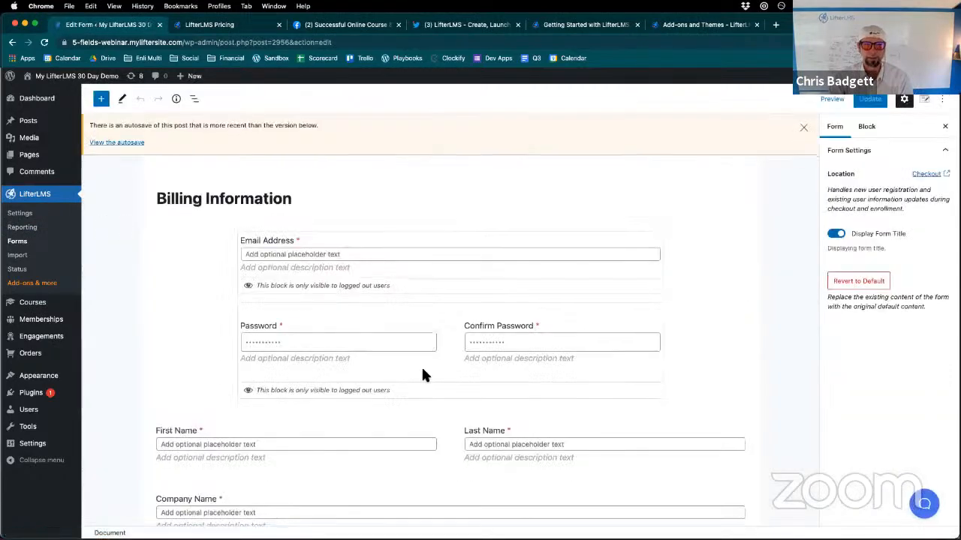
scroll(423, 374, "down", 5)
scroll(422, 373, "down", 5)
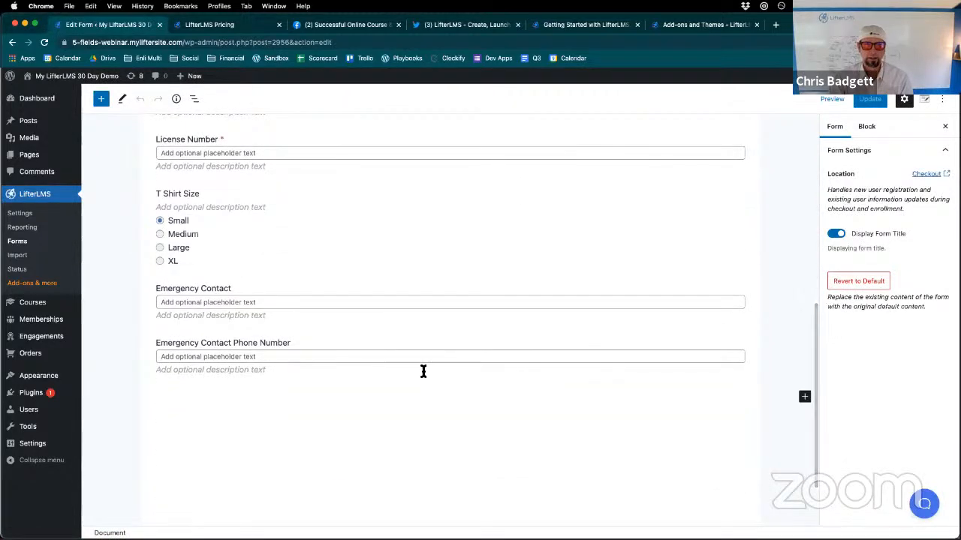
scroll(422, 371, "up", 3)
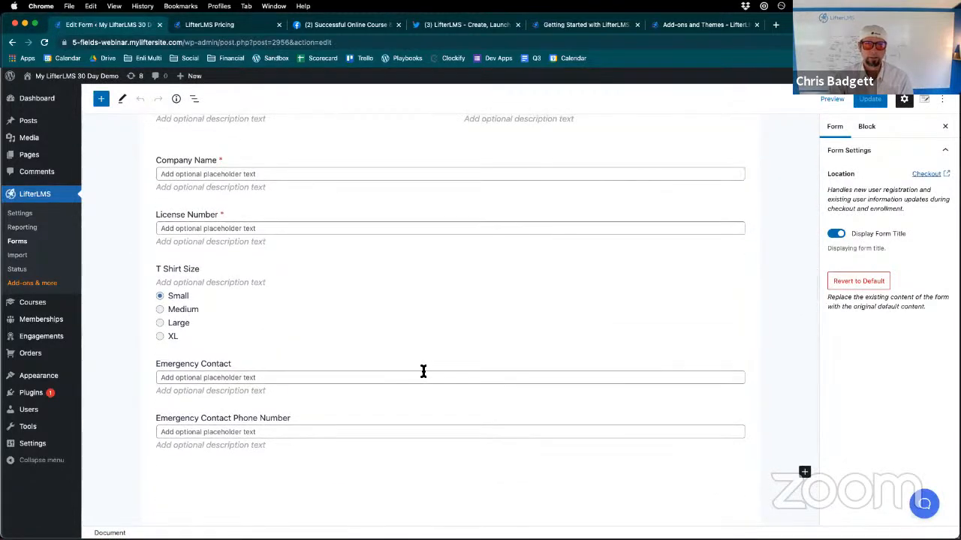
- Leave the form editor for the site's front end and open the student dashboard's Edit Account page
scroll(423, 371, "up", 3)
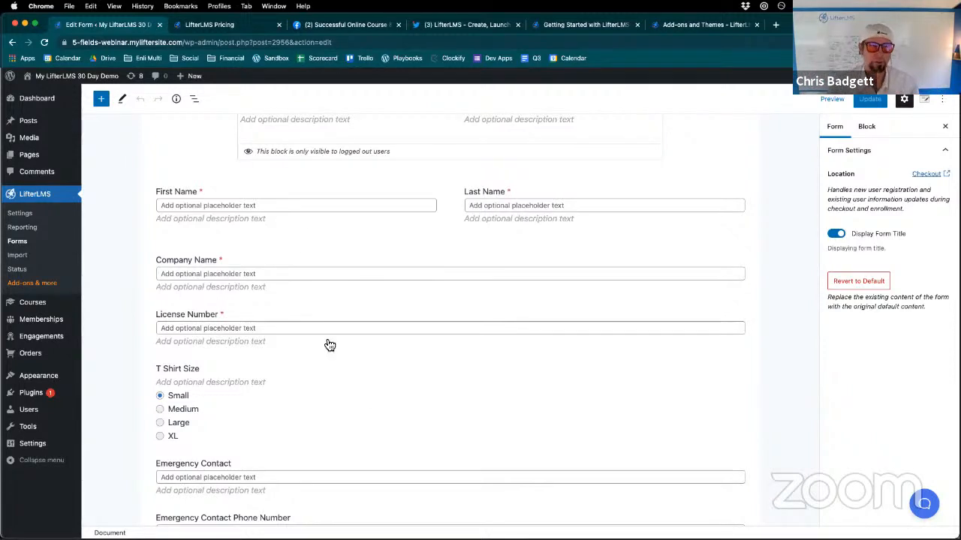
left_click(51, 96)
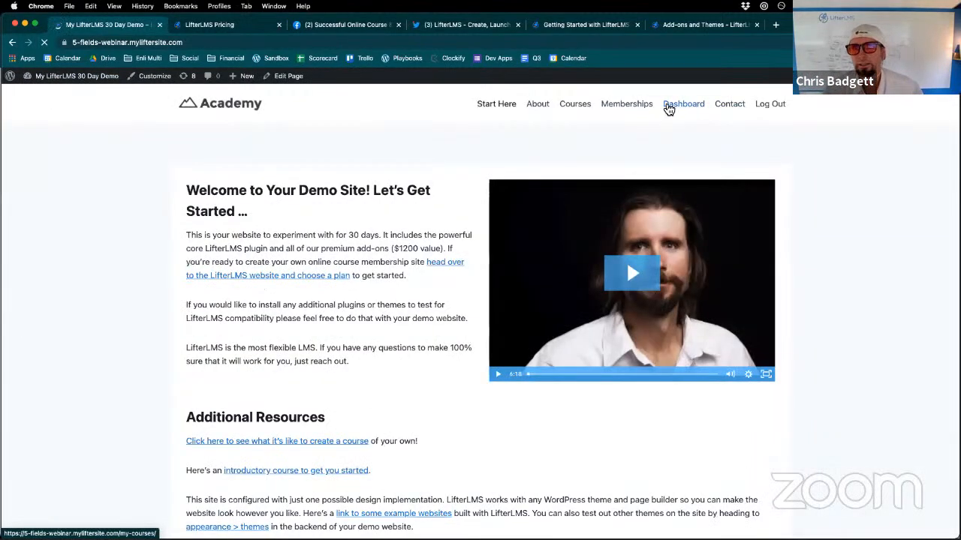
left_click(685, 107)
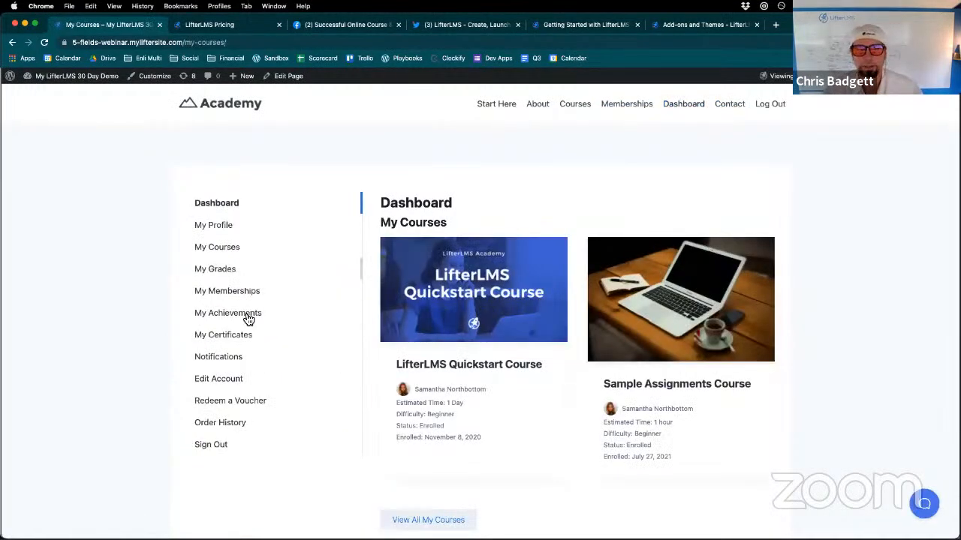
left_click(226, 380)
- Examine the Edit Account form's personal, address and contact fields along with its Profile Information section
scroll(435, 375, "down", 5)
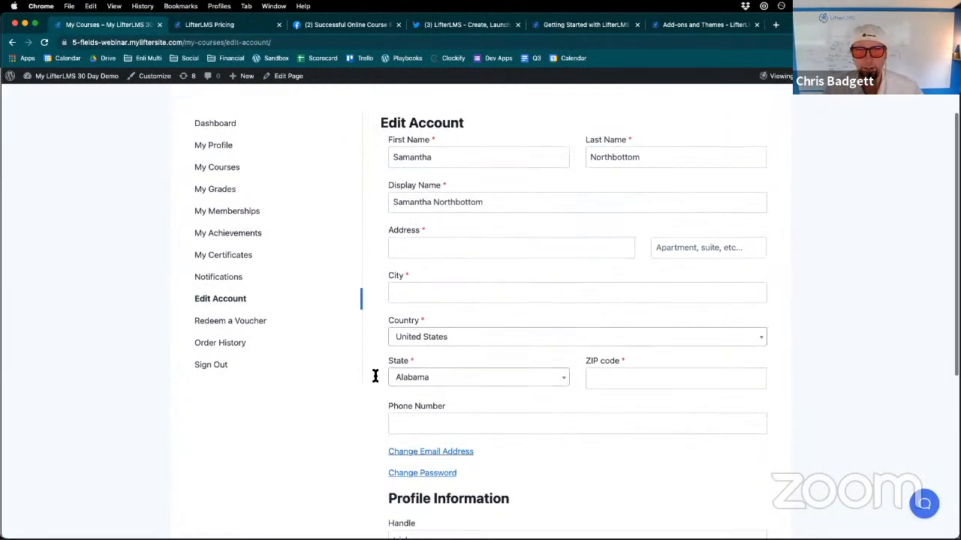
scroll(467, 375, "up", 1)
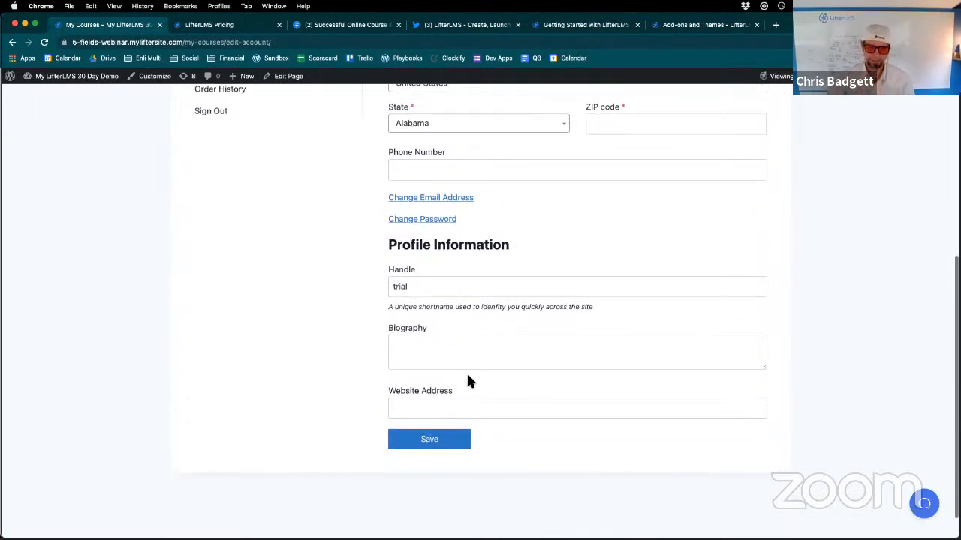
scroll(467, 379, "up", 3)
scroll(466, 381, "up", 5)
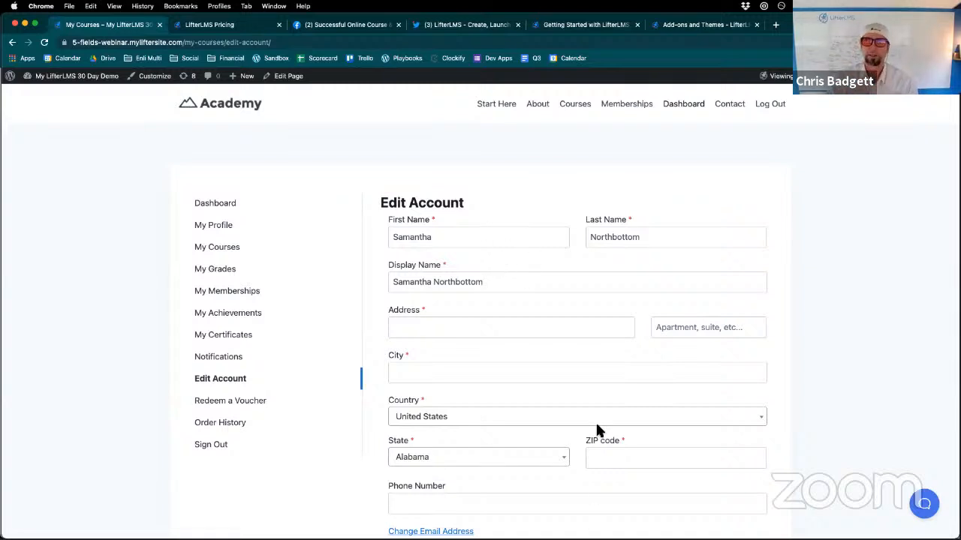
scroll(590, 353, "down", 2)
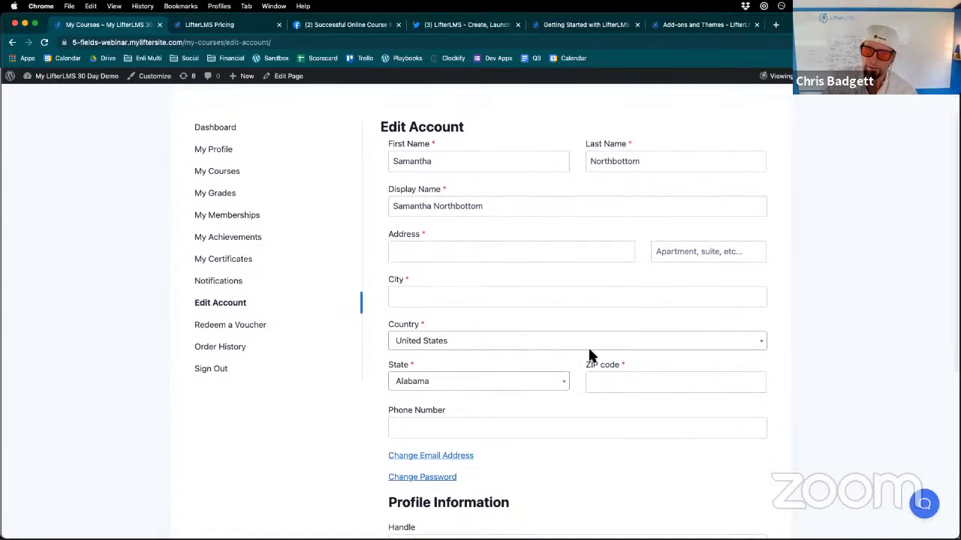
scroll(590, 354, "down", 3)
scroll(590, 356, "up", 5)
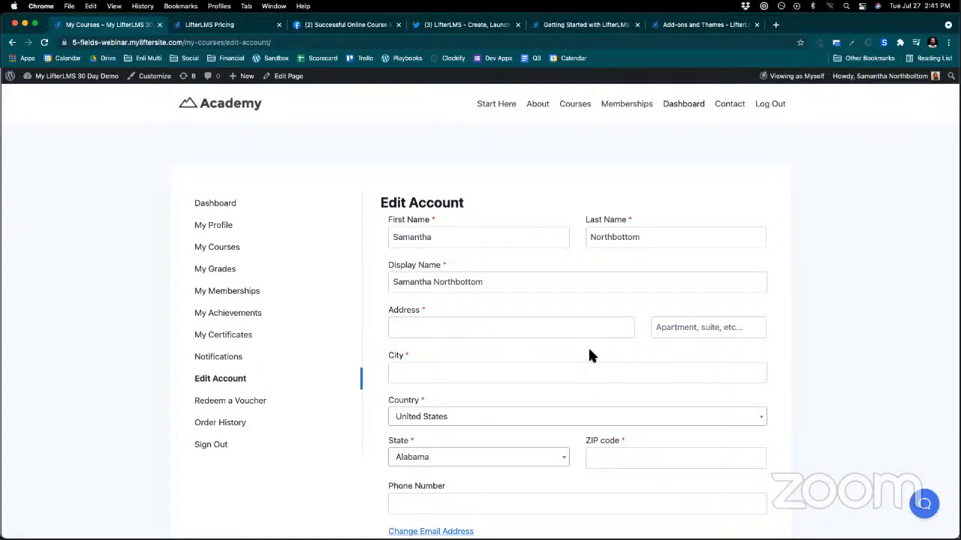
- Return to the WordPress admin dashboard and reopen the Billing Information form from the LifterLMS Forms list
left_click(11, 42)
mouse_move(45, 76)
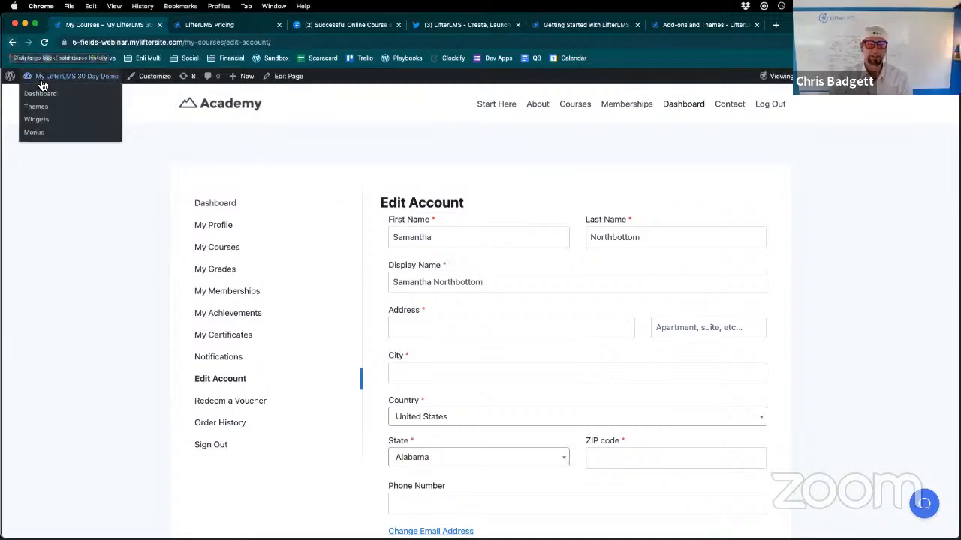
left_click(45, 98)
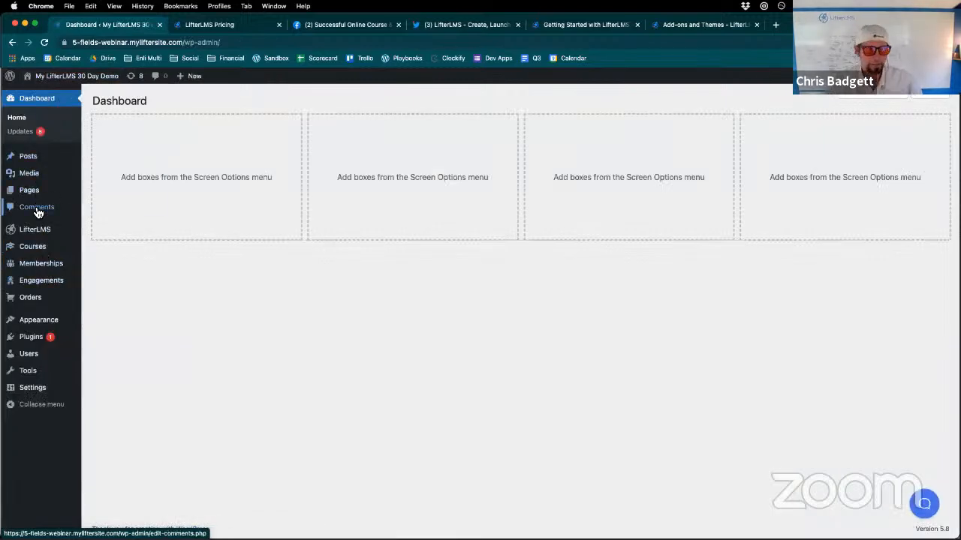
mouse_move(37, 230)
left_click(101, 259)
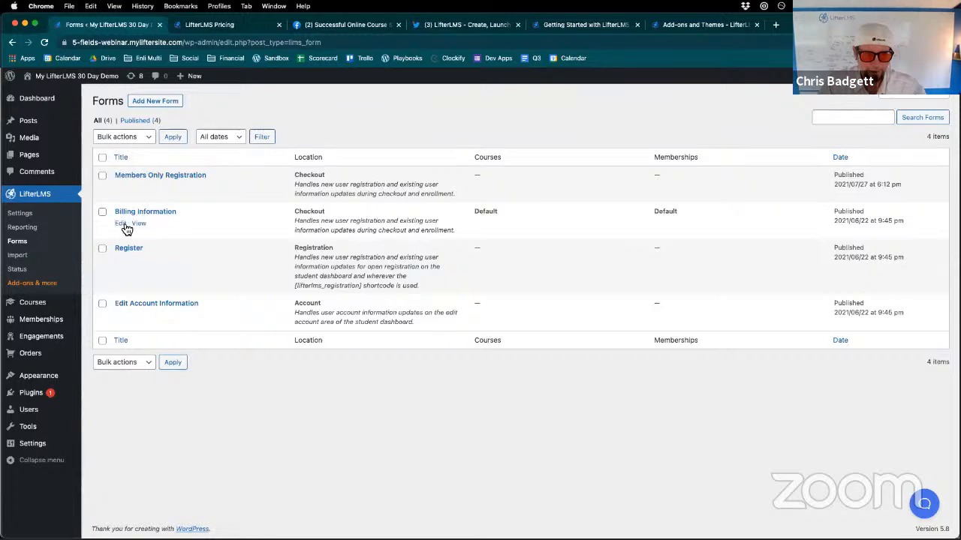
left_click(123, 224)
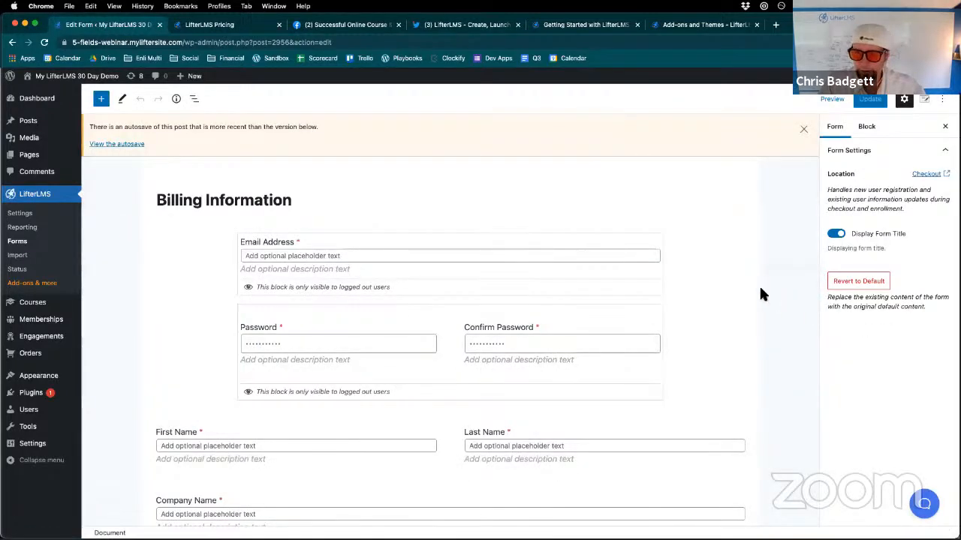
- Examine the block settings of the Password, Confirm Password, Emergency Contact and Emergency Contact Phone Number fields in turn
left_click(867, 128)
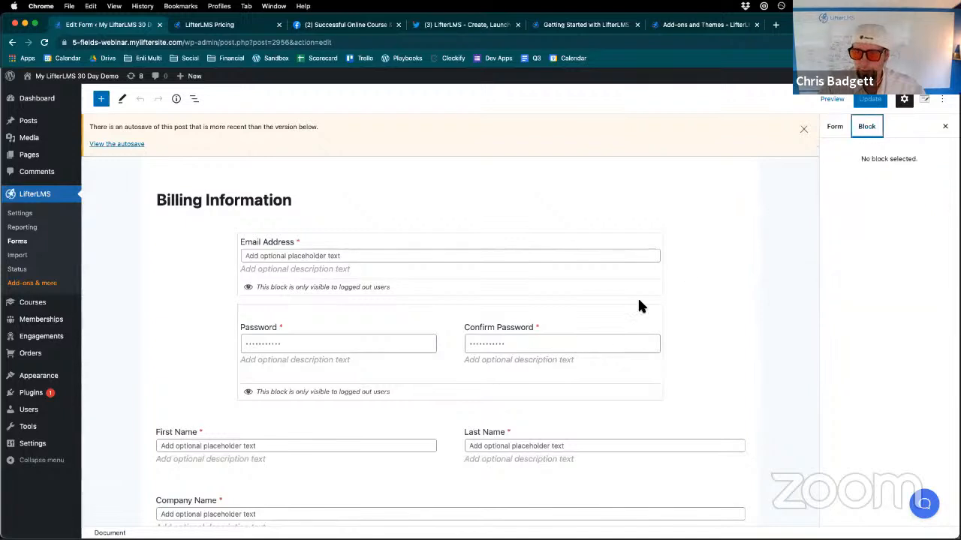
left_click(613, 328)
left_click(447, 352)
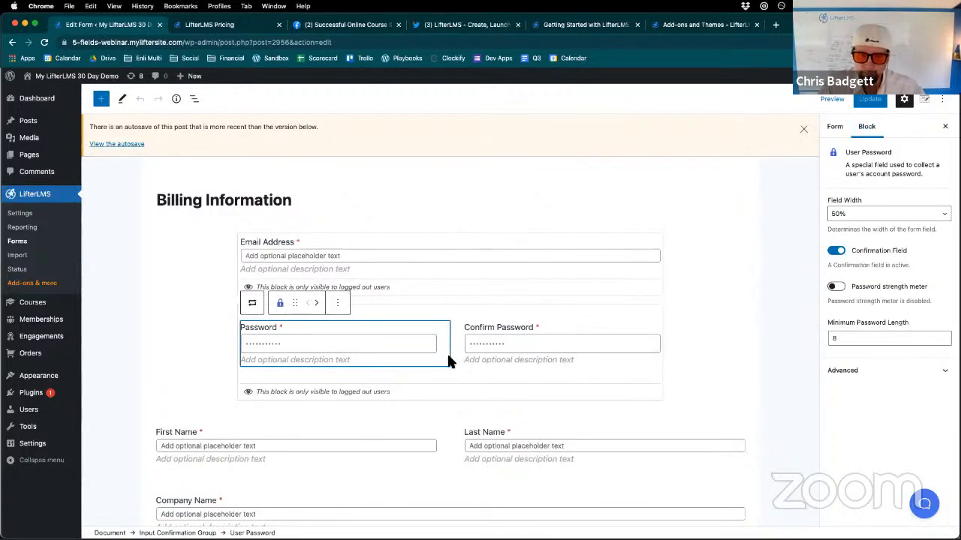
left_click(453, 353)
scroll(429, 437, "down", 5)
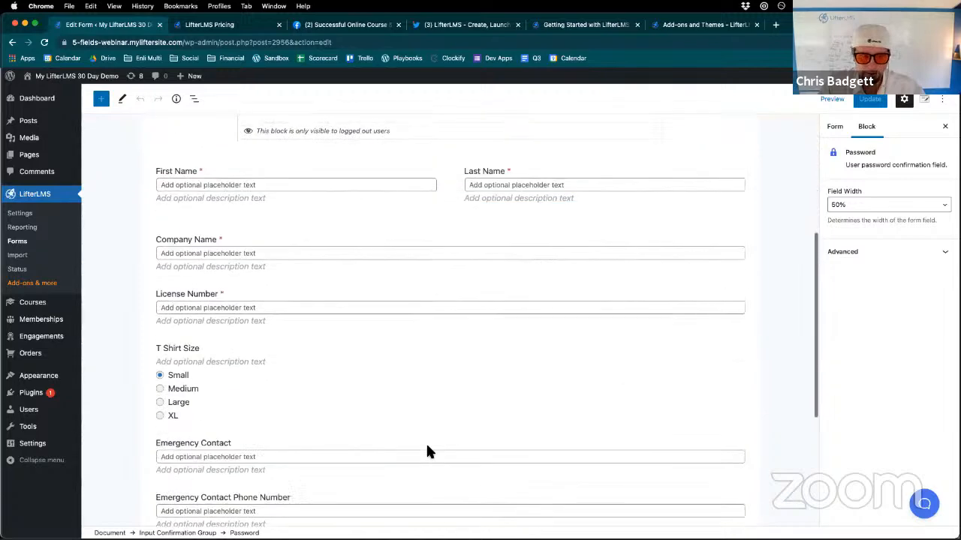
left_click(451, 378)
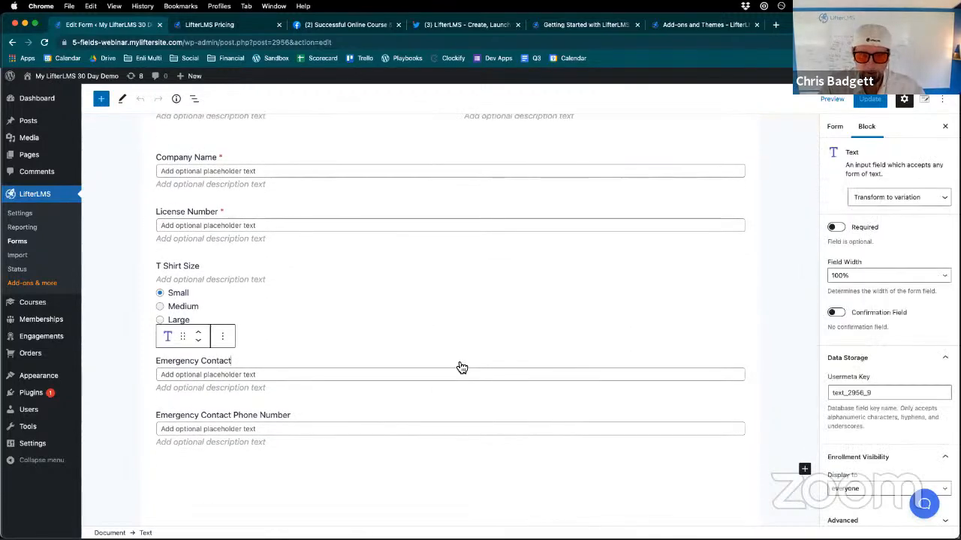
left_click(416, 400)
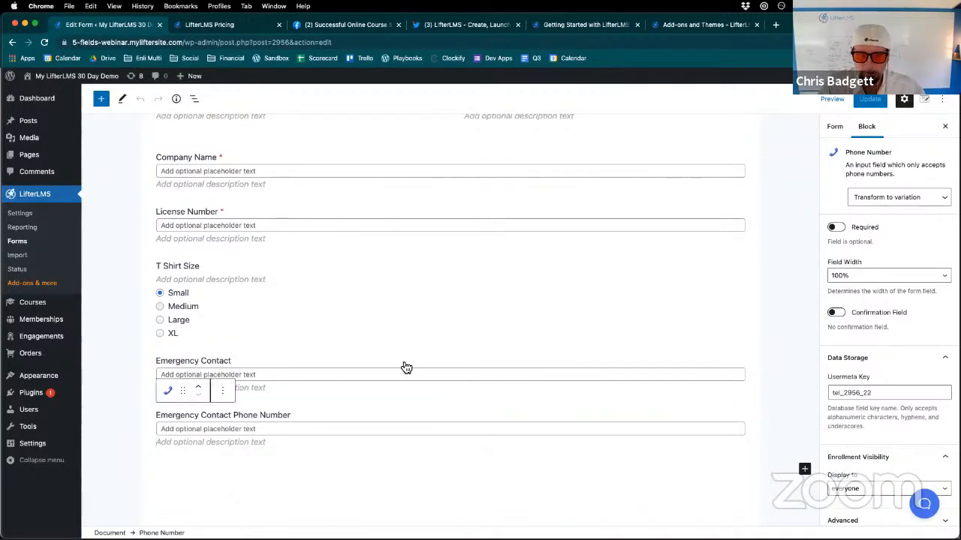
left_click(405, 364)
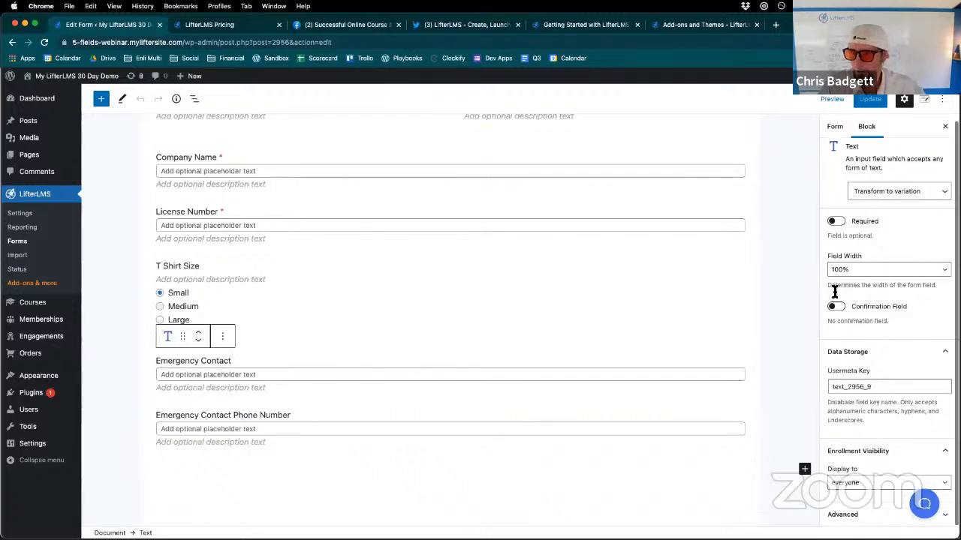
scroll(861, 288, "up", 1)
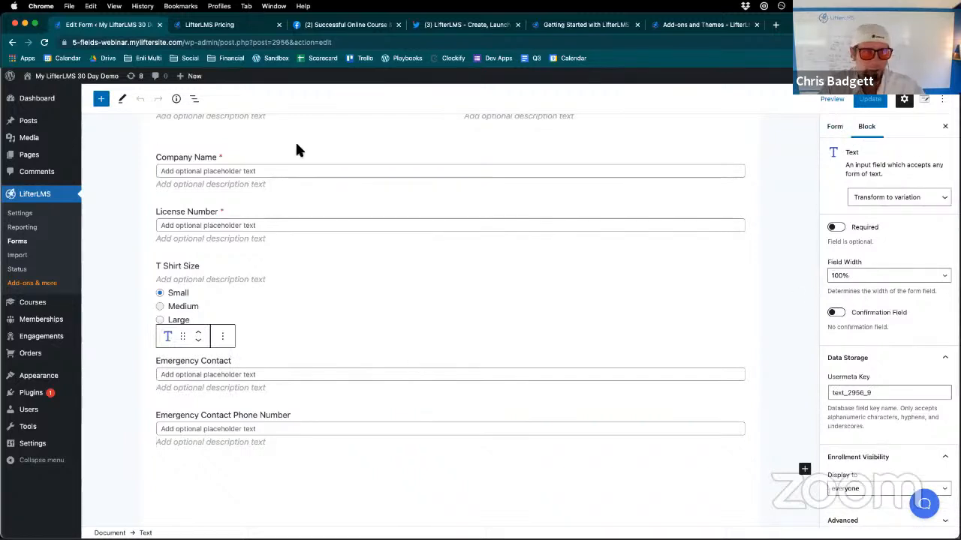
- Show the form's list view and set the Emergency Contact Phone Number field's enrollment visibility to enrolled users
left_click(194, 99)
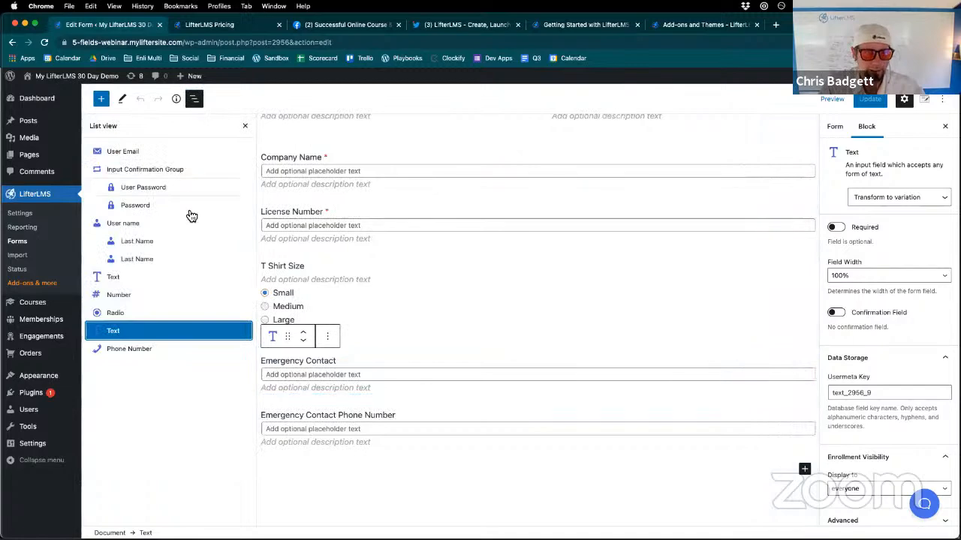
left_click(129, 353)
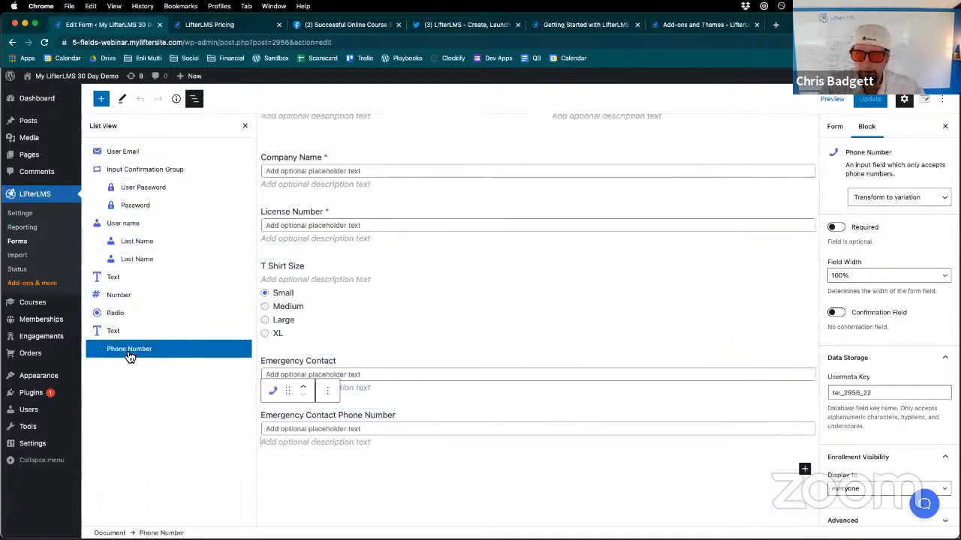
scroll(876, 491, "down", 1)
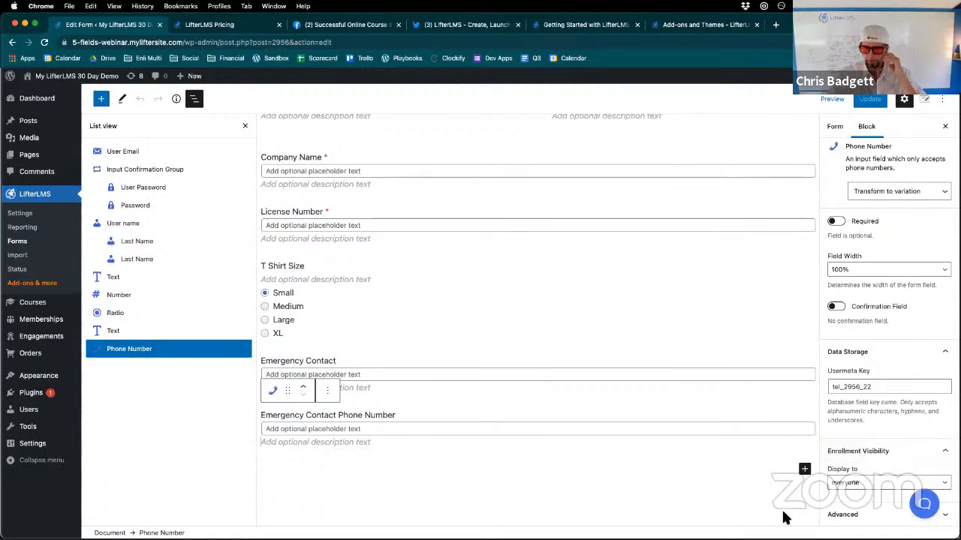
left_click(859, 485)
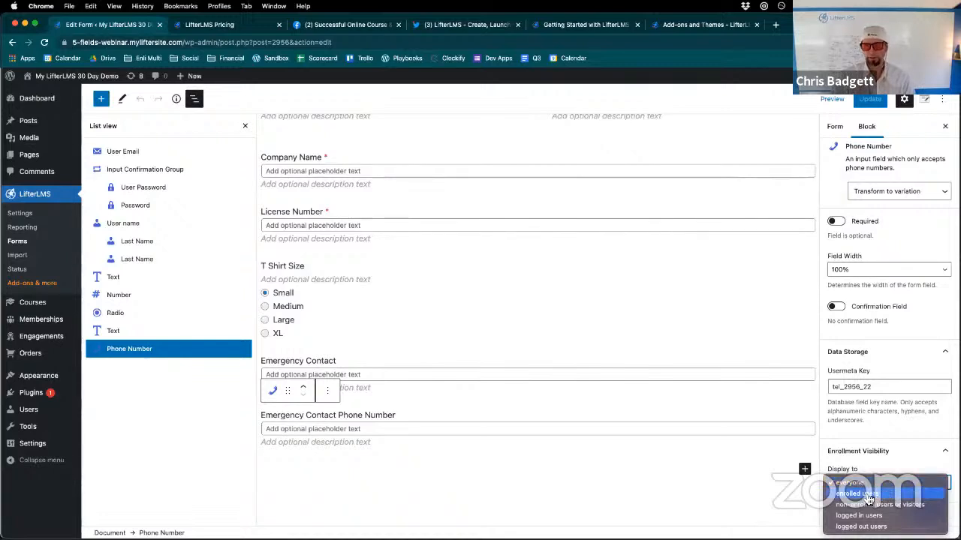
left_click(868, 495)
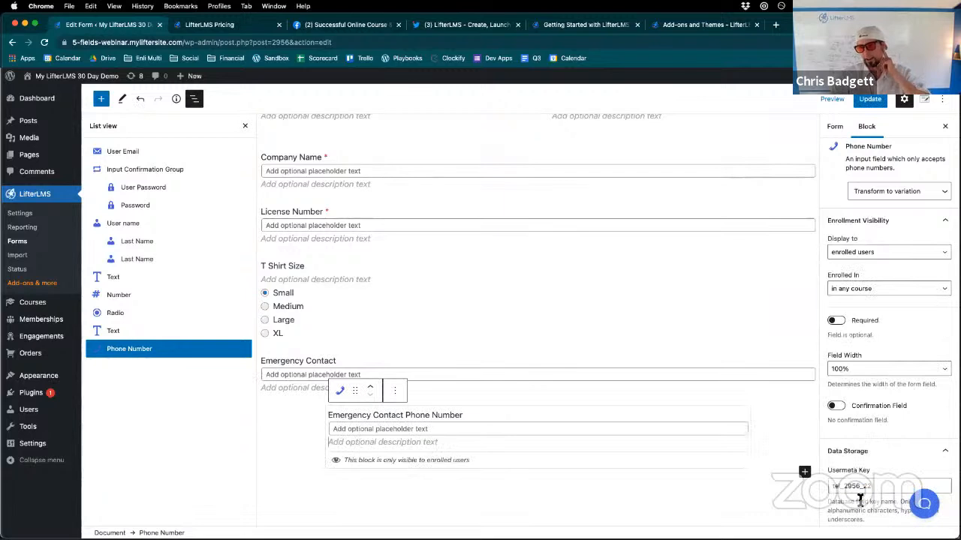
scroll(863, 503, "up", 1)
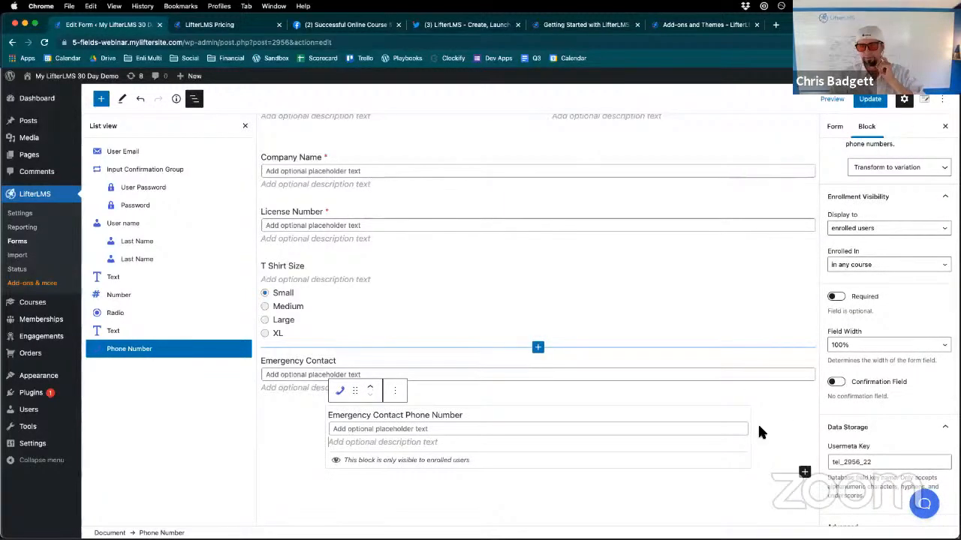
- Look over the additional block options available for the Emergency Contact Phone Number field
left_click(482, 420)
left_click(399, 396)
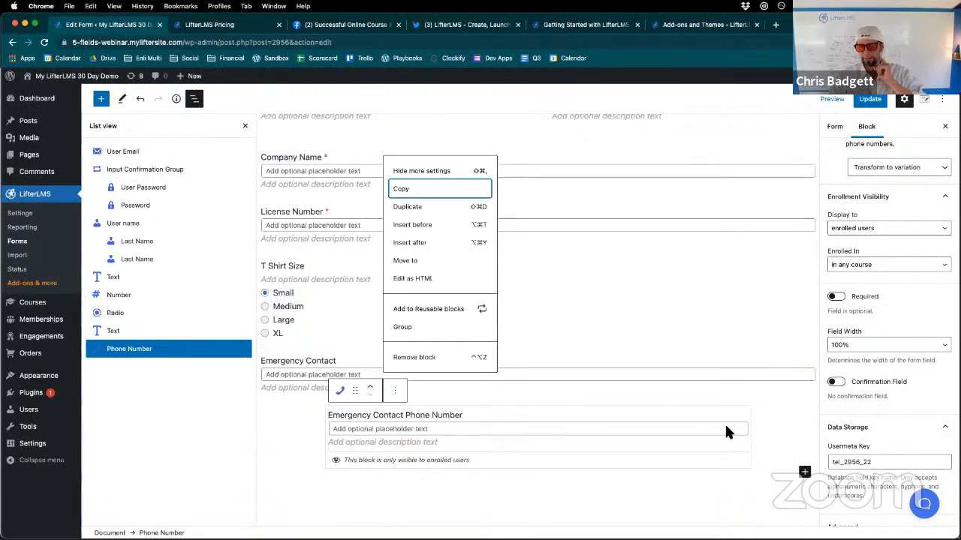
scroll(882, 458, "down", 1)
- Select the T Shirt Size radio block and review its enrollment visibility choices, leaving it displayed to everyone
left_click(127, 312)
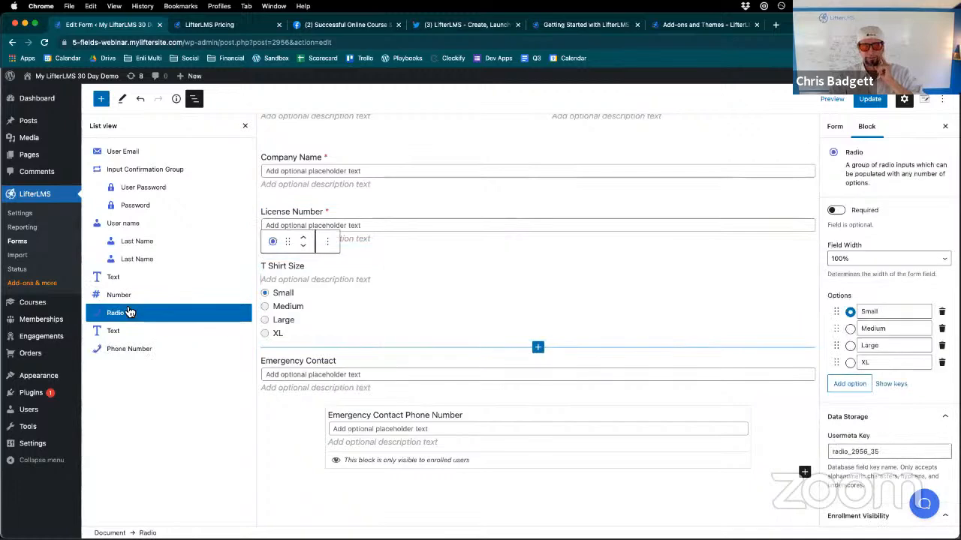
left_click(884, 518)
scroll(882, 443, "down", 1)
left_click(877, 493)
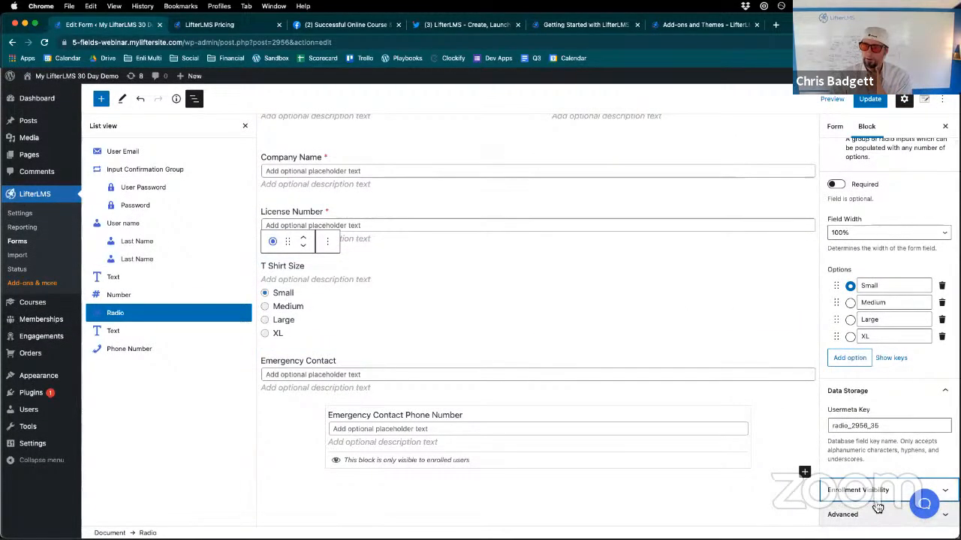
left_click(856, 507)
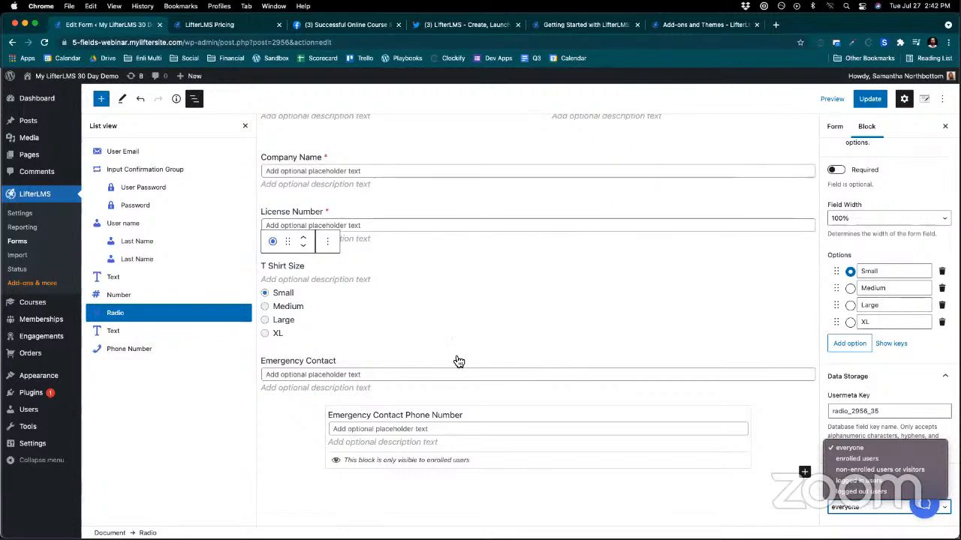
left_click(292, 350)
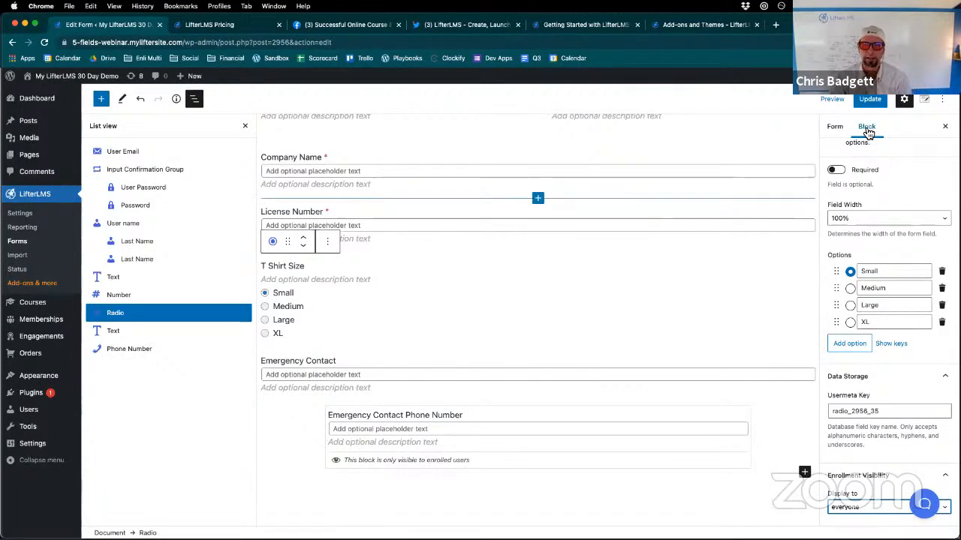
- Look over the form's fields and browse the user information and custom user information blocks available to insert
scroll(558, 299, "down", 3)
scroll(558, 299, "up", 10)
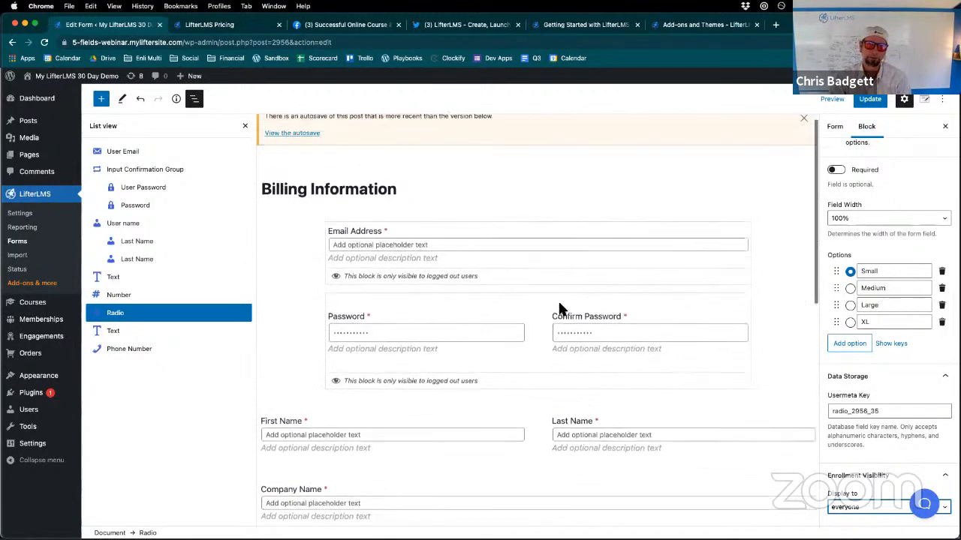
scroll(557, 298, "down", 2)
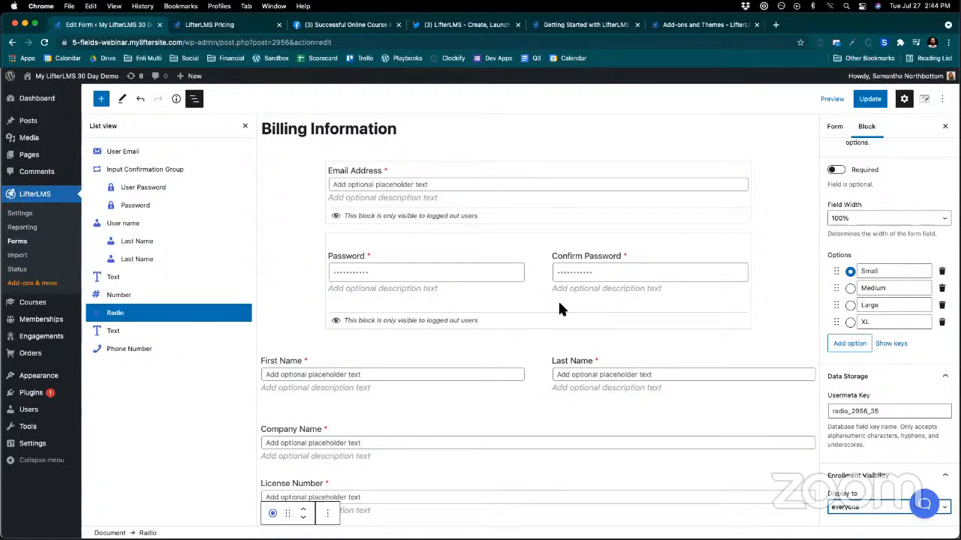
left_click(100, 99)
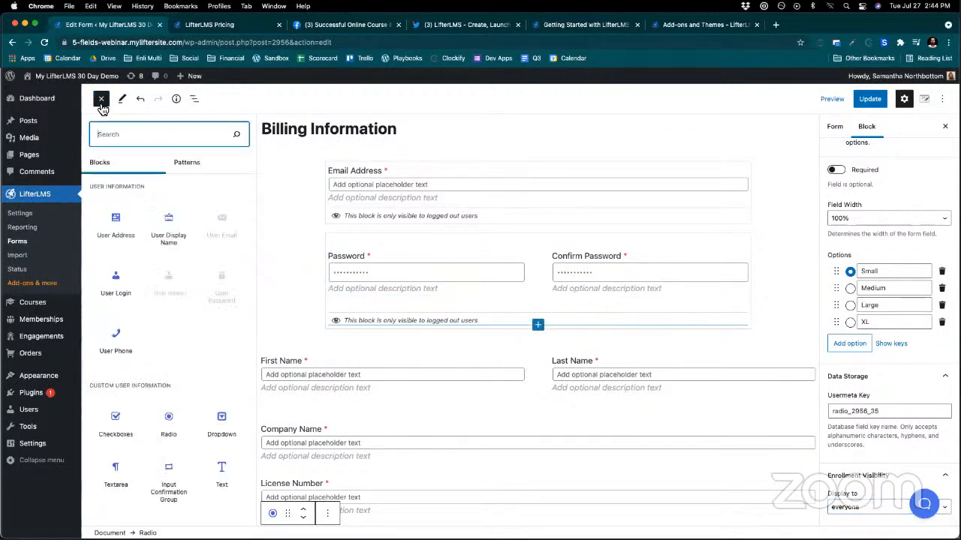
scroll(152, 417, "down", 5)
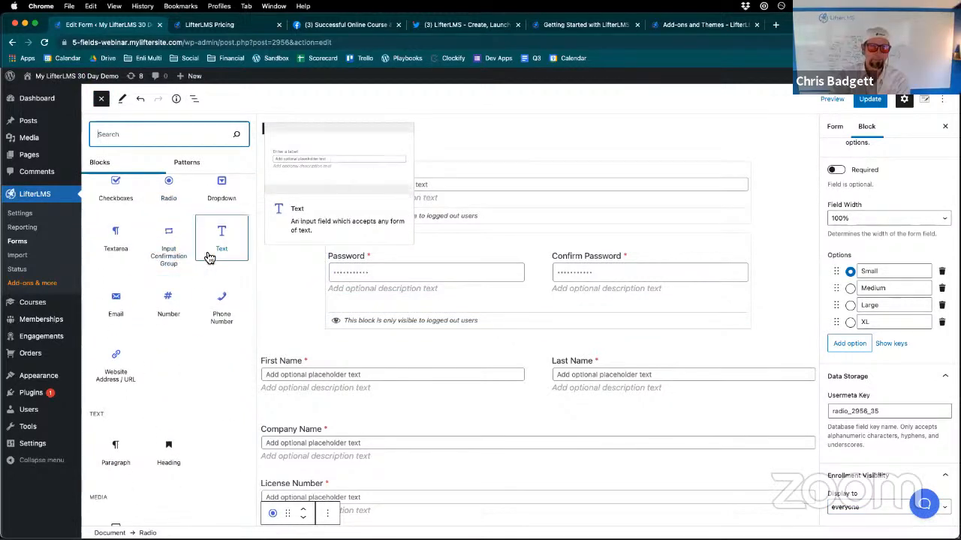
scroll(181, 353, "down", 1)
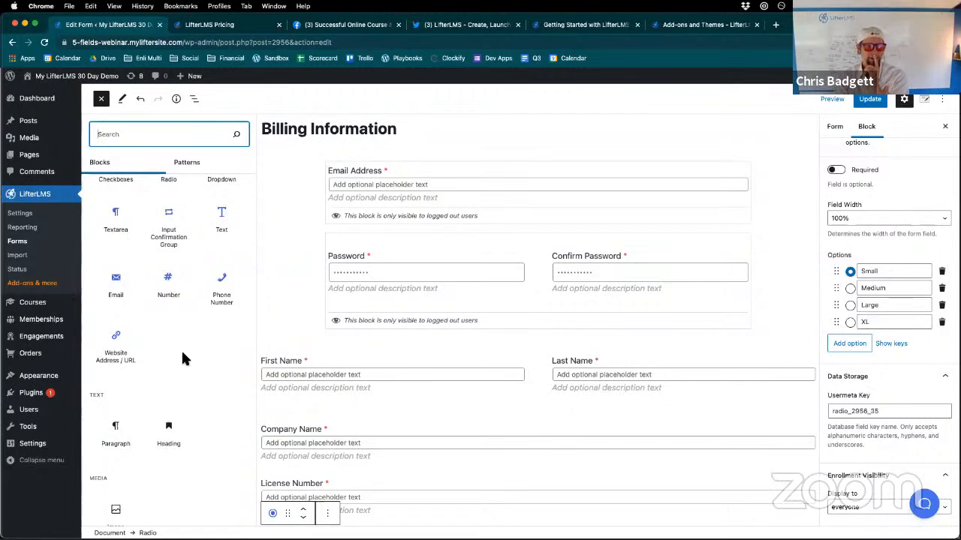
- Insert a Number field between the T Shirt Size and Emergency Contact fields and label it "Latitude"
left_click(177, 299)
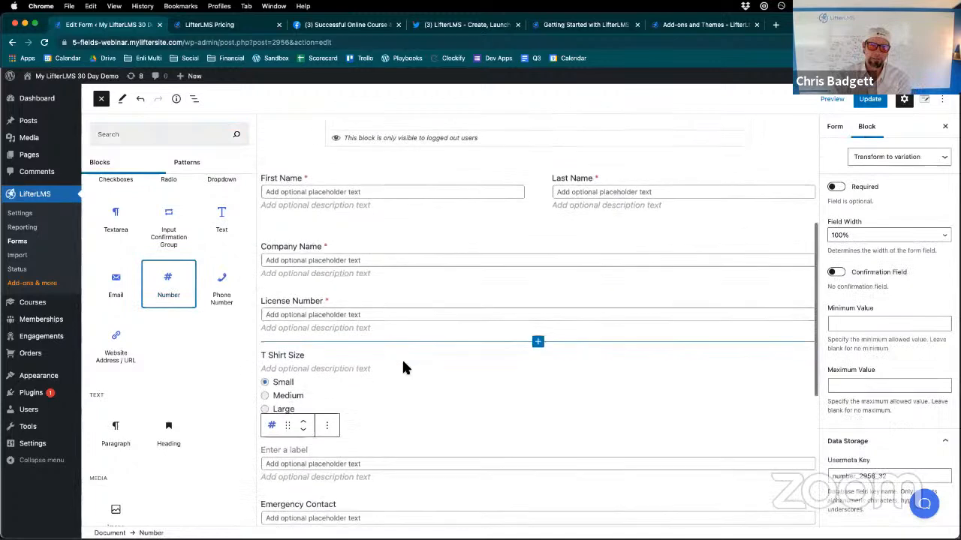
scroll(409, 394, "down", 5)
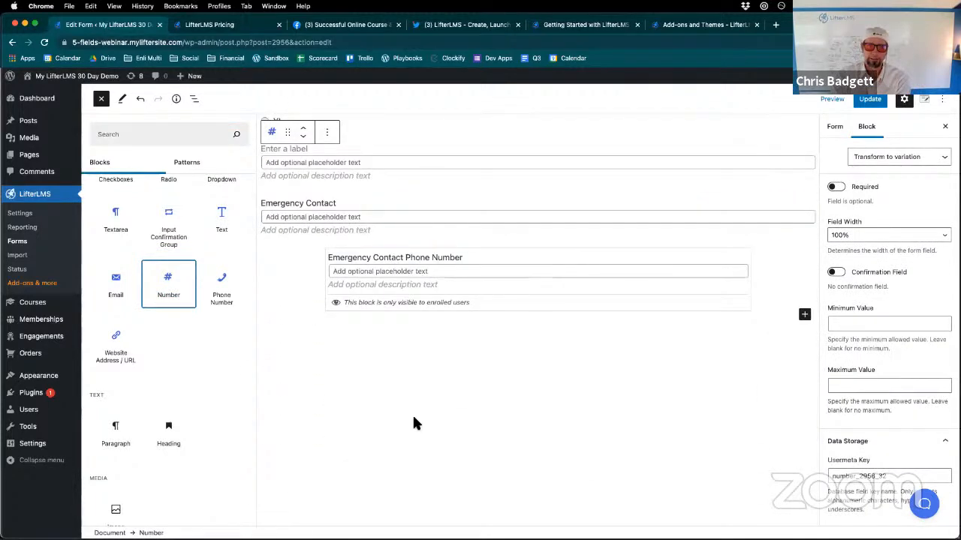
scroll(412, 420, "up", 3)
scroll(391, 379, "up", 2)
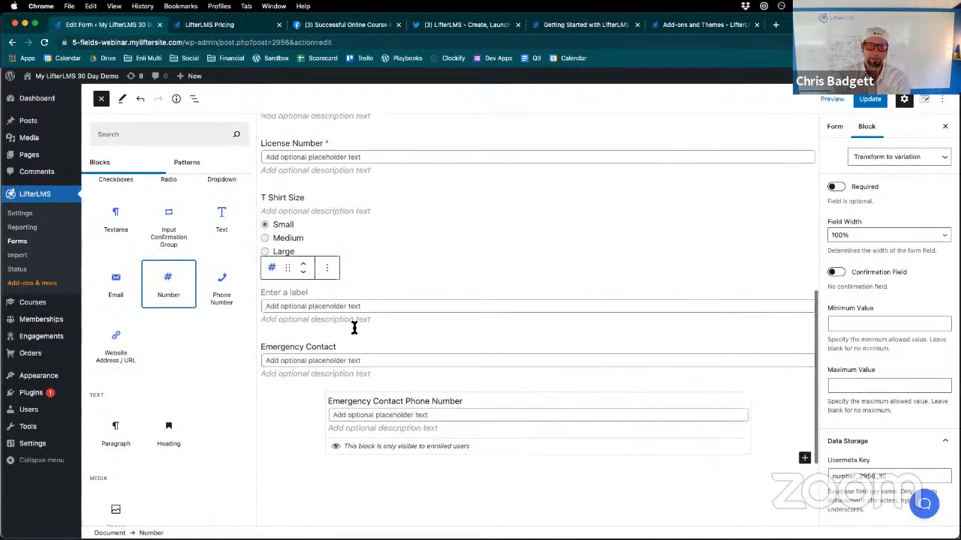
left_click(304, 296)
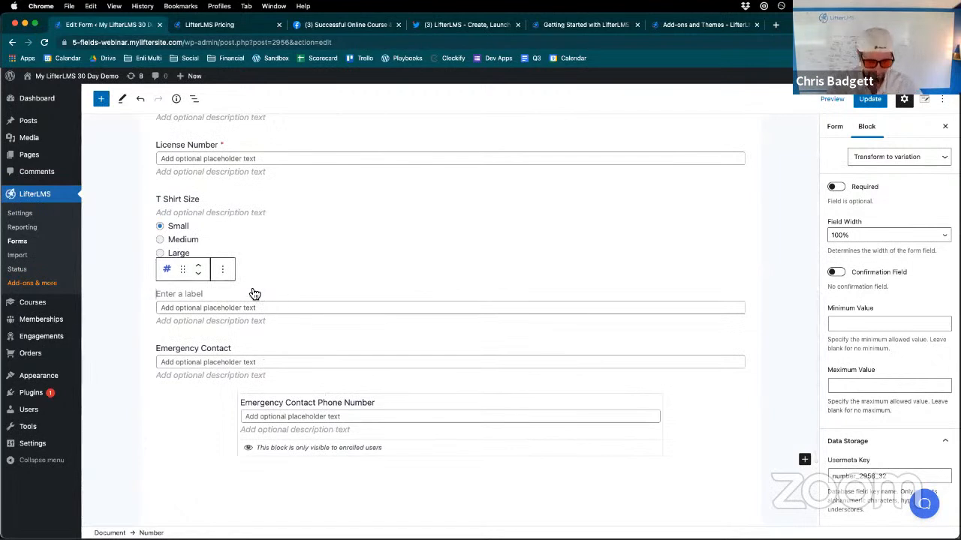
type("Latitude")
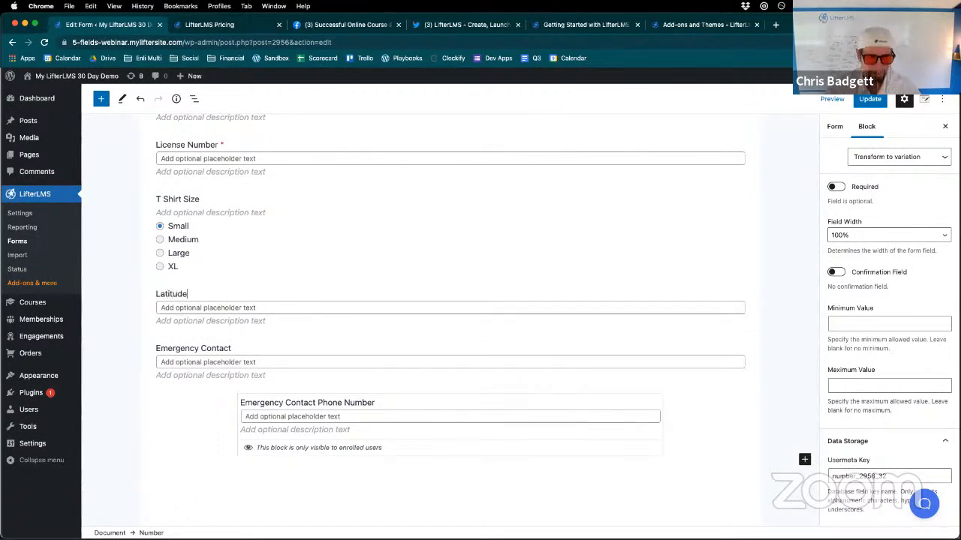
- Check which field types the Latitude field can be transformed into, leave it as Number, and save the form
left_click(189, 306)
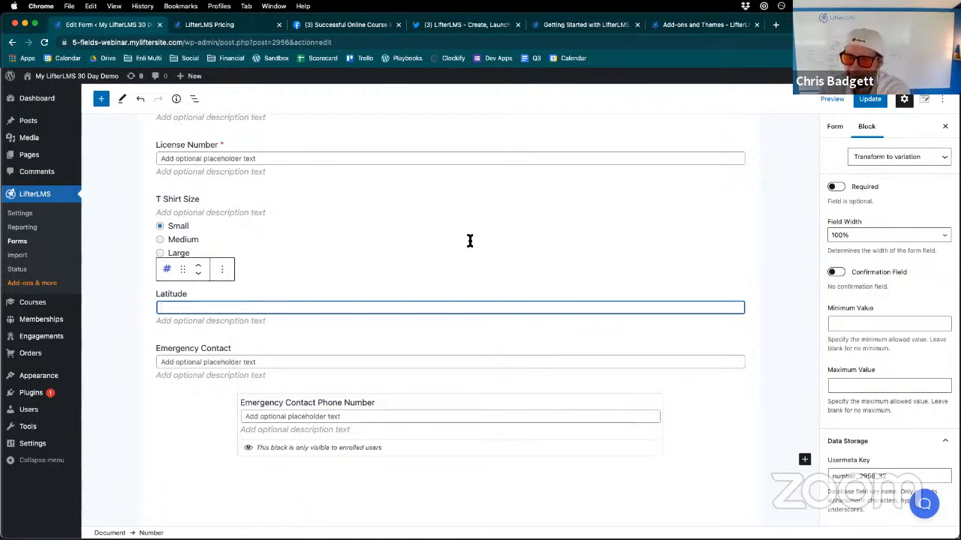
left_click(899, 159)
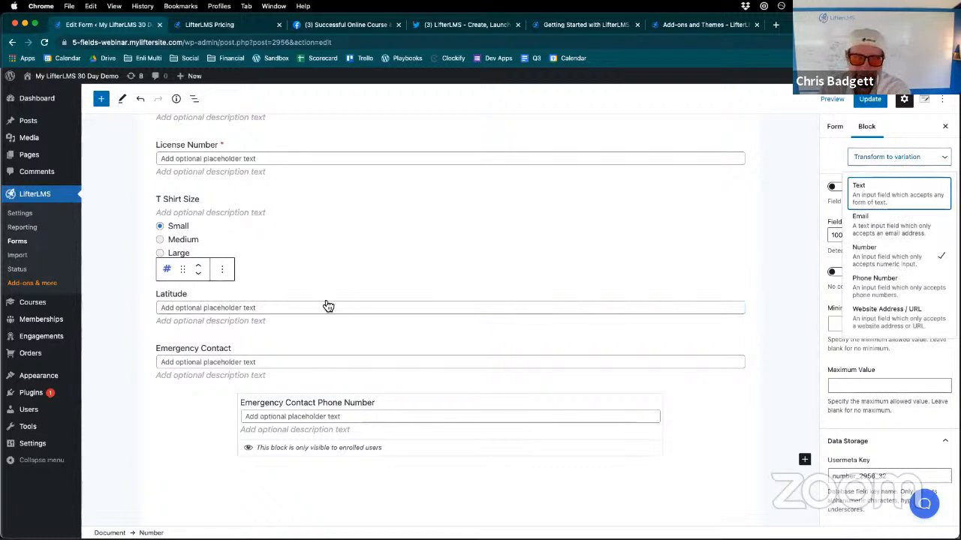
left_click(285, 309)
left_click(870, 100)
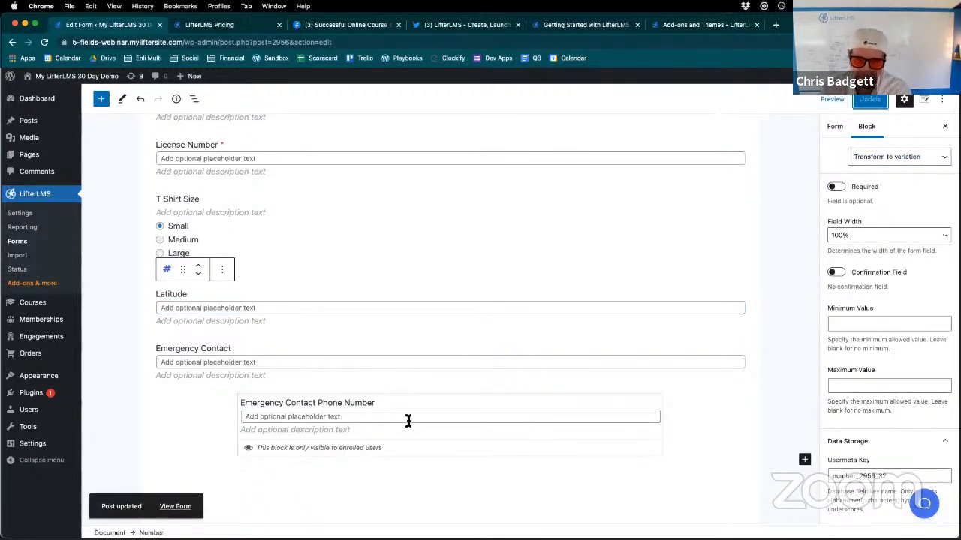
- Review the updated billing form from end to end and show the custom user information blocks available to insert
scroll(613, 329, "down", 1)
scroll(638, 324, "down", 2)
scroll(663, 321, "up", 8)
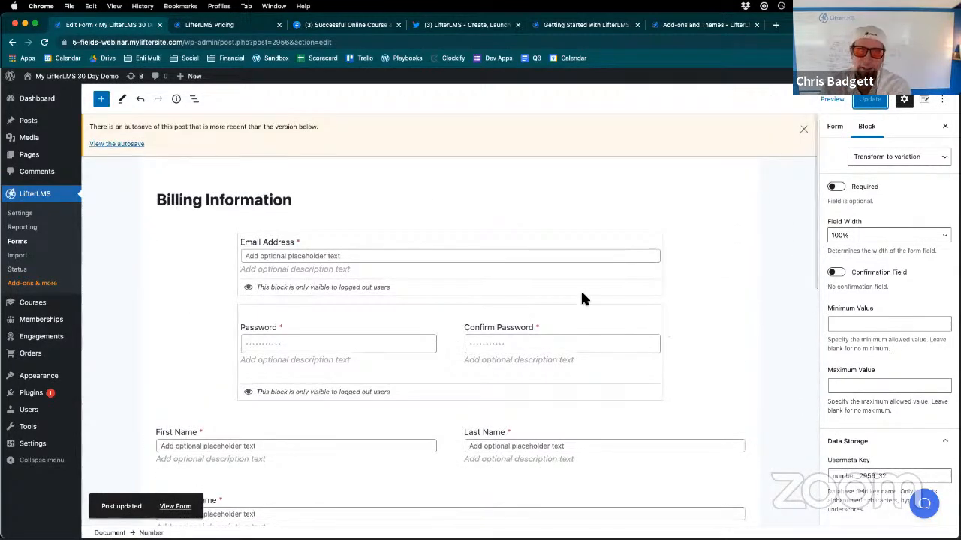
scroll(529, 290, "down", 1)
scroll(529, 293, "down", 2)
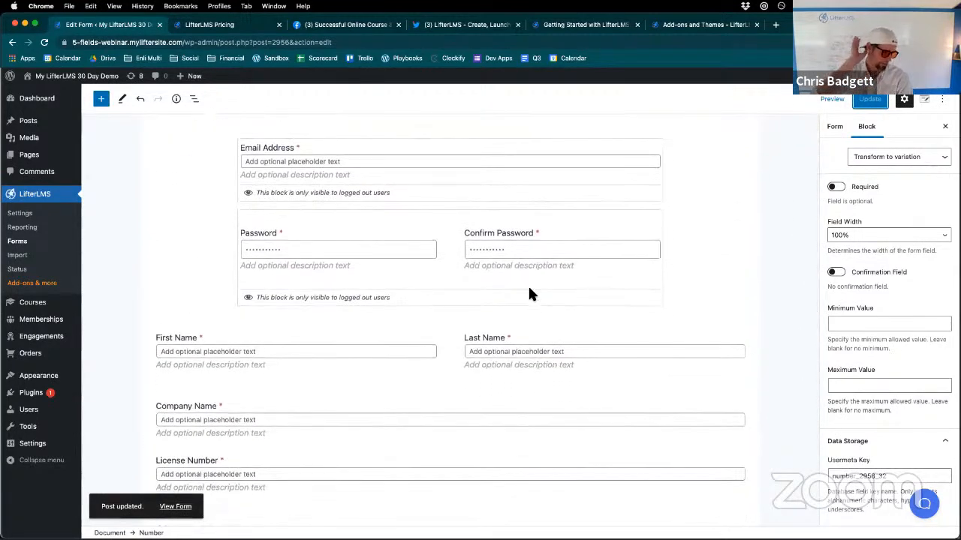
left_click(101, 99)
scroll(157, 229, "down", 4)
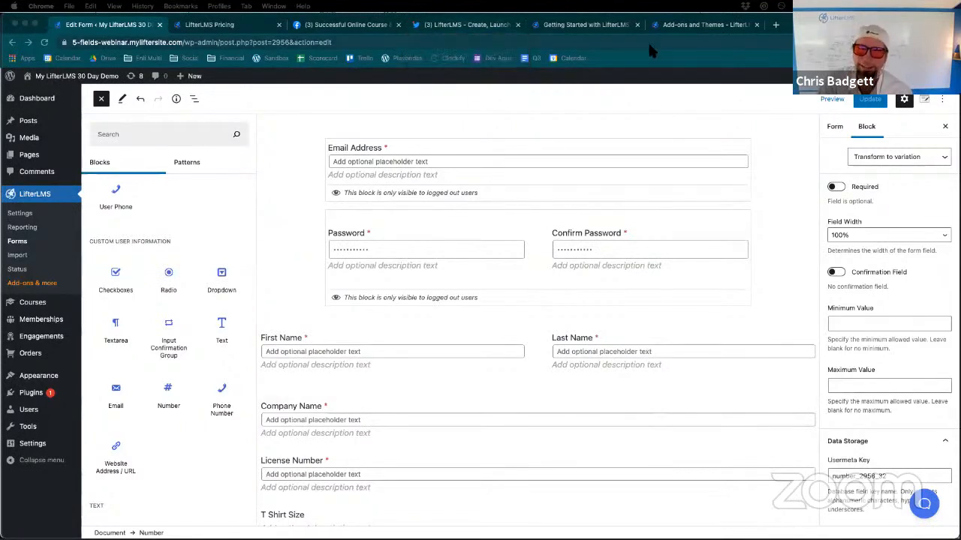
- Browse the LifterLMS Add-ons store page, from the bundles through the individual add-ons to LifterLMS Custom Fields
left_click(675, 24)
scroll(538, 183, "up", 10)
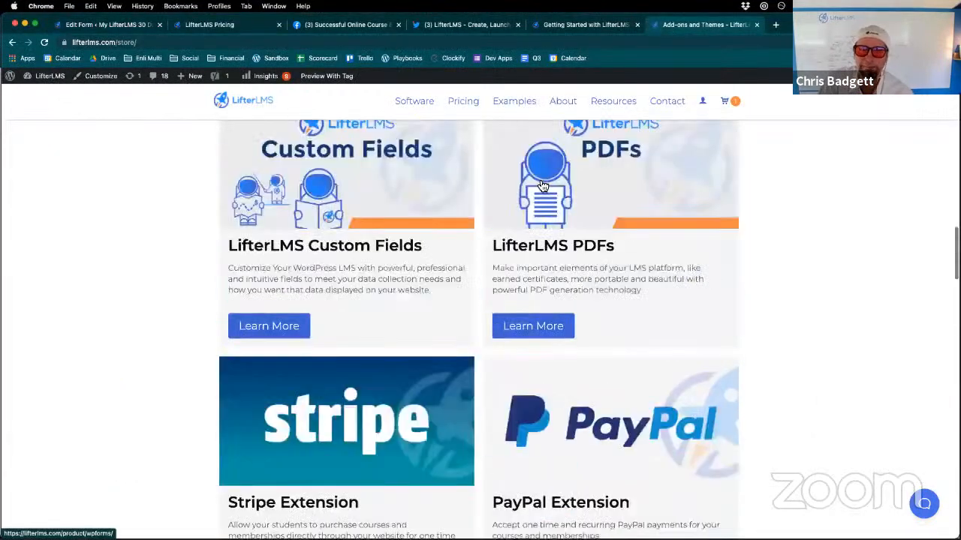
scroll(538, 182, "up", 3)
scroll(538, 182, "down", 4)
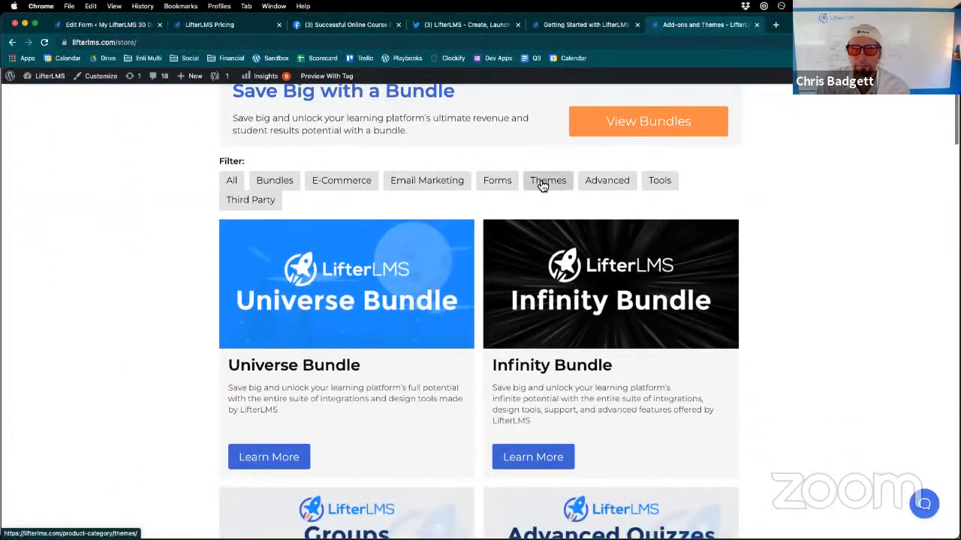
scroll(543, 186, "up", 5)
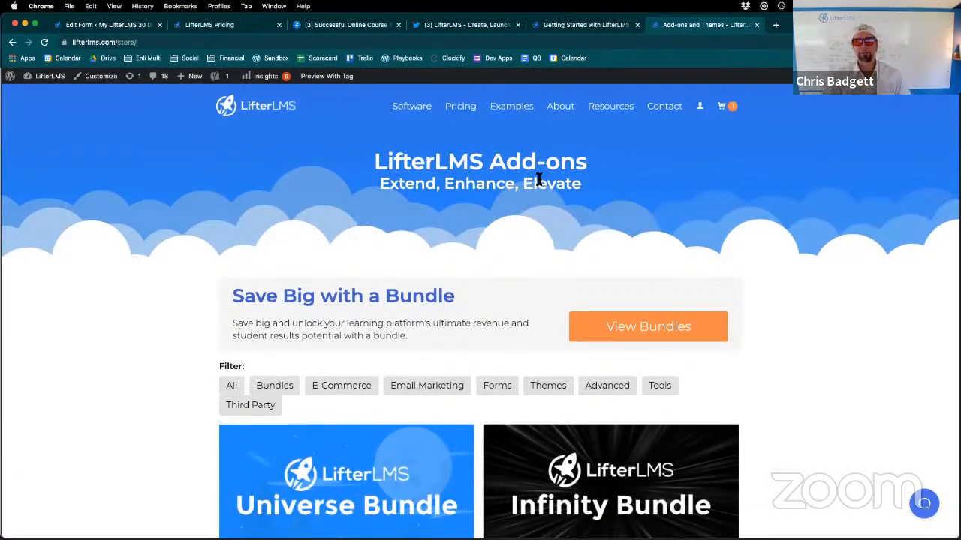
scroll(538, 182, "down", 3)
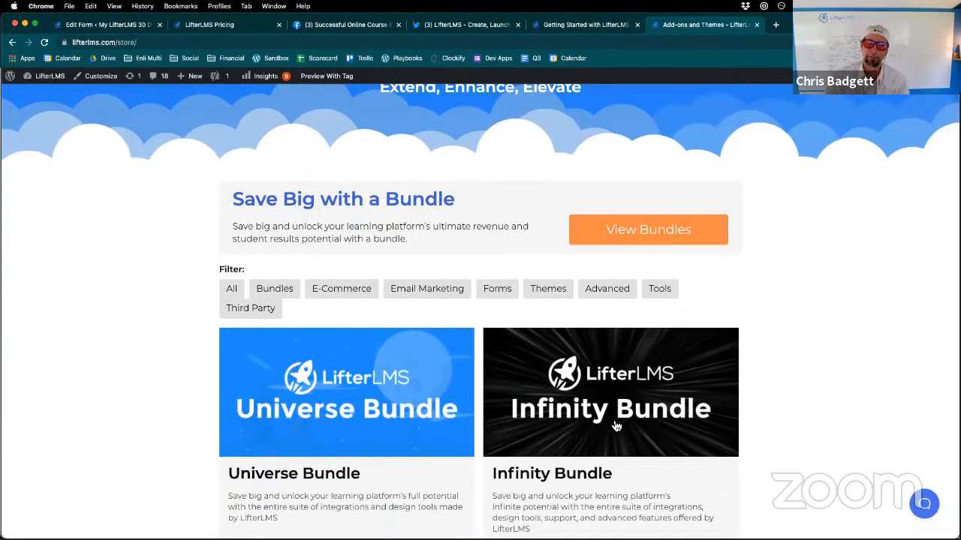
scroll(670, 441, "down", 5)
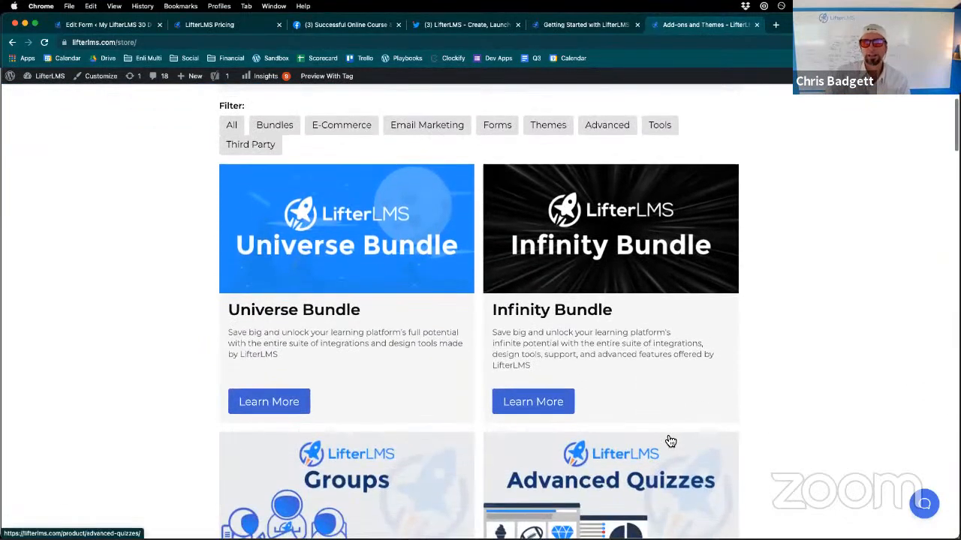
scroll(668, 440, "down", 2)
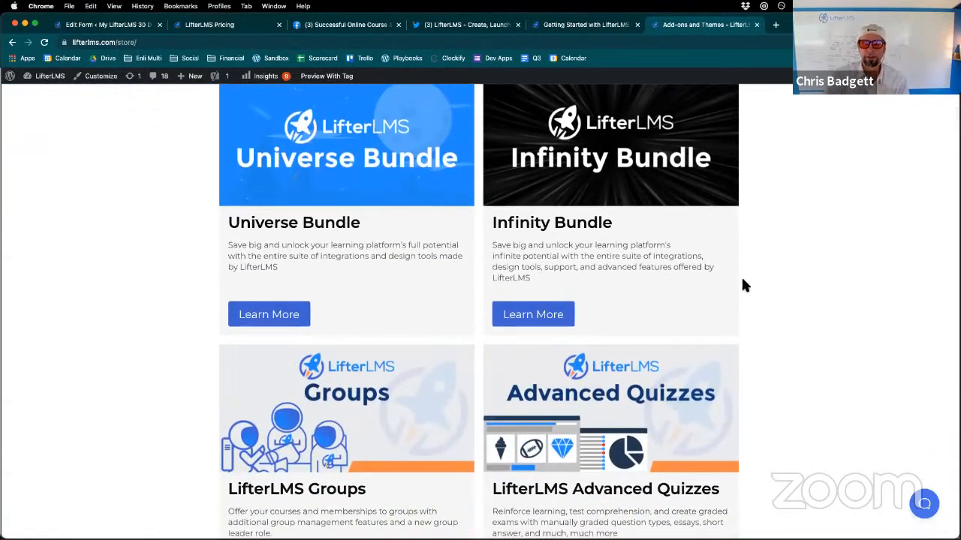
scroll(742, 284, "down", 5)
scroll(742, 284, "down", 20)
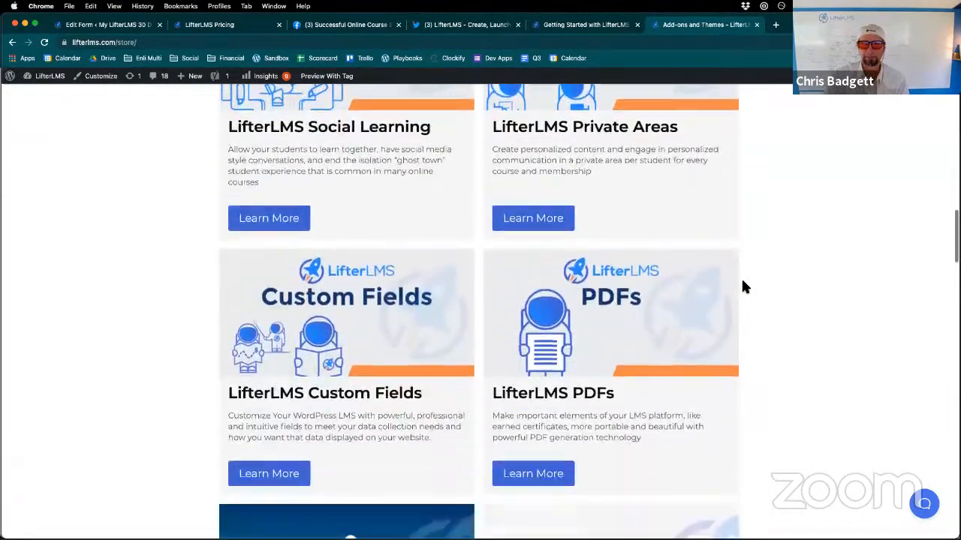
scroll(739, 285, "up", 5)
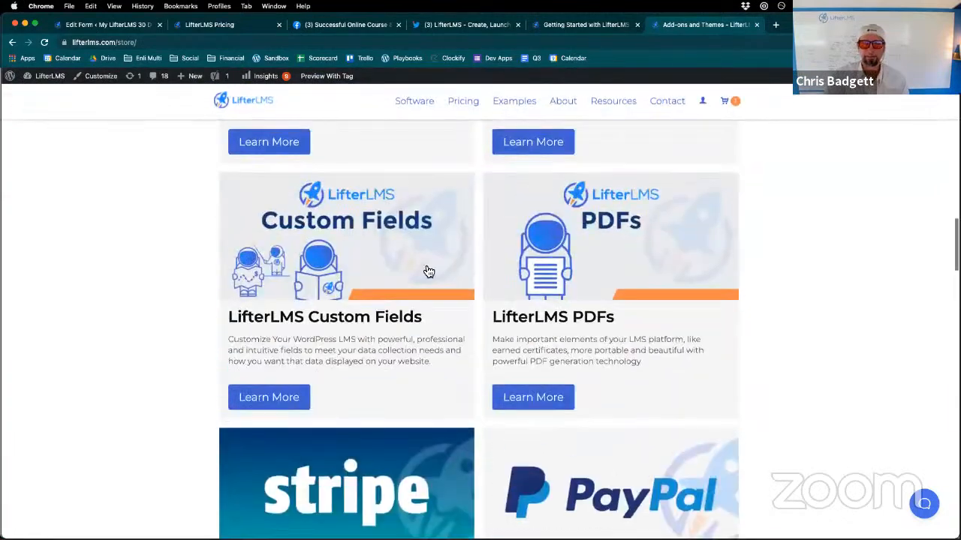
- Open the LifterLMS Custom Fields product page and show the option to purchase just this add-on
left_click(342, 252)
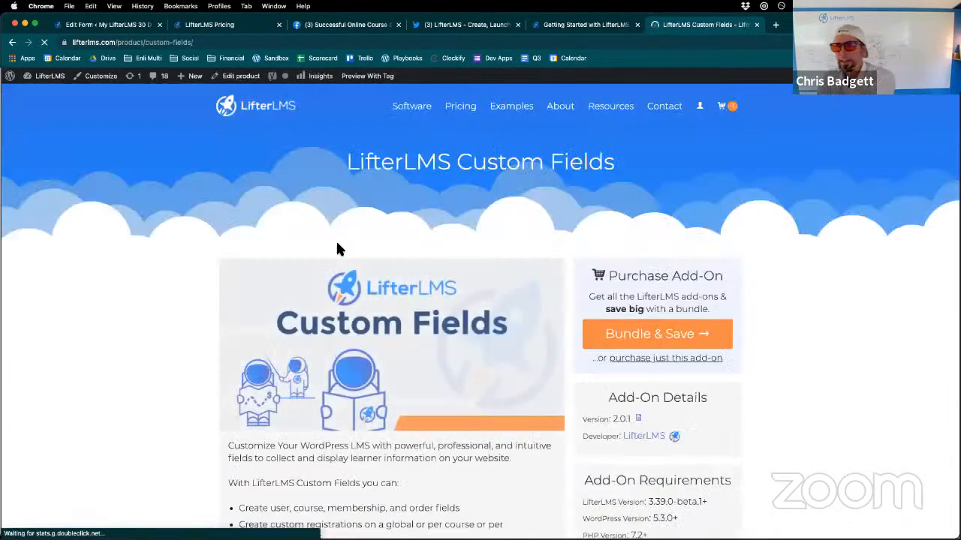
left_click(680, 359)
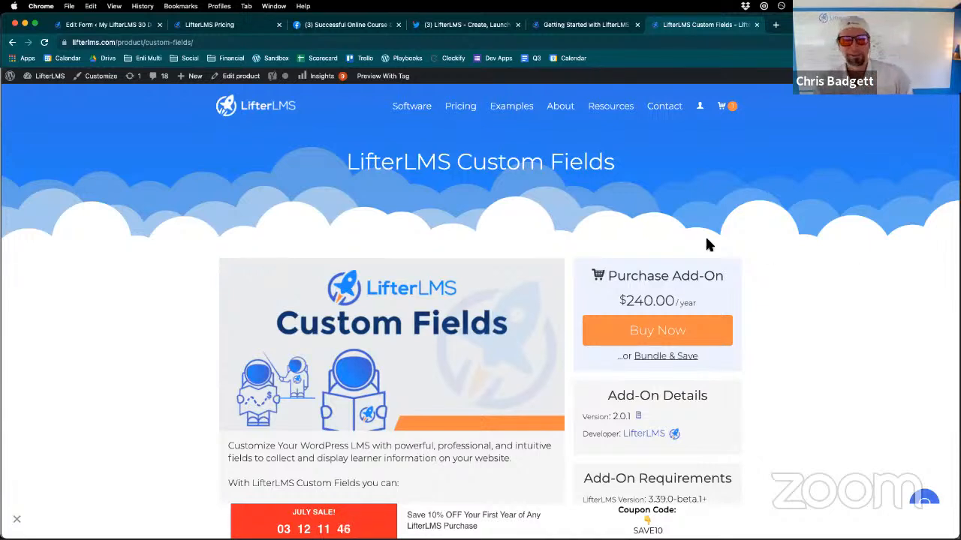
scroll(626, 262, "down", 2)
scroll(701, 229, "up", 2)
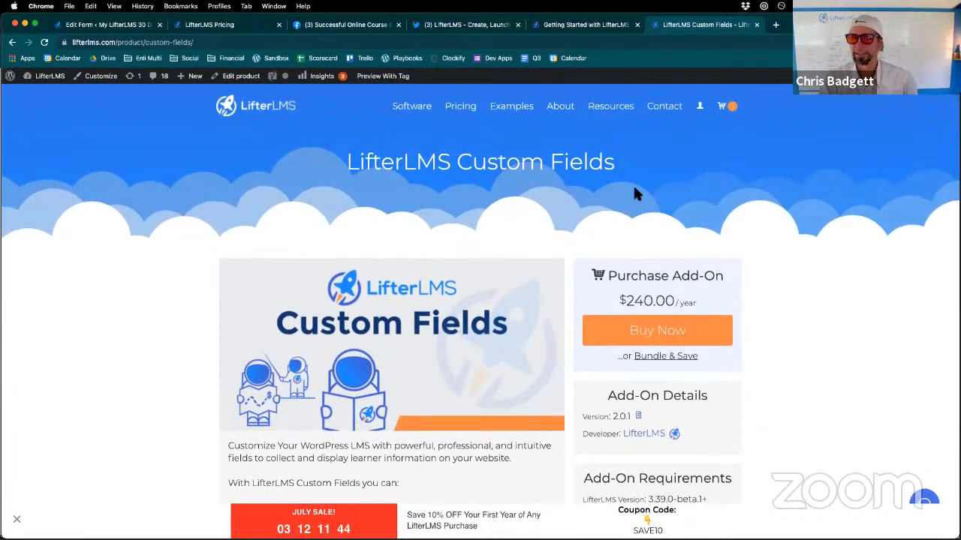